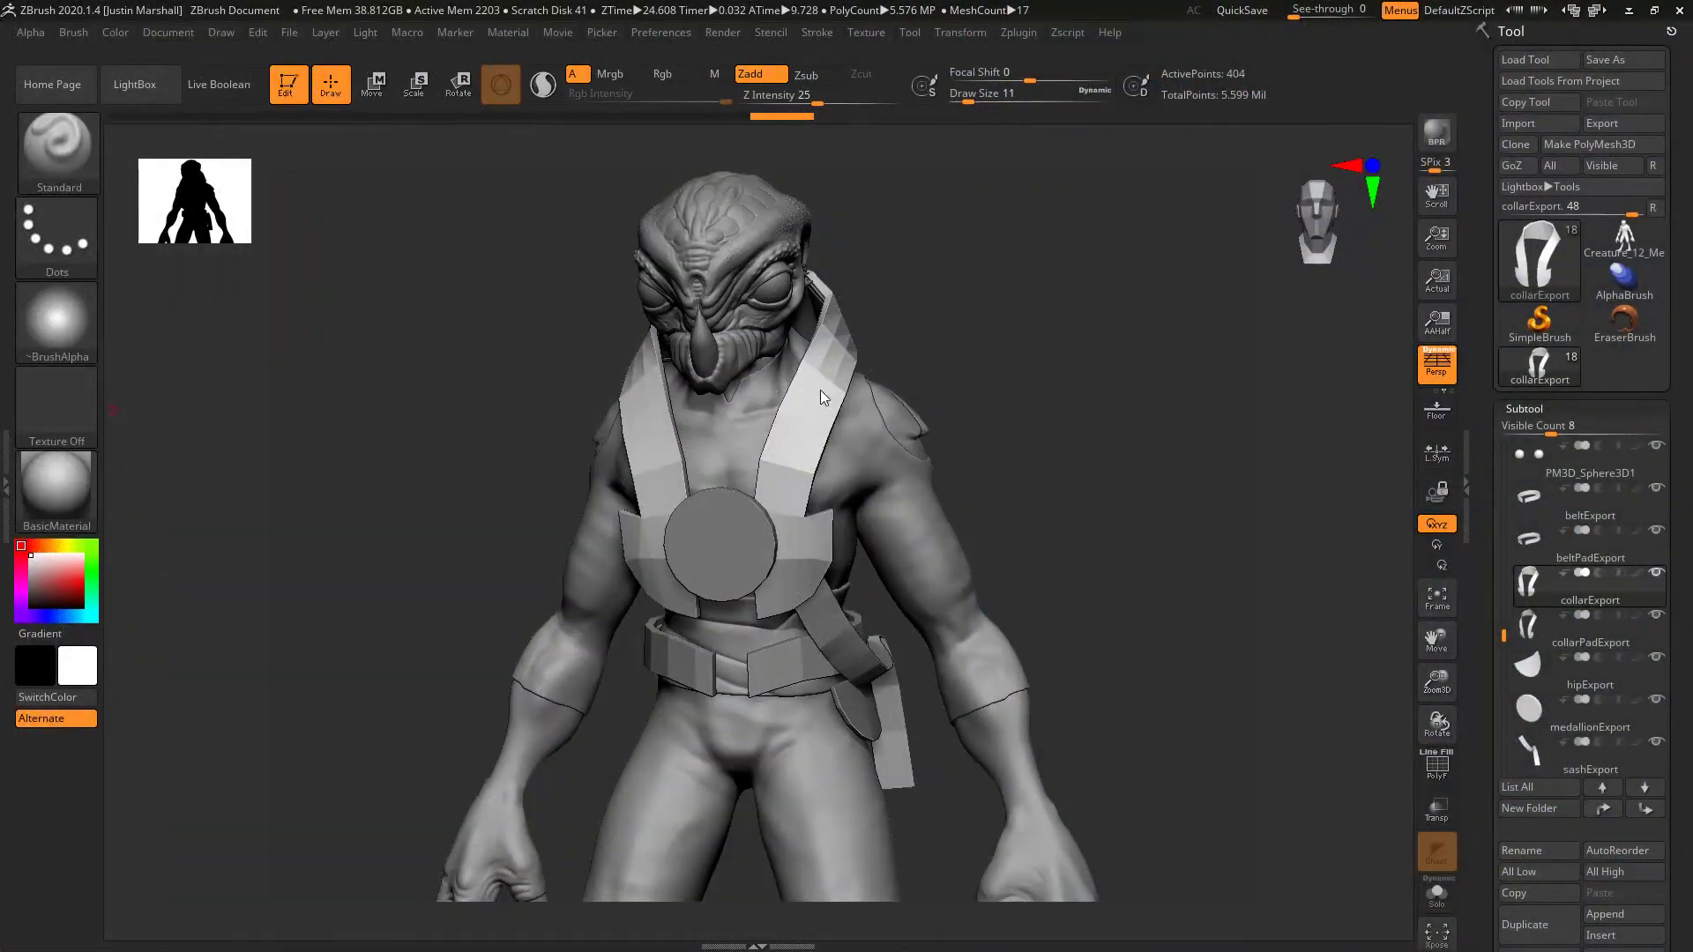
- Isolate the collarExport subtool and display its polygon wireframe around the chest section
left_click_drag(1059, 401, 1071, 401)
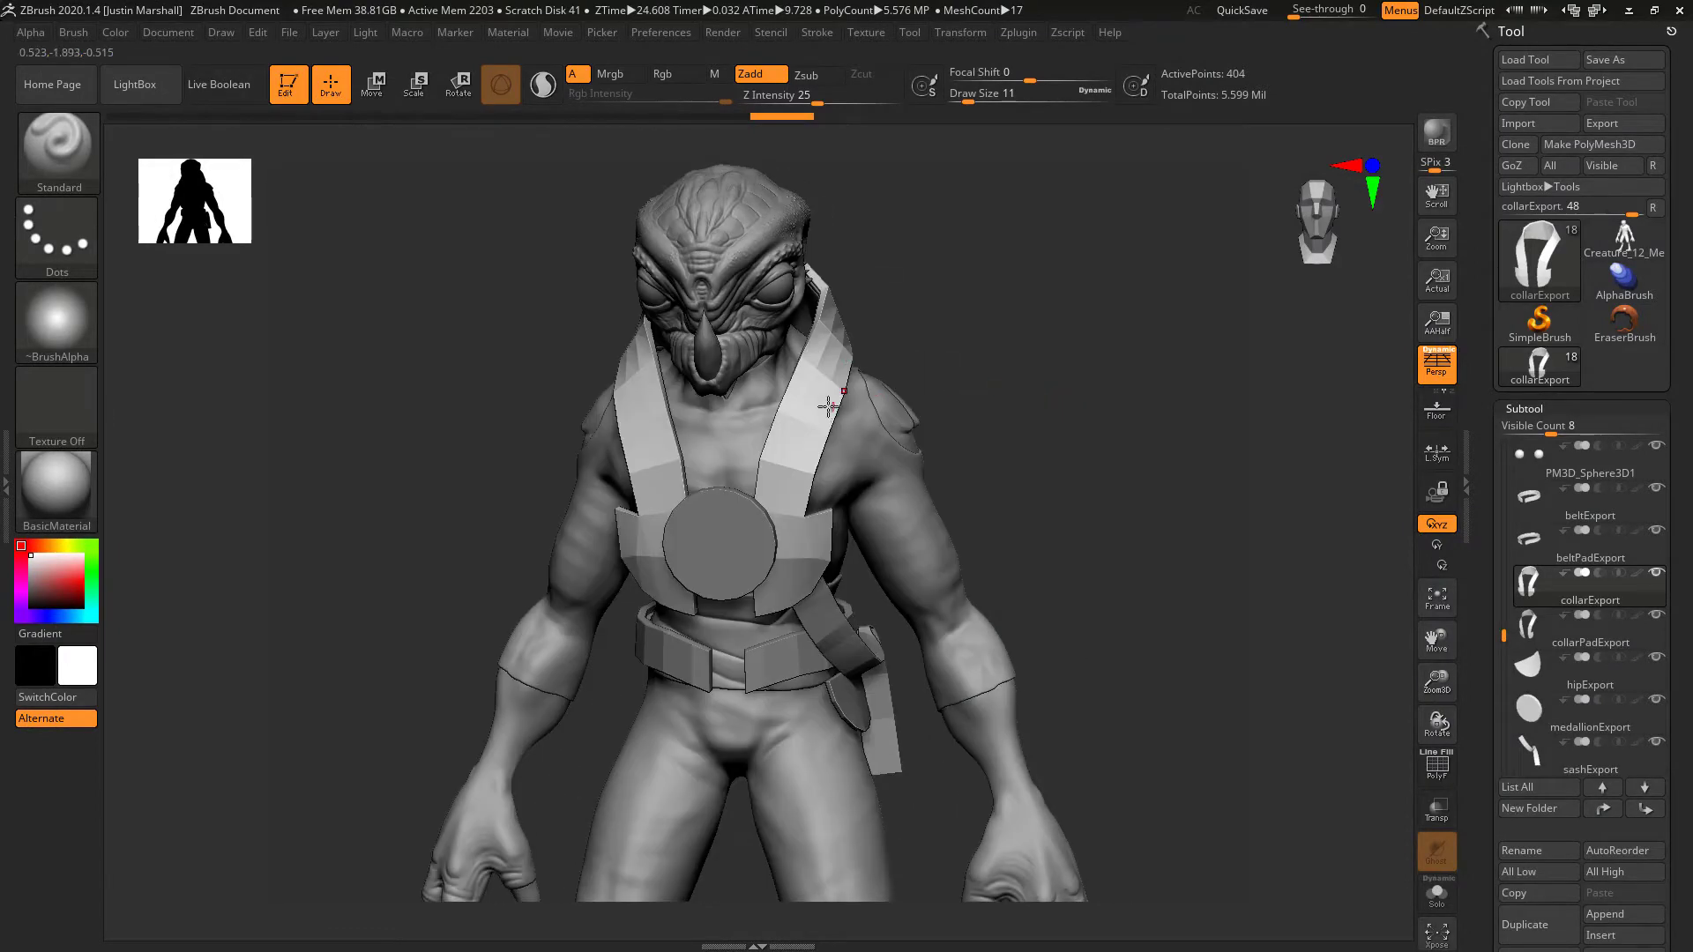
left_click_drag(1075, 403, 1010, 463, "alt")
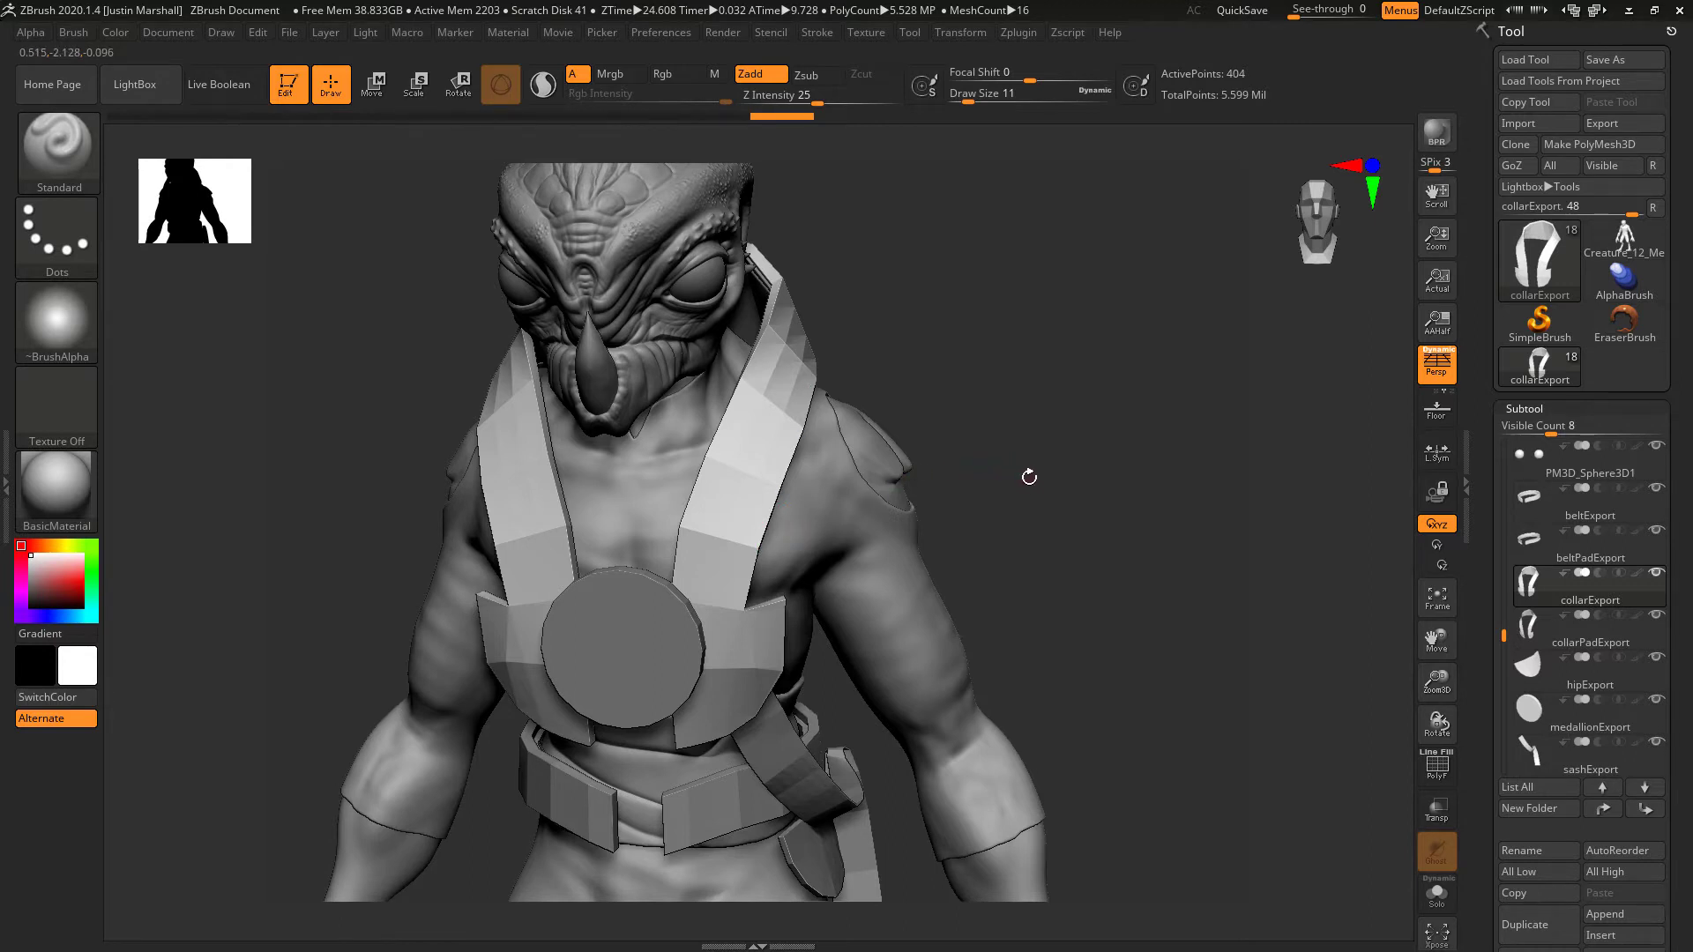
left_click(1437, 895)
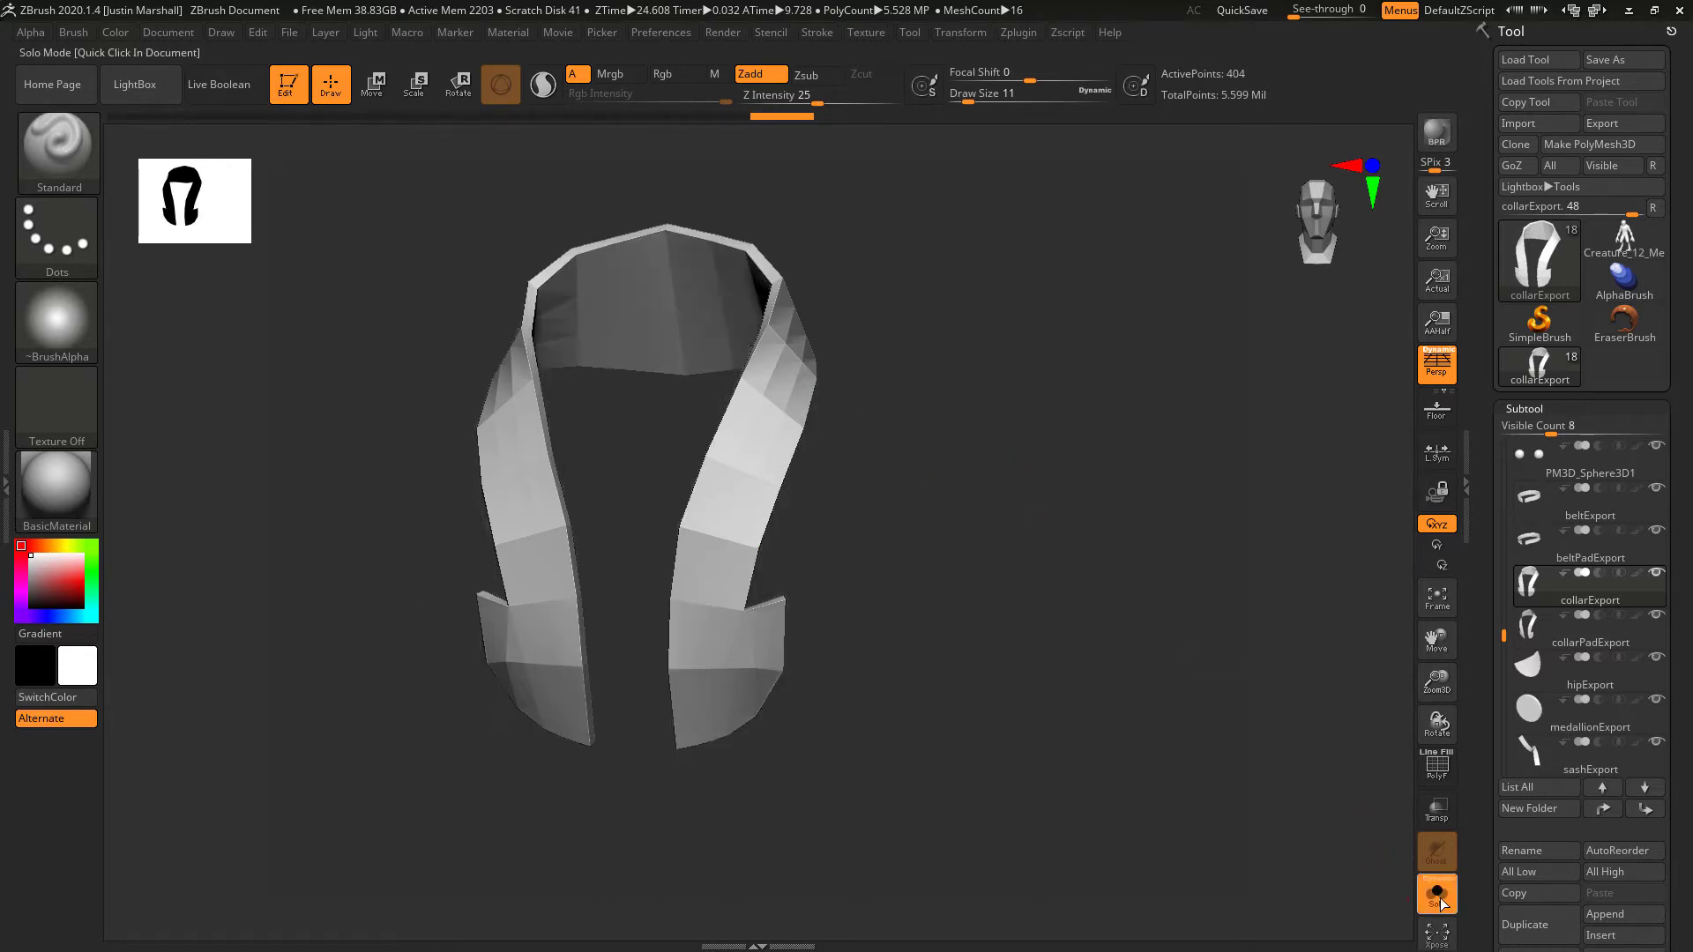
left_click(1435, 772)
right_click_drag(1029, 505, 844, 577, "ctrl")
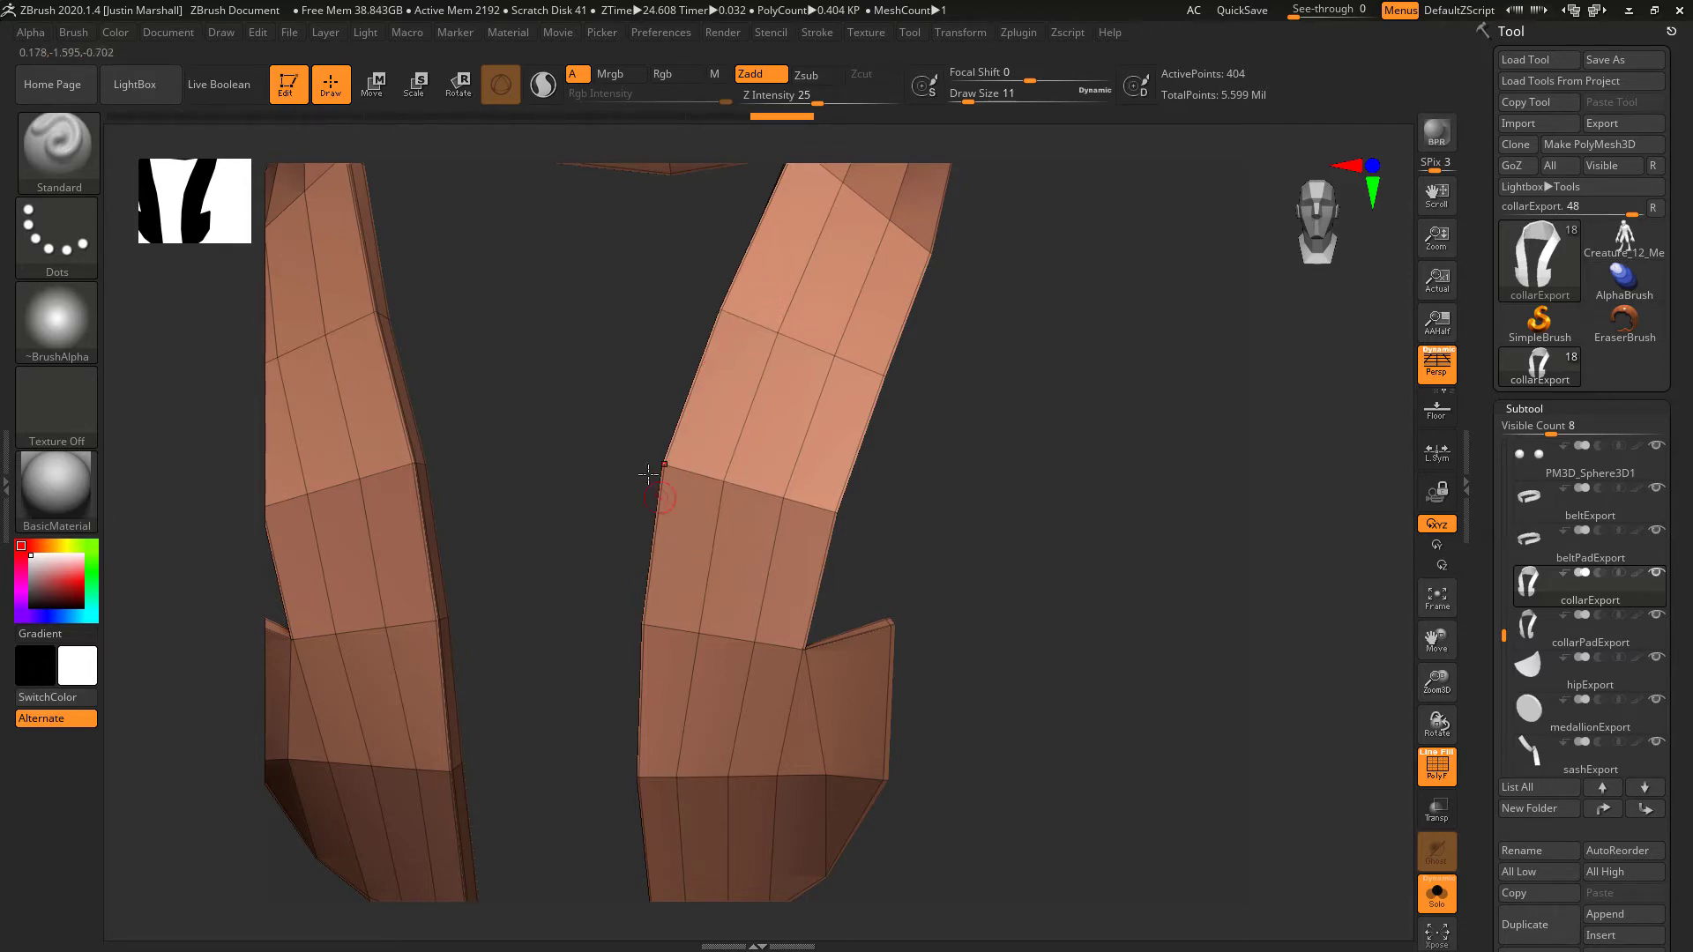
- Switch to the ZModeler brush and set its edge action to Insert with the Single EdgeLoop target
left_click(57, 155)
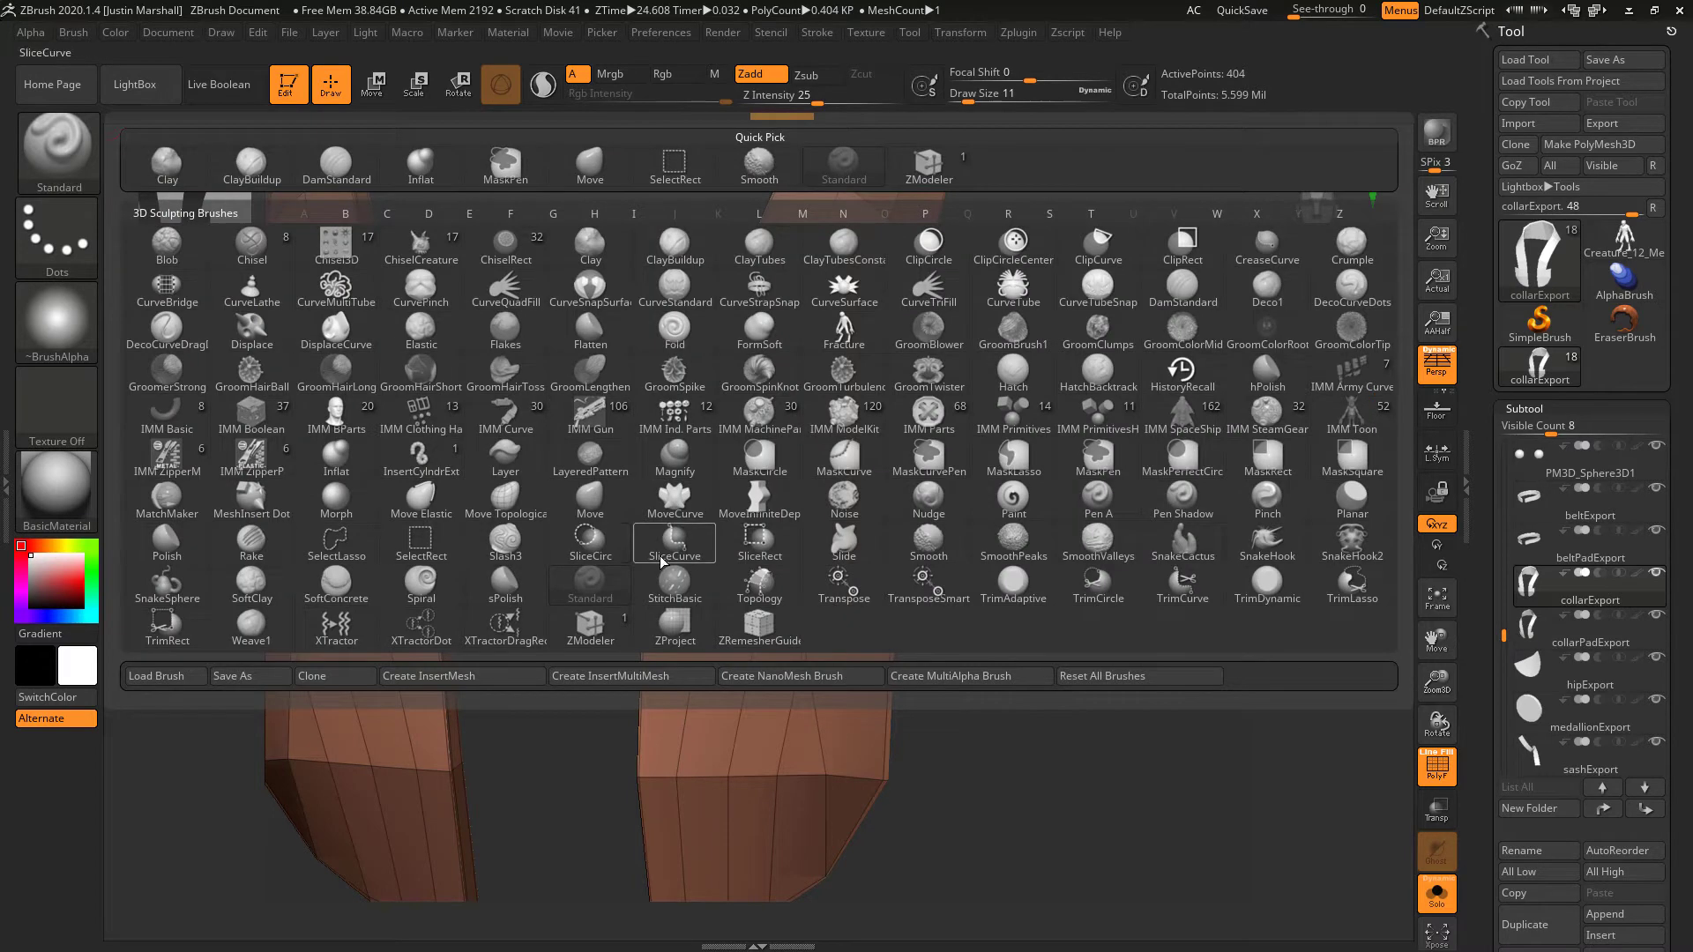
left_click(602, 622)
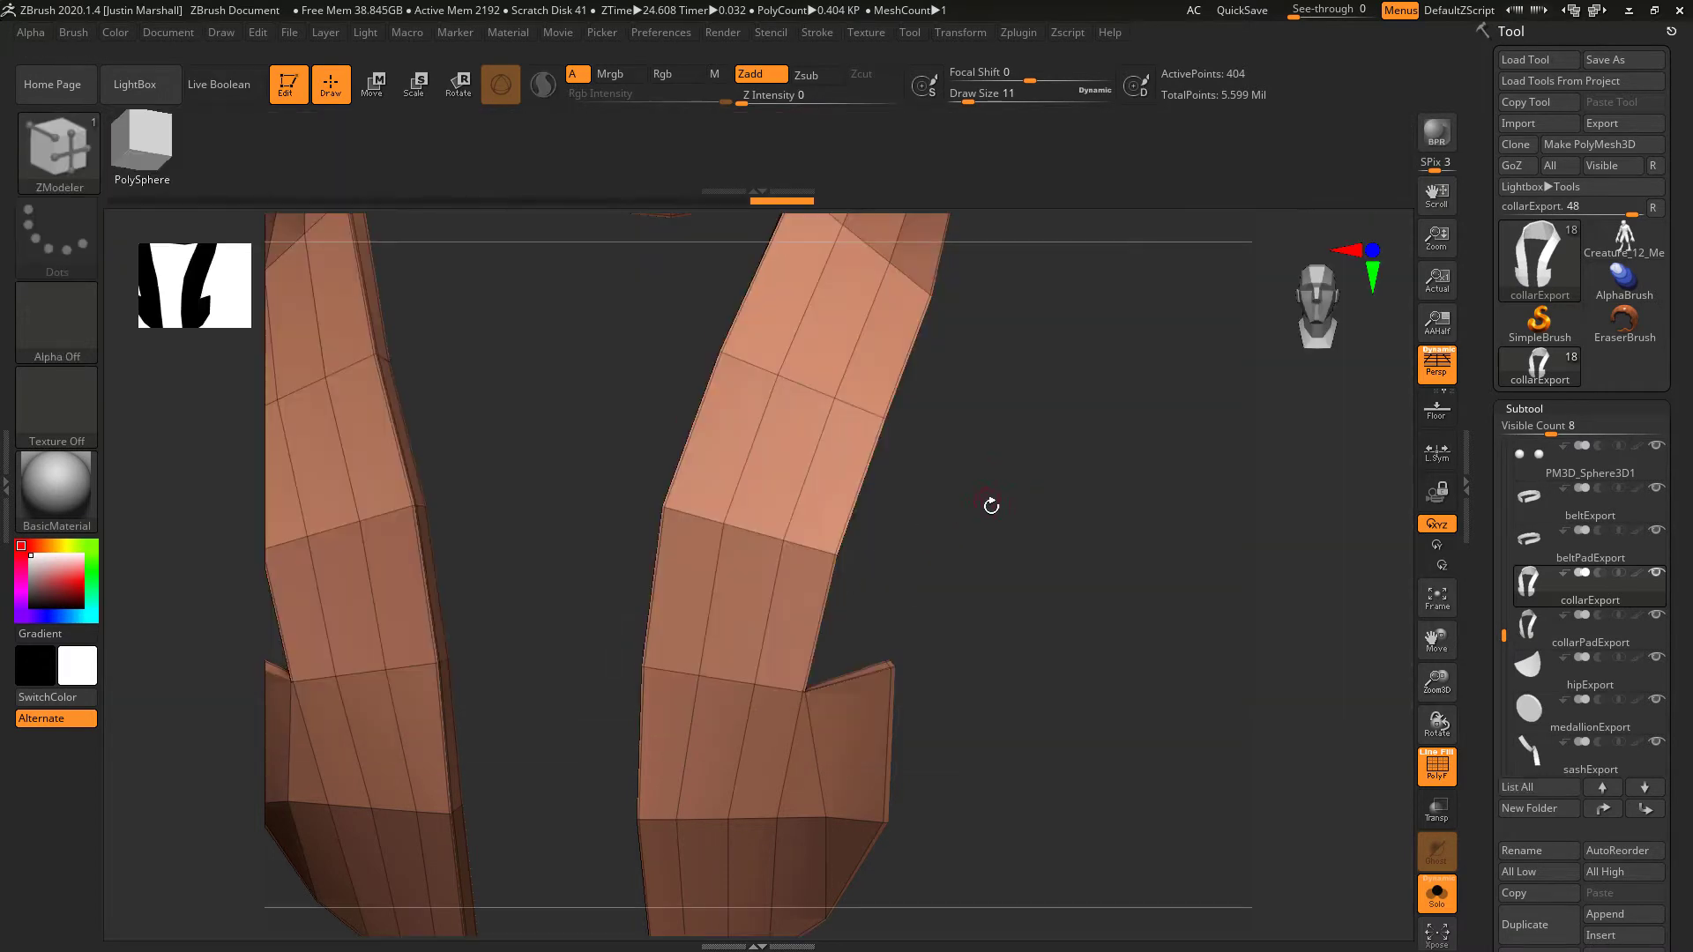
left_click_drag(991, 505, 1025, 596)
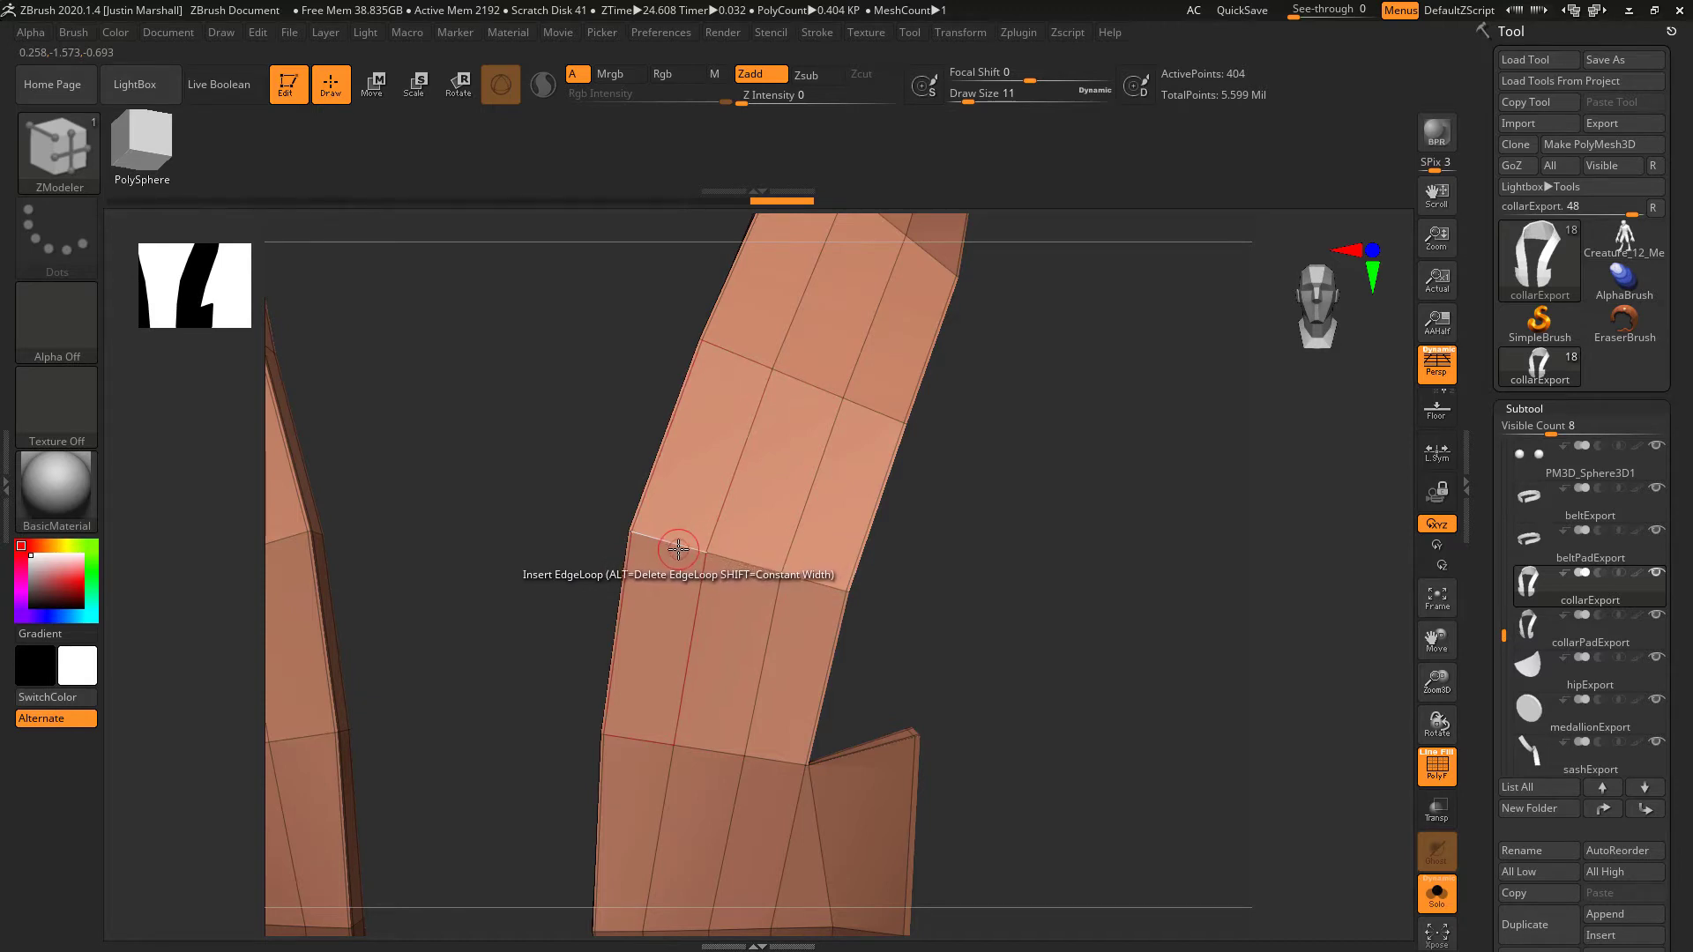
key("space")
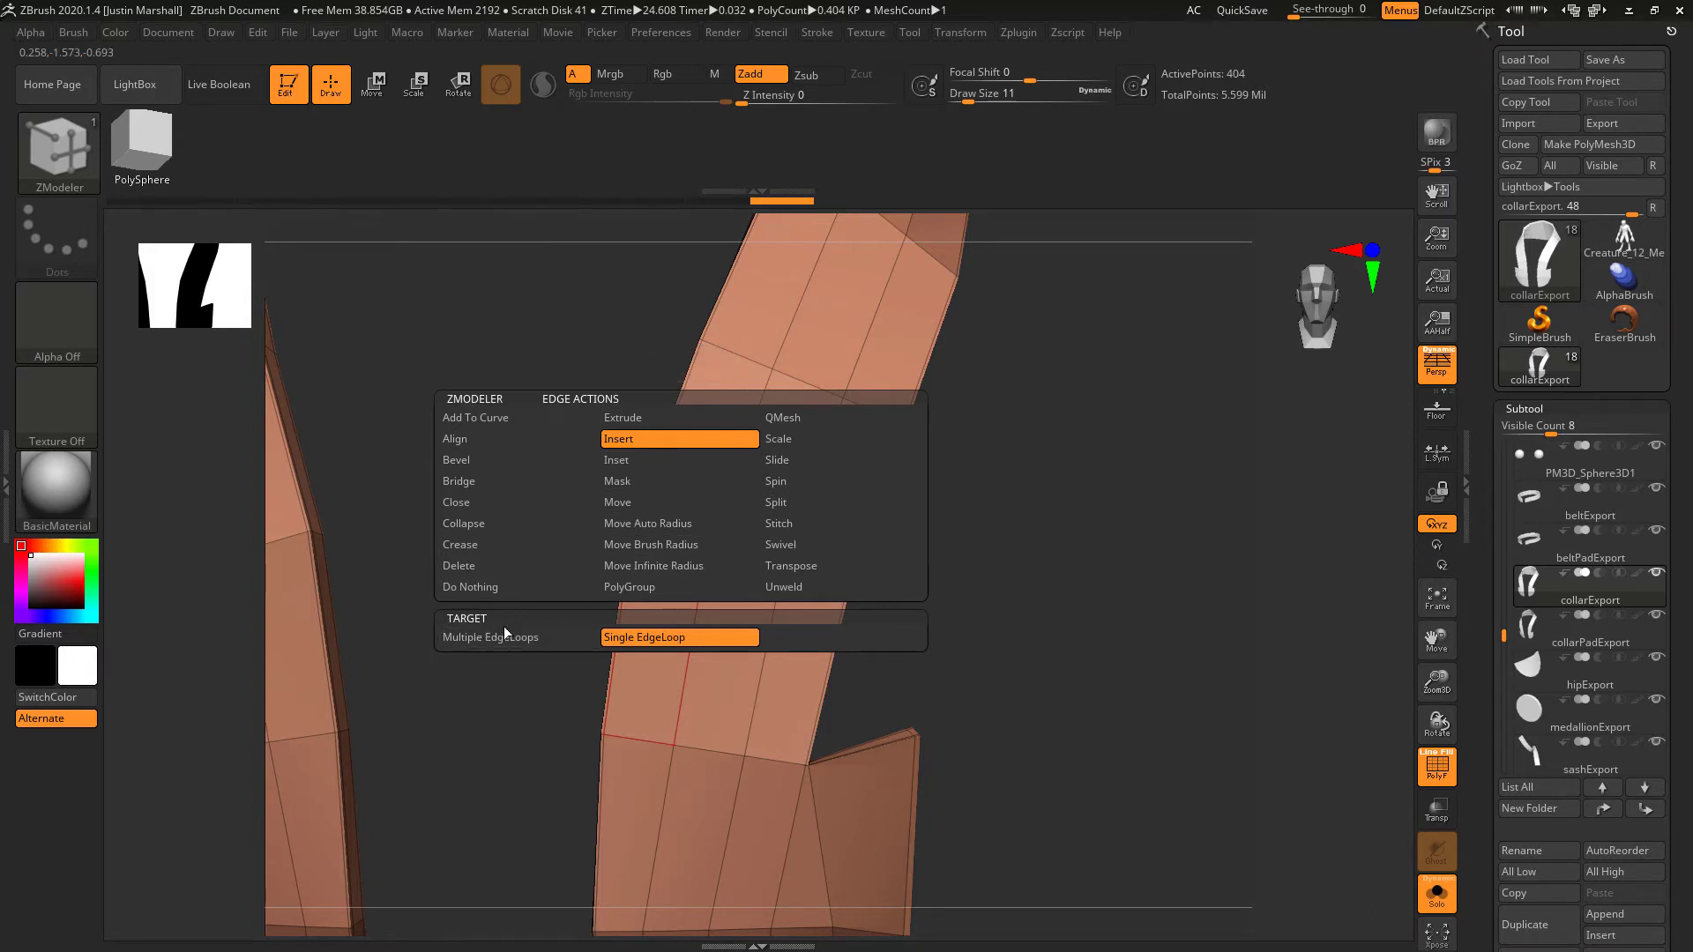
left_click(685, 637)
- Insert two closely spaced edge loops along the collar's inner edge
left_click_drag(1006, 522, 1050, 555)
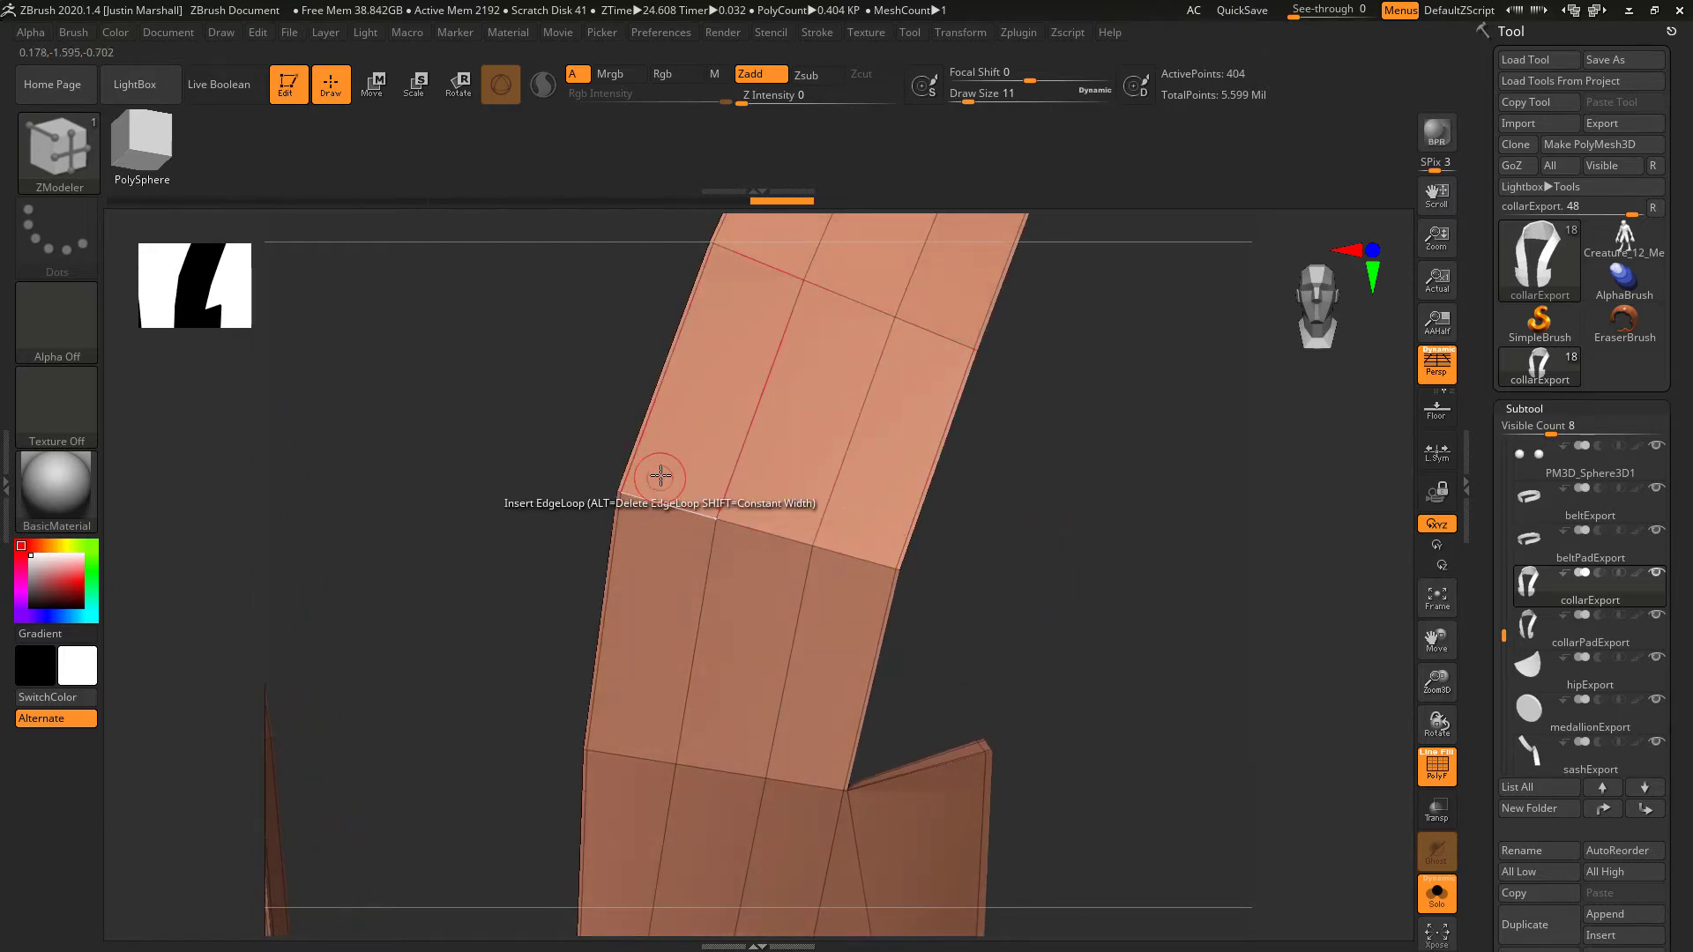
left_click(638, 499)
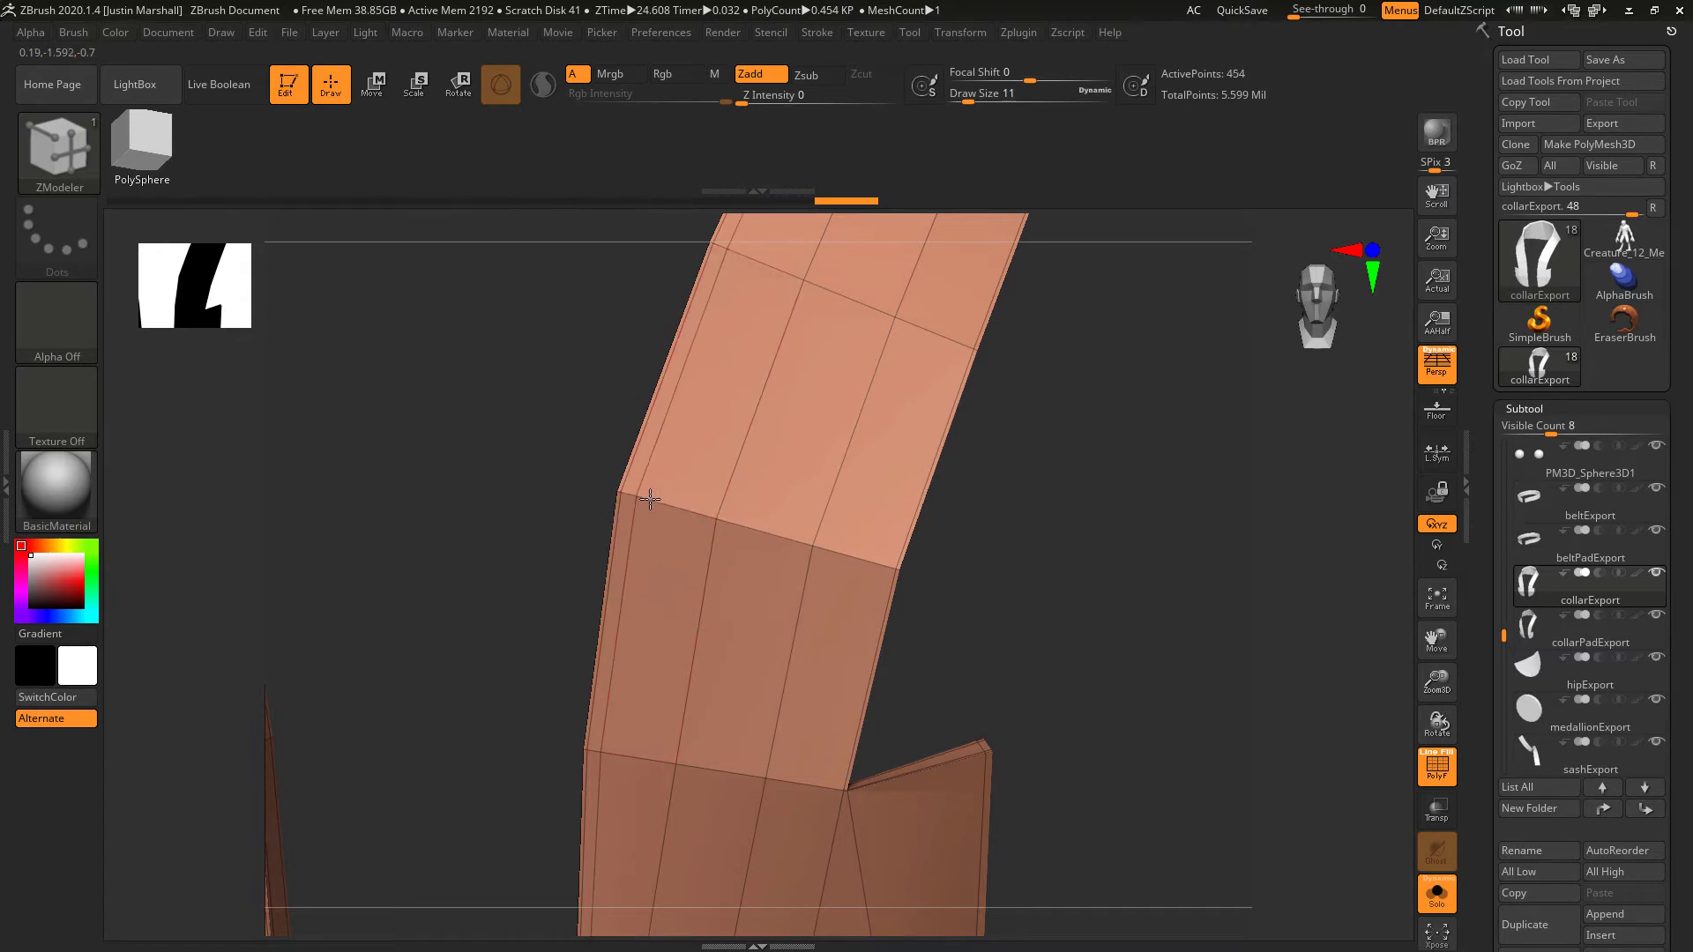
left_click(650, 499)
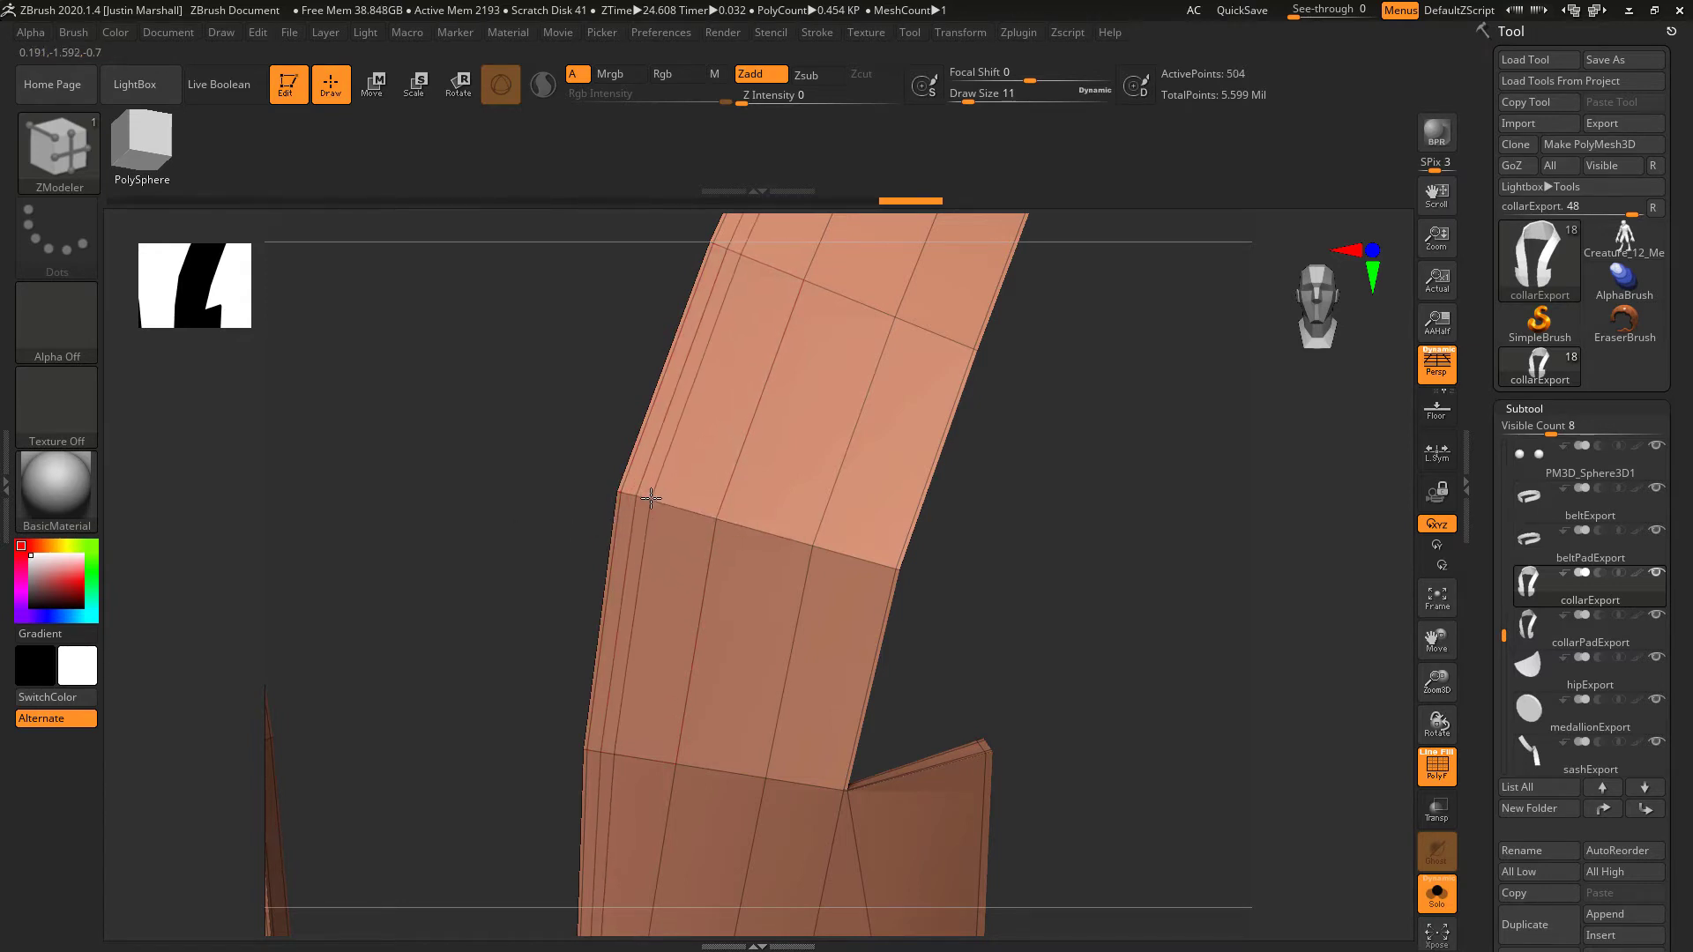
- Set the ZModeler polygon action to Extrude with the Polyloop target
right_click_drag(1092, 529, 1181, 600, "ctrl")
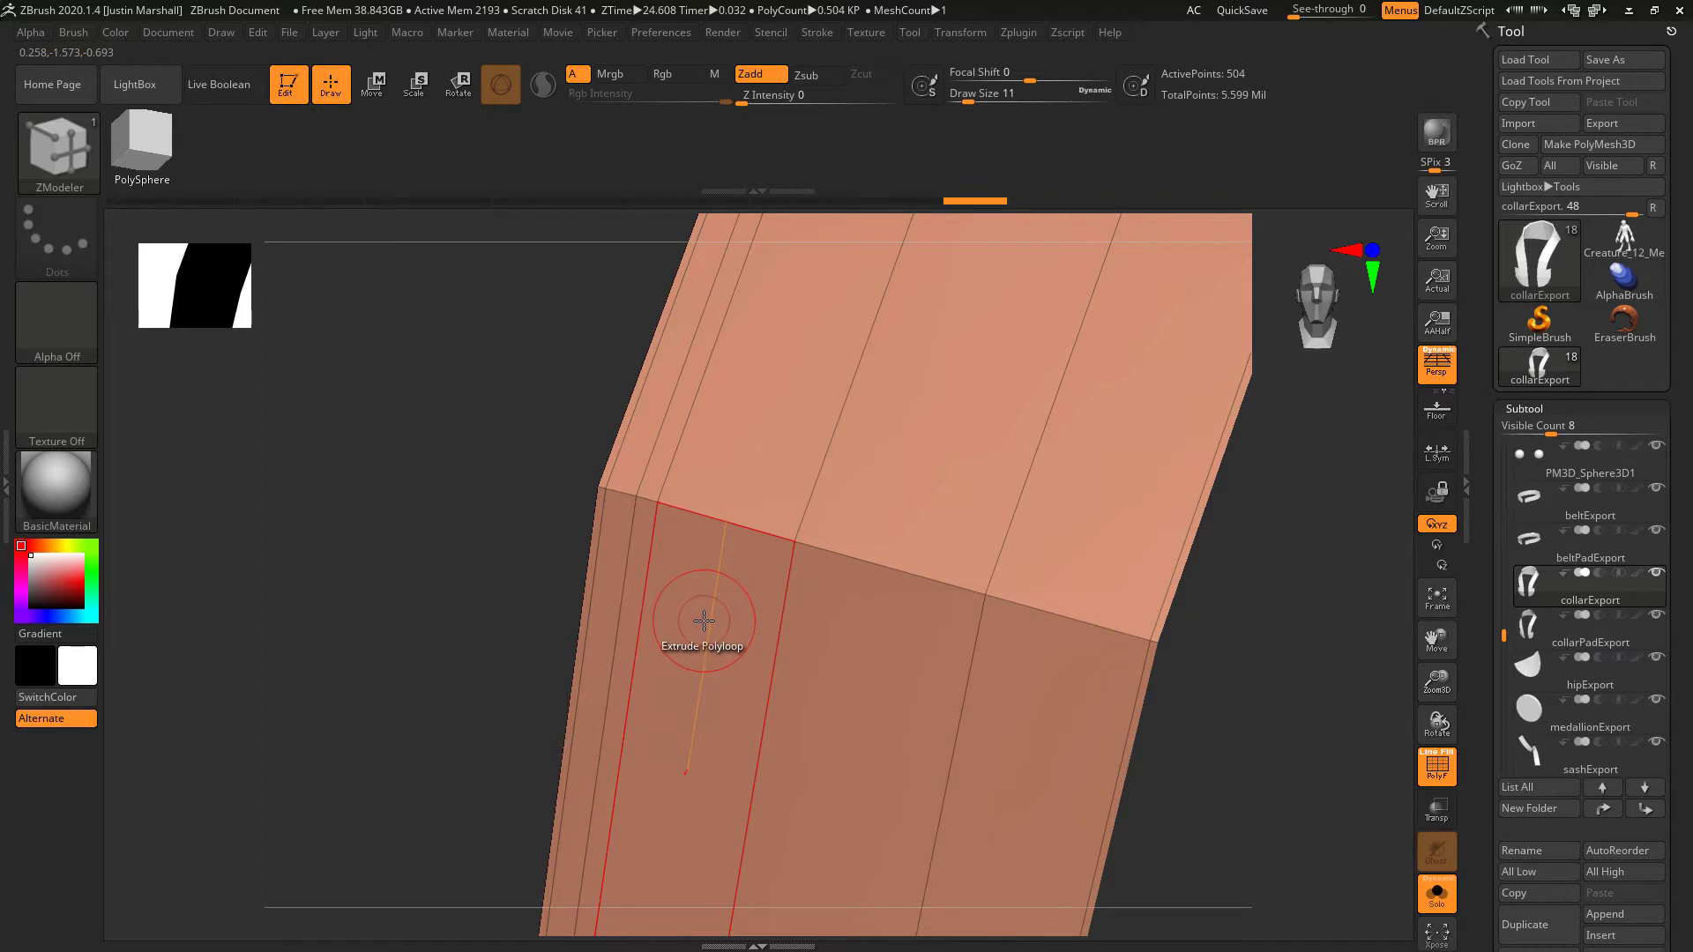
key("space")
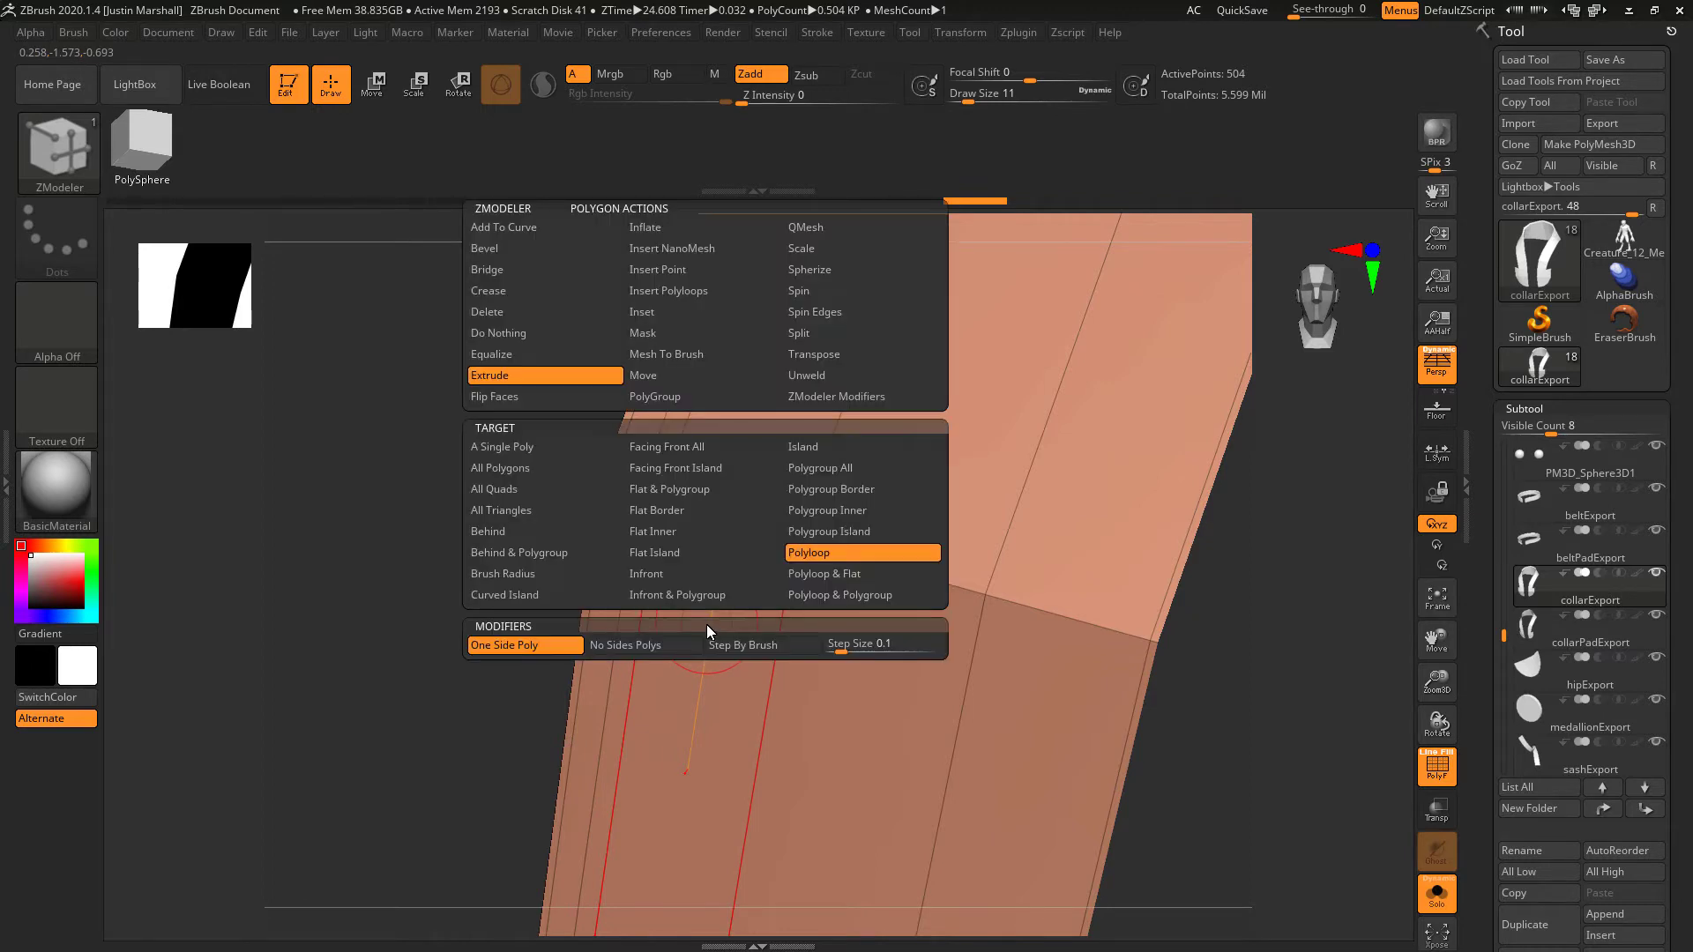
left_click(502, 447)
left_click(657, 268)
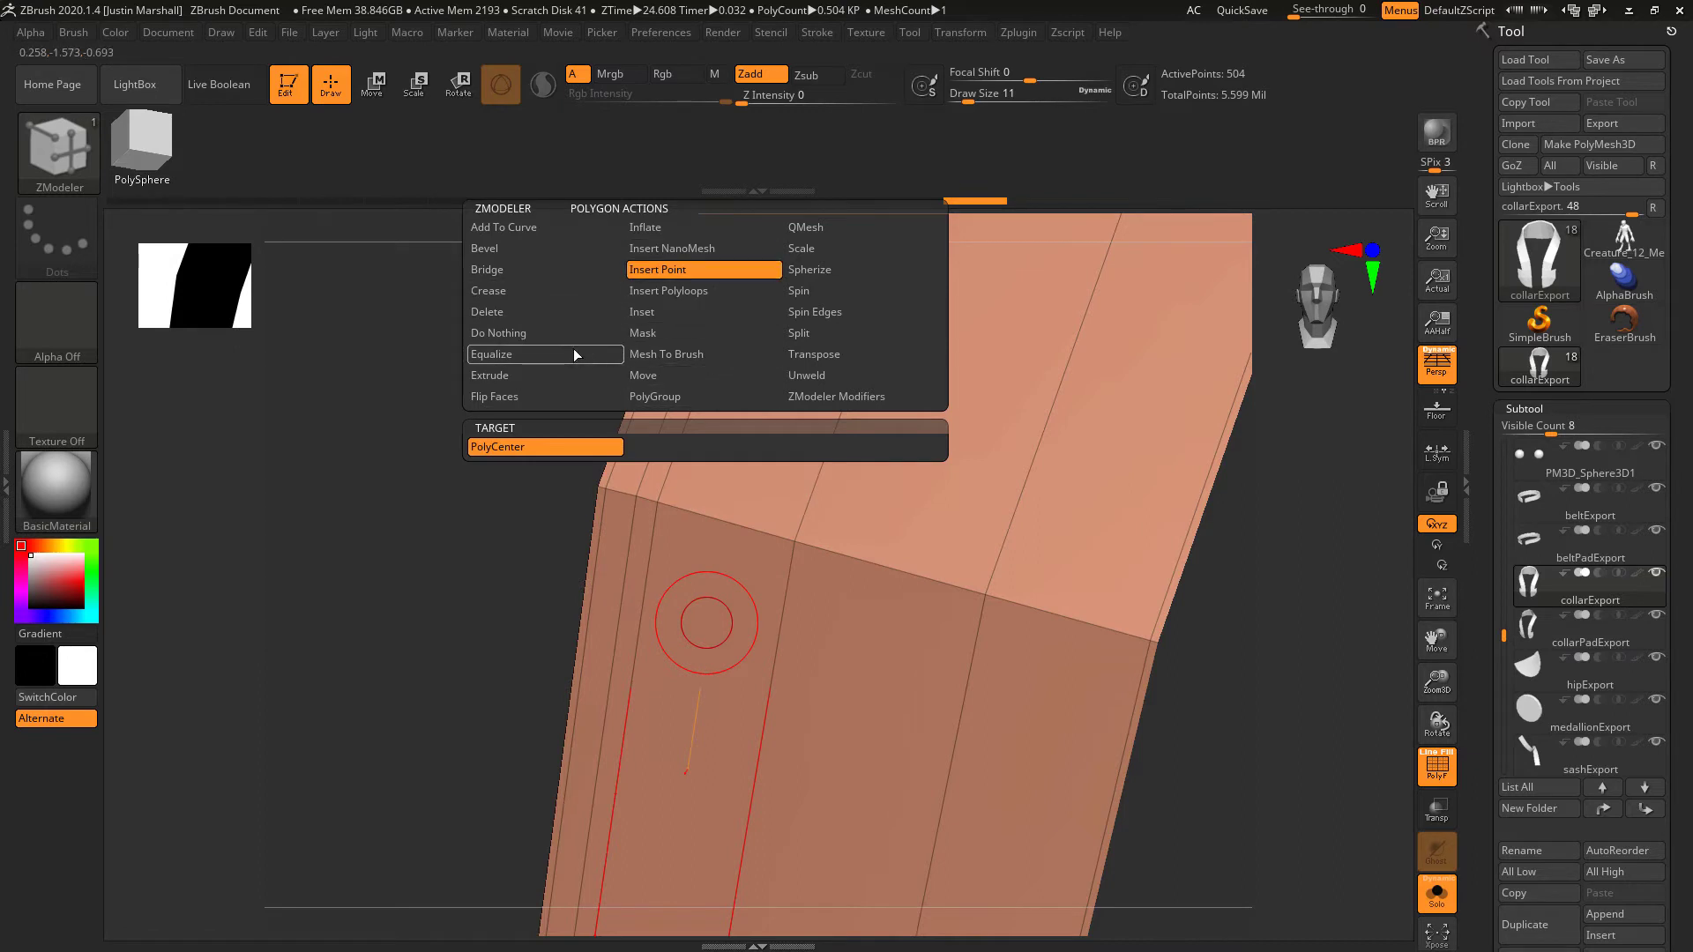
left_click(496, 378)
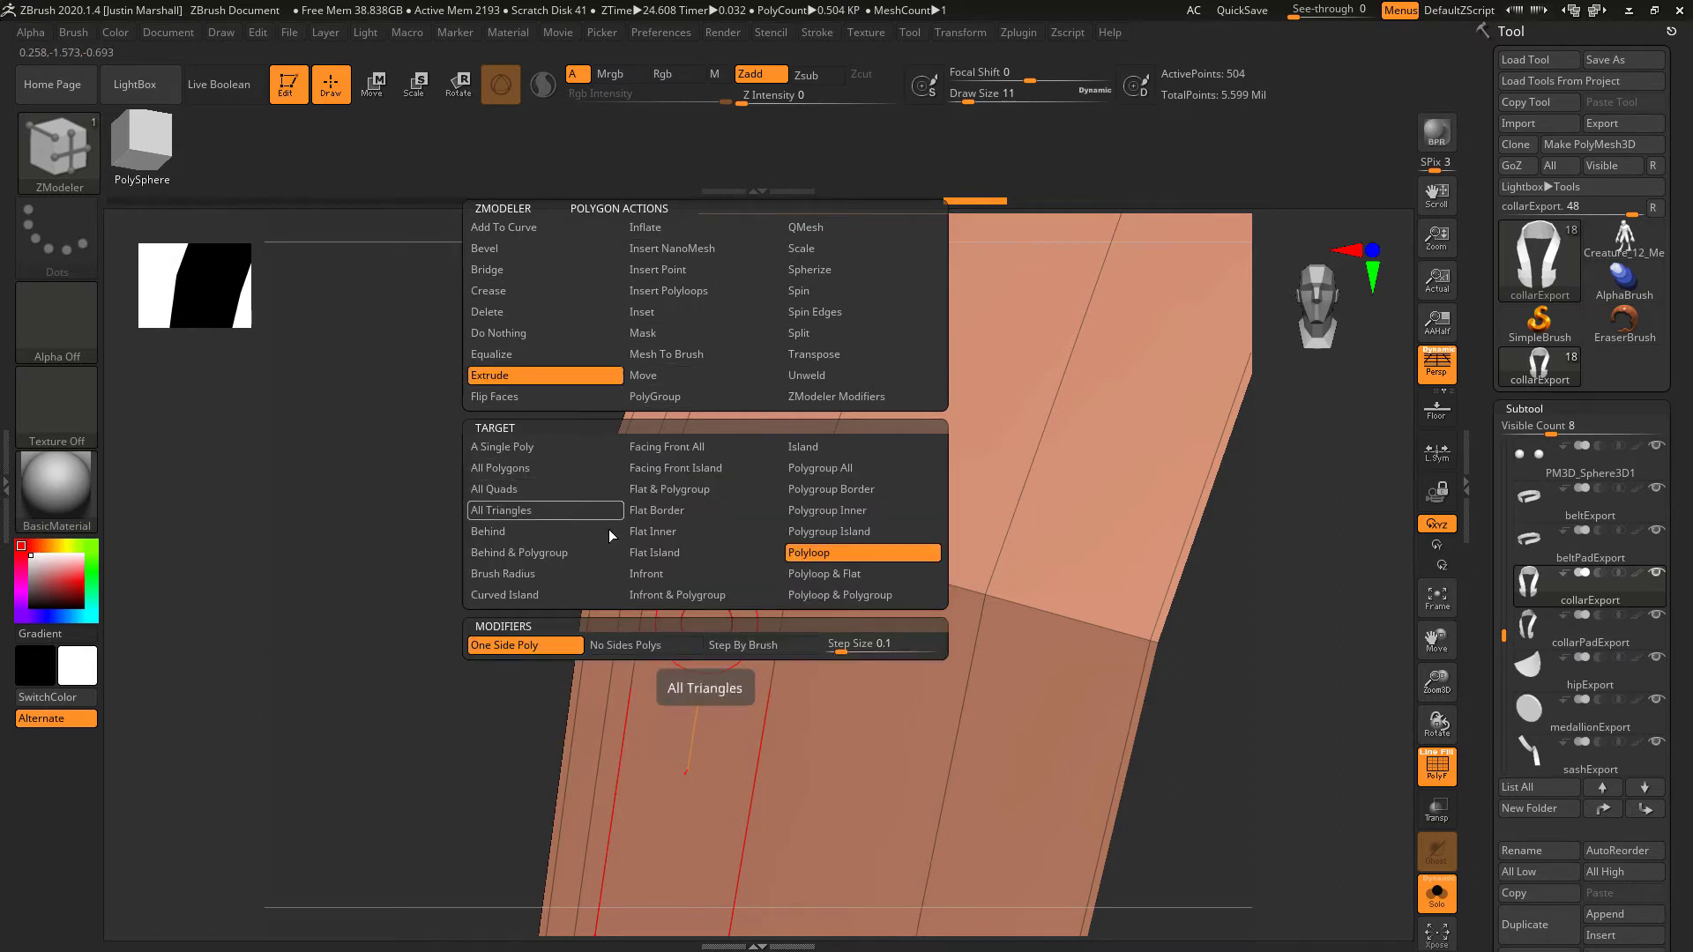
left_click(501, 447)
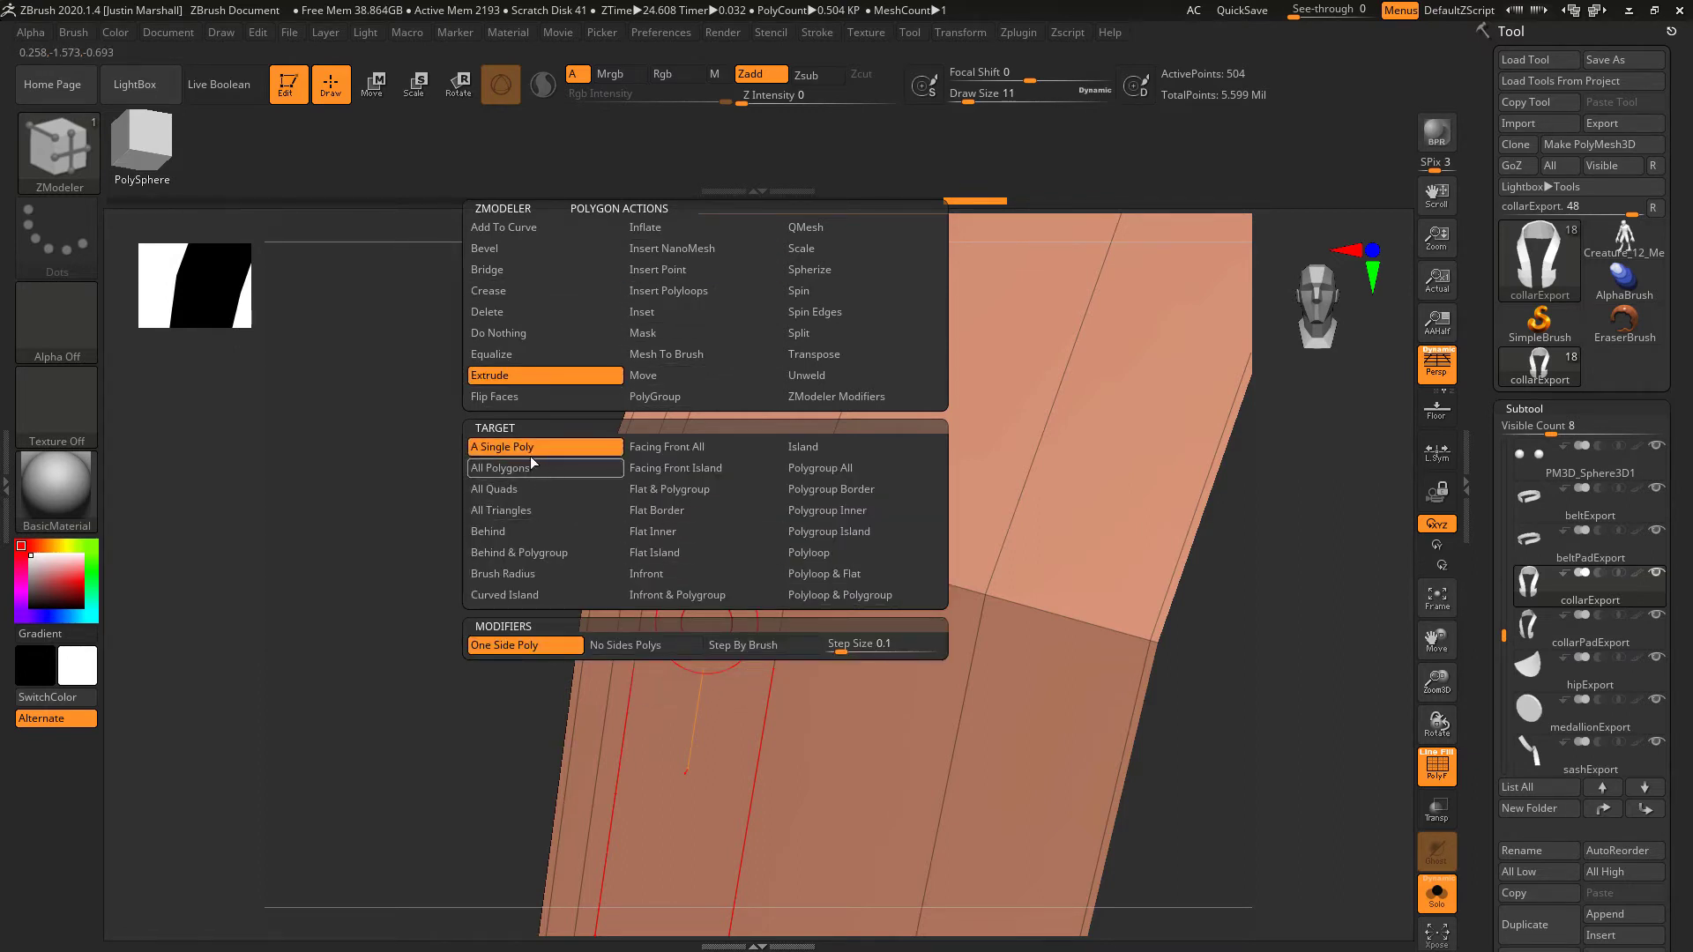
left_click(833, 554)
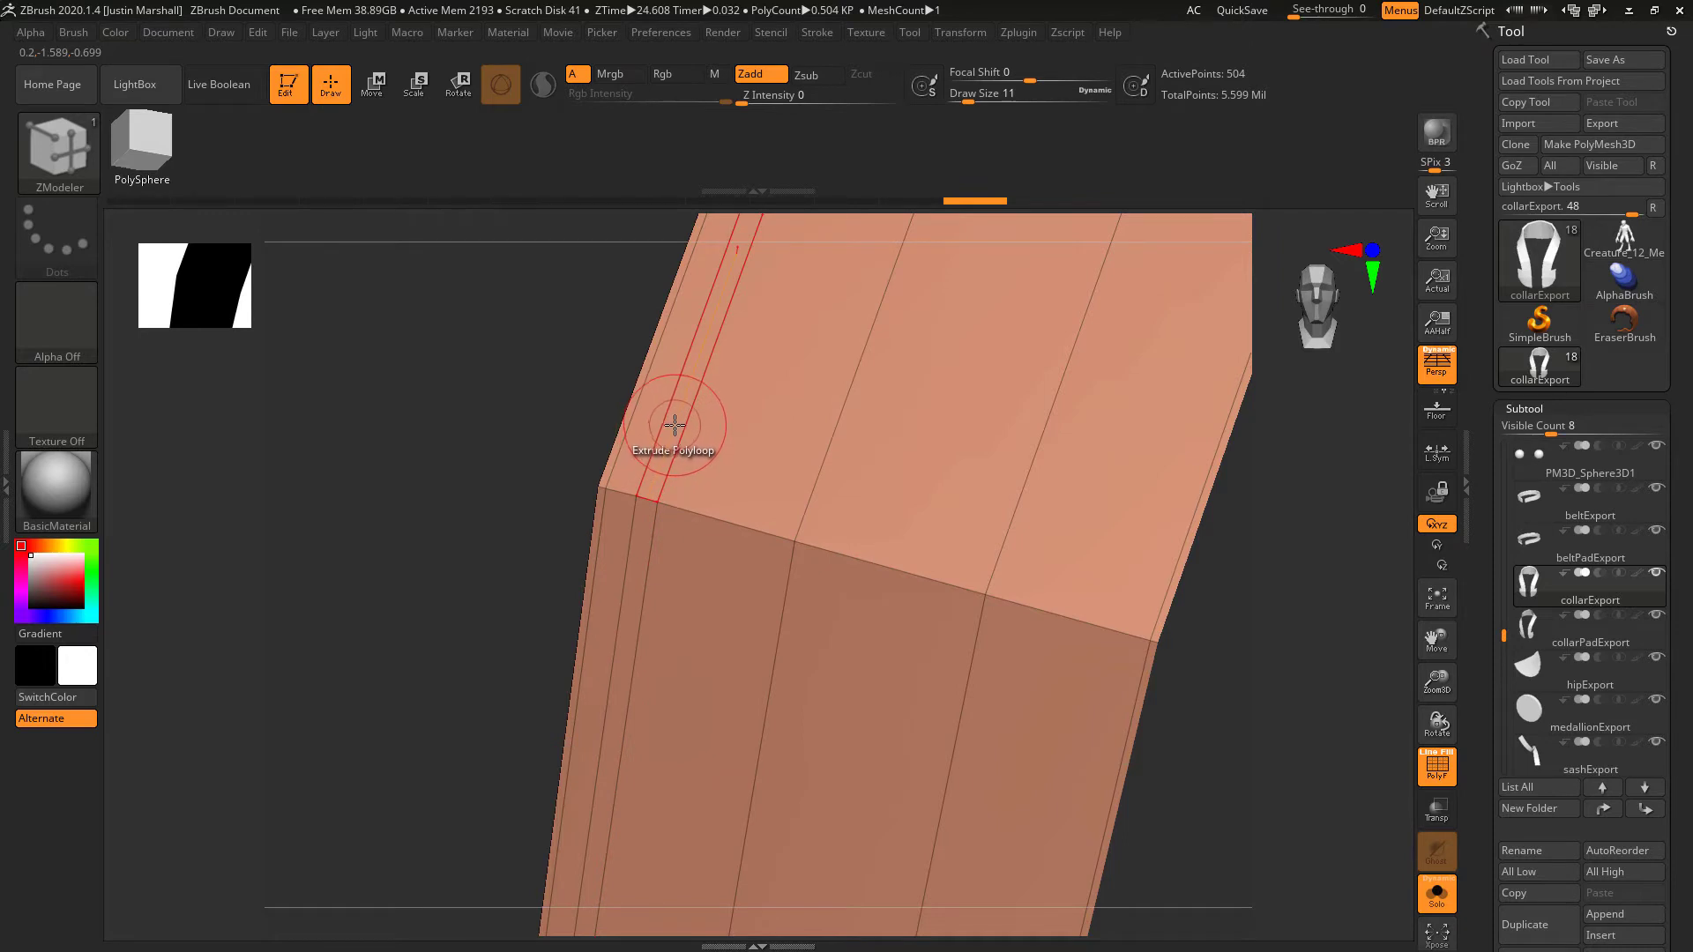
left_click_drag(675, 426, 674, 432)
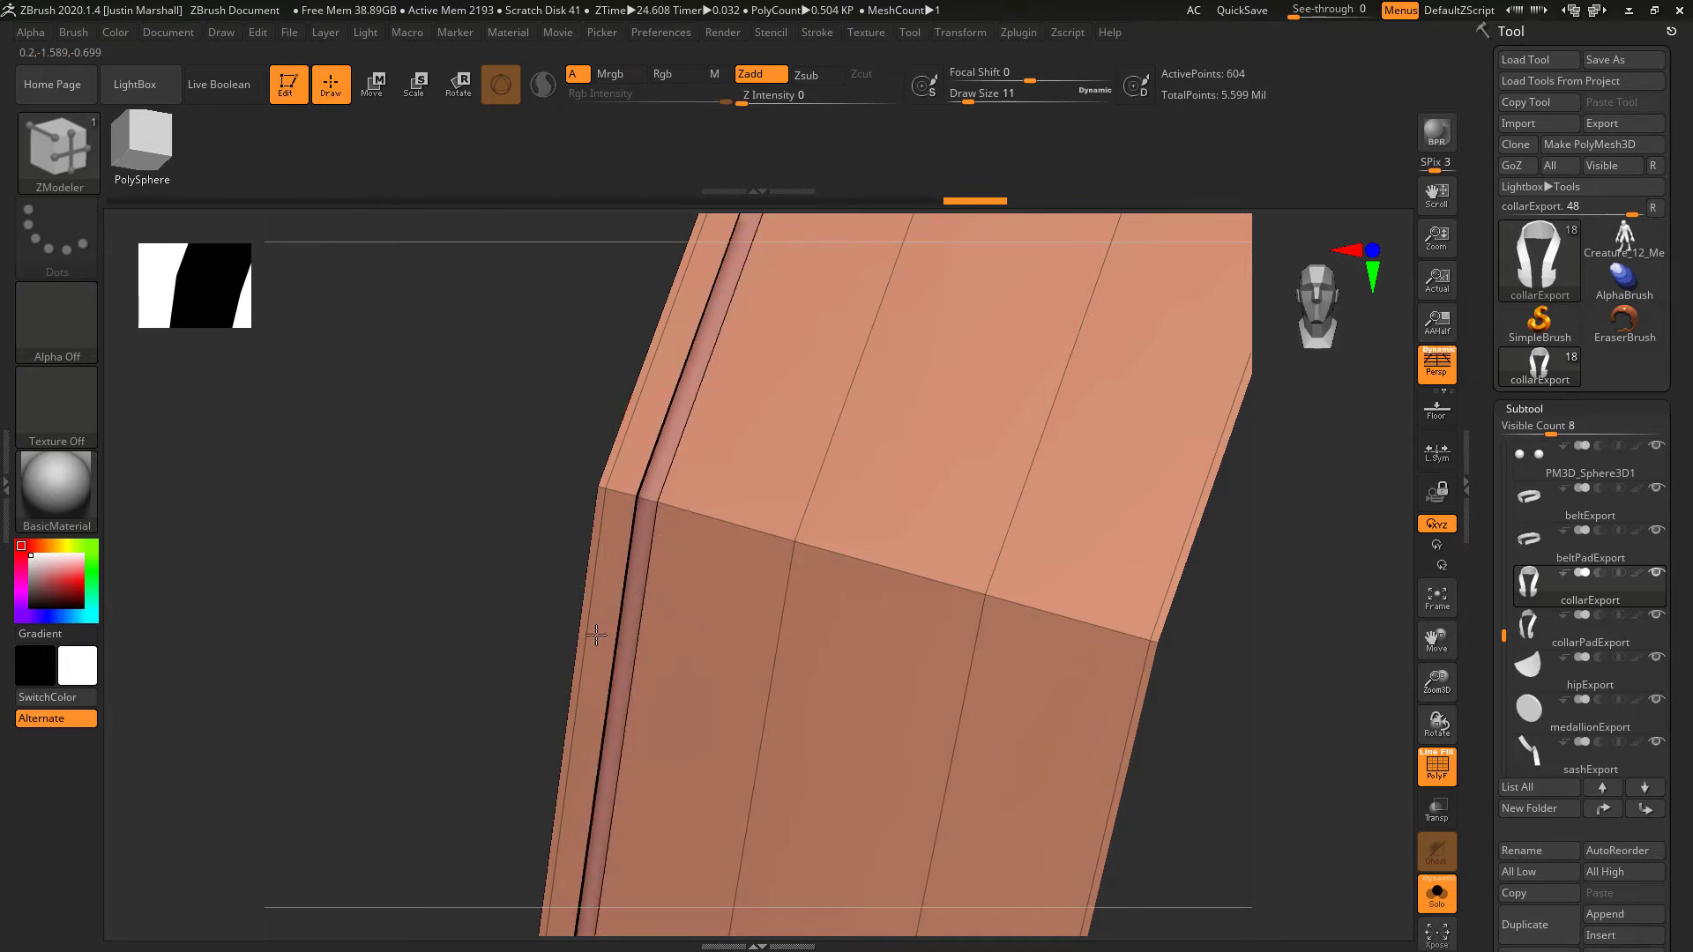
left_click_drag(1222, 688, 1198, 702)
key("ctrl+z")
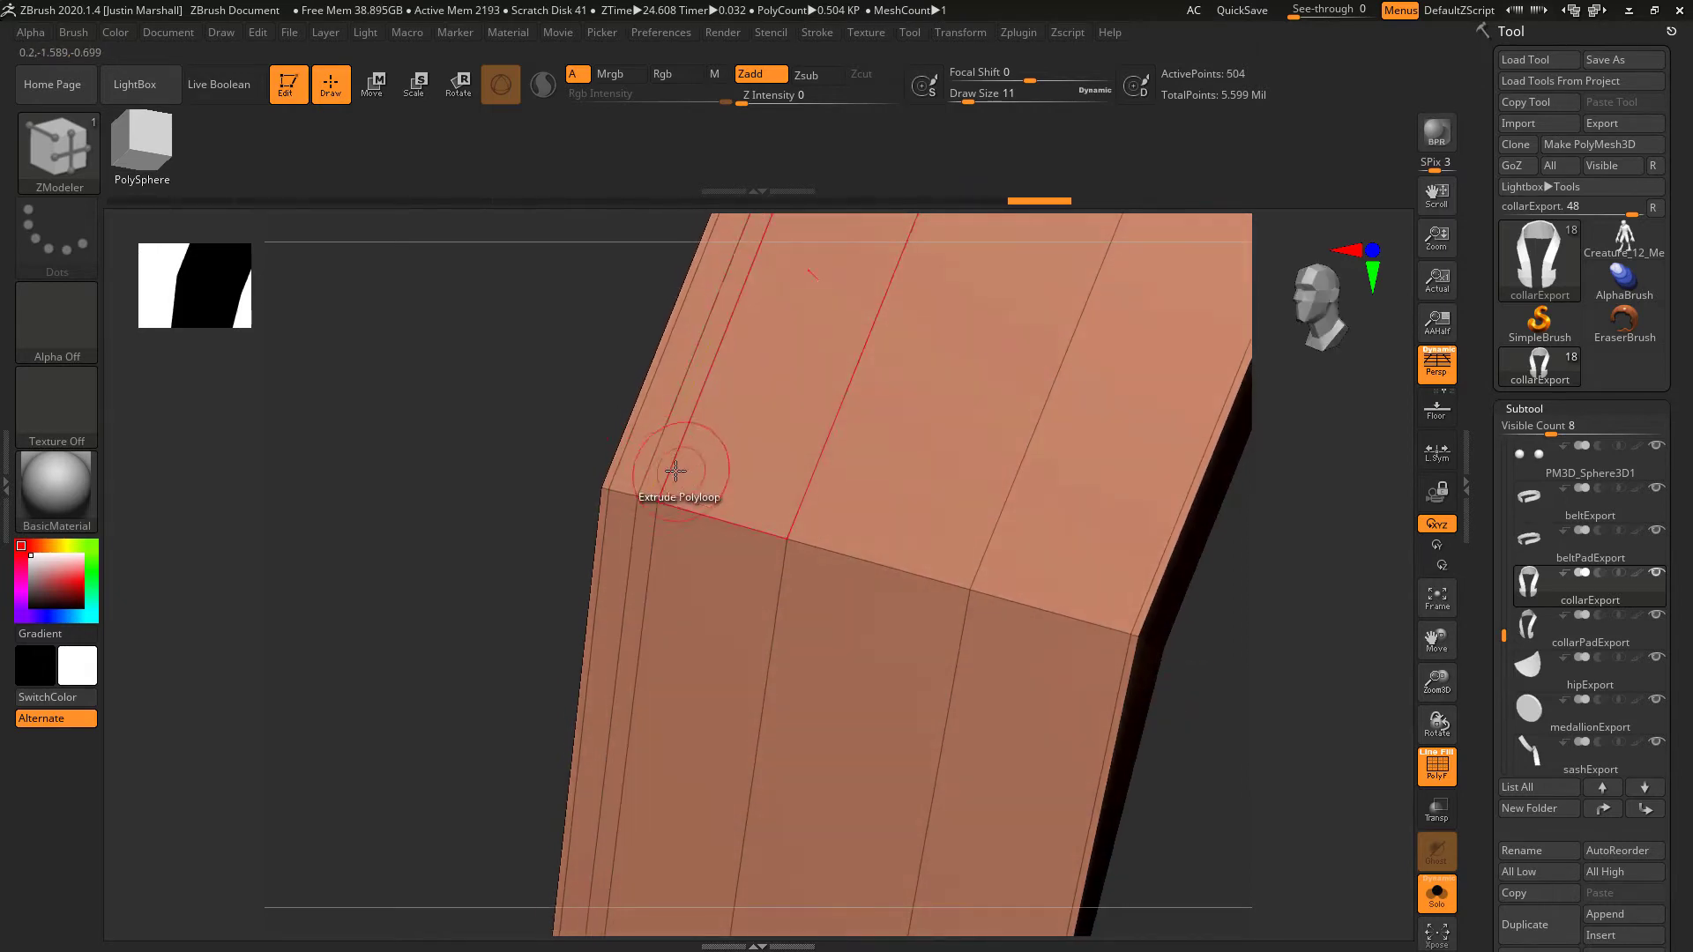
- Extrude the narrow polyloop between the two inserted edge loops inward to form a groove along the collar's inner edge
left_click_drag(674, 472, 693, 471)
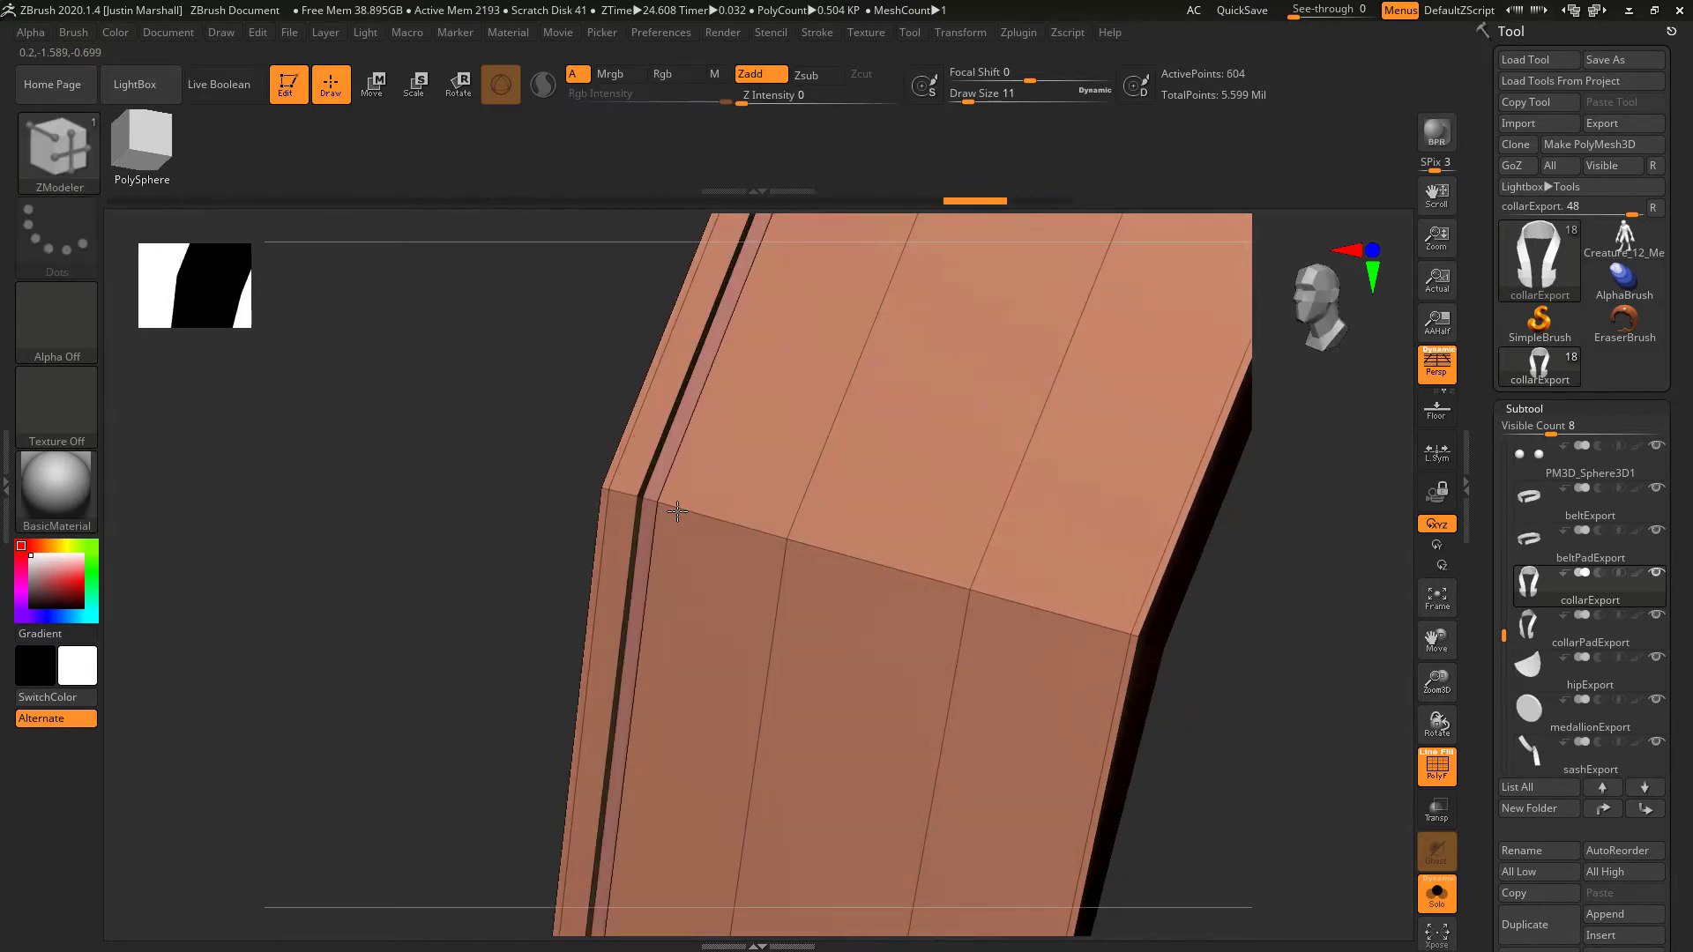
mouse_move(1243, 741)
left_mouse_down()
mouse_move(1270, 740)
mouse_move(1252, 740)
left_mouse_up()
left_click_drag(523, 542, 558, 554, "alt")
left_click_drag(472, 465, 529, 541)
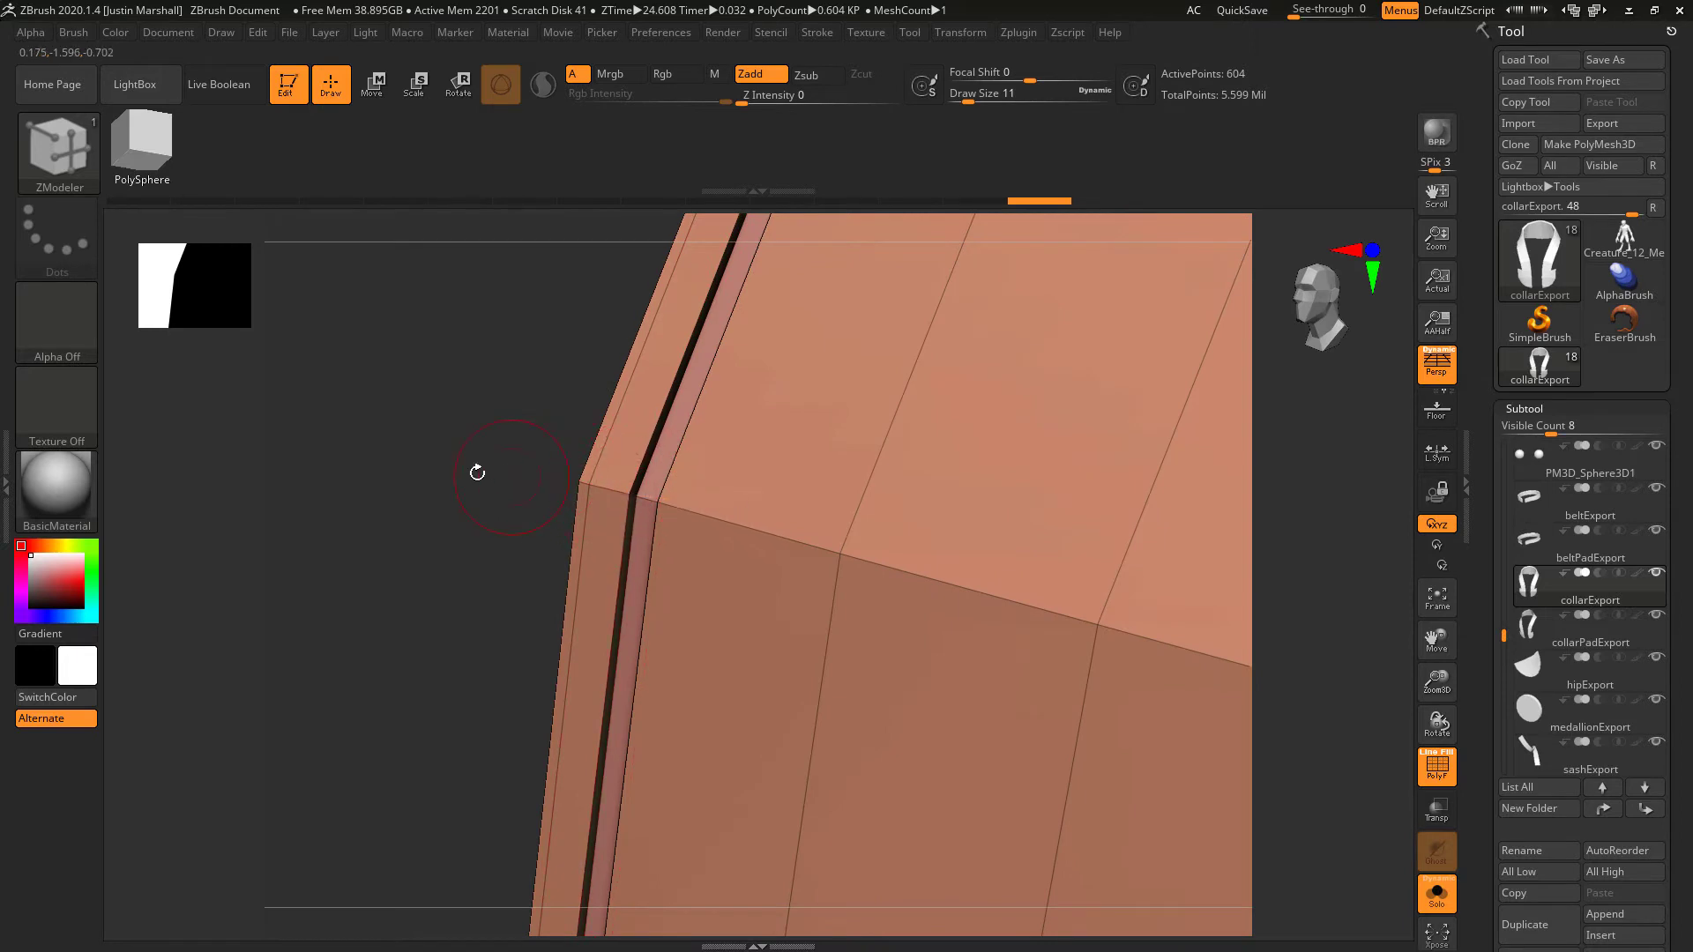
- Insert a supporting edge loop close to the groove on each side along the collar
left_click_drag(477, 473, 494, 475)
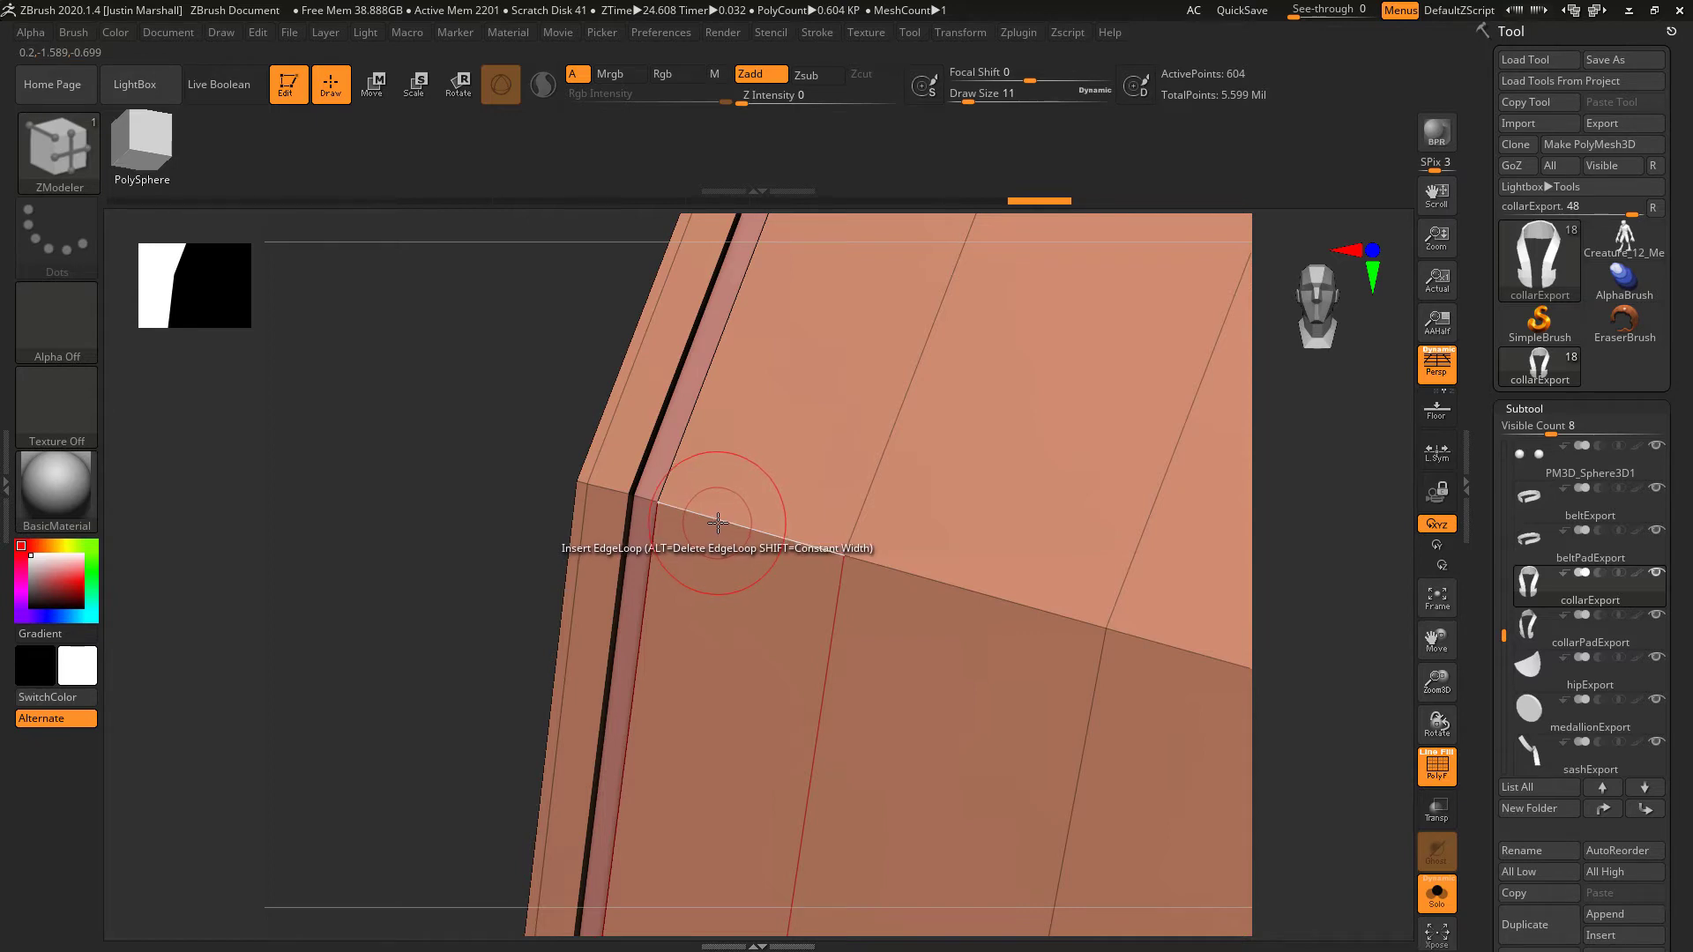
left_click(675, 505)
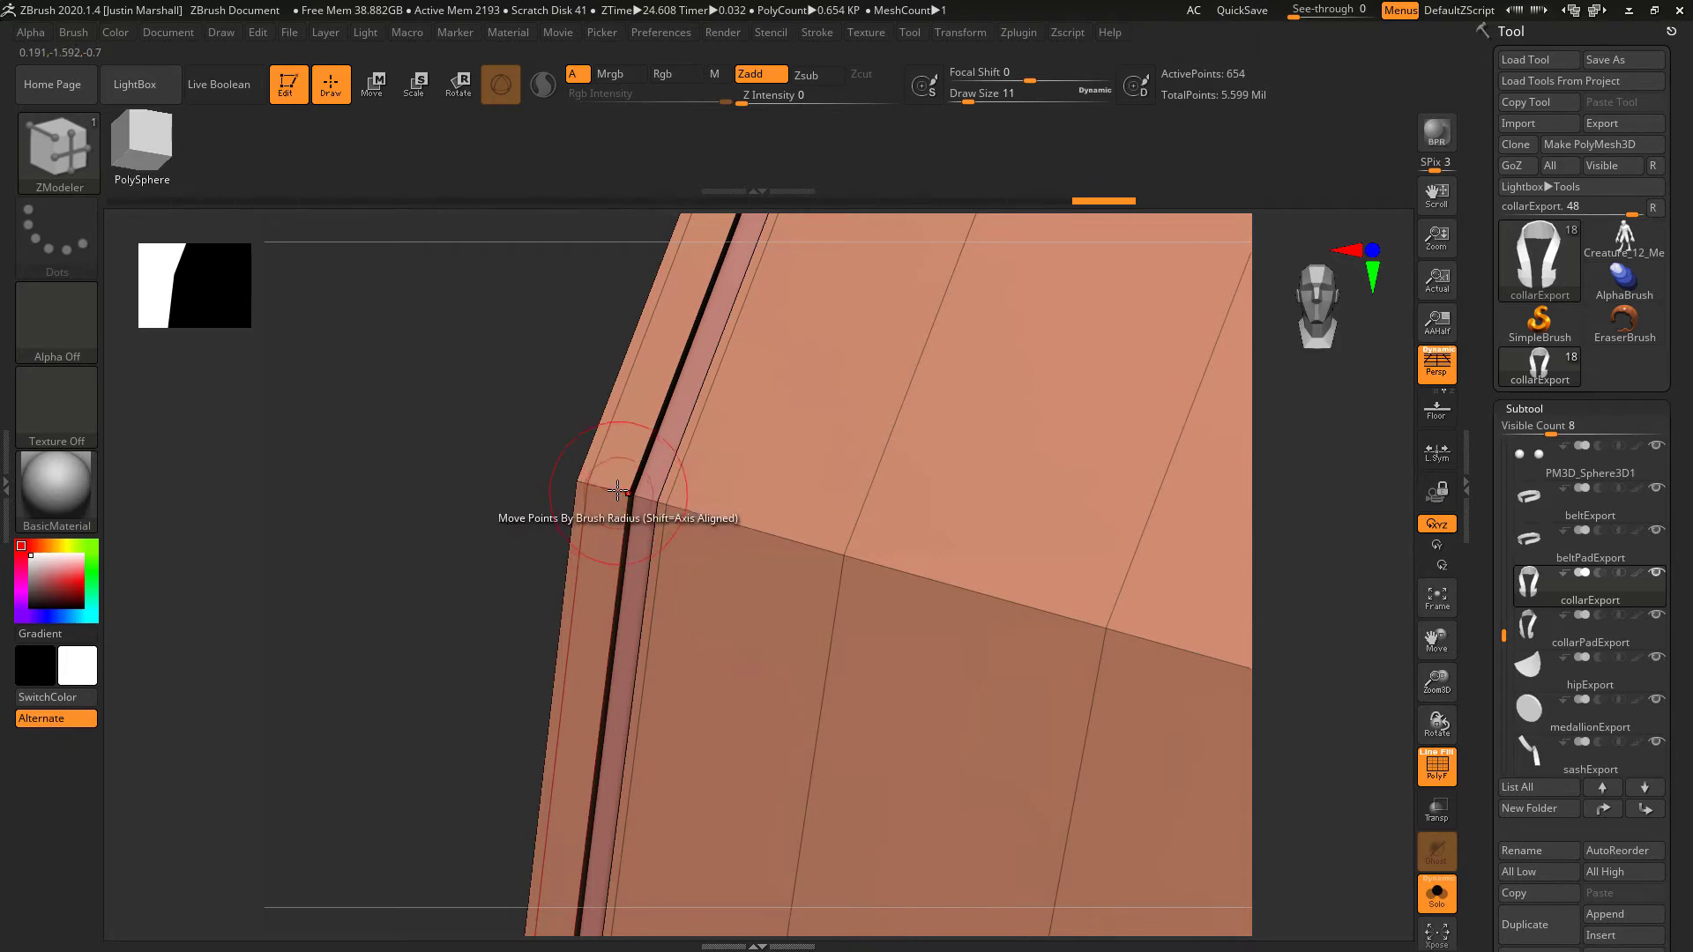
right_click_drag(620, 493, 1015, 541, "ctrl")
left_click_drag(1016, 539, 1117, 569)
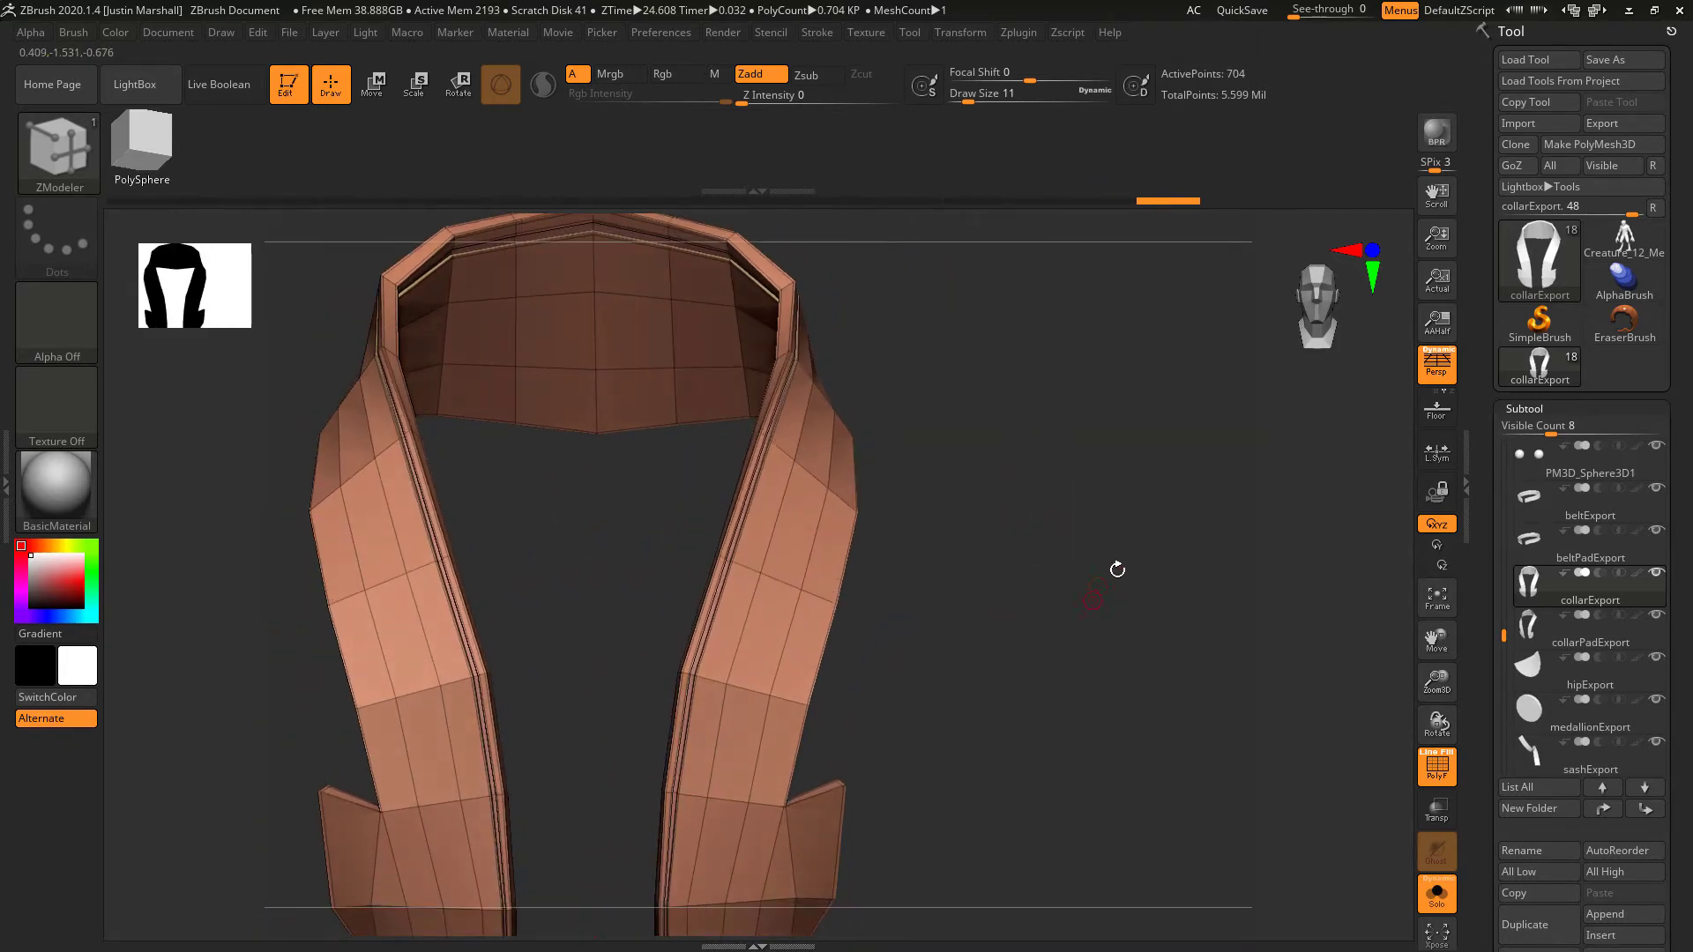
- Switch from ZModeler to the Standard sculpting brush
left_click(58, 148)
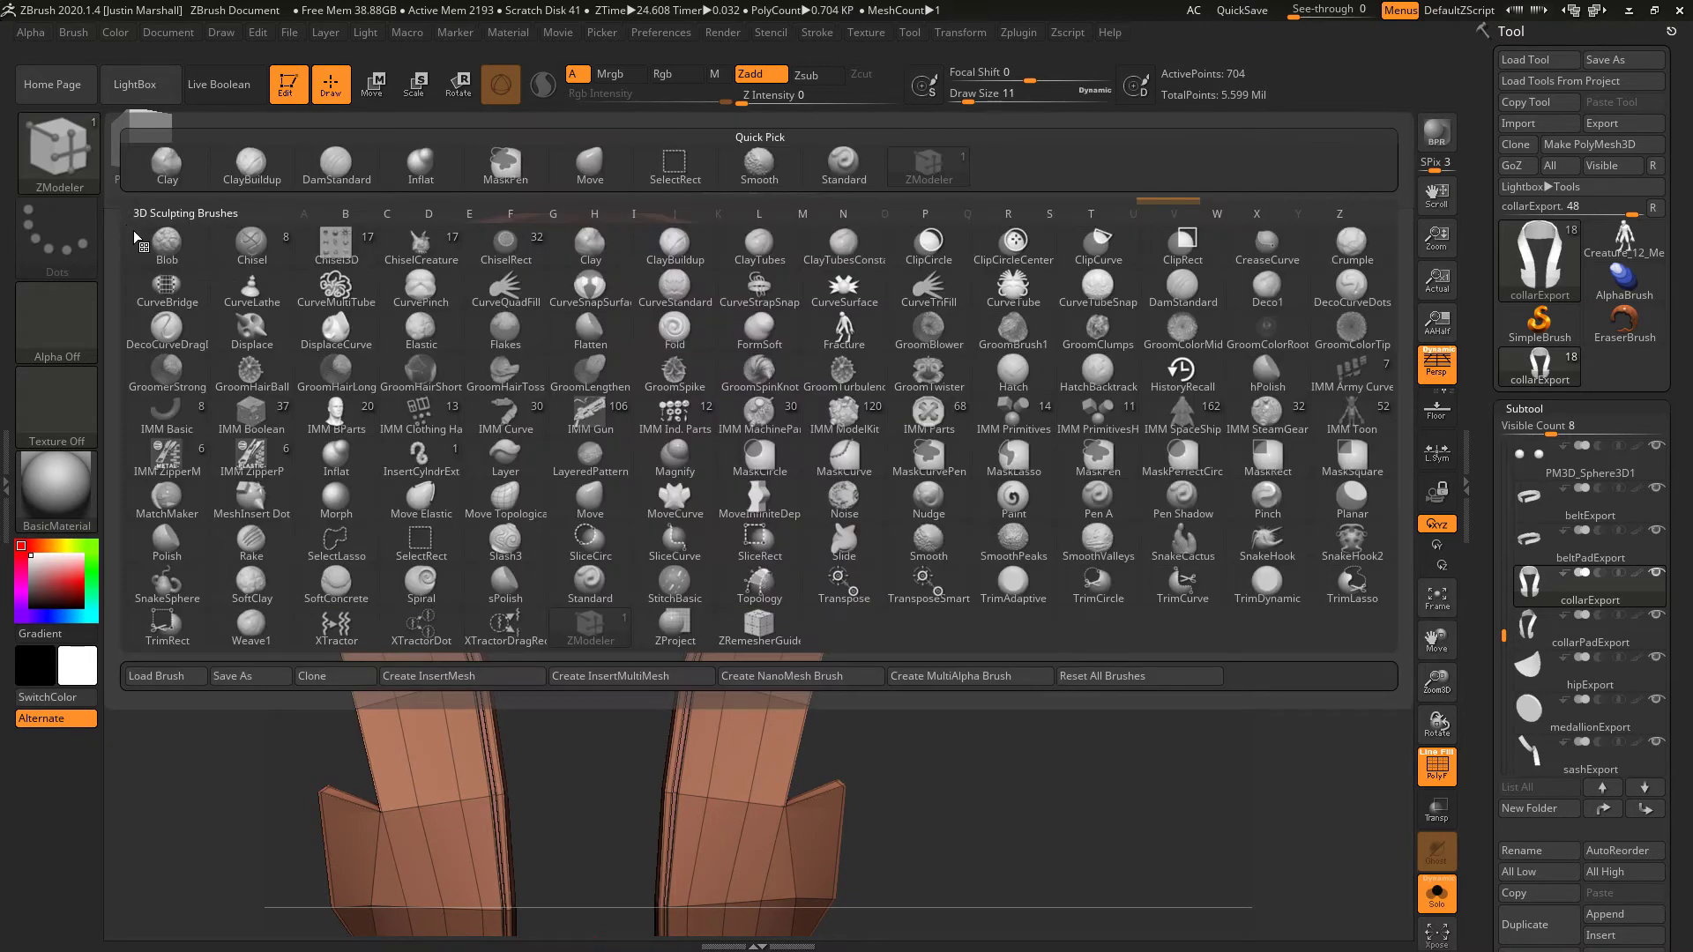
key("s")
key("t")
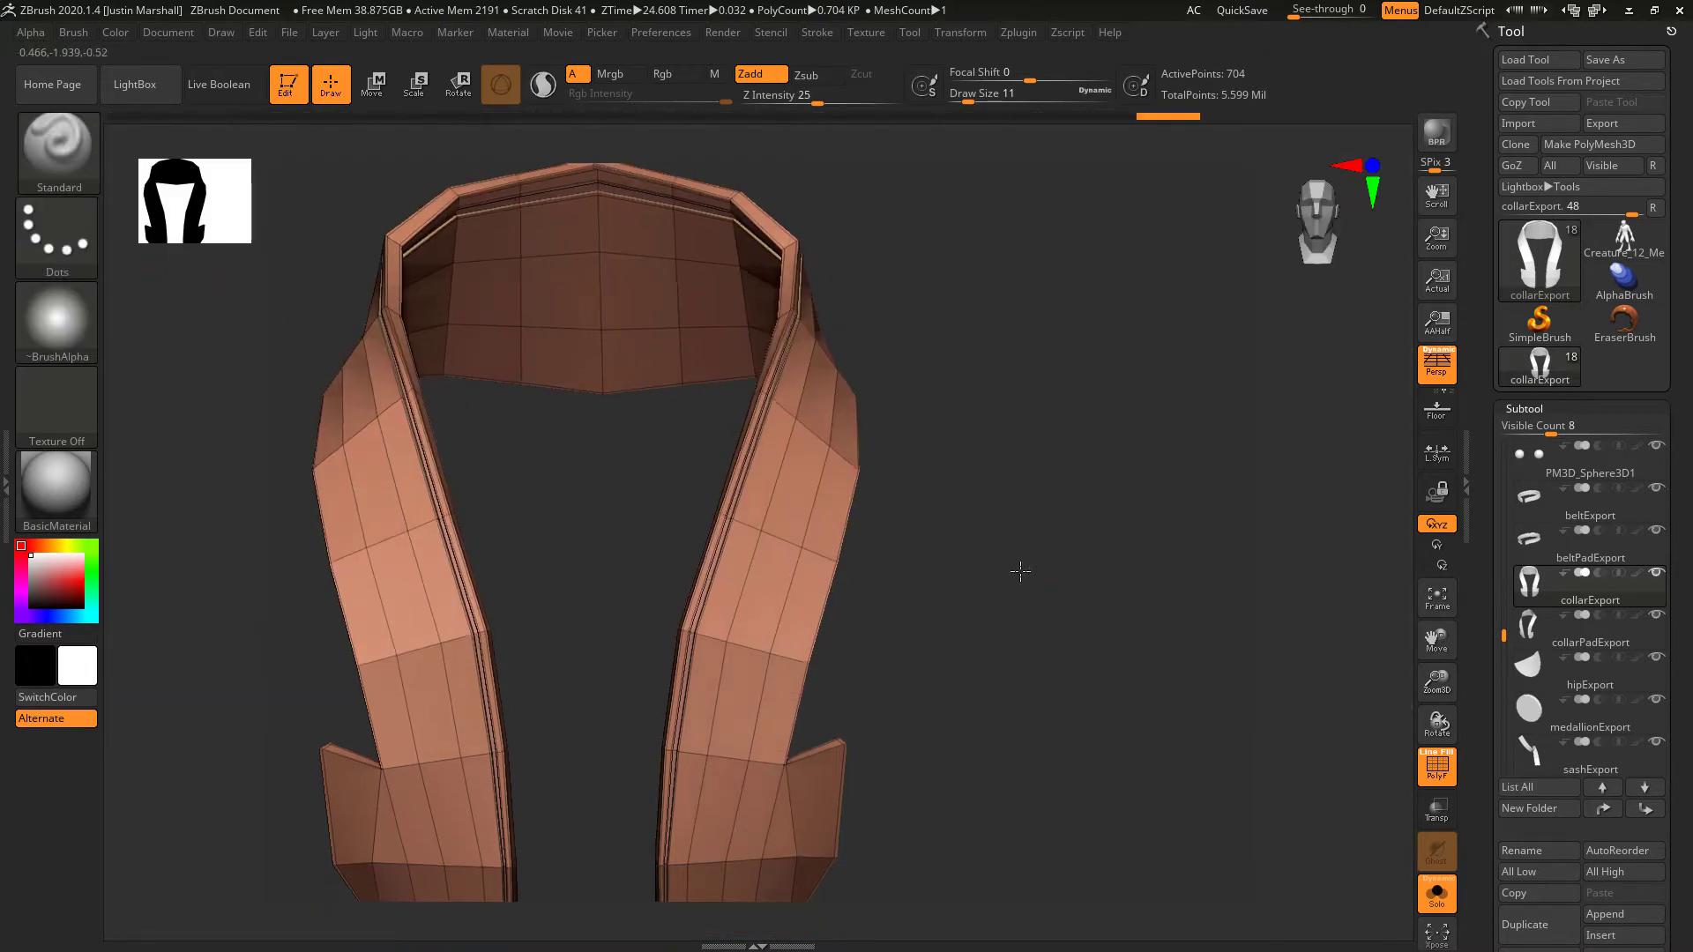
- Subdivide the collar mesh four times to smooth it for sculpting
left_click_drag(1013, 597, 1069, 529)
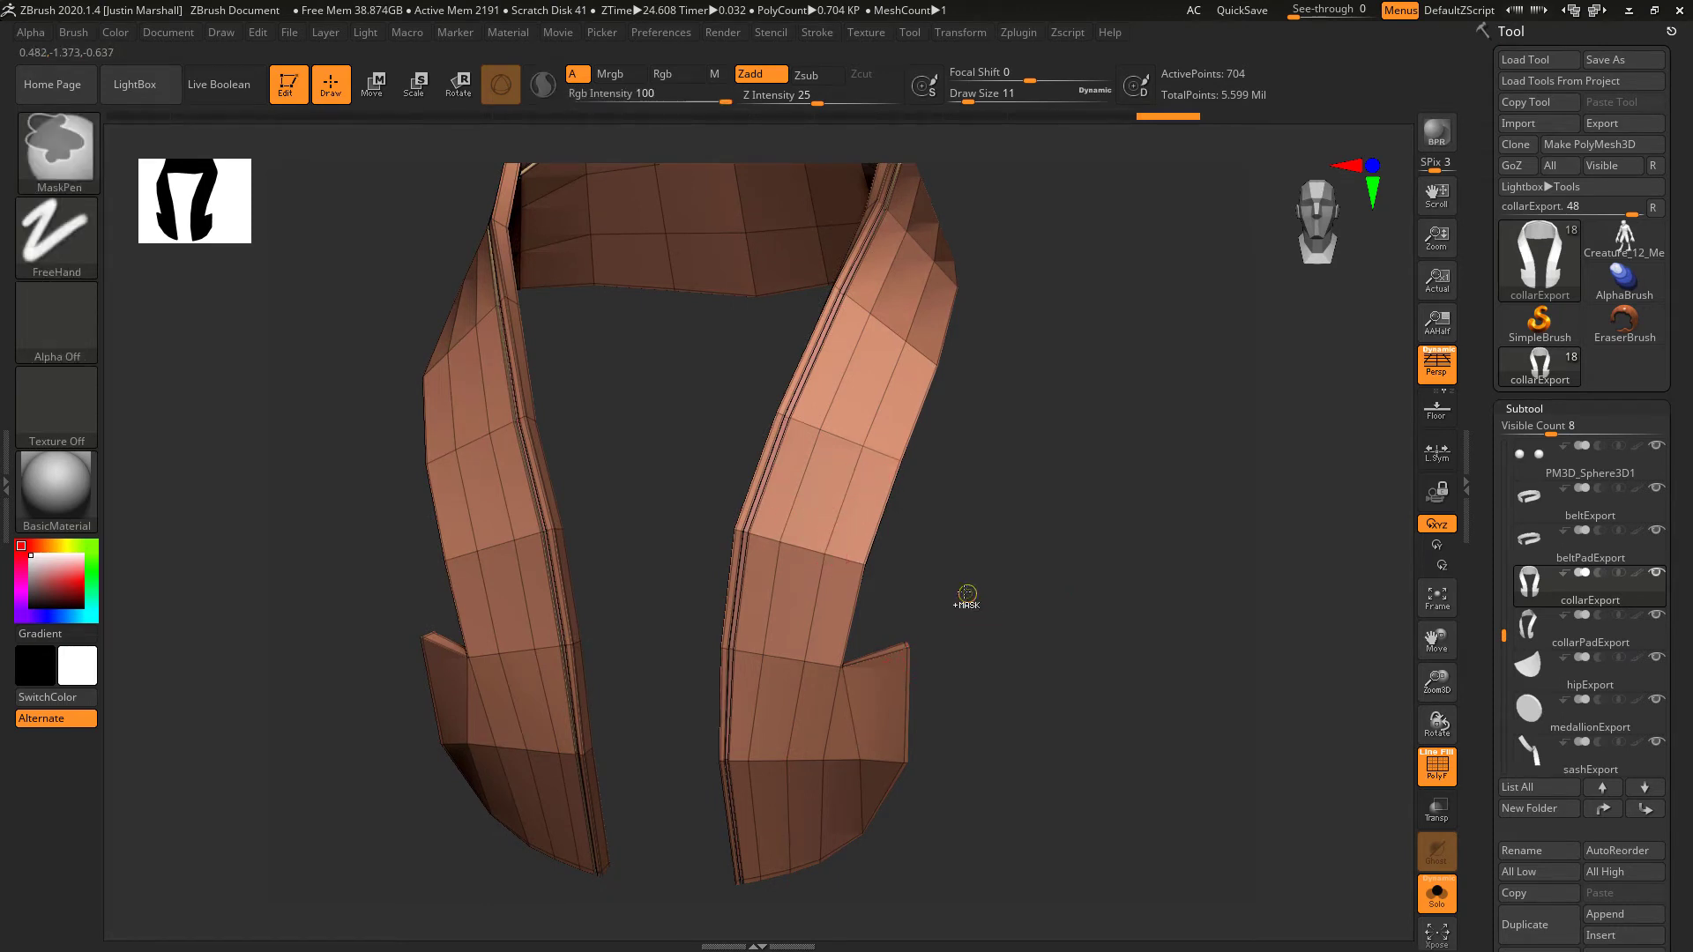
key("ctrl+d")
key("ctrl+d")
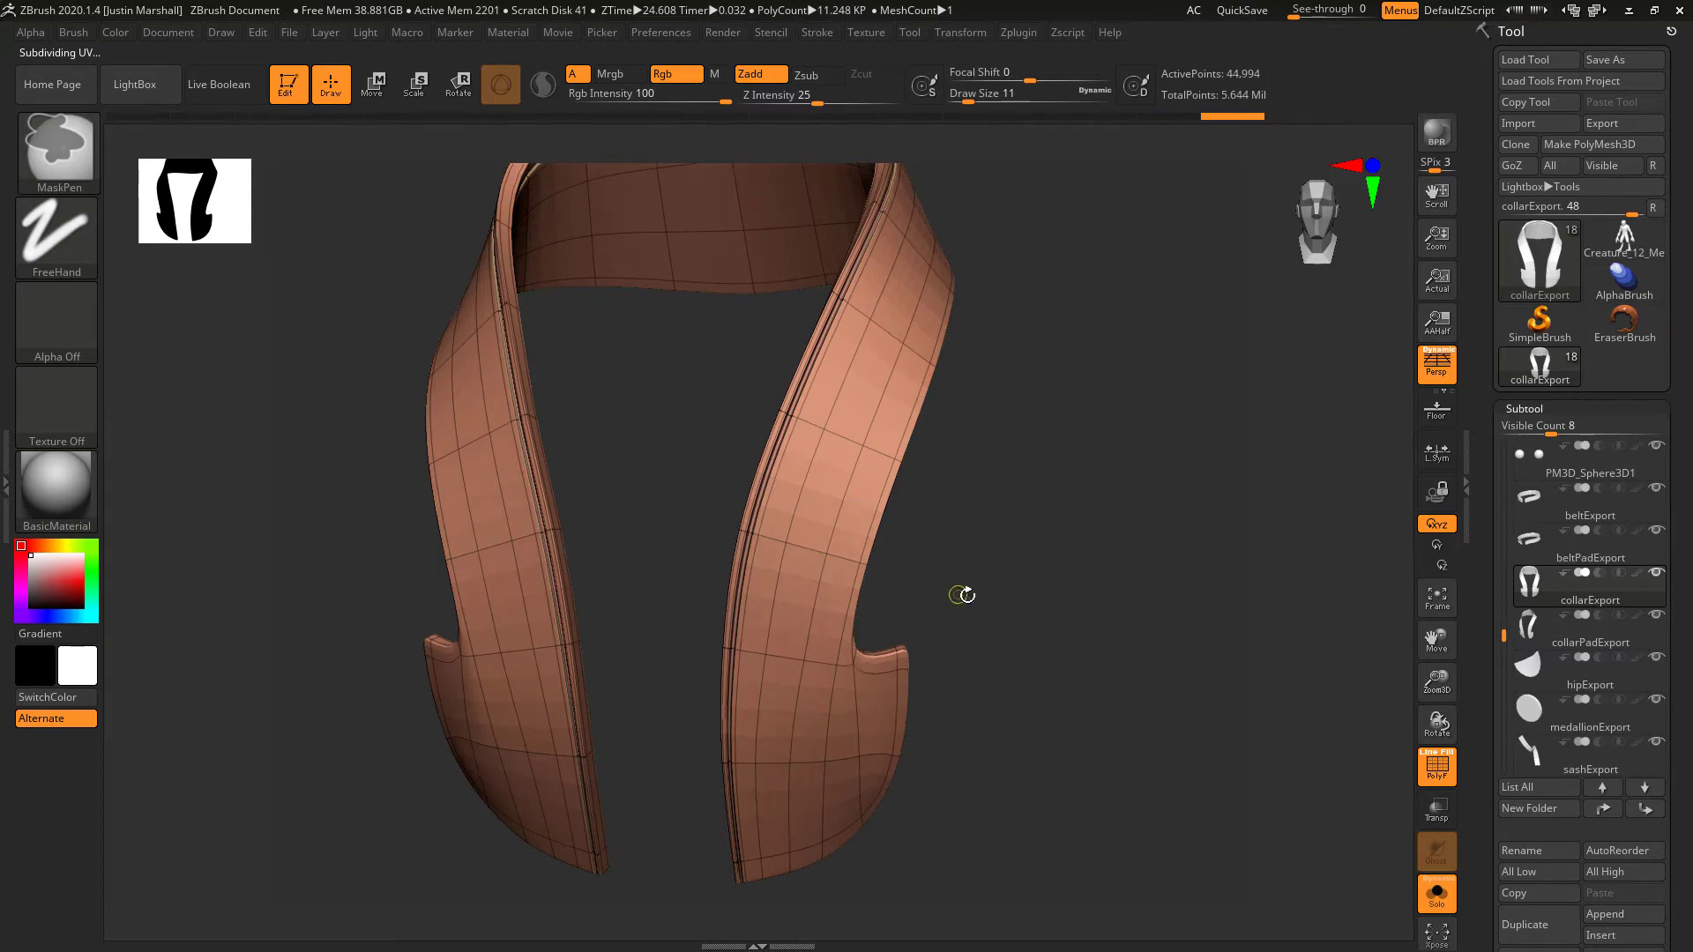
left_click(1430, 784)
left_click(1429, 783)
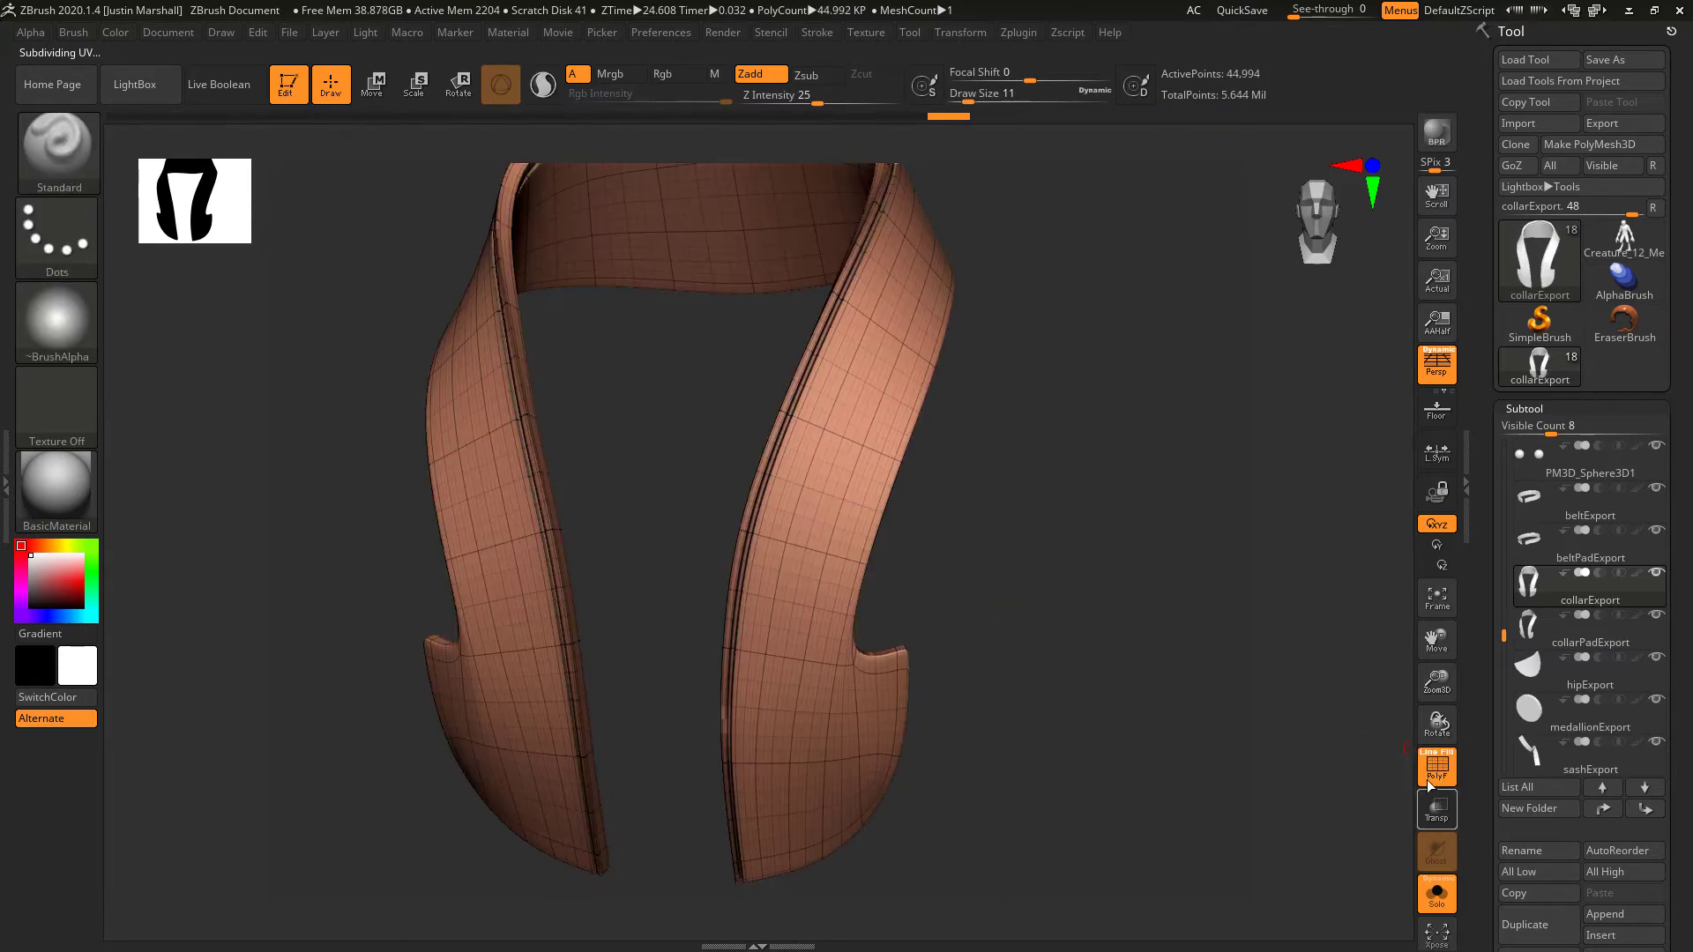
left_click_drag(1107, 566, 1131, 566)
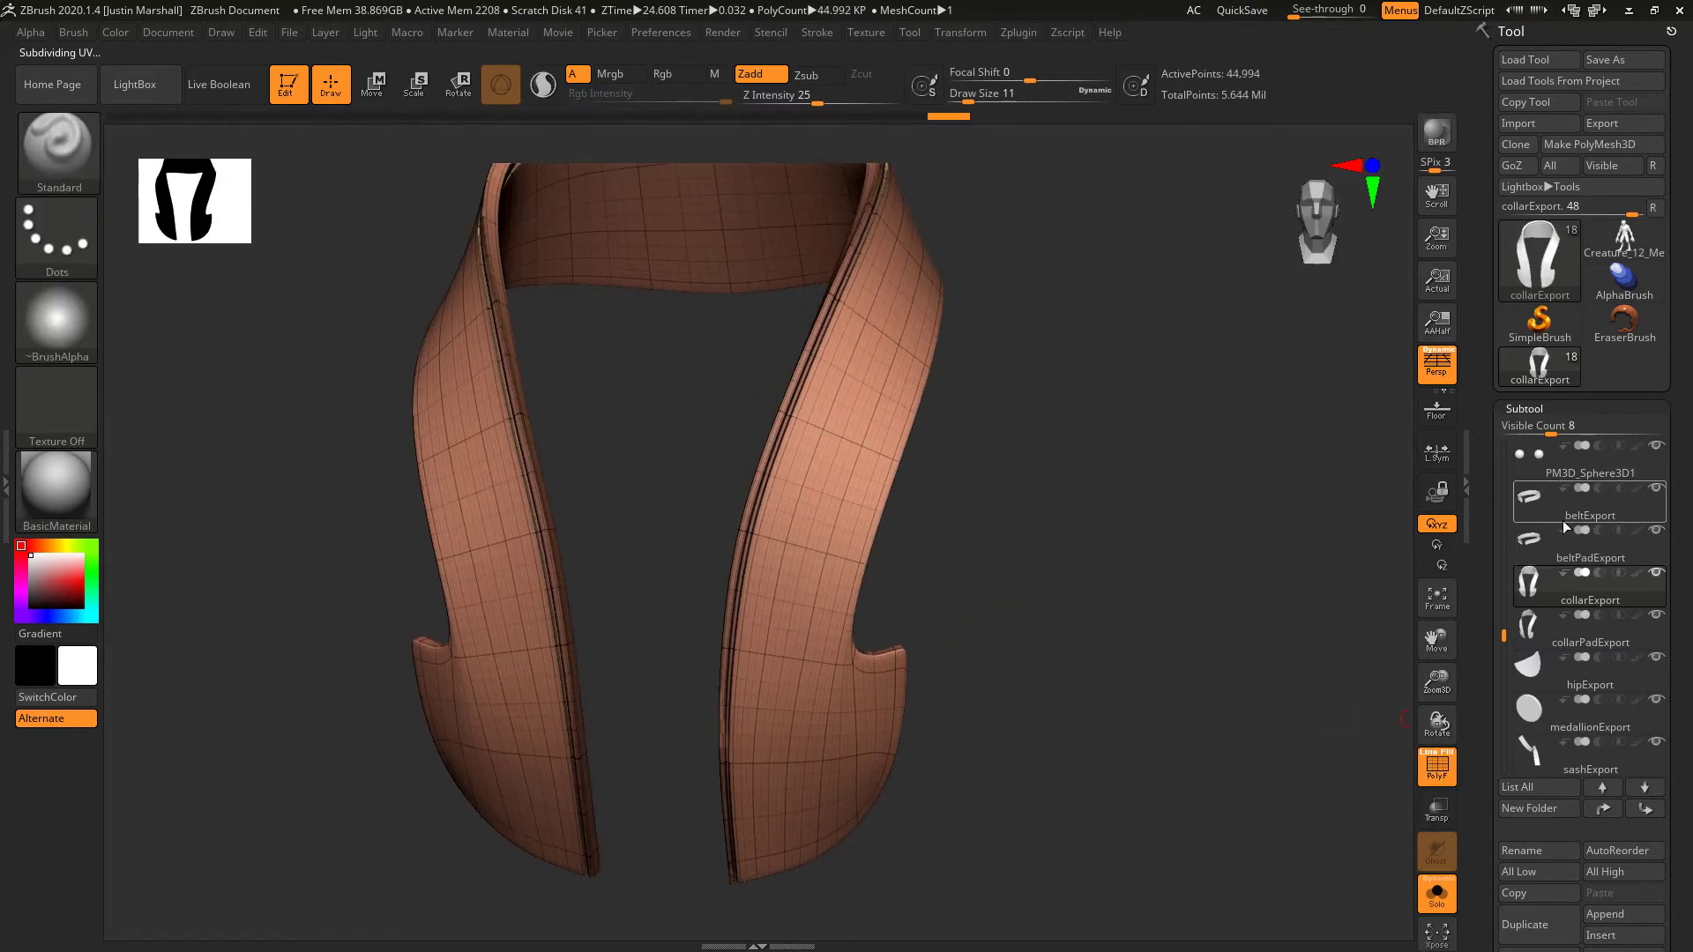
mouse_move(1552, 591)
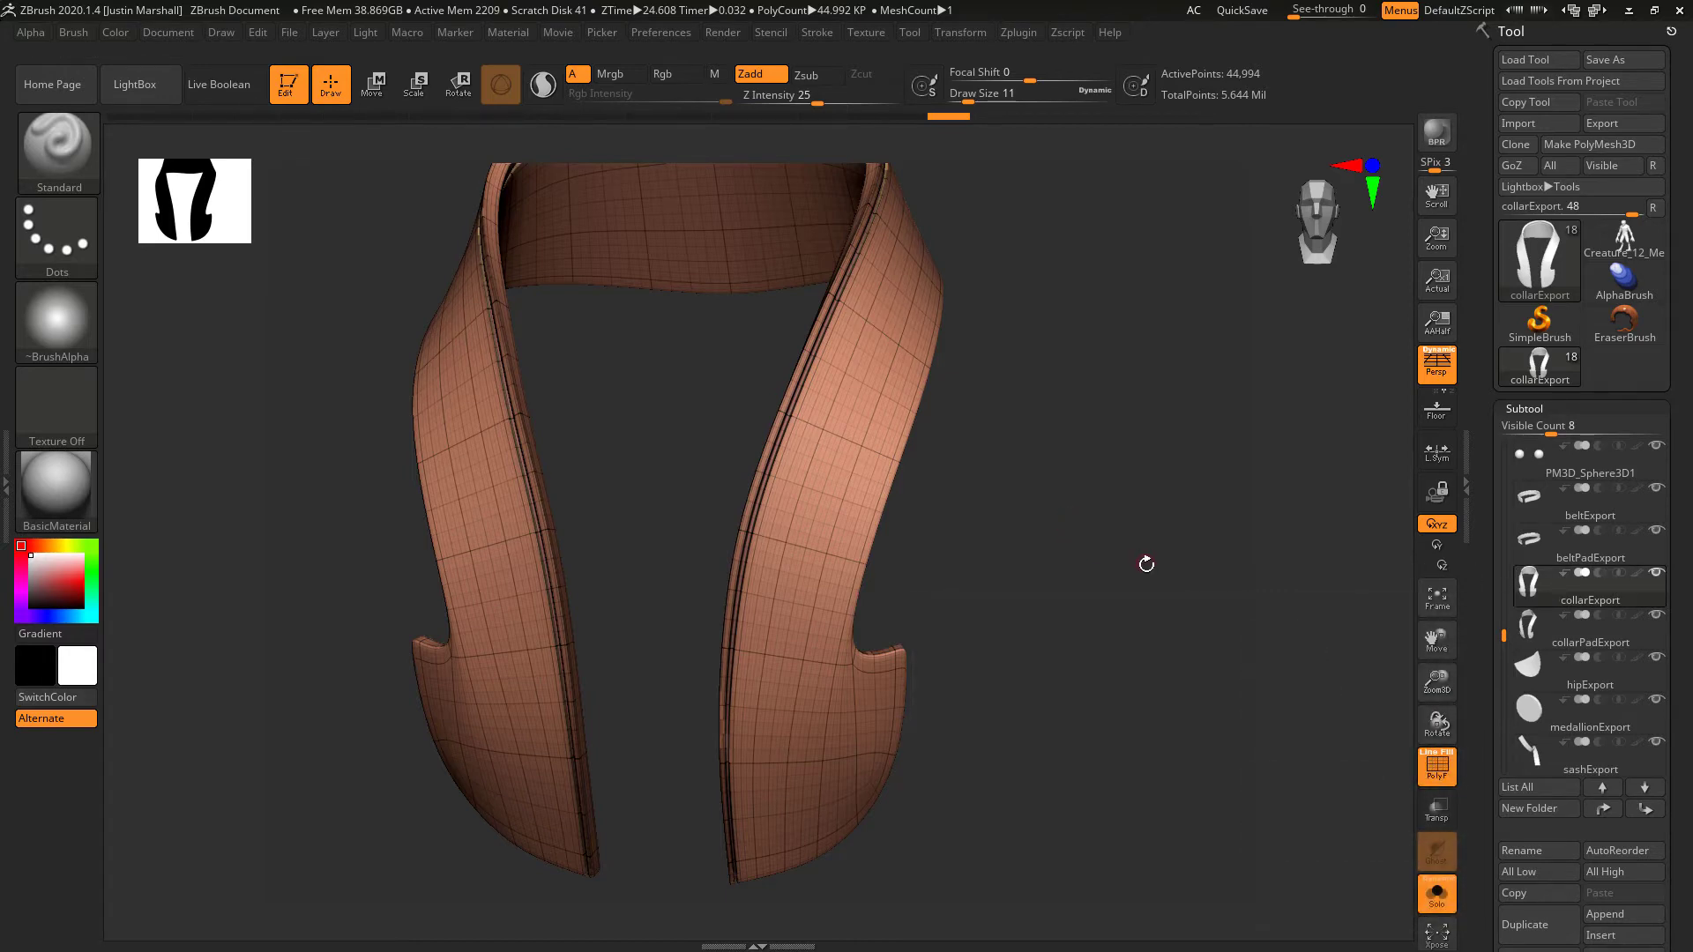
key("ctrl+d")
- Bring back the whole figure, hide the polygon wireframe, and isolate the collar again
left_click(1436, 893)
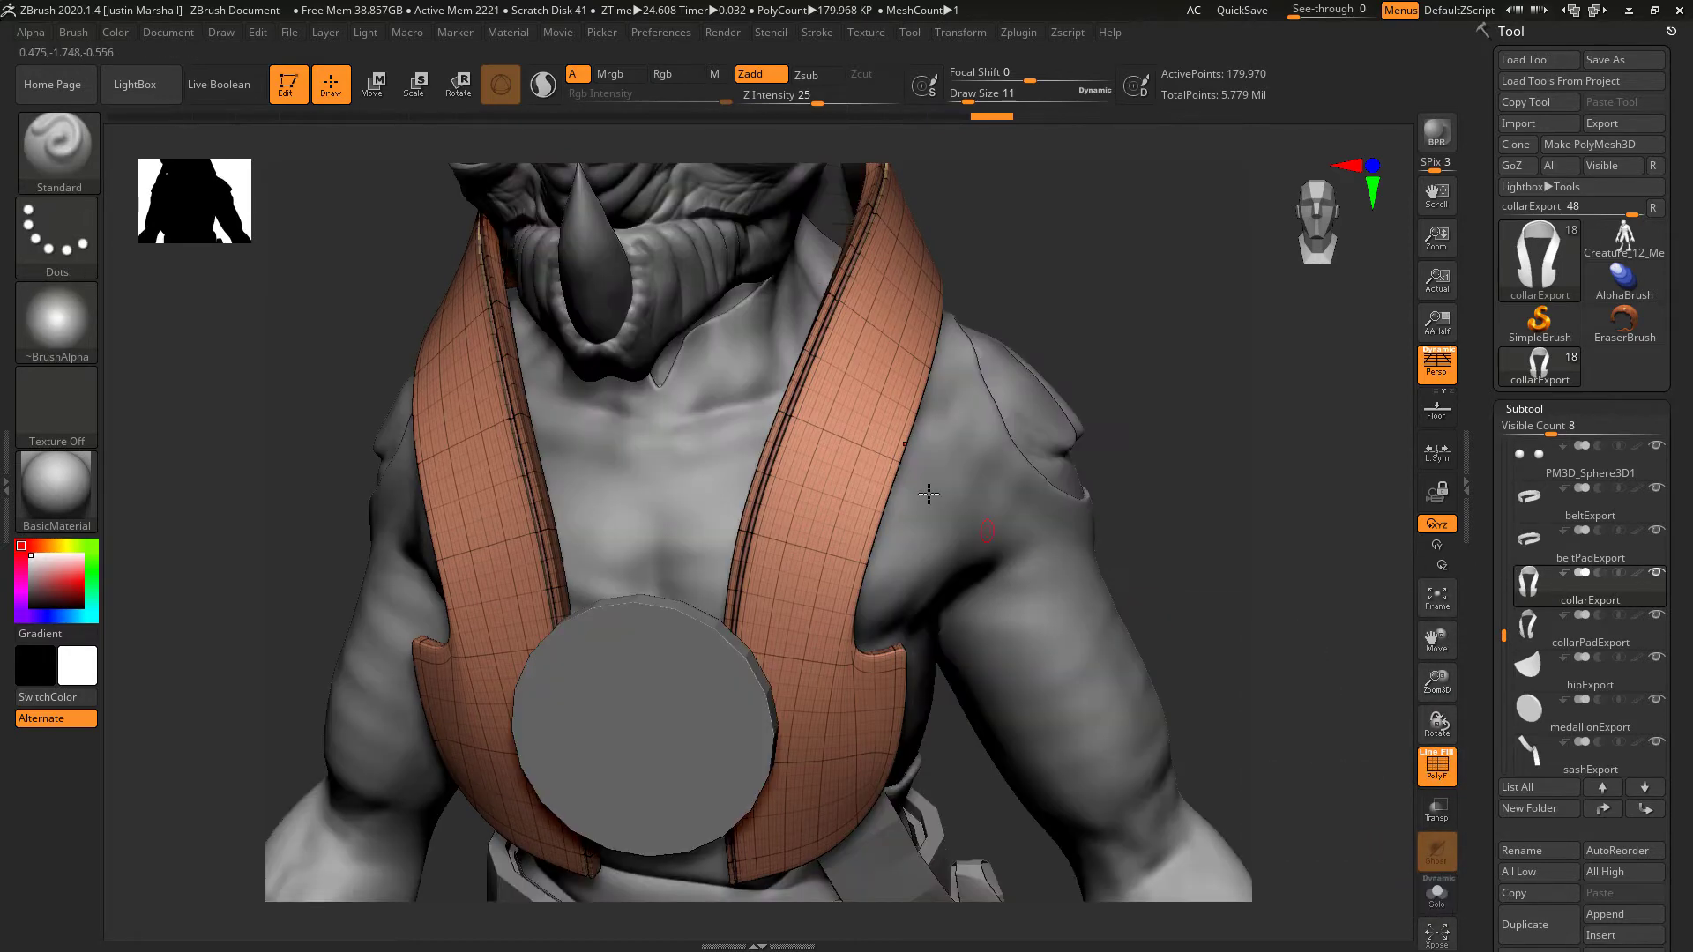
left_click(1437, 765)
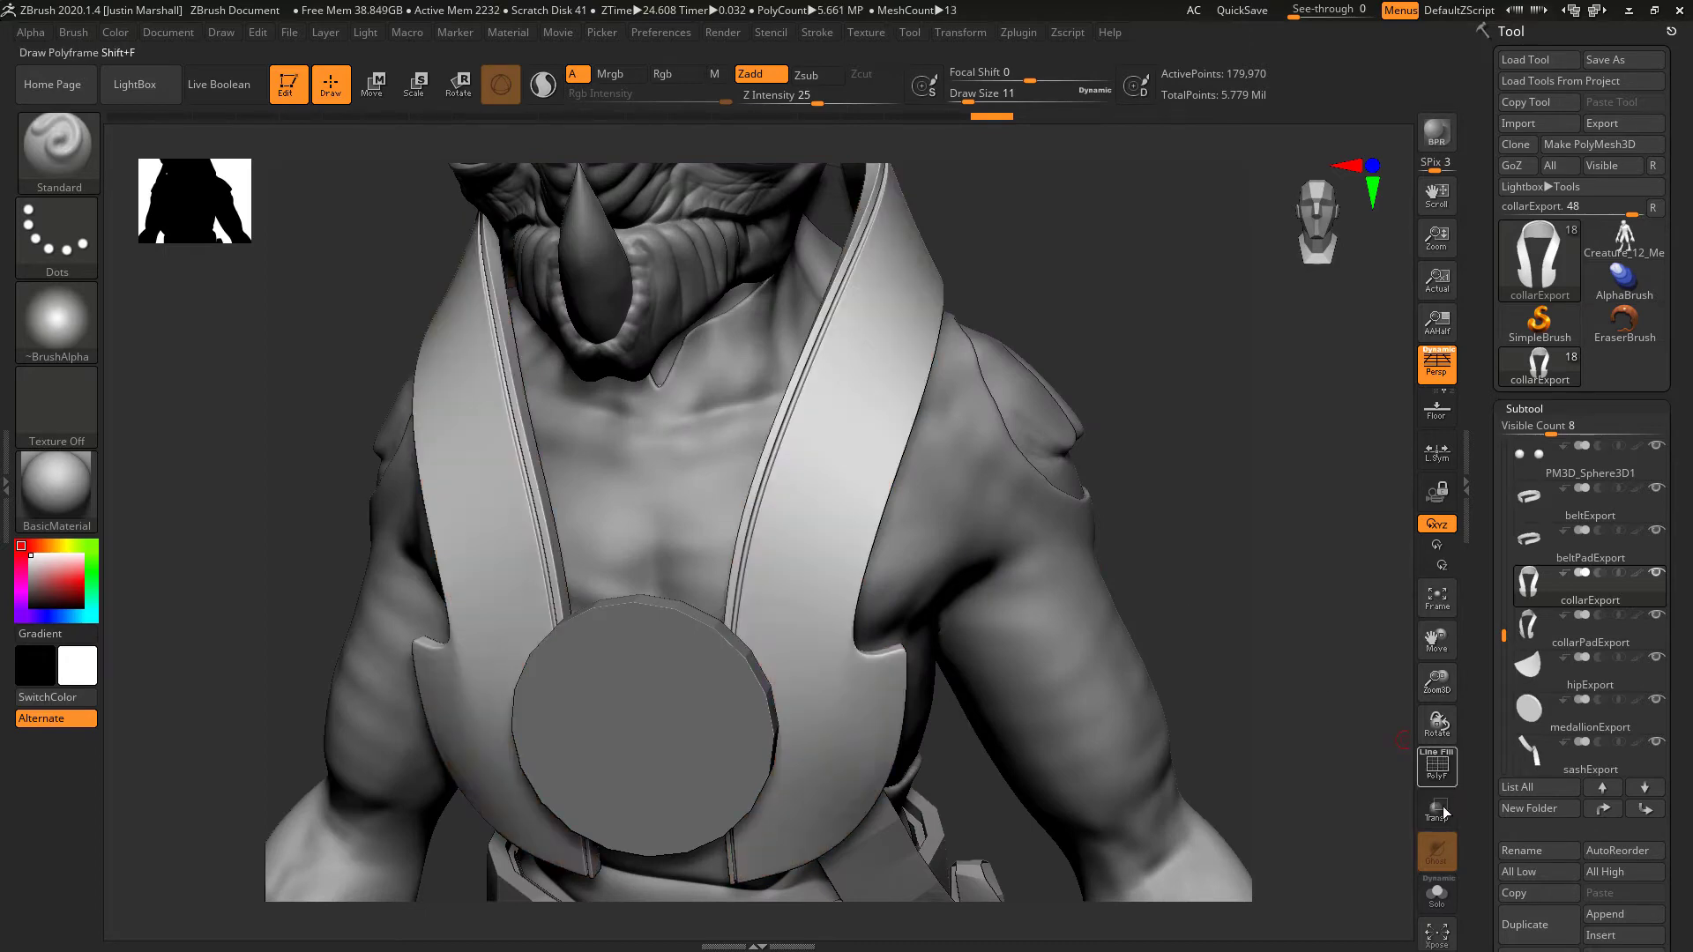
left_click(1436, 892)
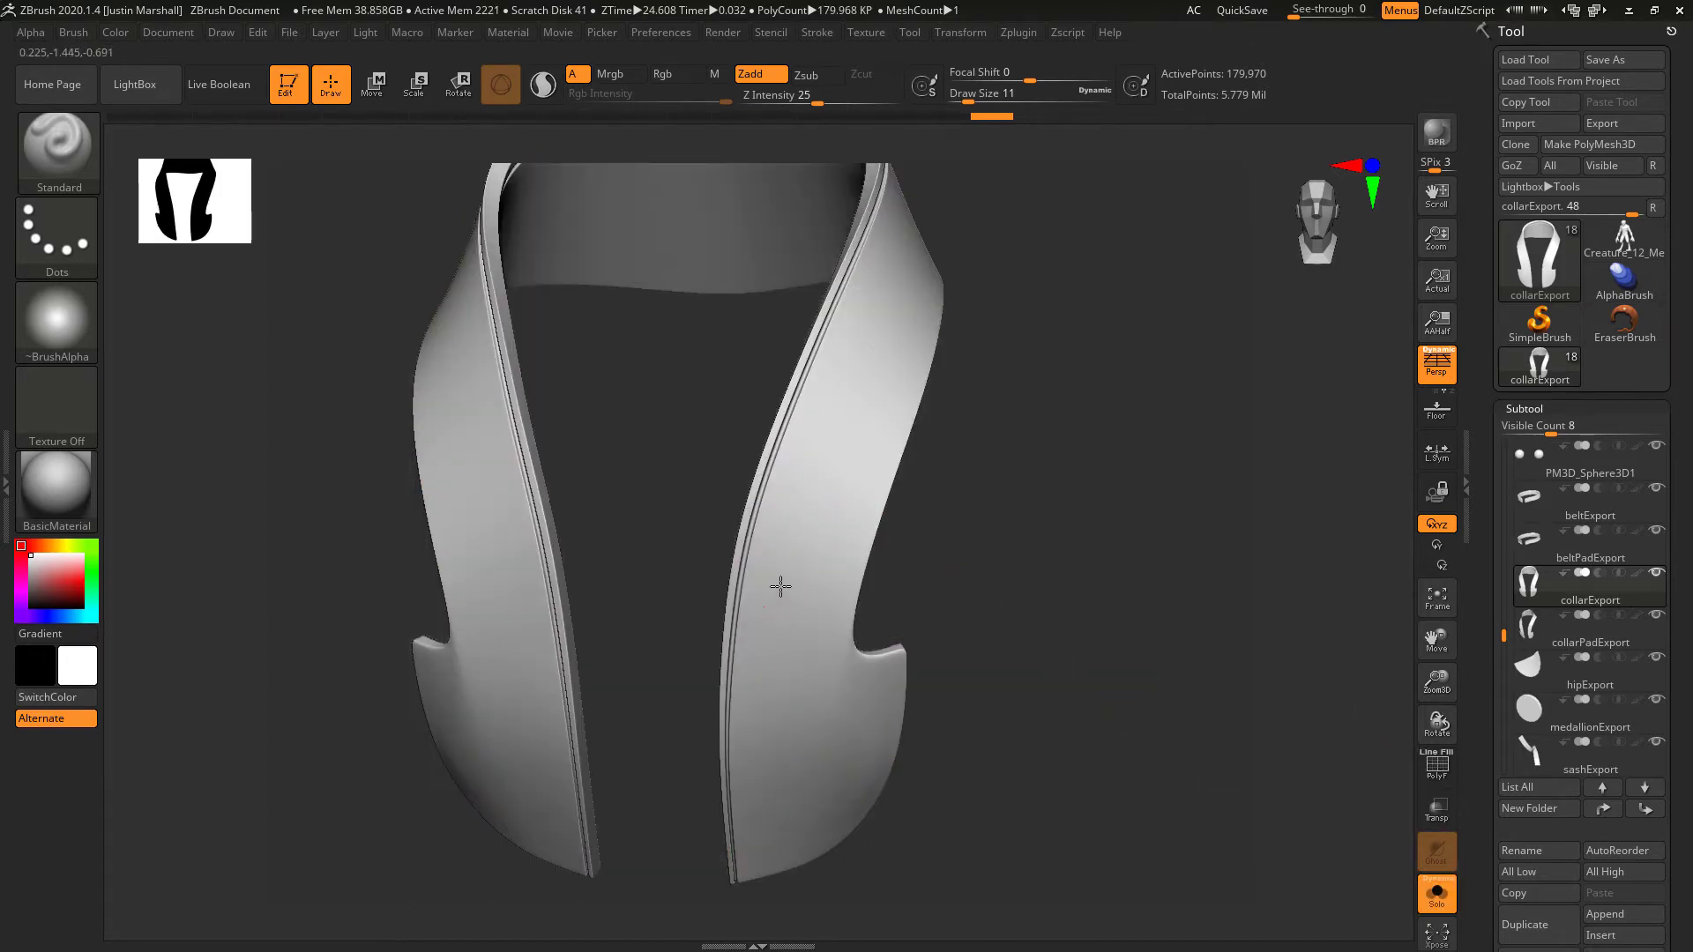
- Sculpt a short diagonal Standard brush stroke on the front of the collar strap
left_click_drag(768, 591, 829, 534)
mouse_move(1028, 537)
left_mouse_down("alt")
mouse_move(1073, 582)
mouse_move(1058, 559)
left_mouse_up("alt")
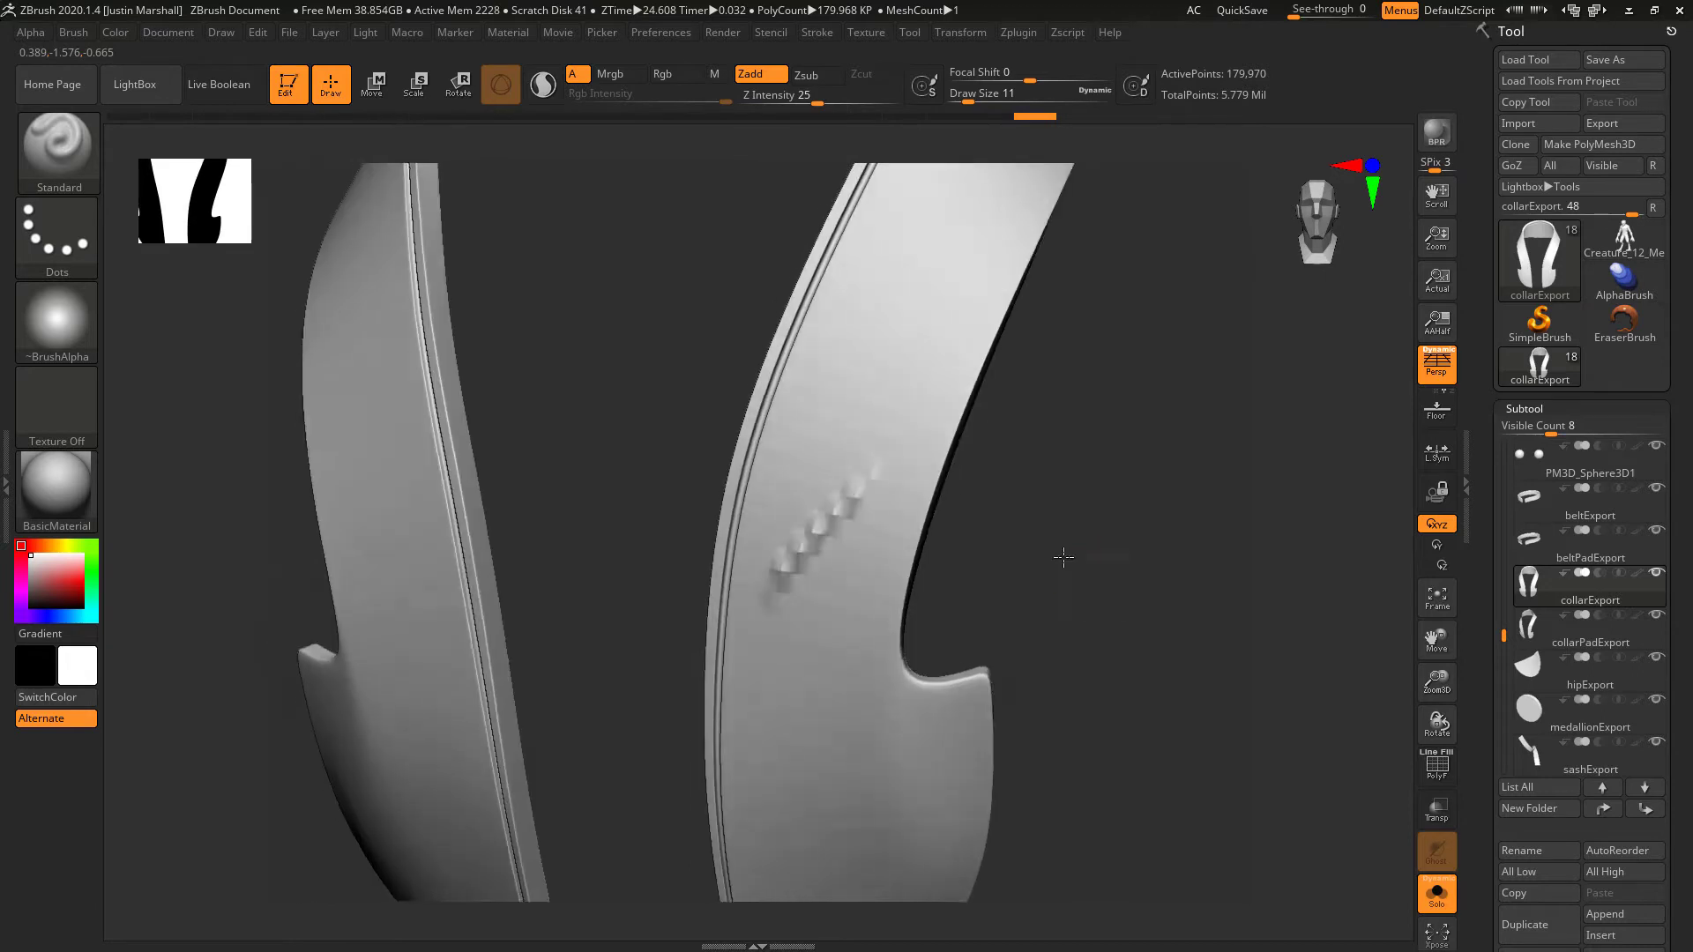
- Undo the diagonal brush stroke and subdivide the collar mesh two more times
key("ctrl+z")
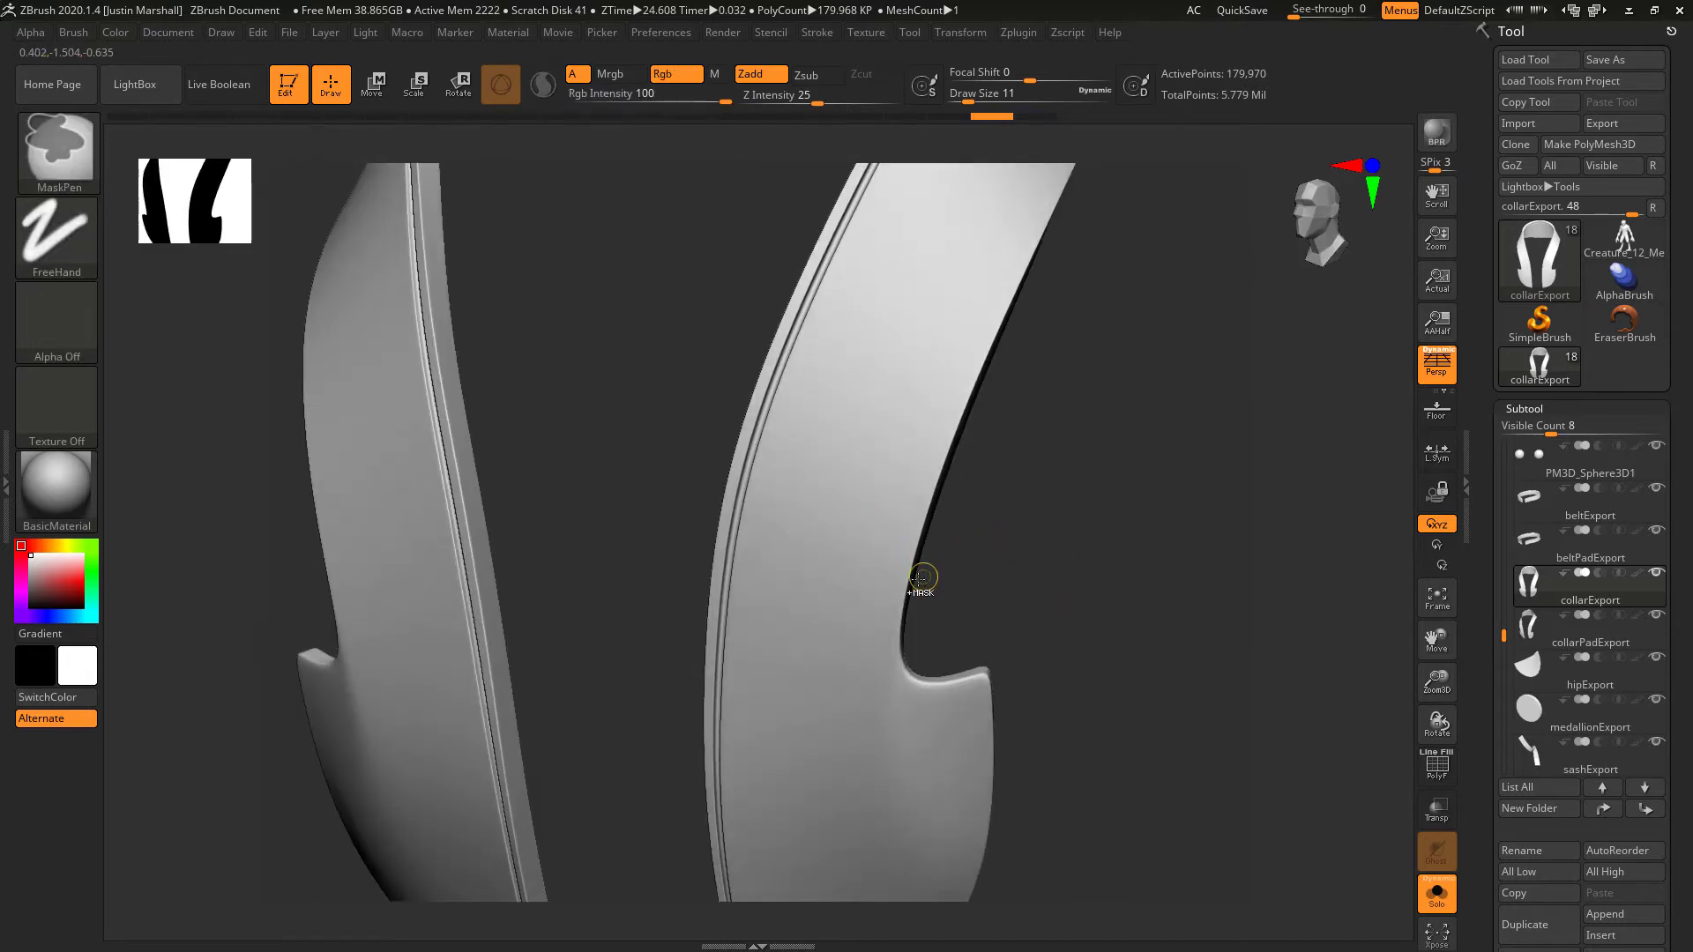
key("ctrl+d")
key("ctrl+d")
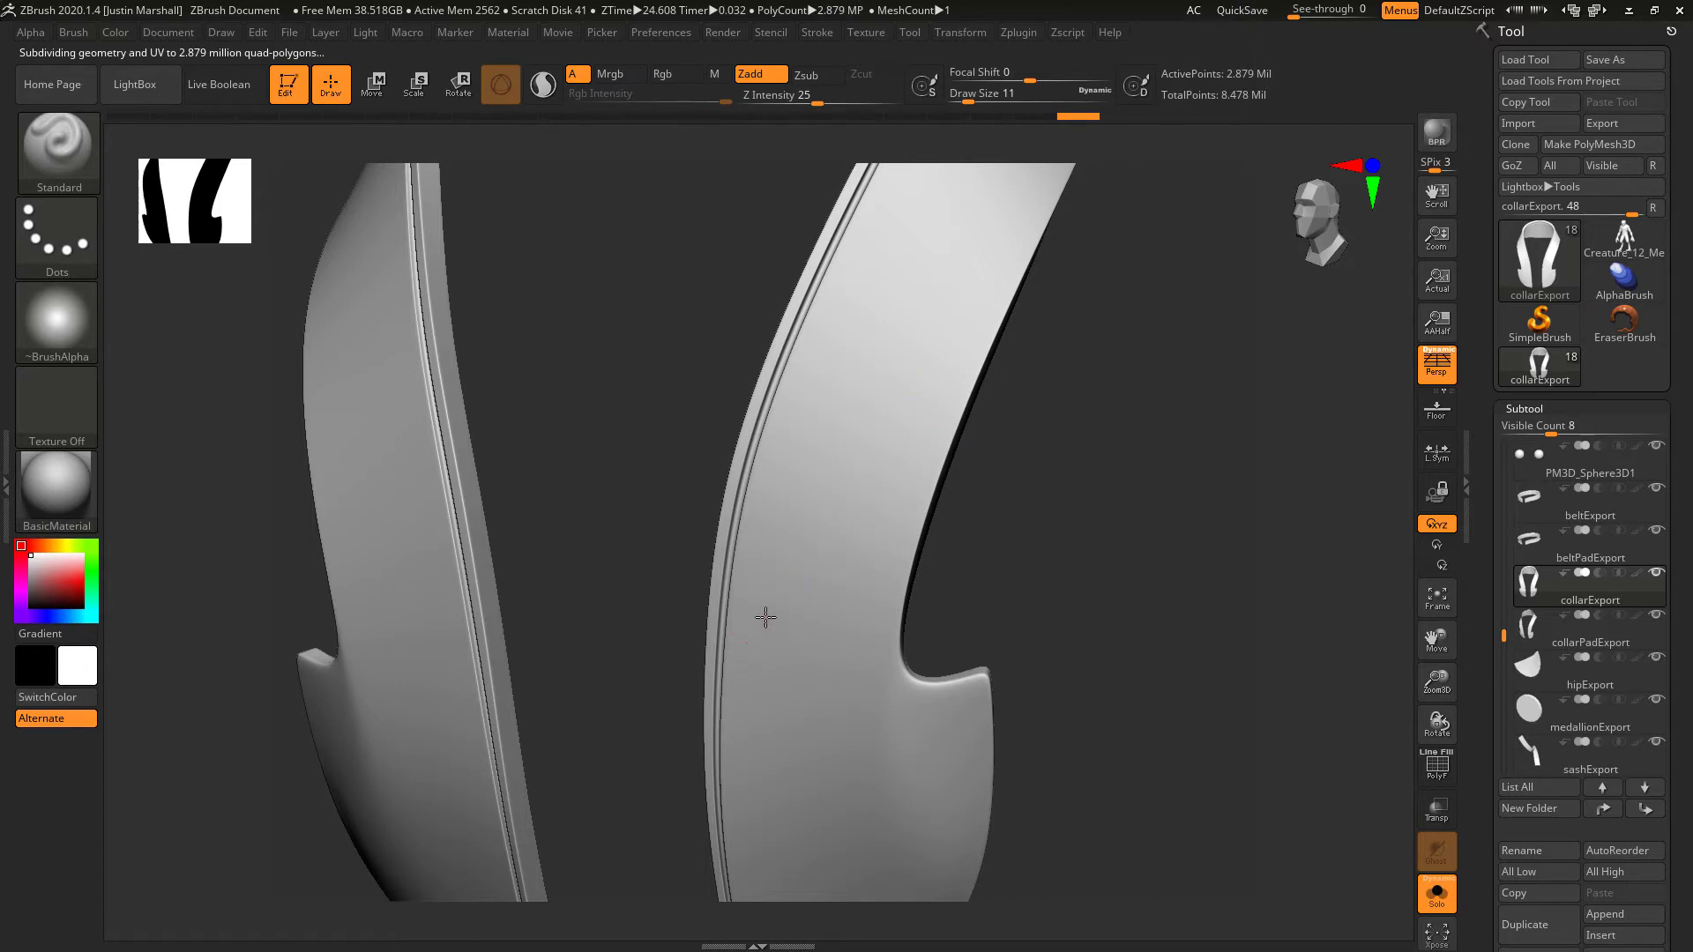
- Try a diagonal Standard brush stroke across the front of the collar strap on the denser mesh
left_click_drag(750, 640, 861, 511)
left_click_drag(1020, 511, 1036, 529)
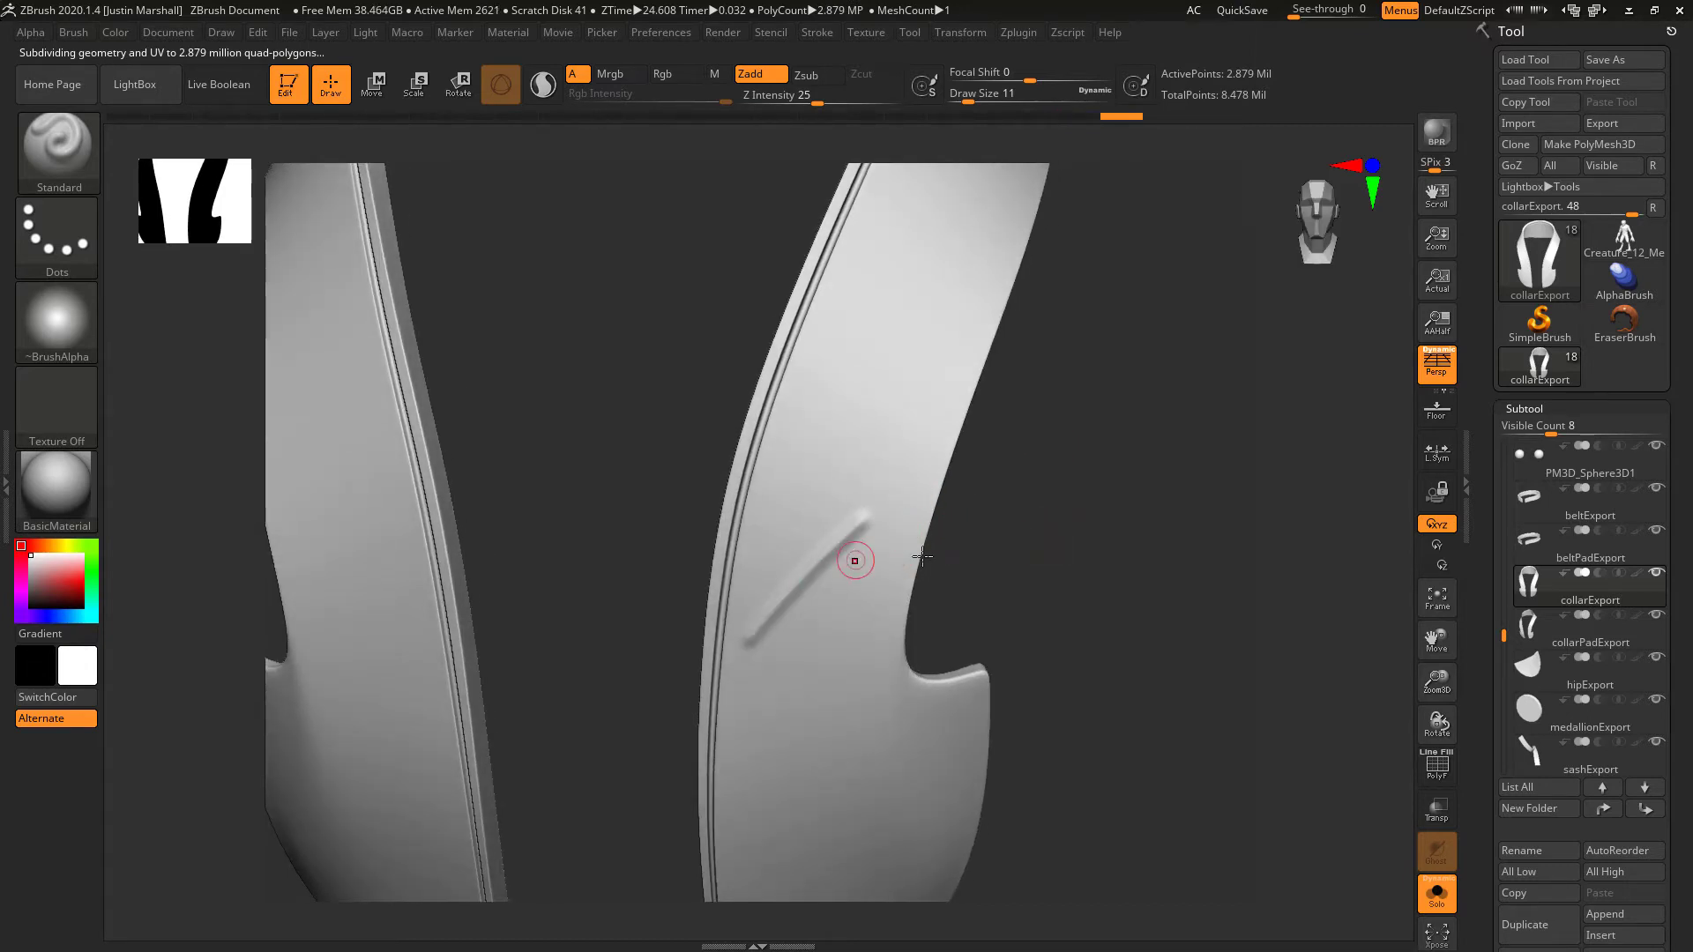
key("ctrl+z")
- Switch to the DamStandard brush and check its Lazy Mouse stroke settings
mouse_move(1013, 511)
left_mouse_down()
mouse_move(1051, 519)
mouse_move(1002, 507)
left_mouse_up()
left_click_drag(1016, 608, 1061, 744)
left_click_drag(1088, 650, 832, 528, "alt")
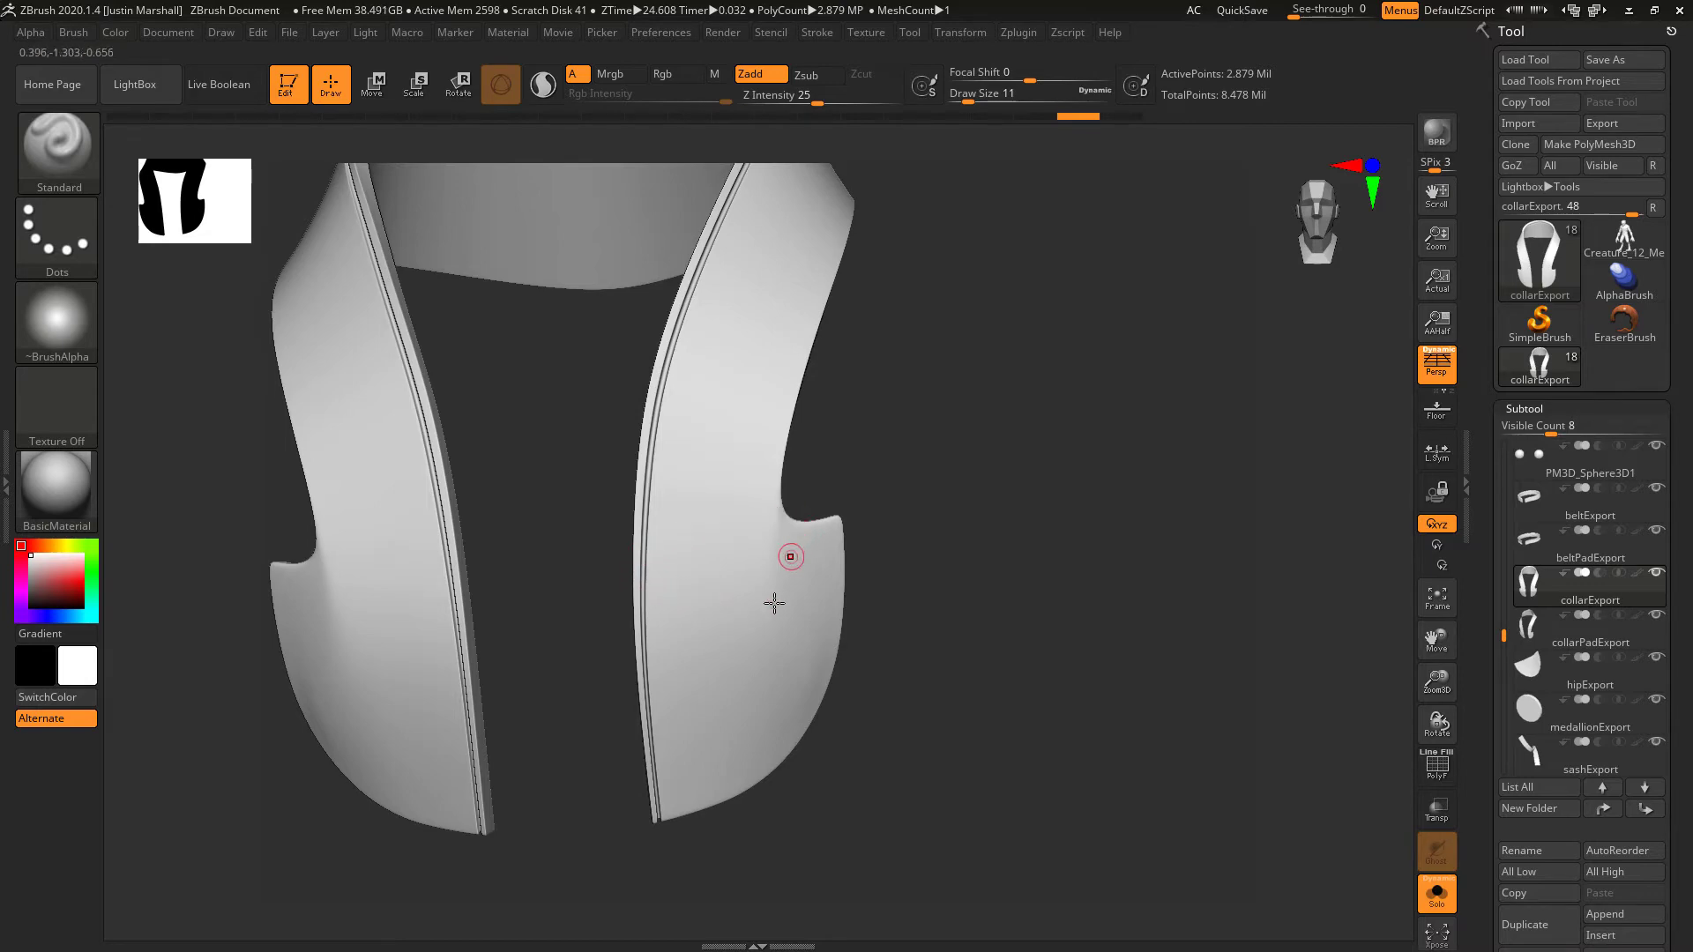
left_click(57, 145)
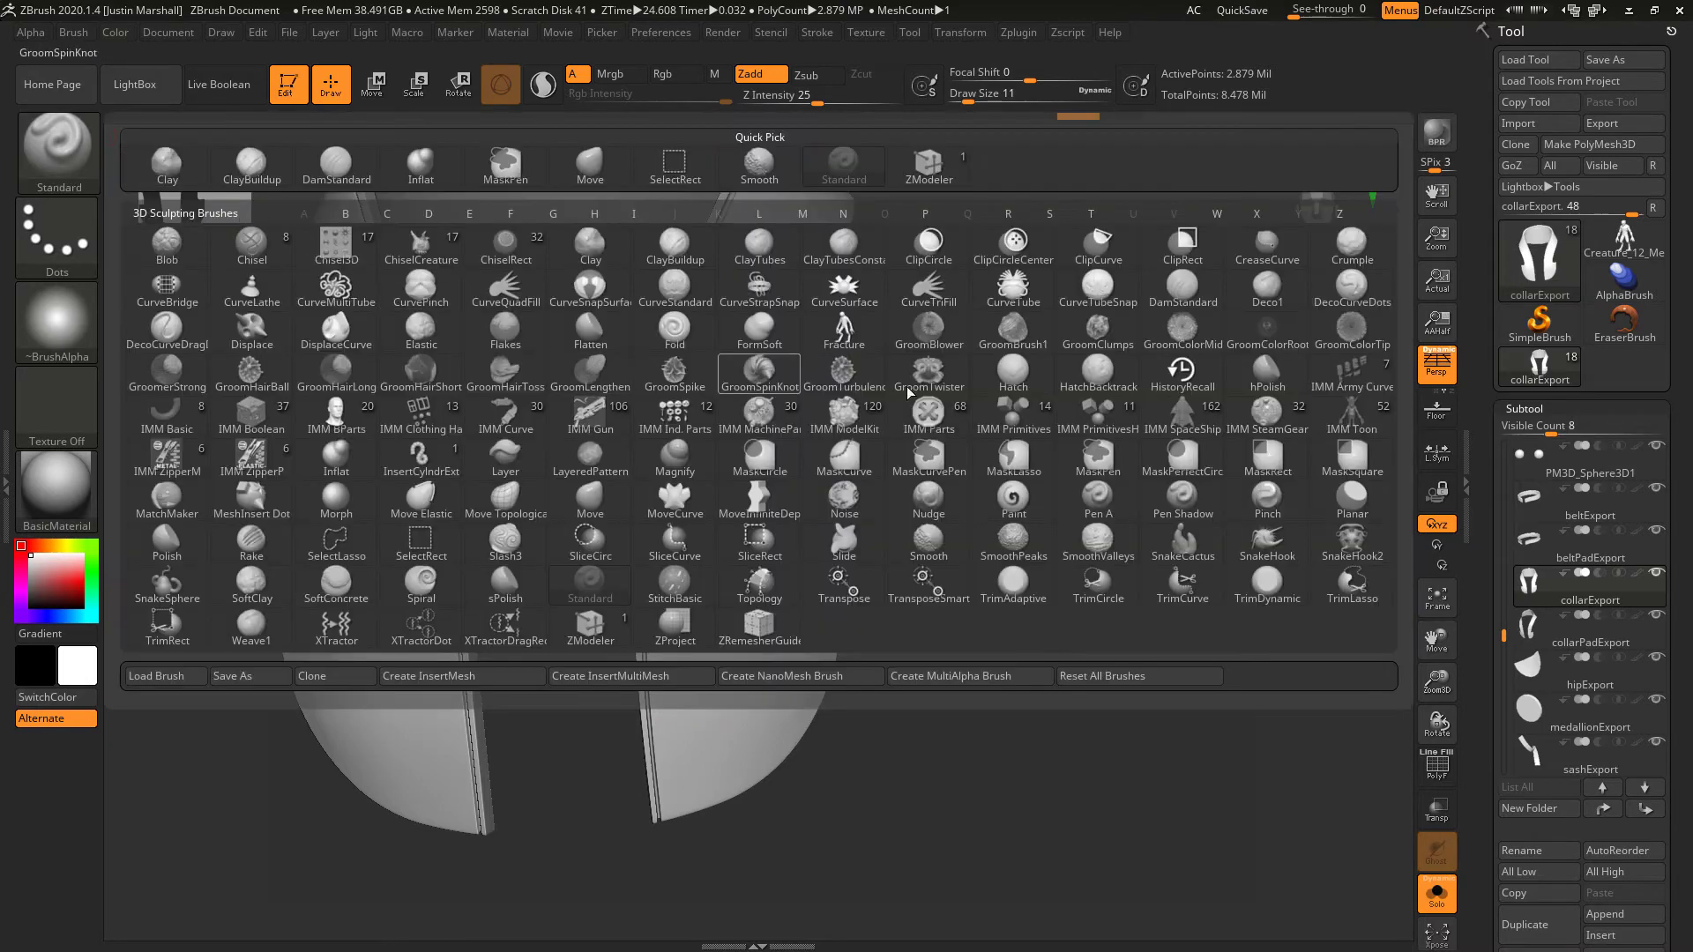
left_click(1182, 329)
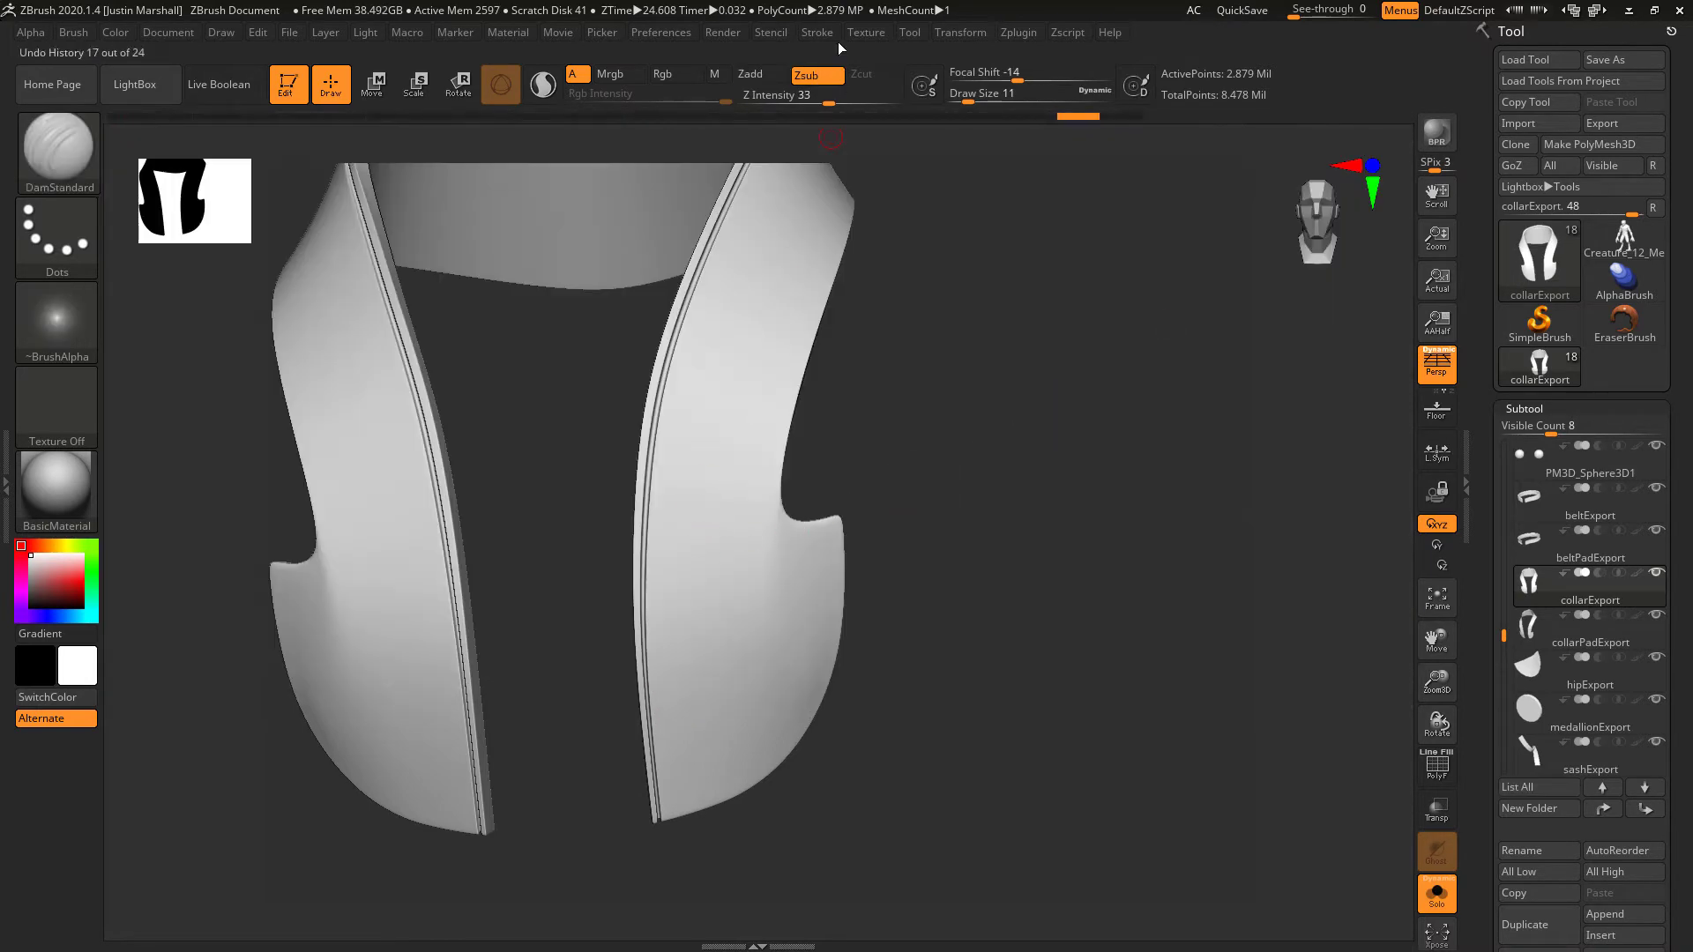
left_click(823, 31)
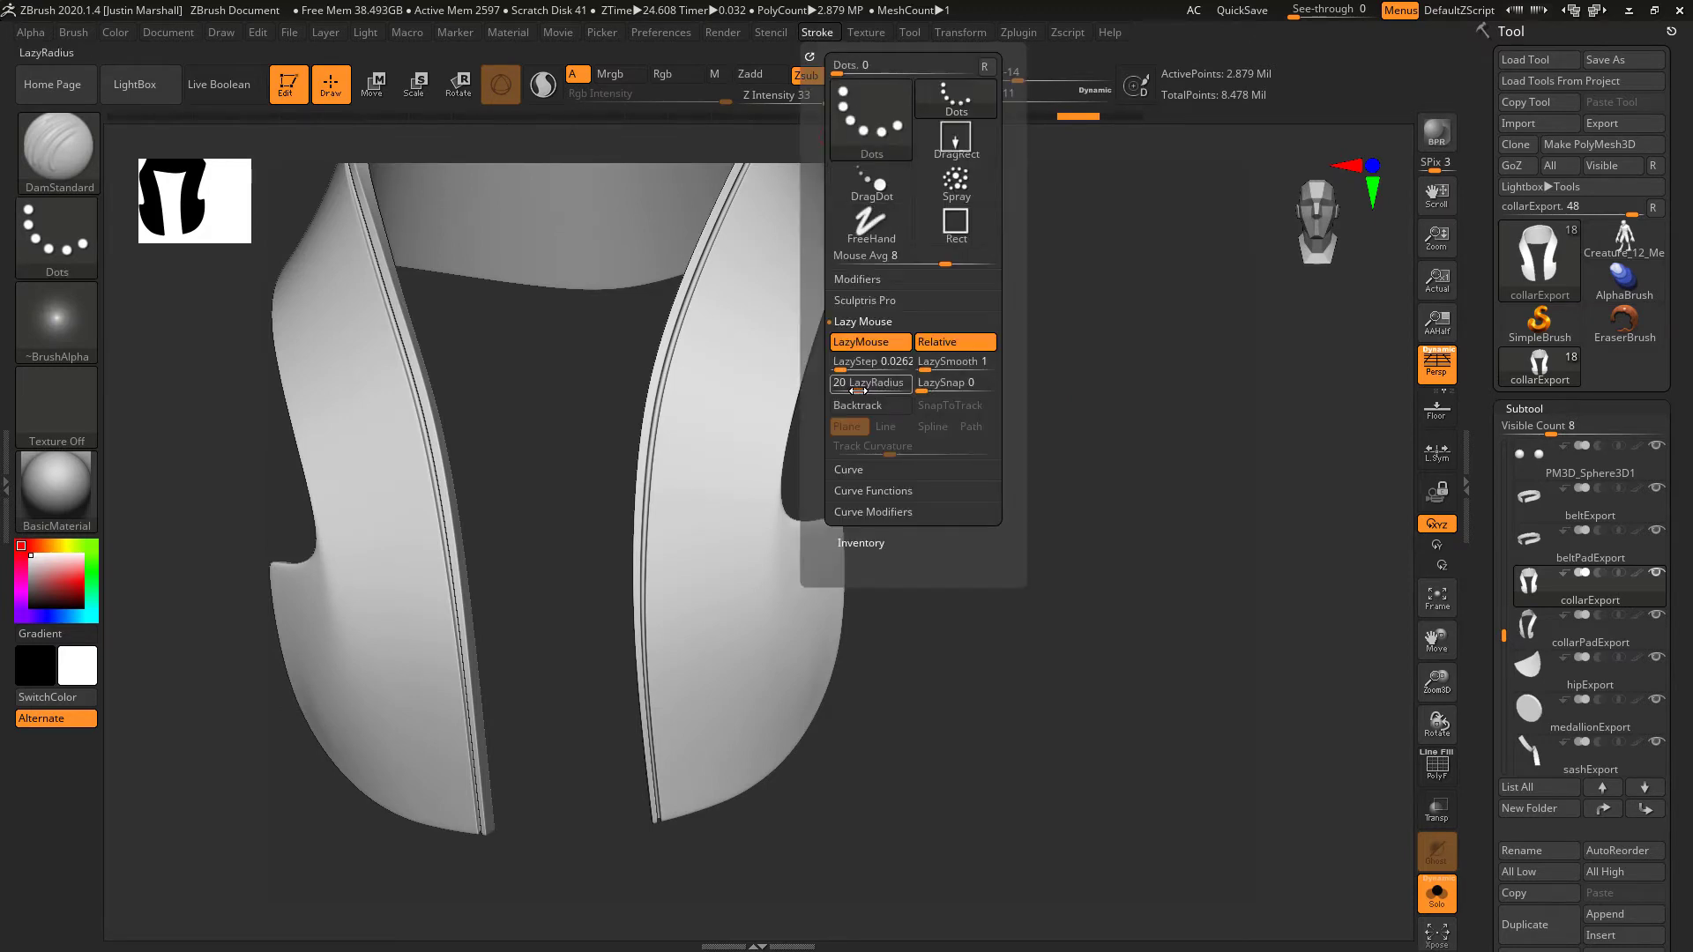
- Try DamStandard creases on the lower collar flap, including a curved one from the side notch to the front trim
left_click_drag(764, 552, 680, 609)
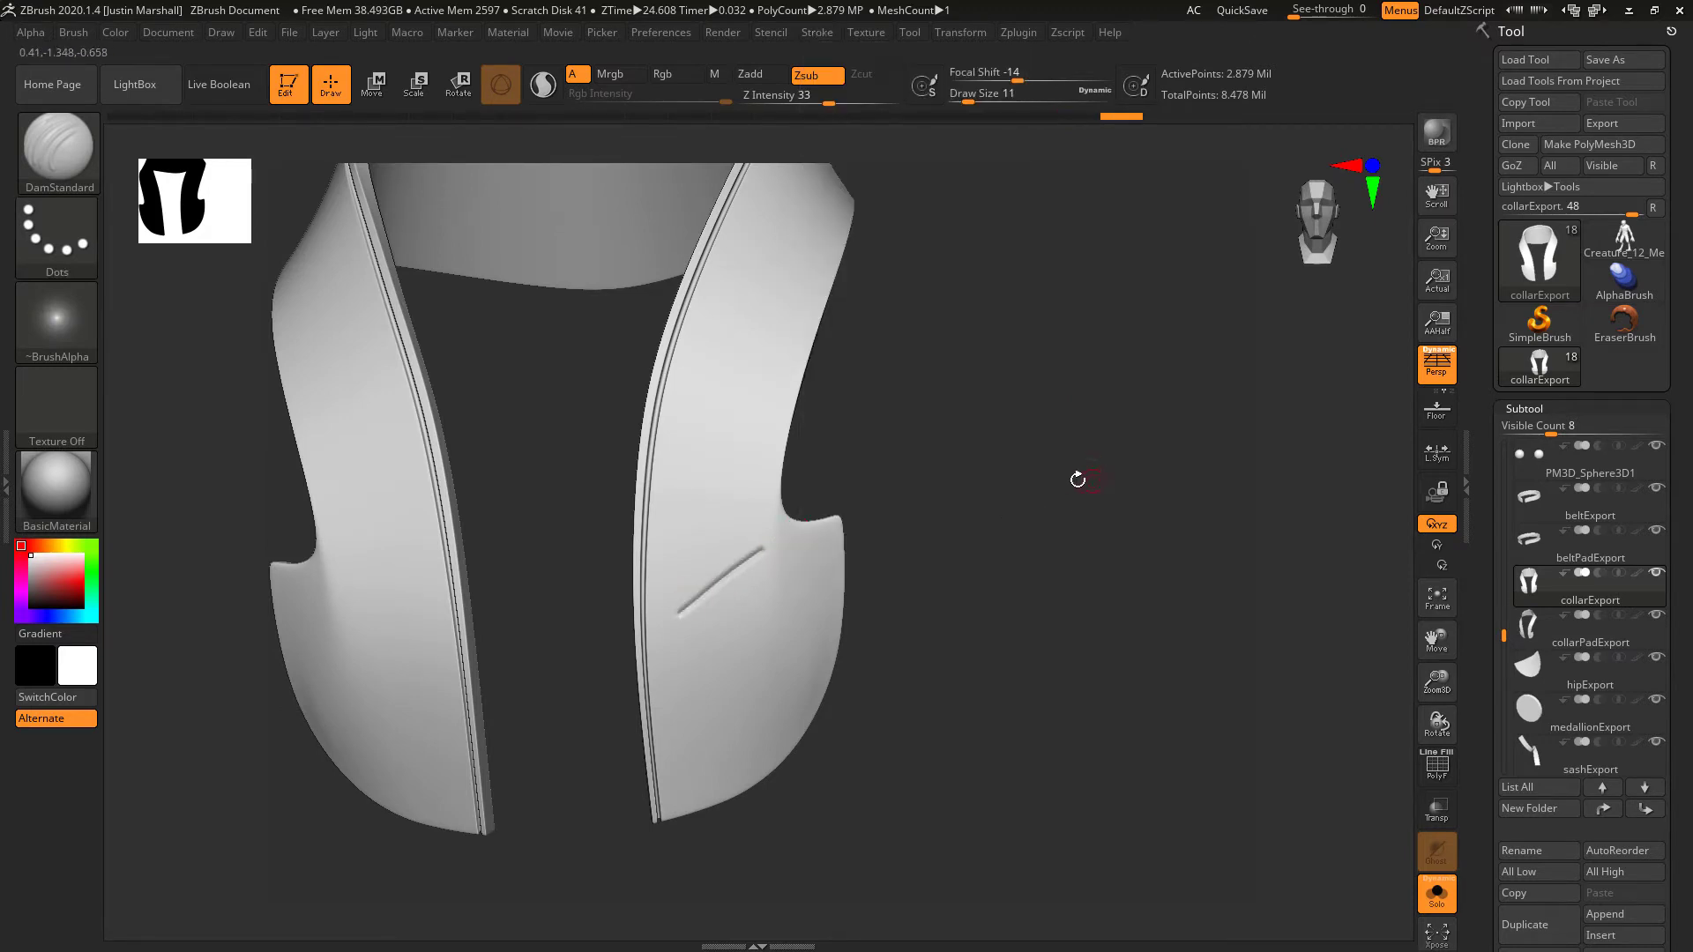
key("ctrl+z")
mouse_move(1009, 473)
left_mouse_down()
mouse_move(990, 472)
mouse_move(1058, 480)
mouse_move(1017, 503)
left_mouse_up()
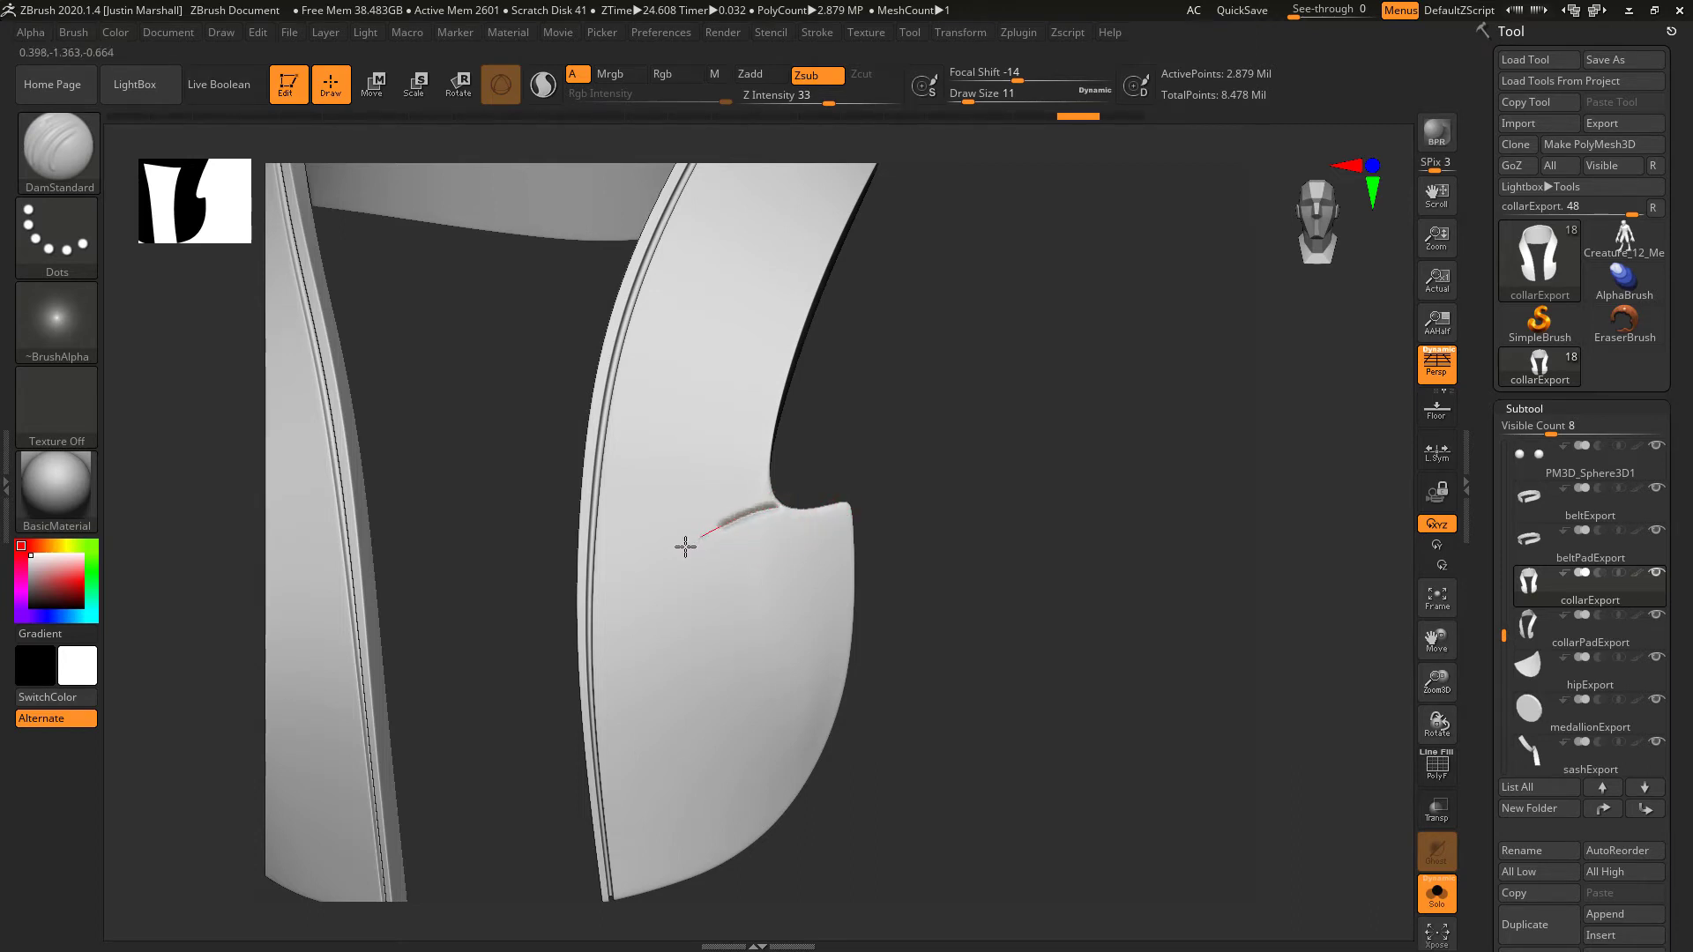
left_click_drag(685, 547, 579, 633)
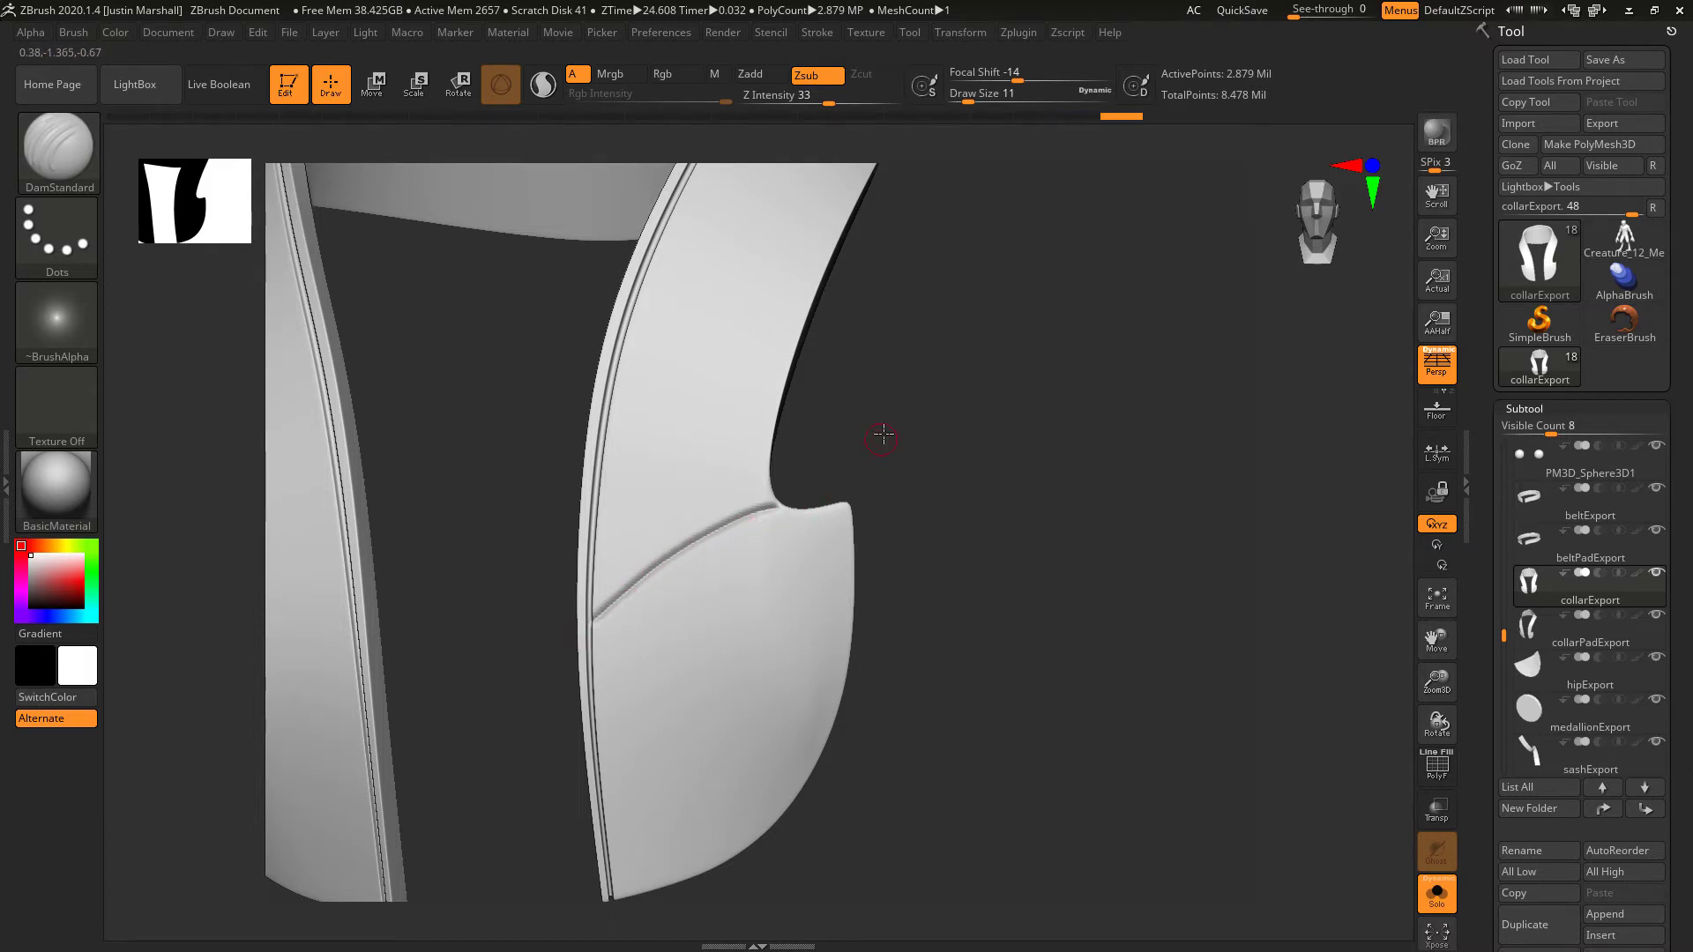
left_click_drag(883, 436, 944, 446)
key("ctrl")
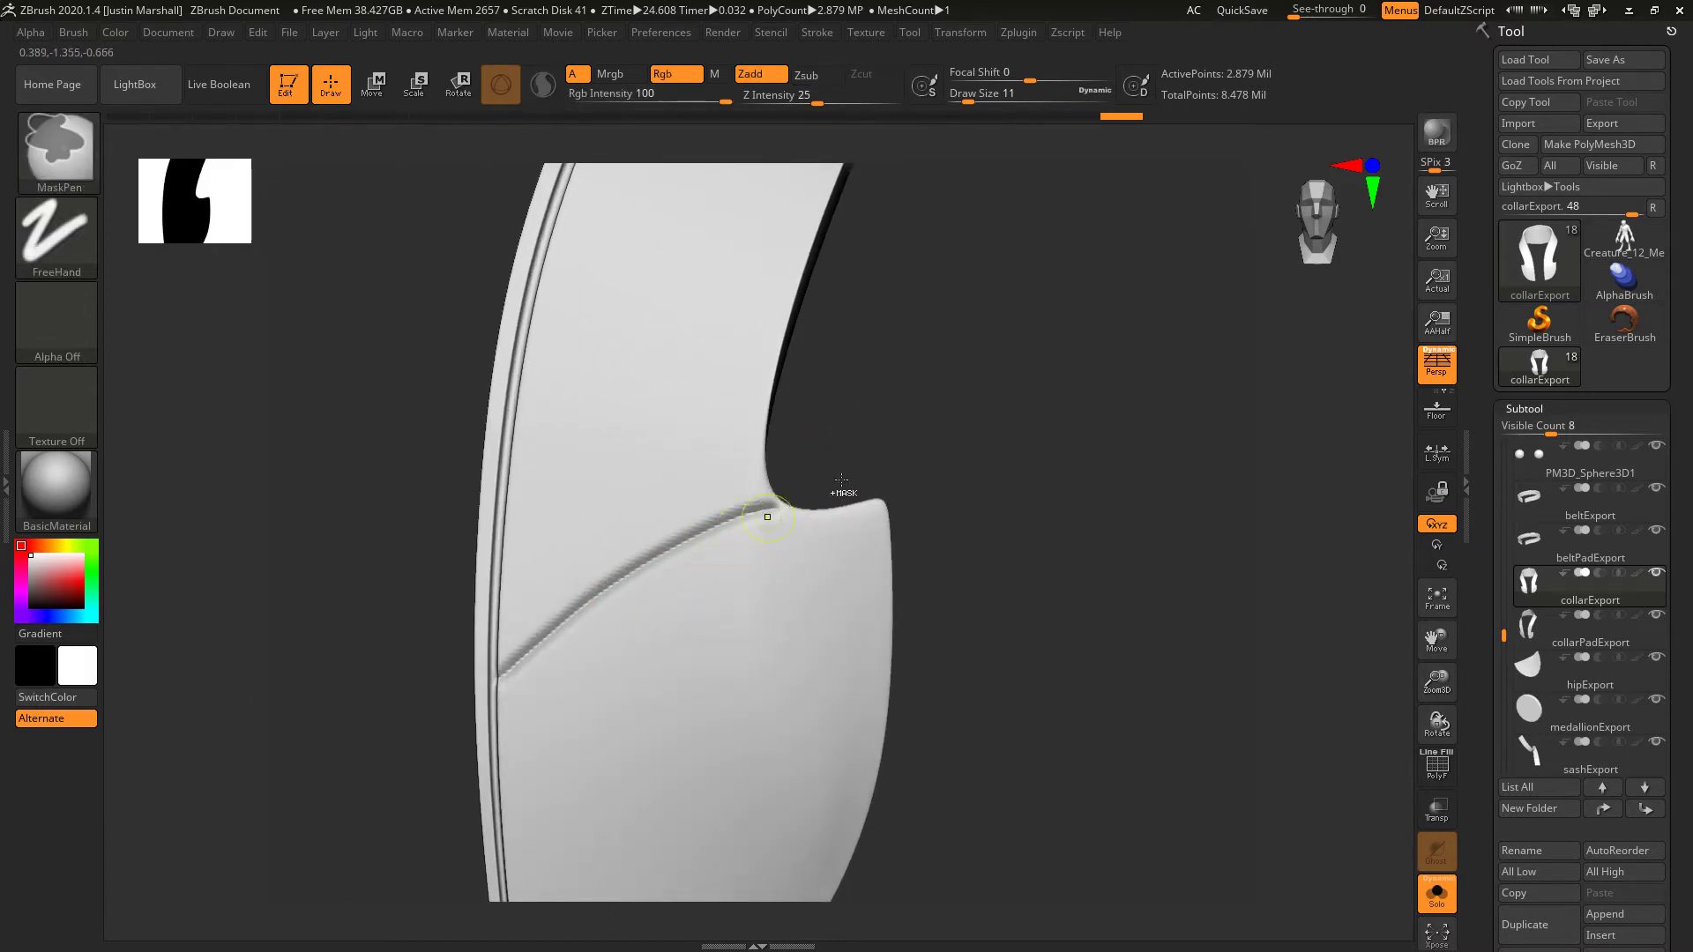
key("ctrl+z")
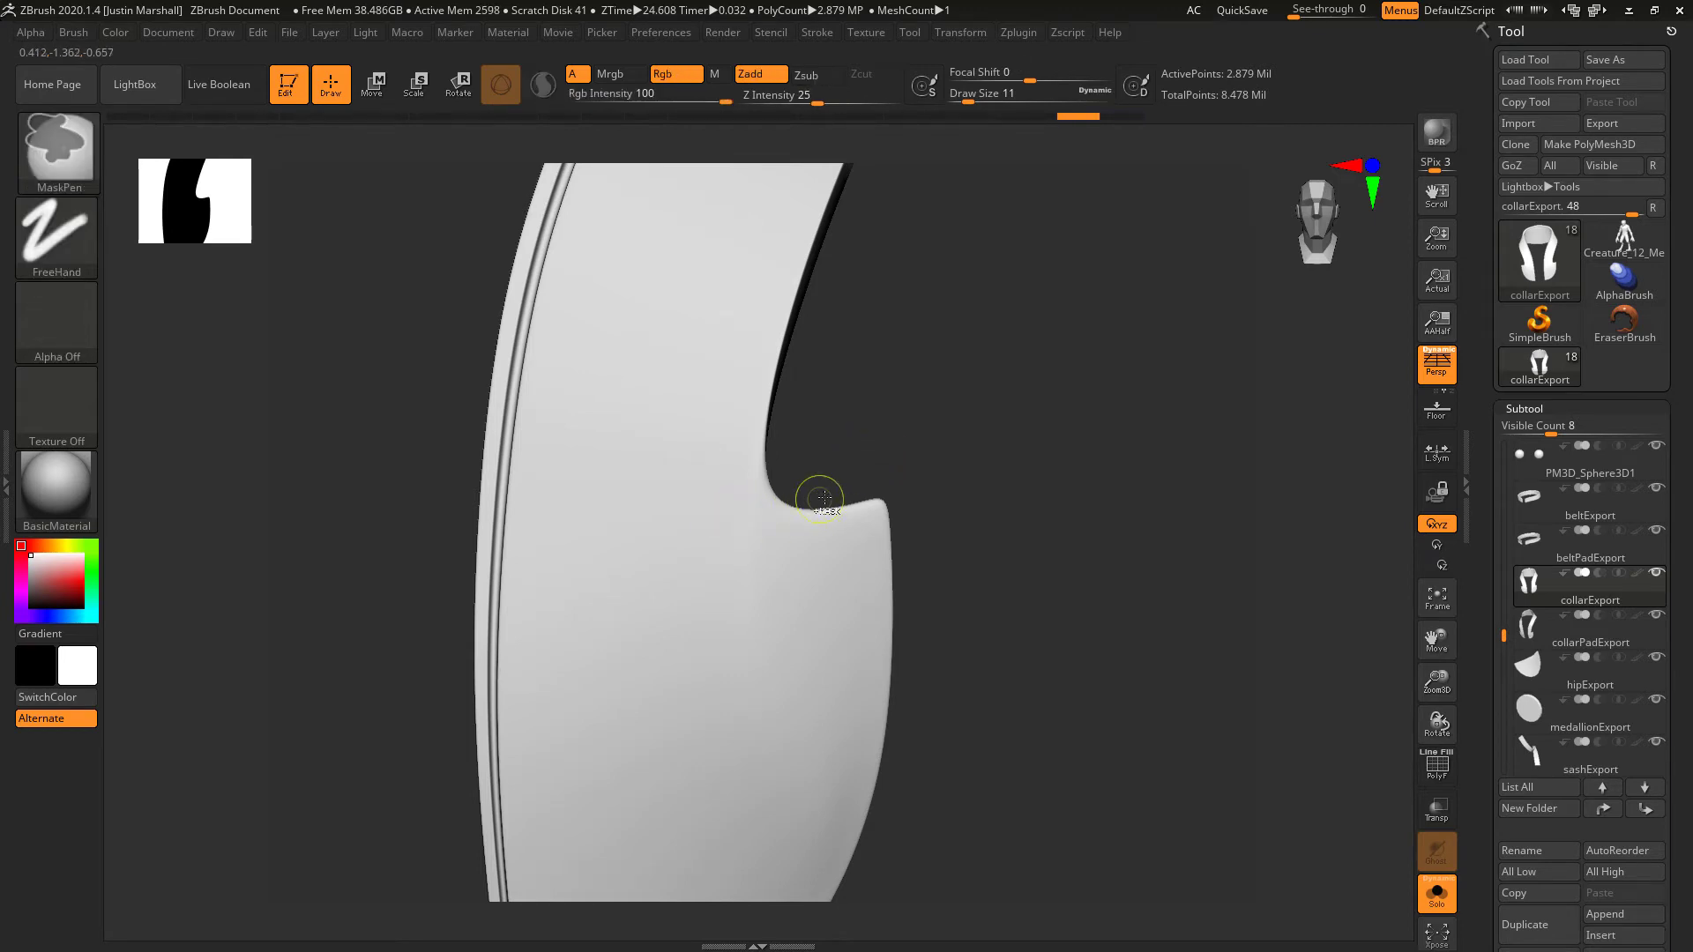
- Subdivide the collar once more and carve two diverging curved DamStandard creases from the side notch to the front trim
key("ctrl+d")
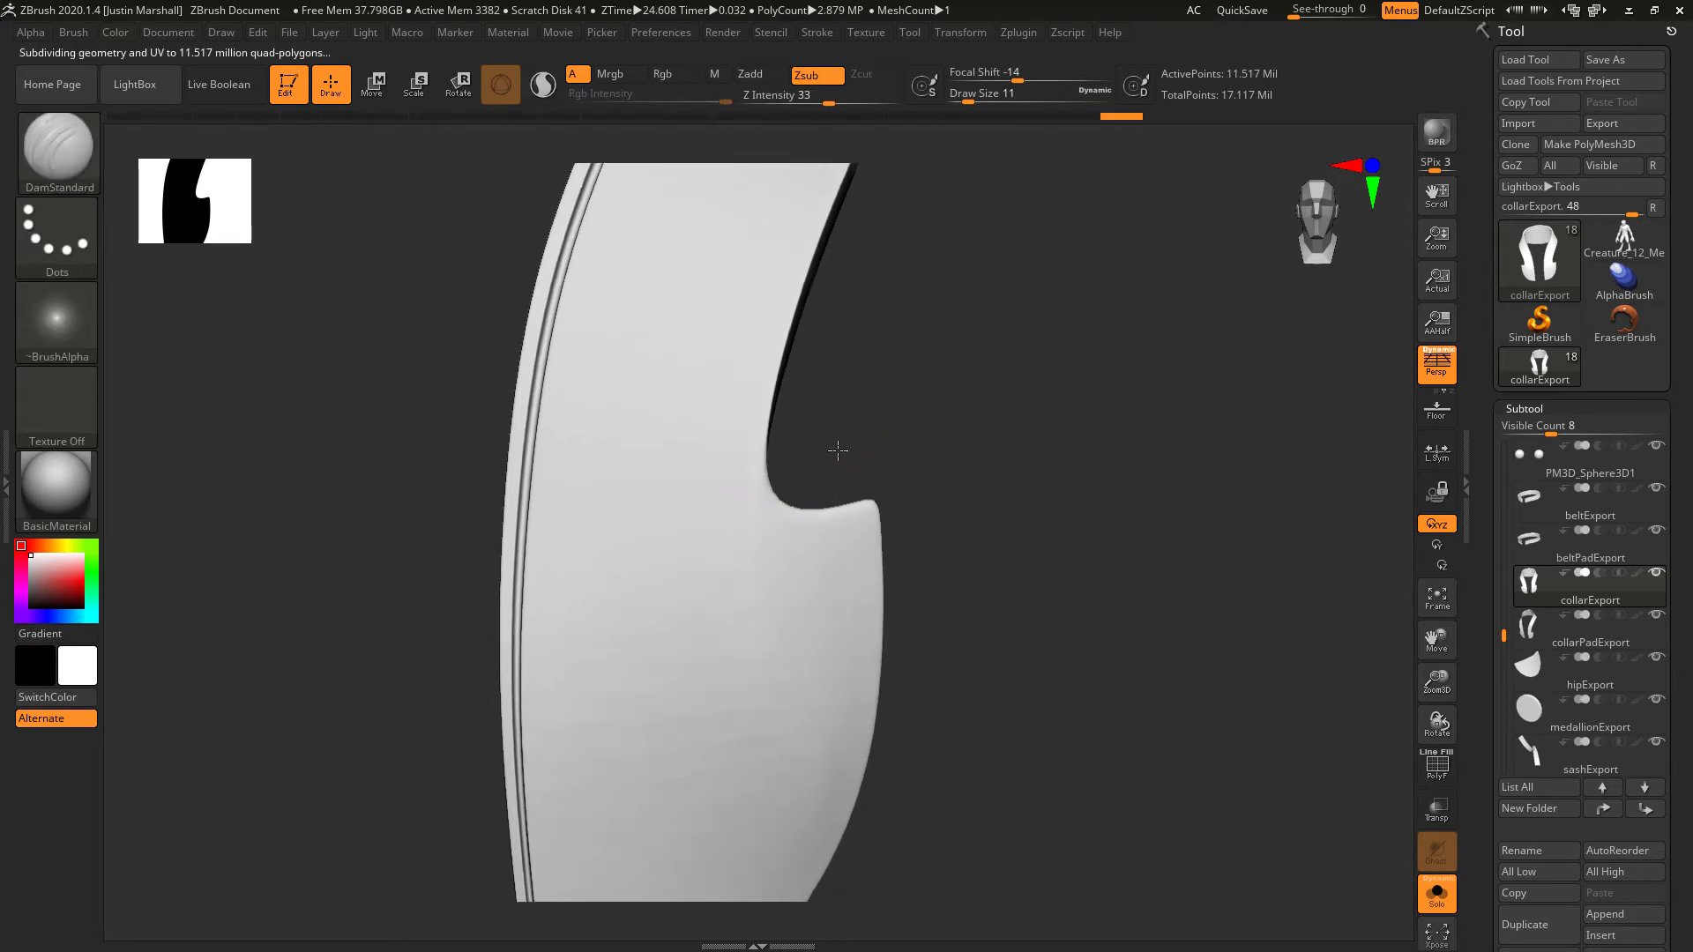
mouse_move(837, 451)
left_mouse_down()
mouse_move(884, 408)
mouse_move(808, 461)
left_mouse_up()
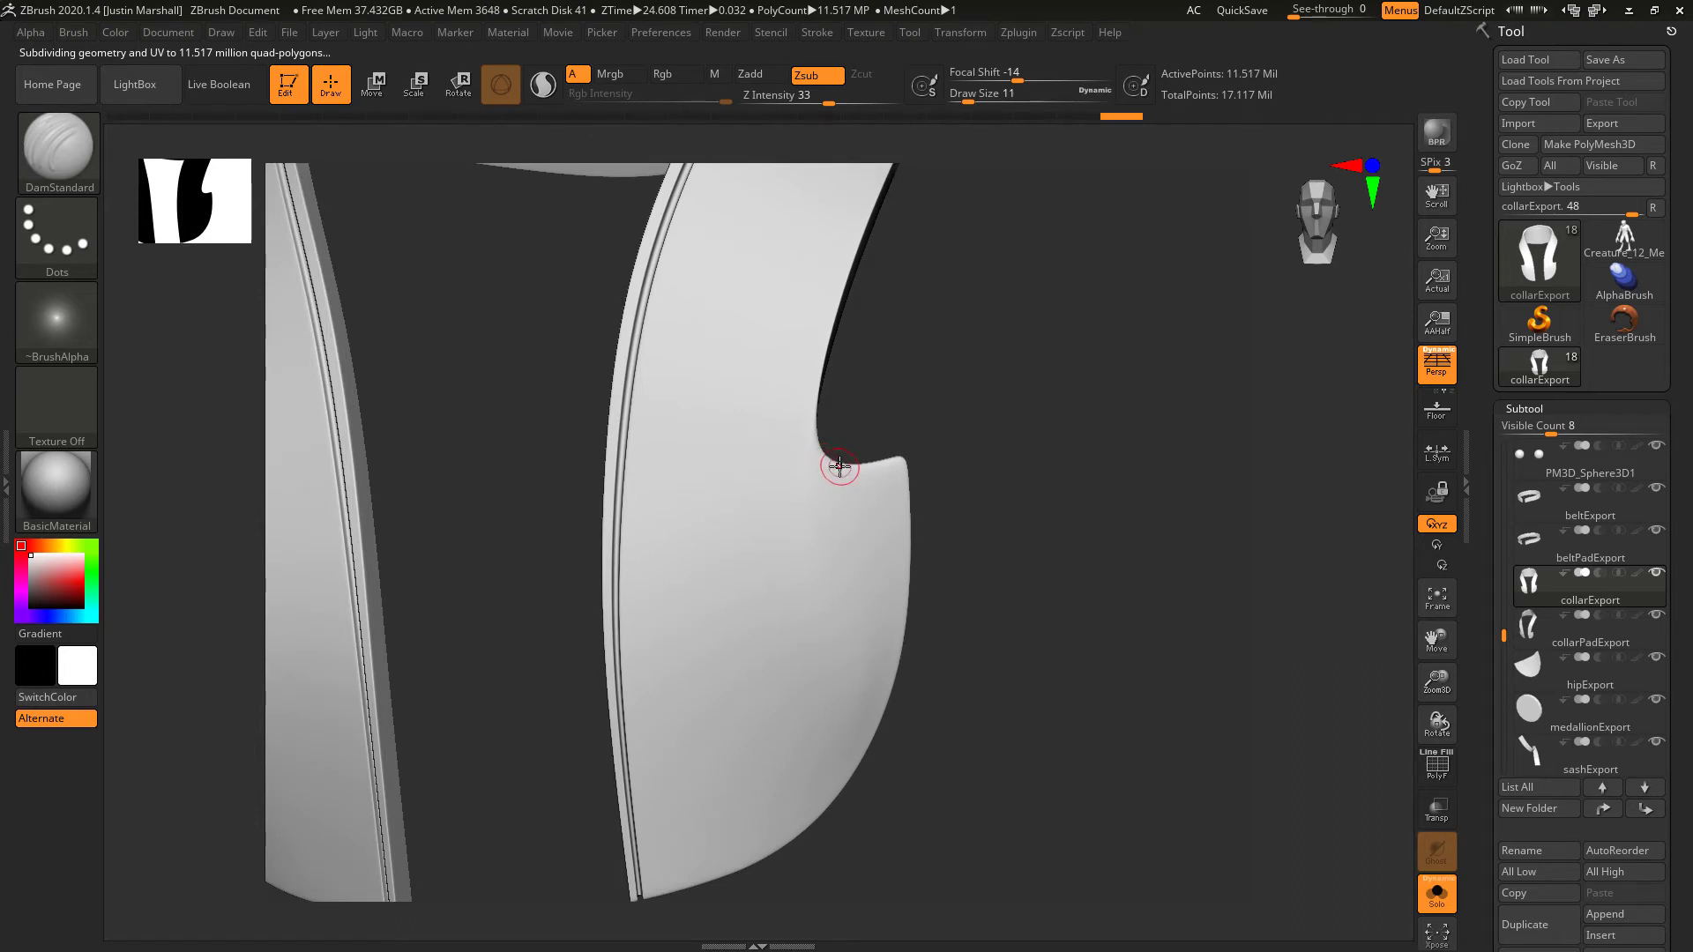
mouse_move(831, 523)
left_mouse_down()
mouse_move(744, 658)
mouse_move(613, 758)
left_mouse_up()
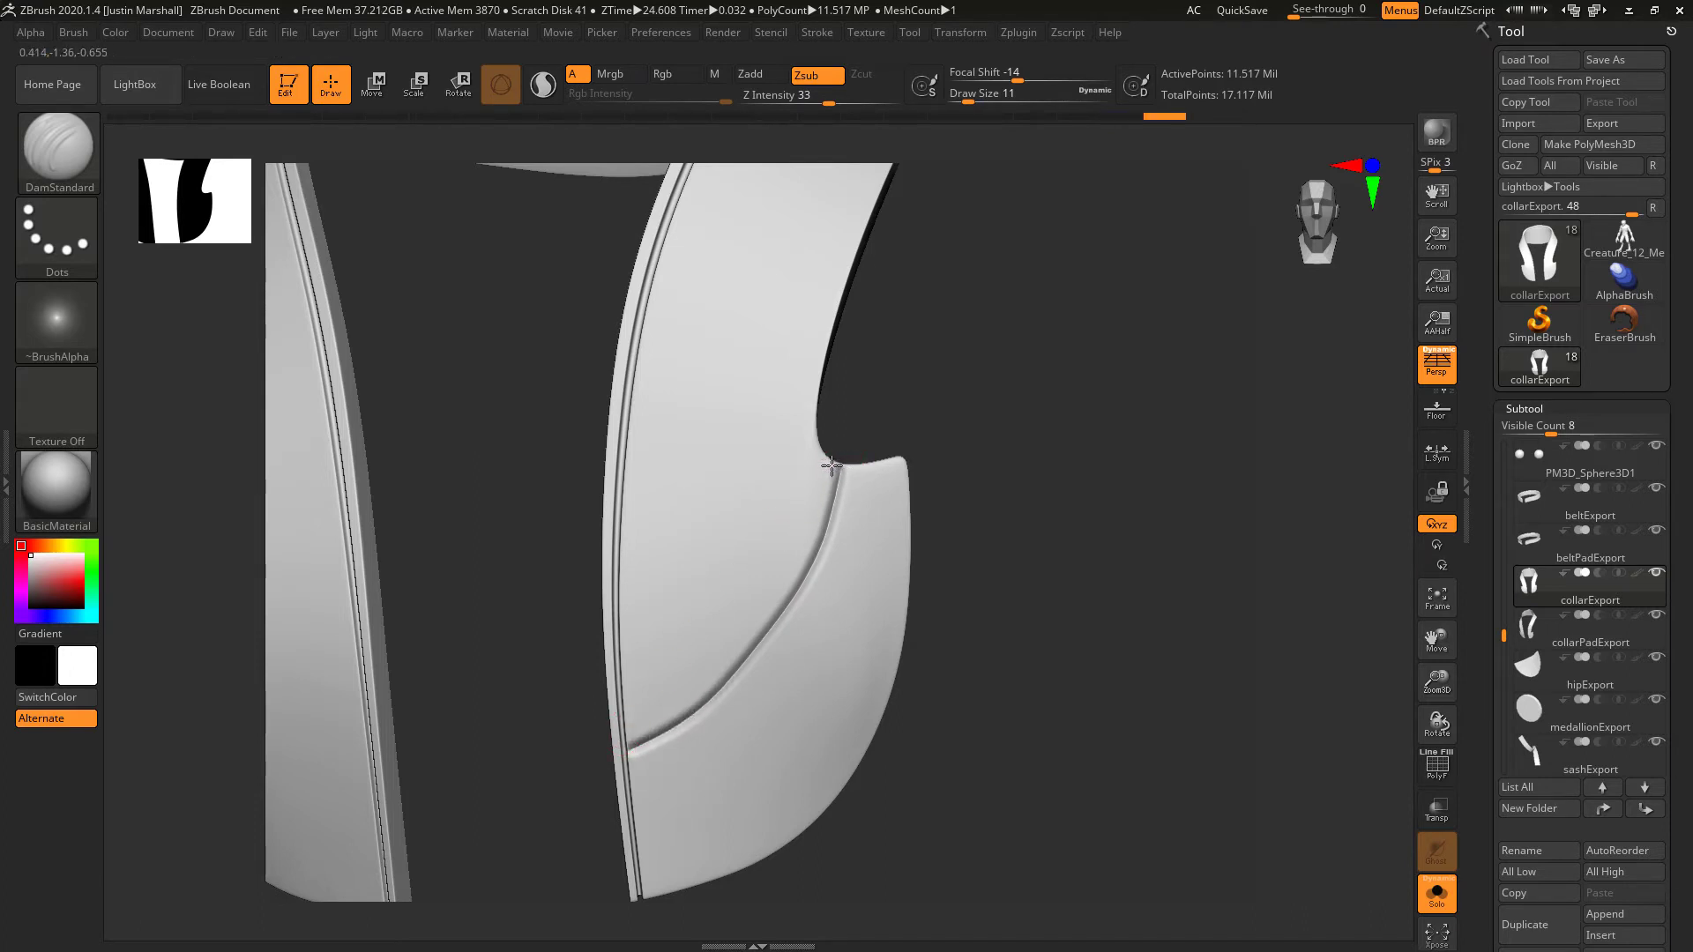
left_click_drag(772, 472, 614, 549)
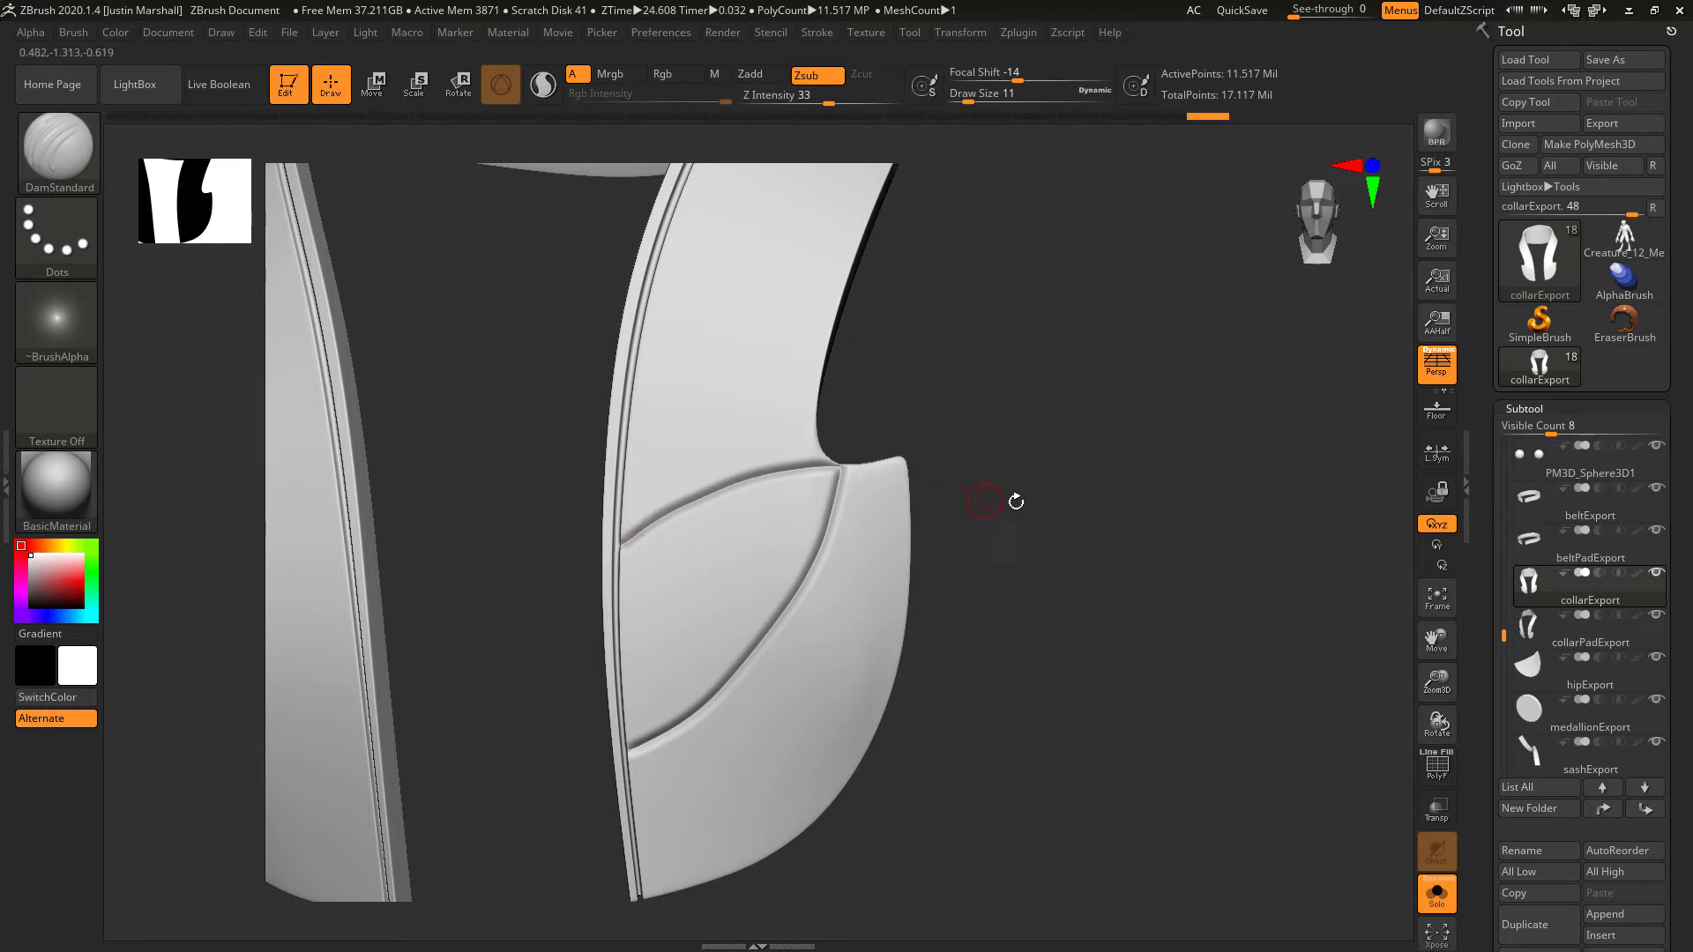
left_click_drag(1013, 494, 979, 427)
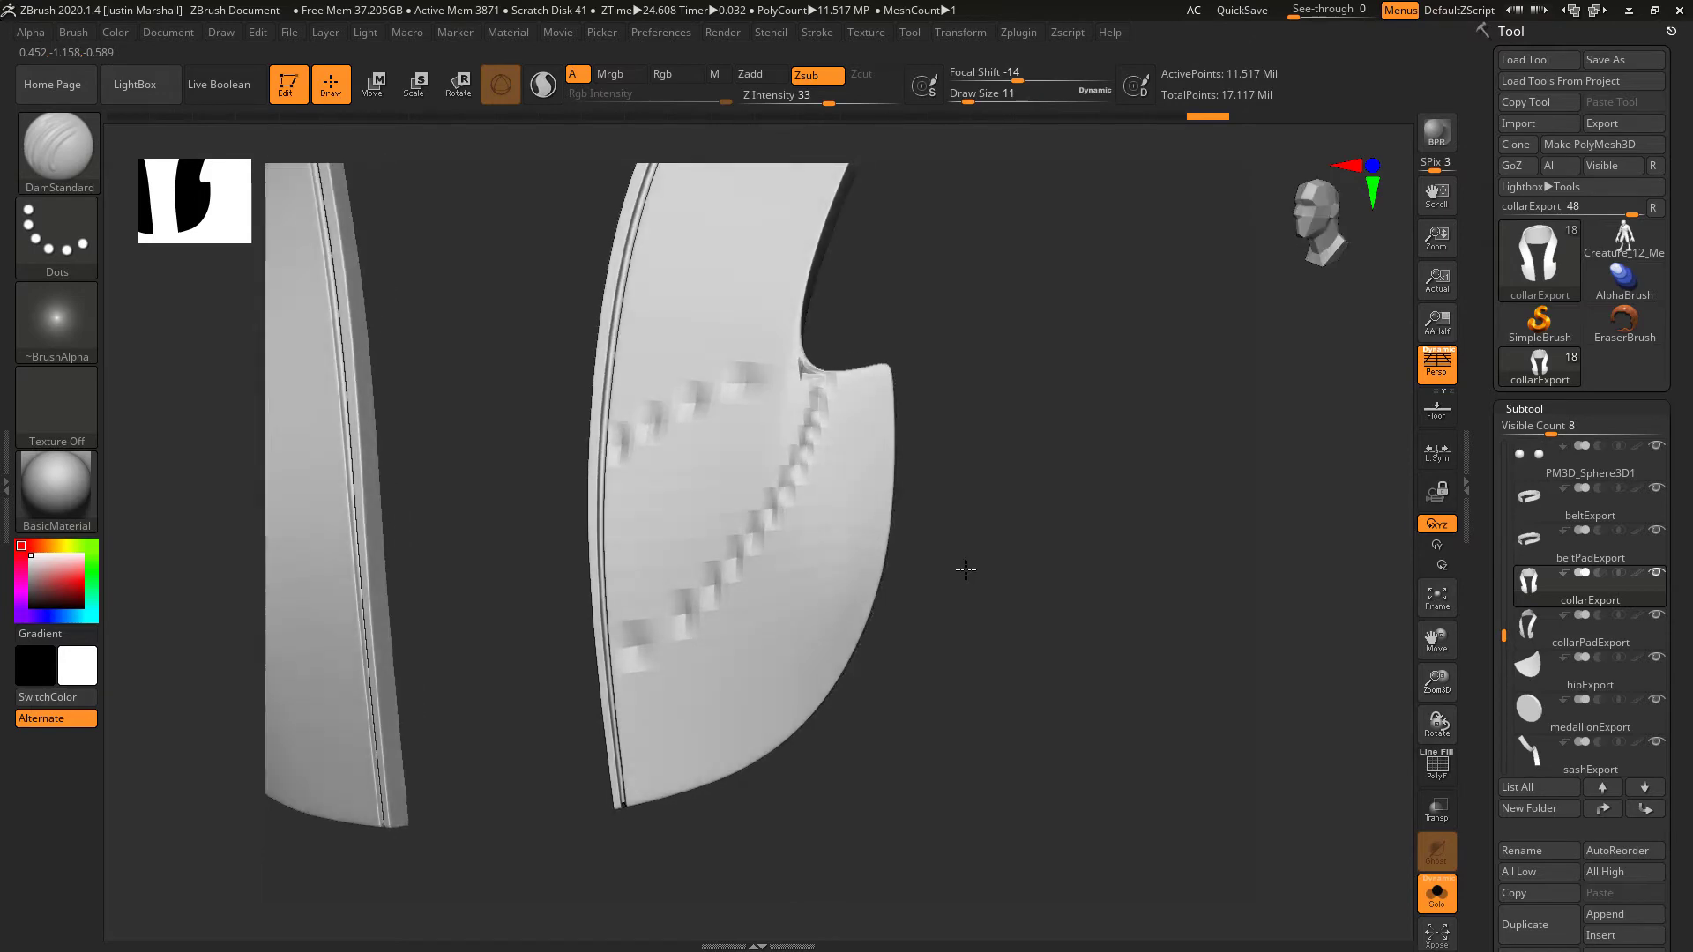
- Switch to the Standard brush and set its LazyRadius to 43
left_click(71, 173)
key("s")
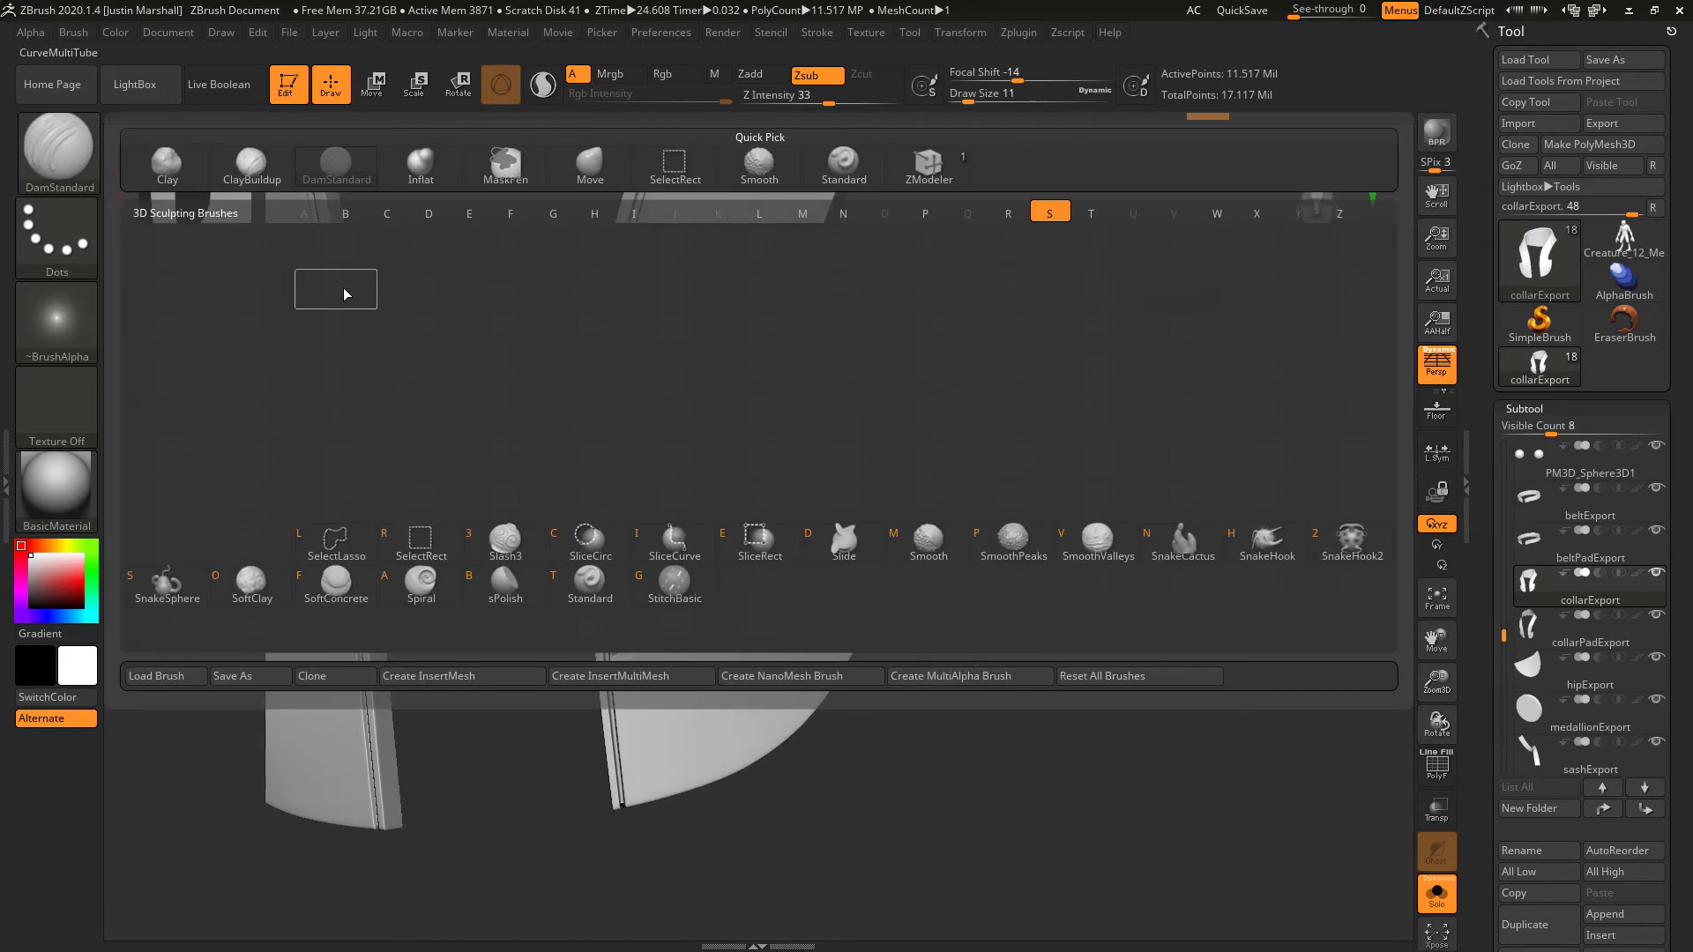
key("t")
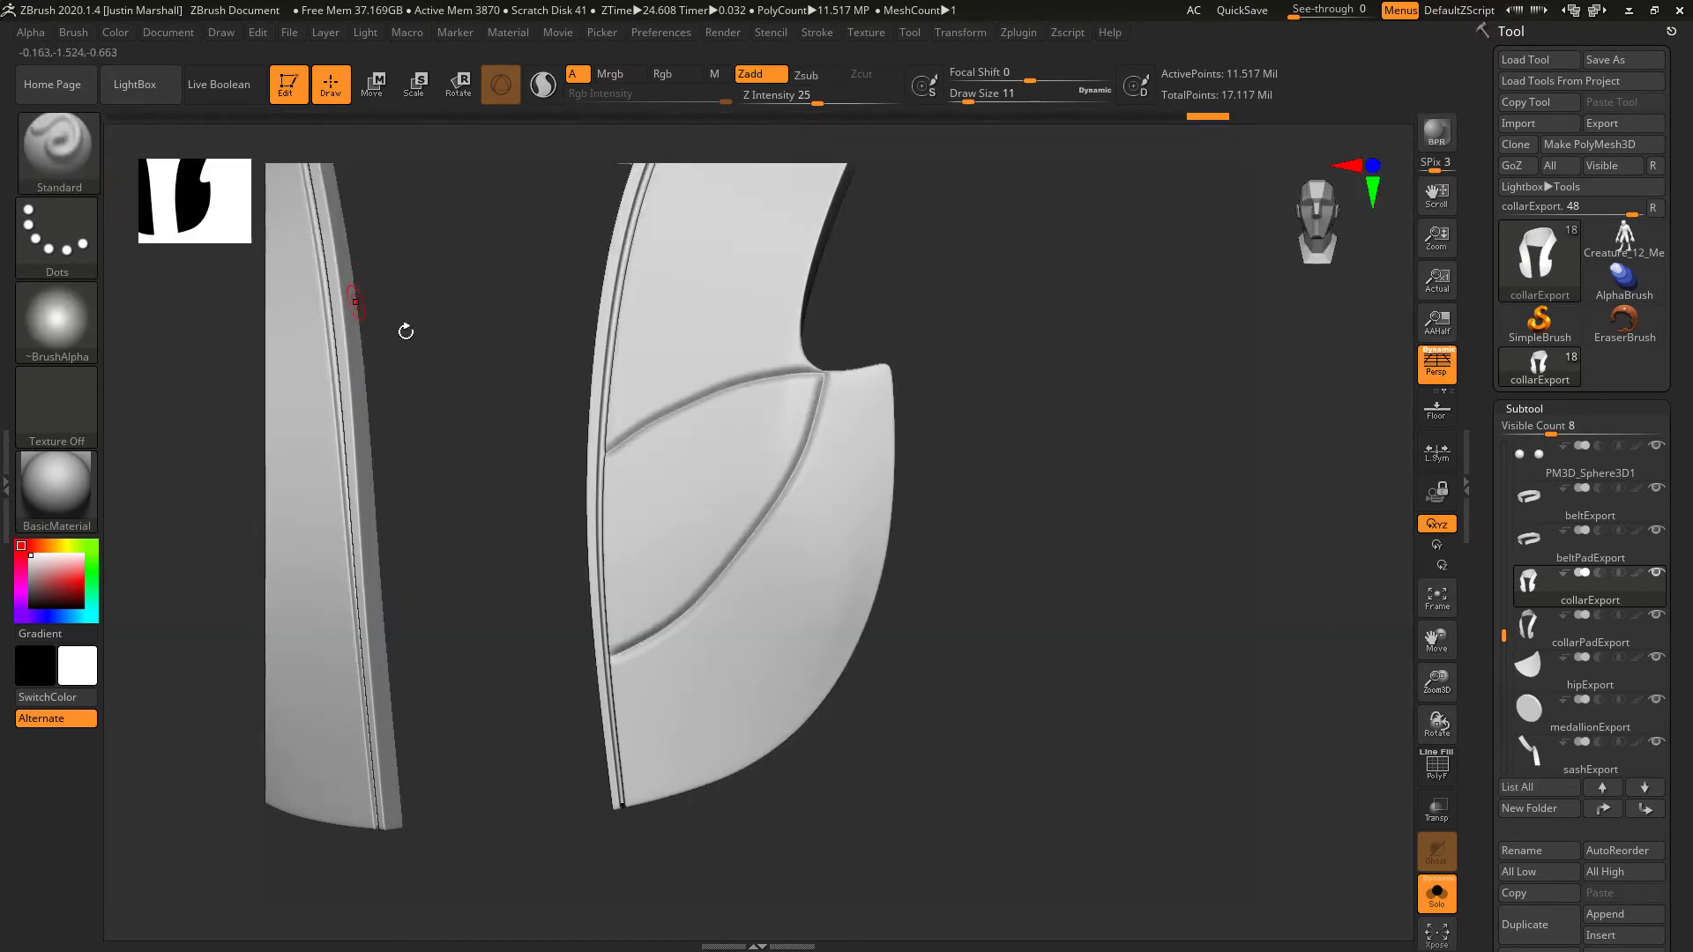
left_click(817, 33)
left_click_drag(855, 385, 864, 391)
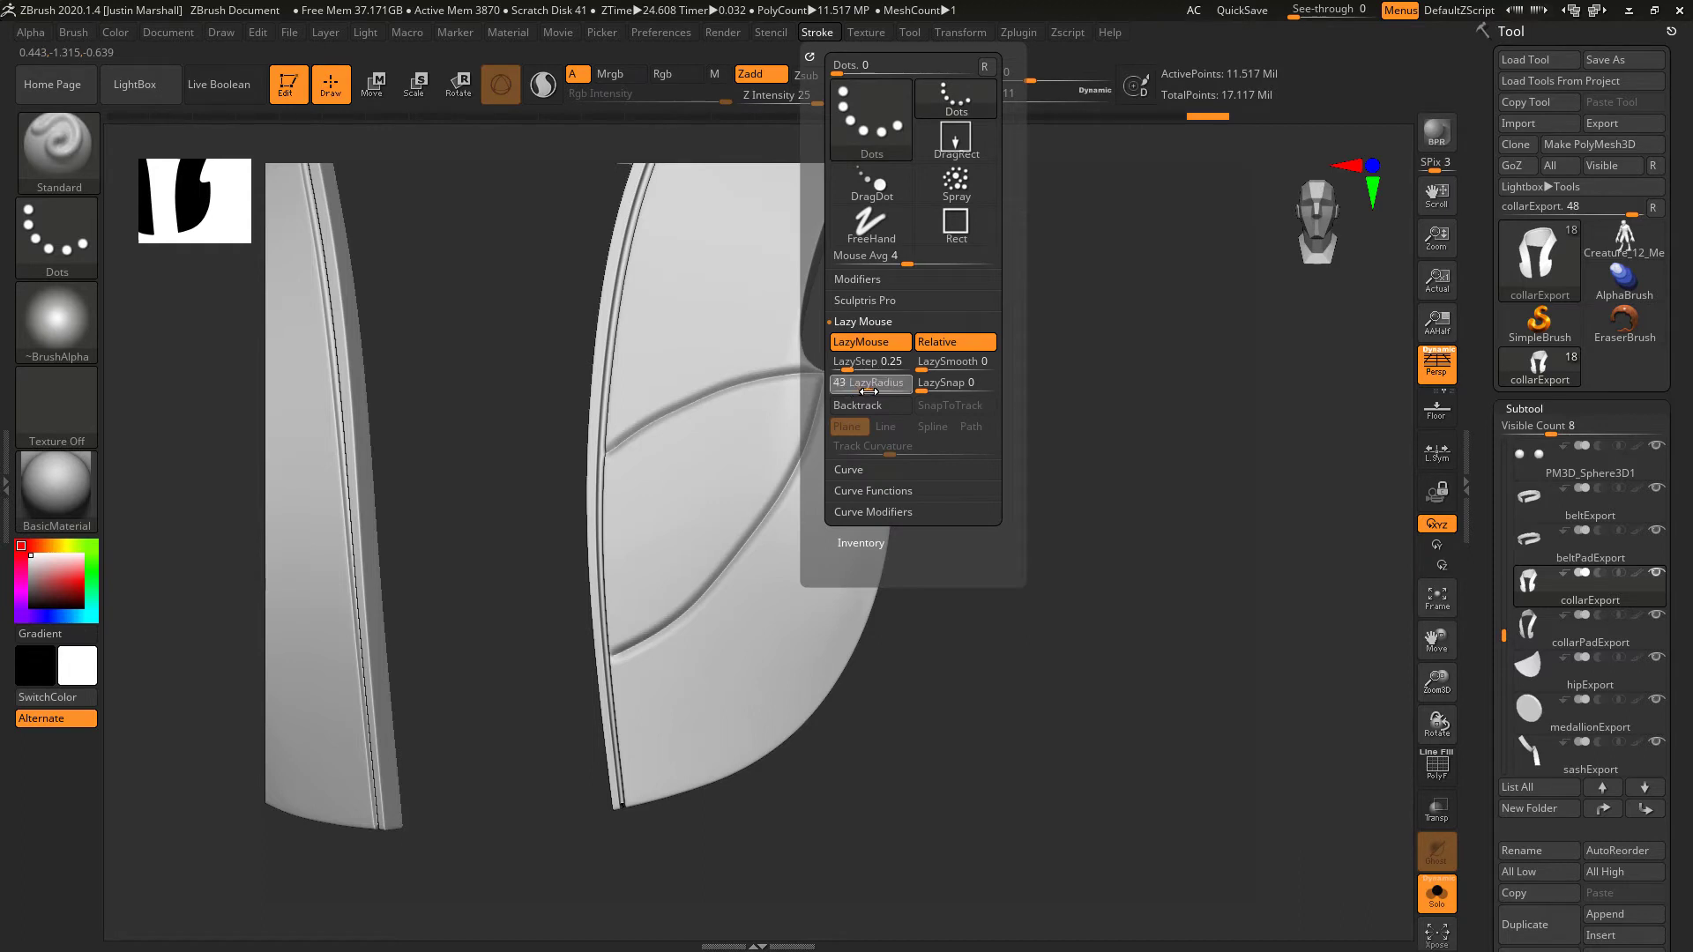
left_click_drag(994, 618, 936, 617)
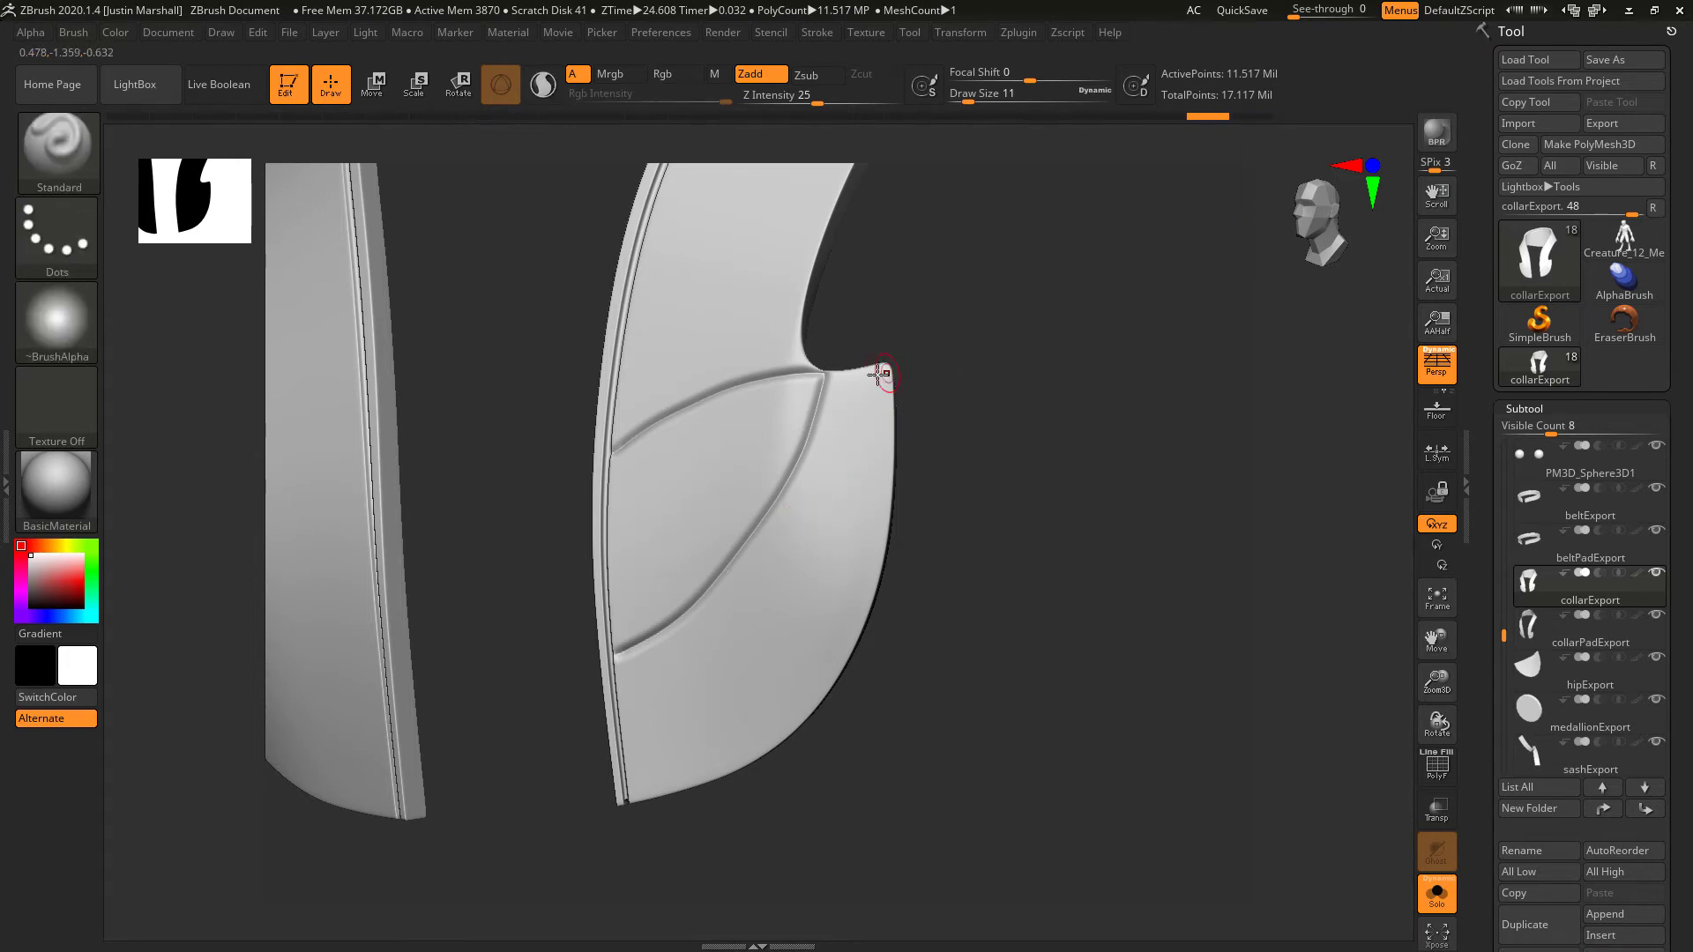
- Sculpt two soft raised folds on the collar flap, one below the lower crease and one between the creases, smoothing the lower fold's end
mouse_move(880, 374)
left_mouse_down()
mouse_move(793, 559)
mouse_move(695, 670)
mouse_move(621, 723)
mouse_move(593, 718)
left_mouse_up()
key("shift")
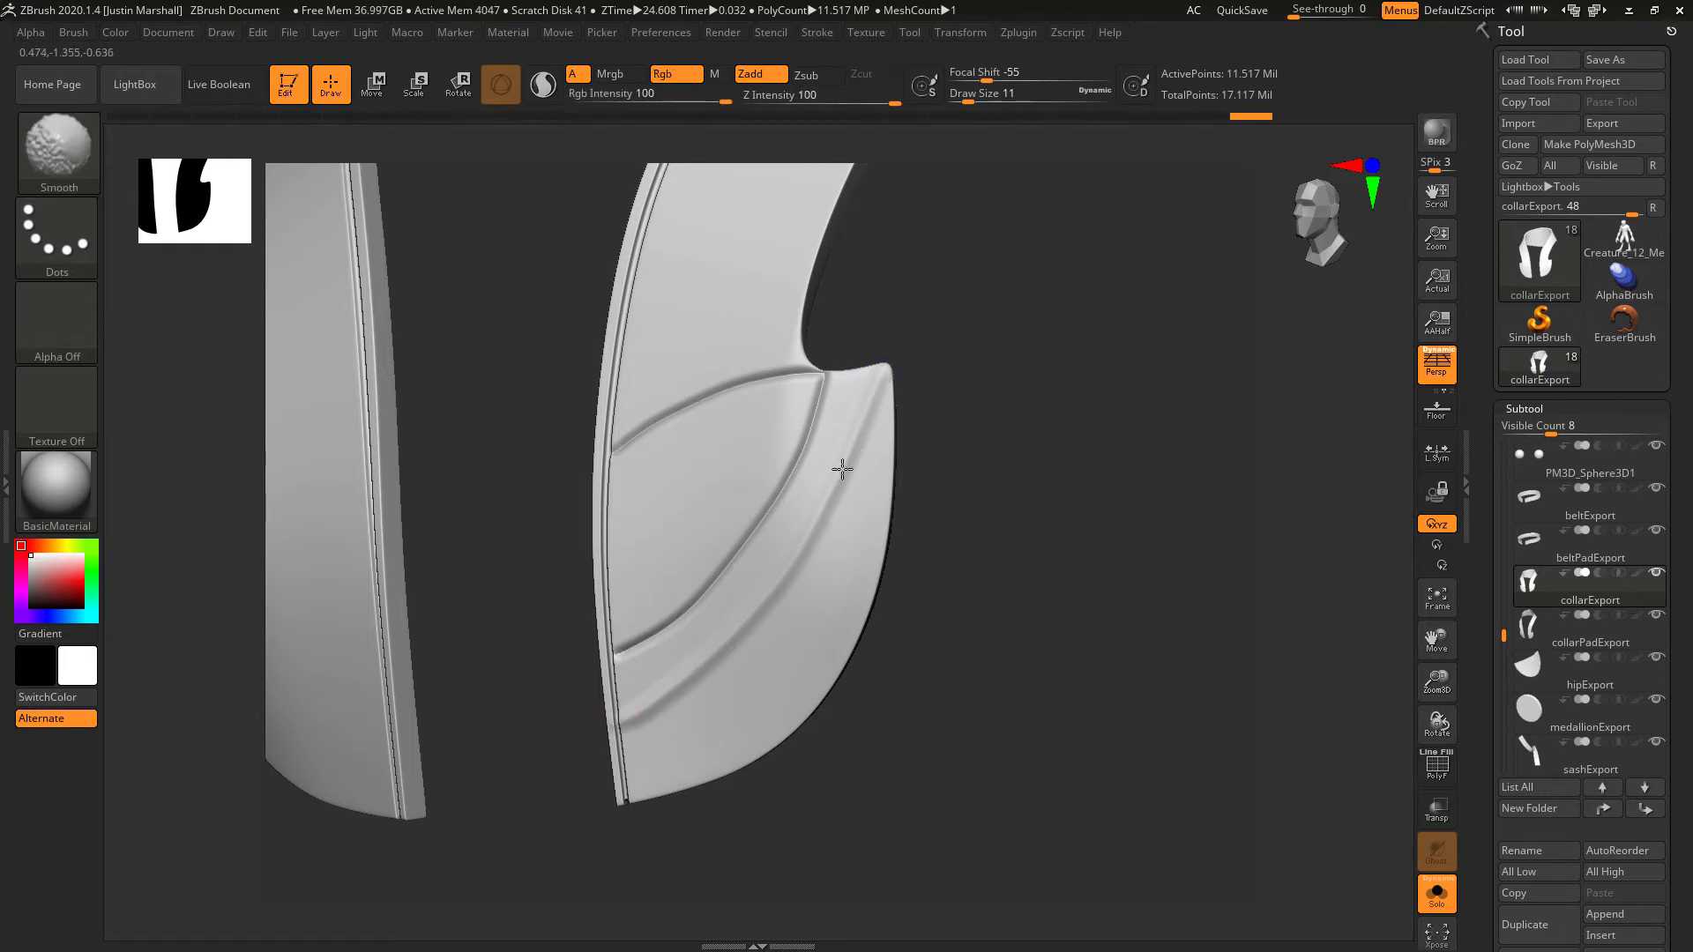
left_click_drag(652, 691, 633, 708, "shift")
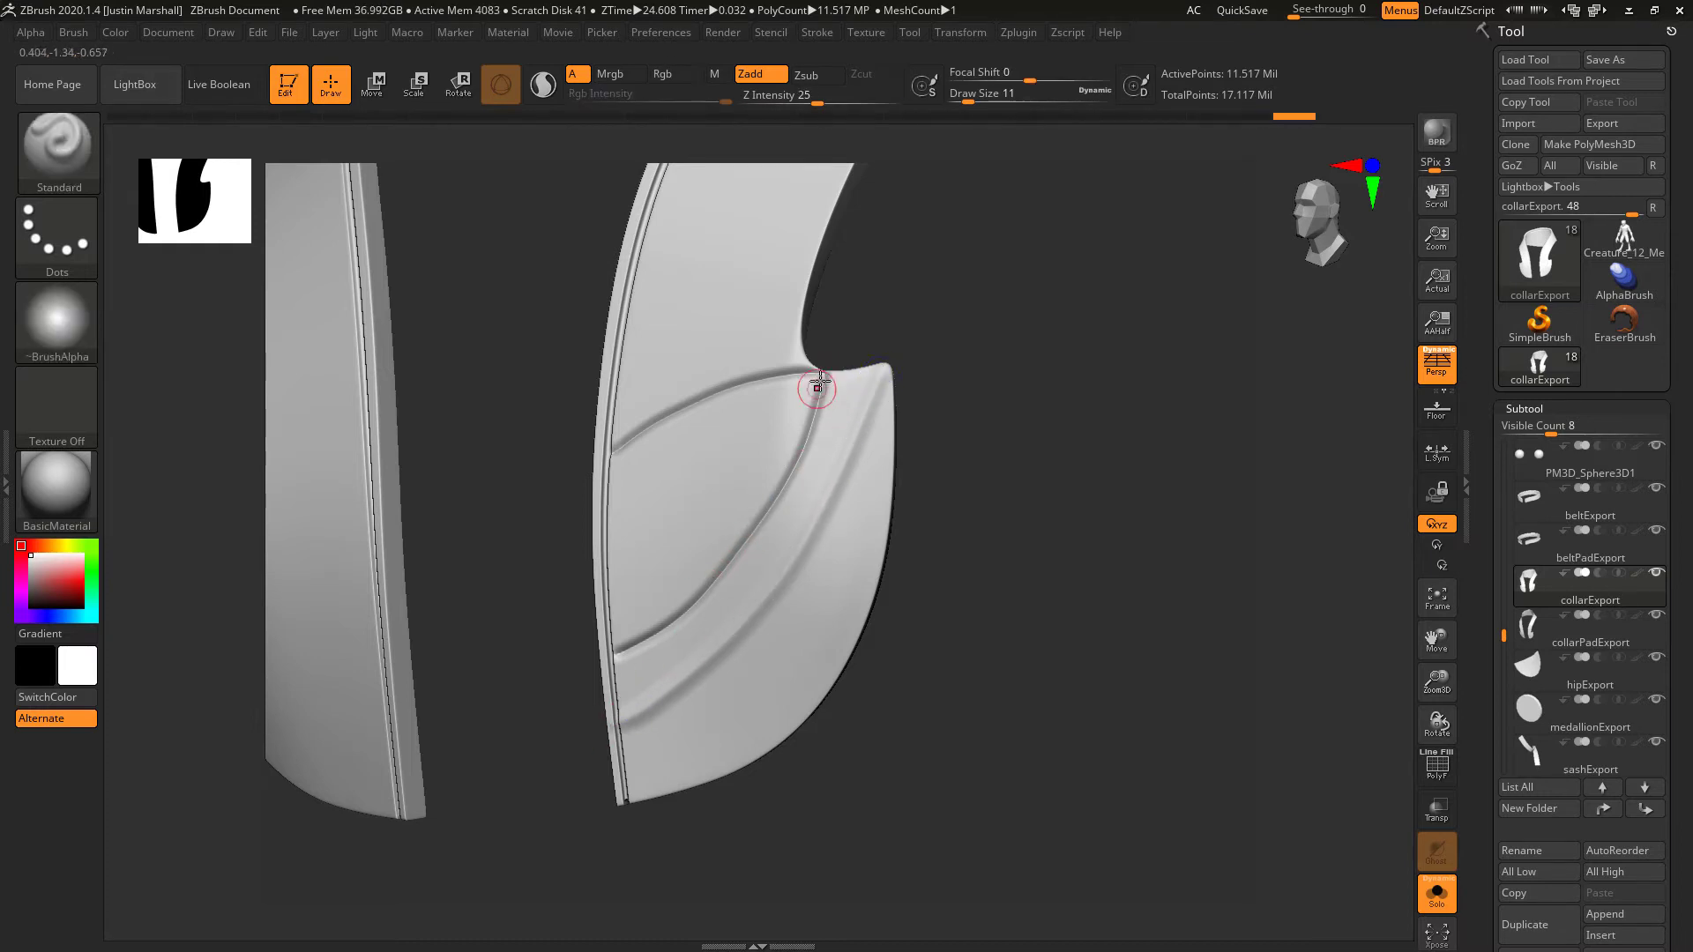
left_click_drag(749, 438, 589, 572)
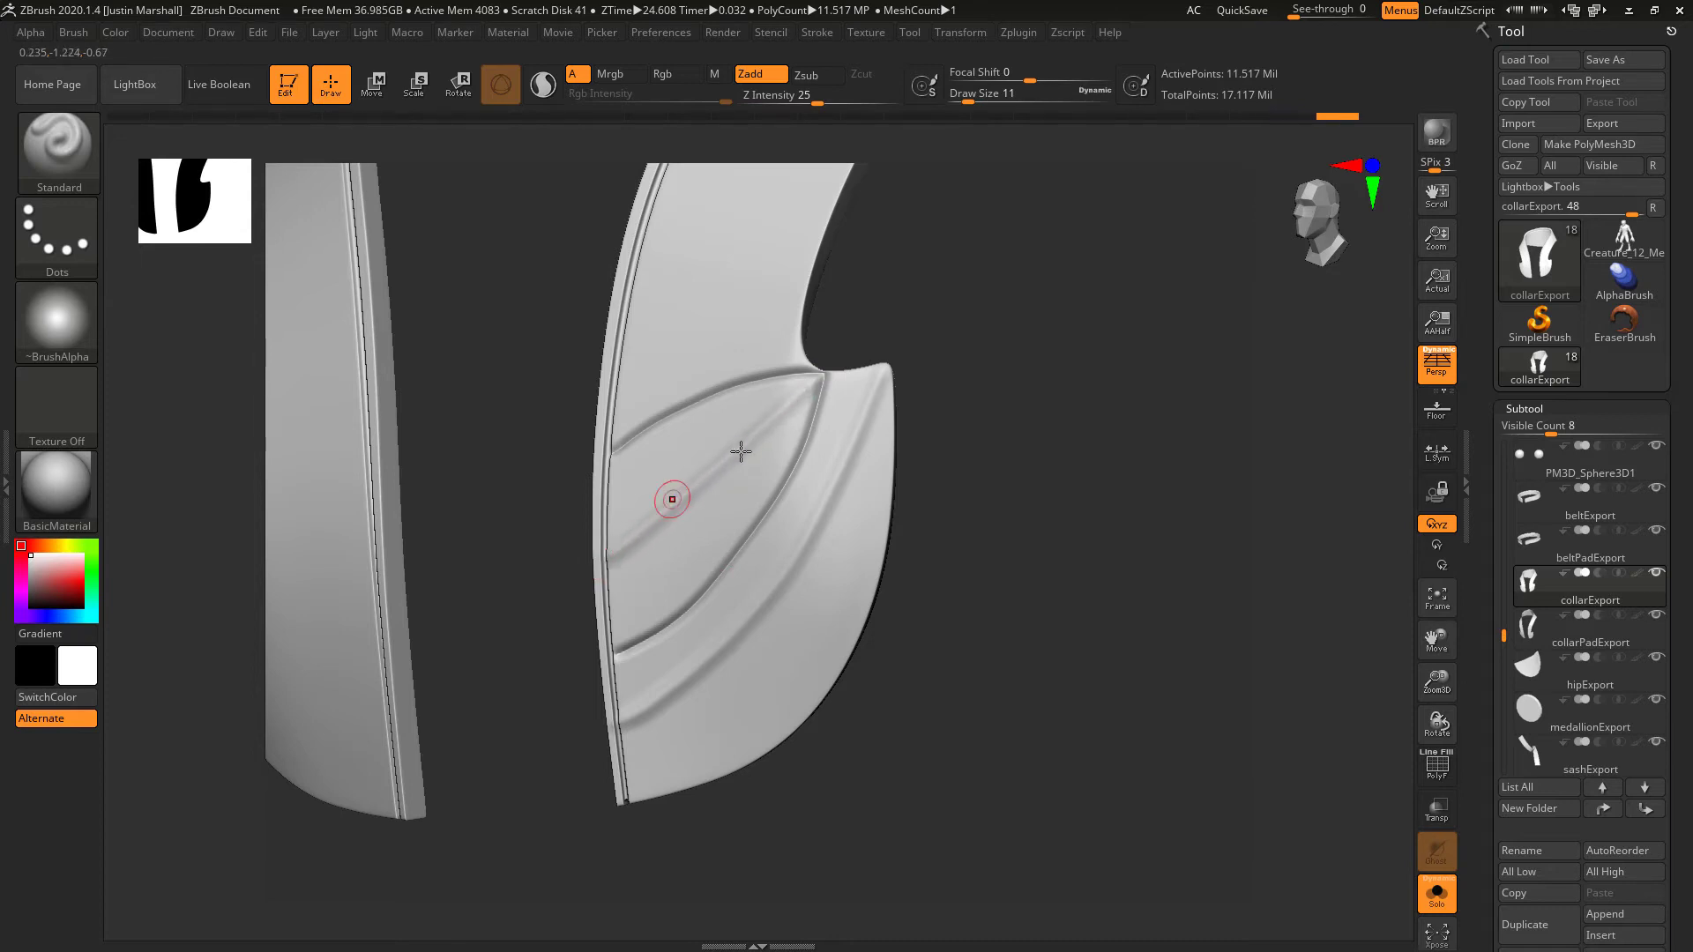
key("shift")
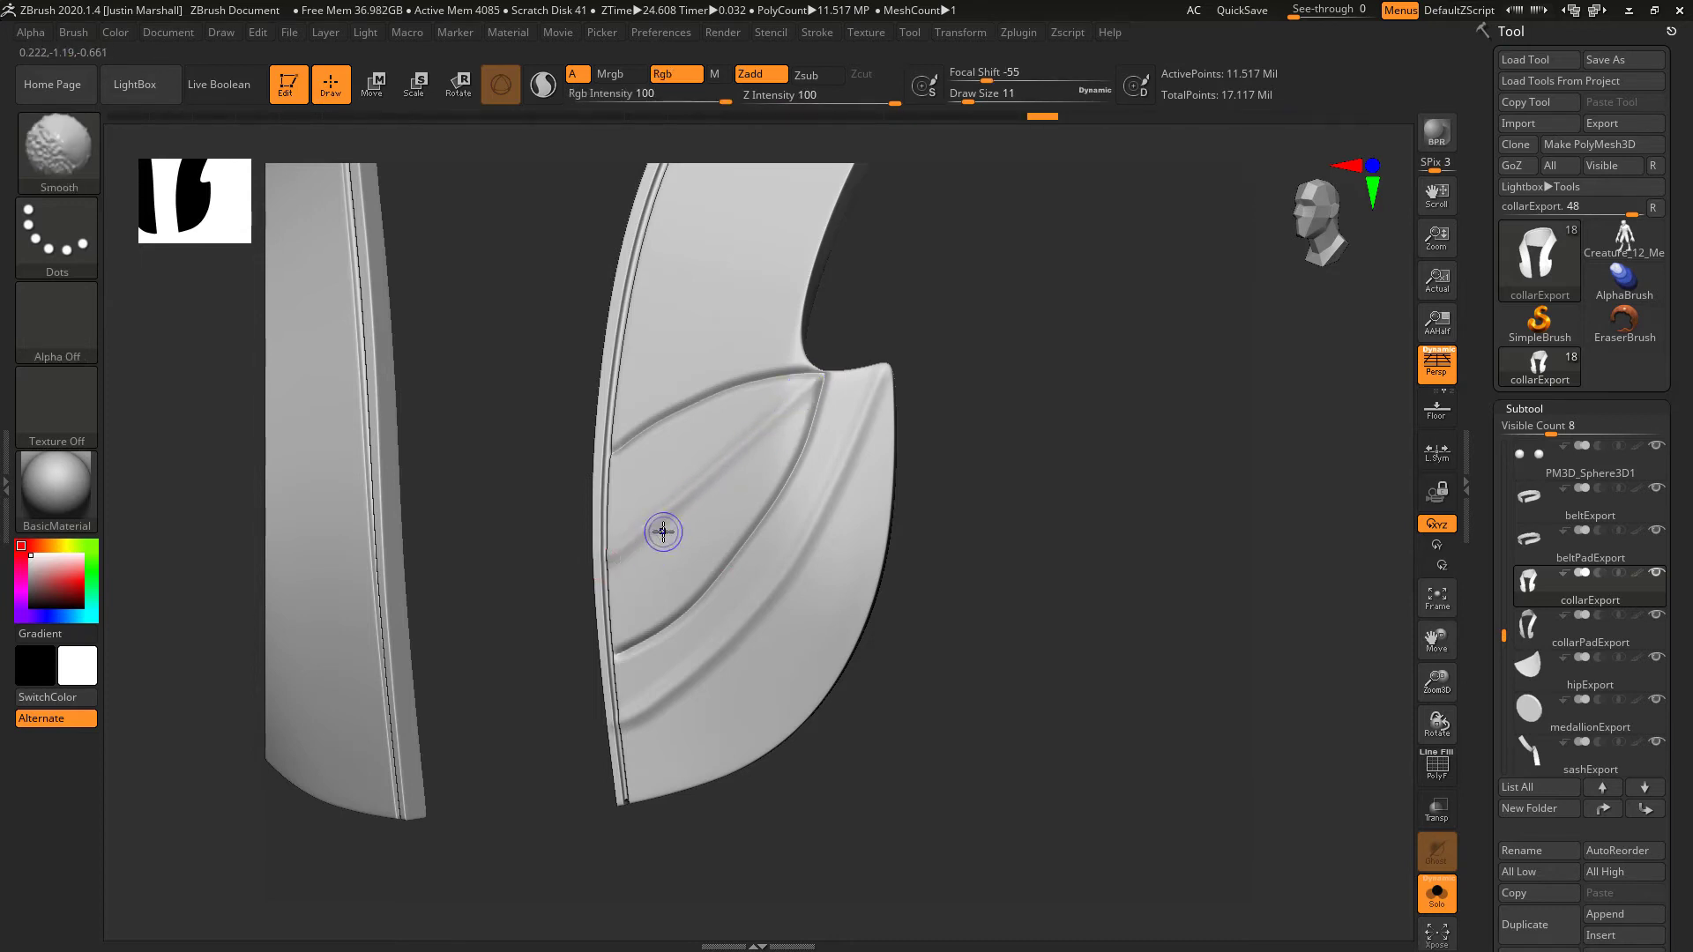
- Switch to the DamStandard brush and try a short crease at the flap's outer edge
left_click(78, 150)
left_click(1183, 287)
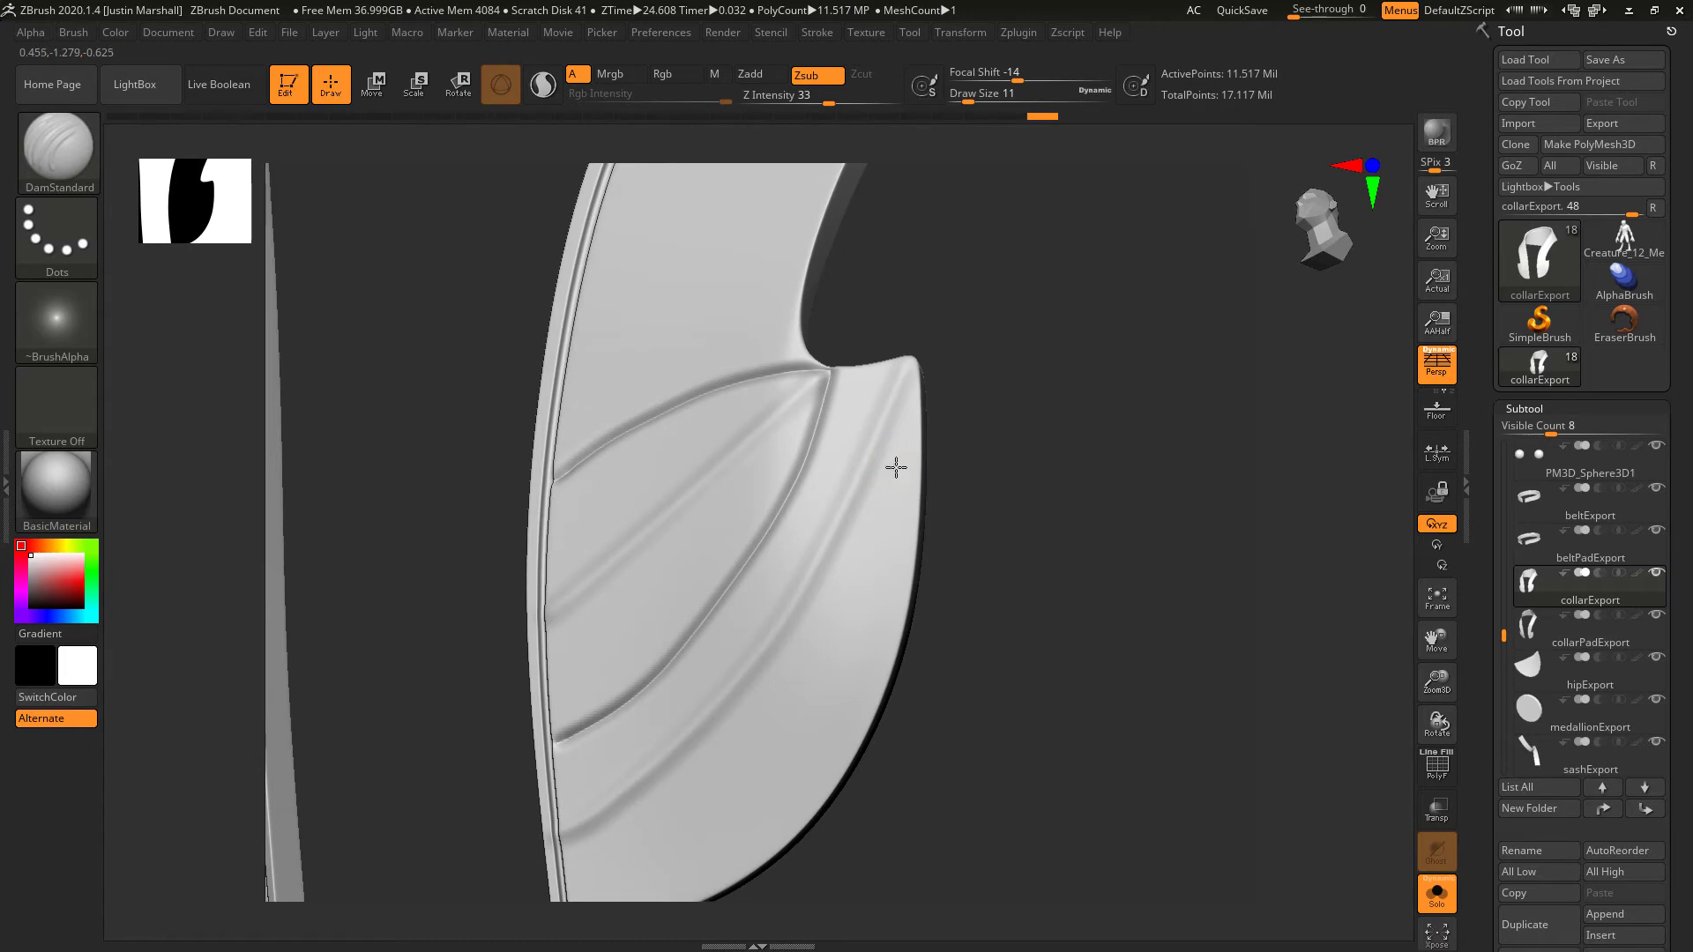
left_click_drag(889, 462, 919, 480)
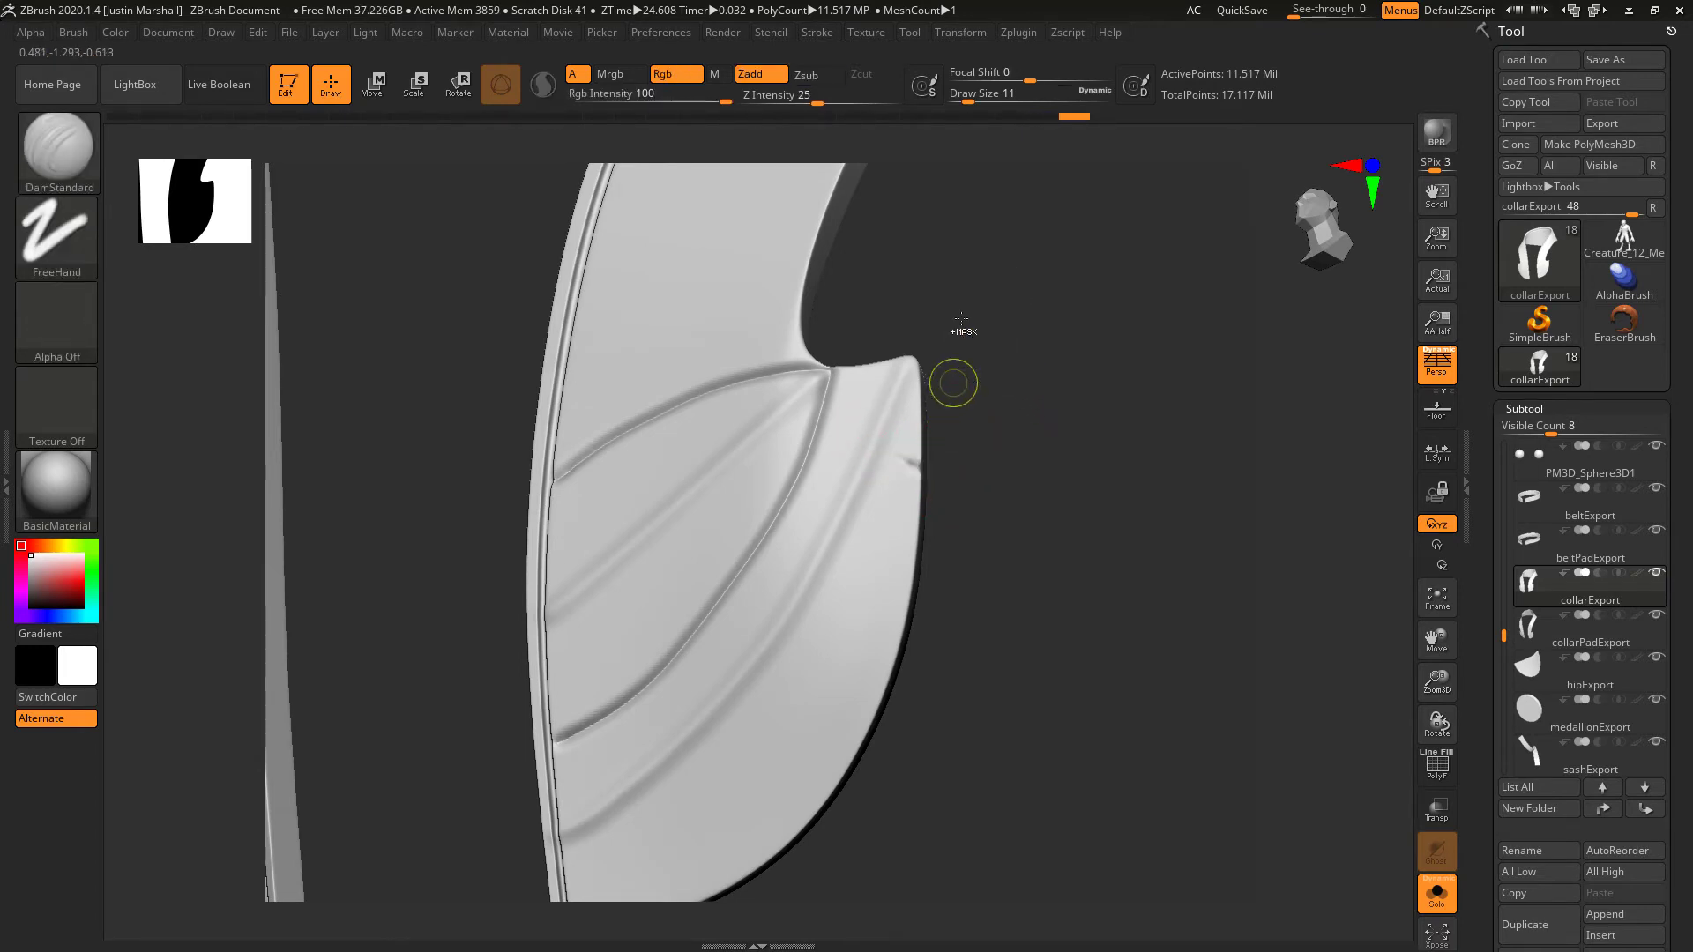
mouse_move(1014, 415)
left_mouse_down()
mouse_move(1043, 401)
mouse_move(1049, 370)
left_mouse_up()
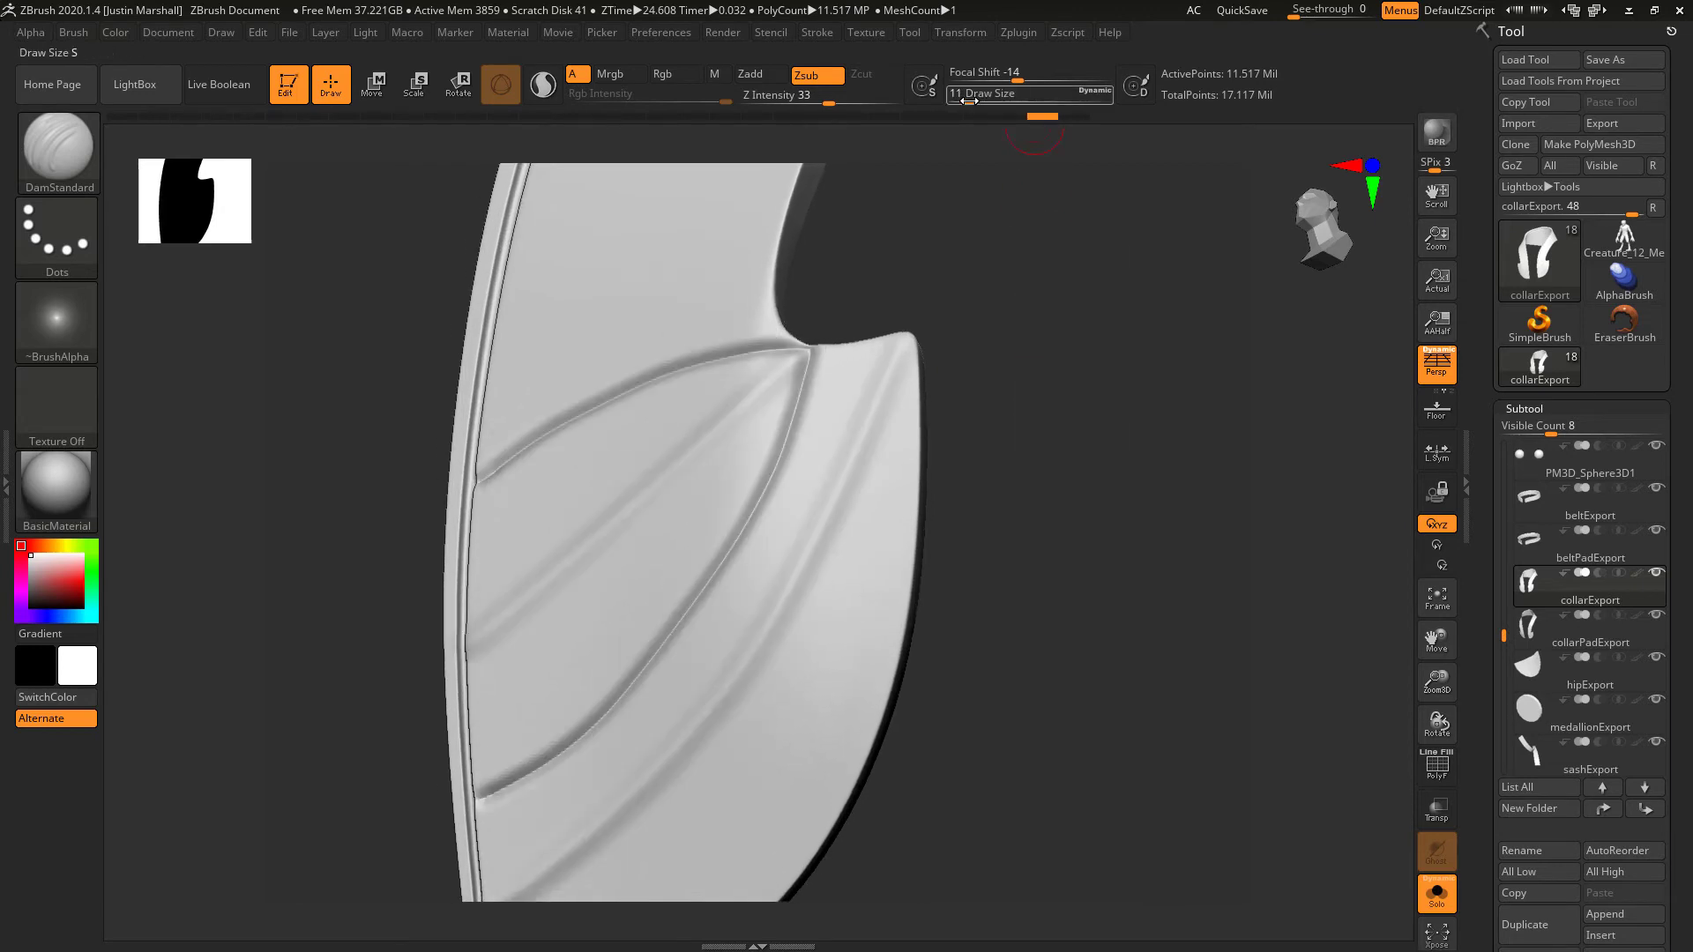
- Tune the DamStandard brush to Draw Size 6, Focal Shift -43 and Z Intensity 26, trying a short crease across the outer fold
left_click_drag(965, 100, 969, 100)
left_click_drag(1015, 74, 996, 76)
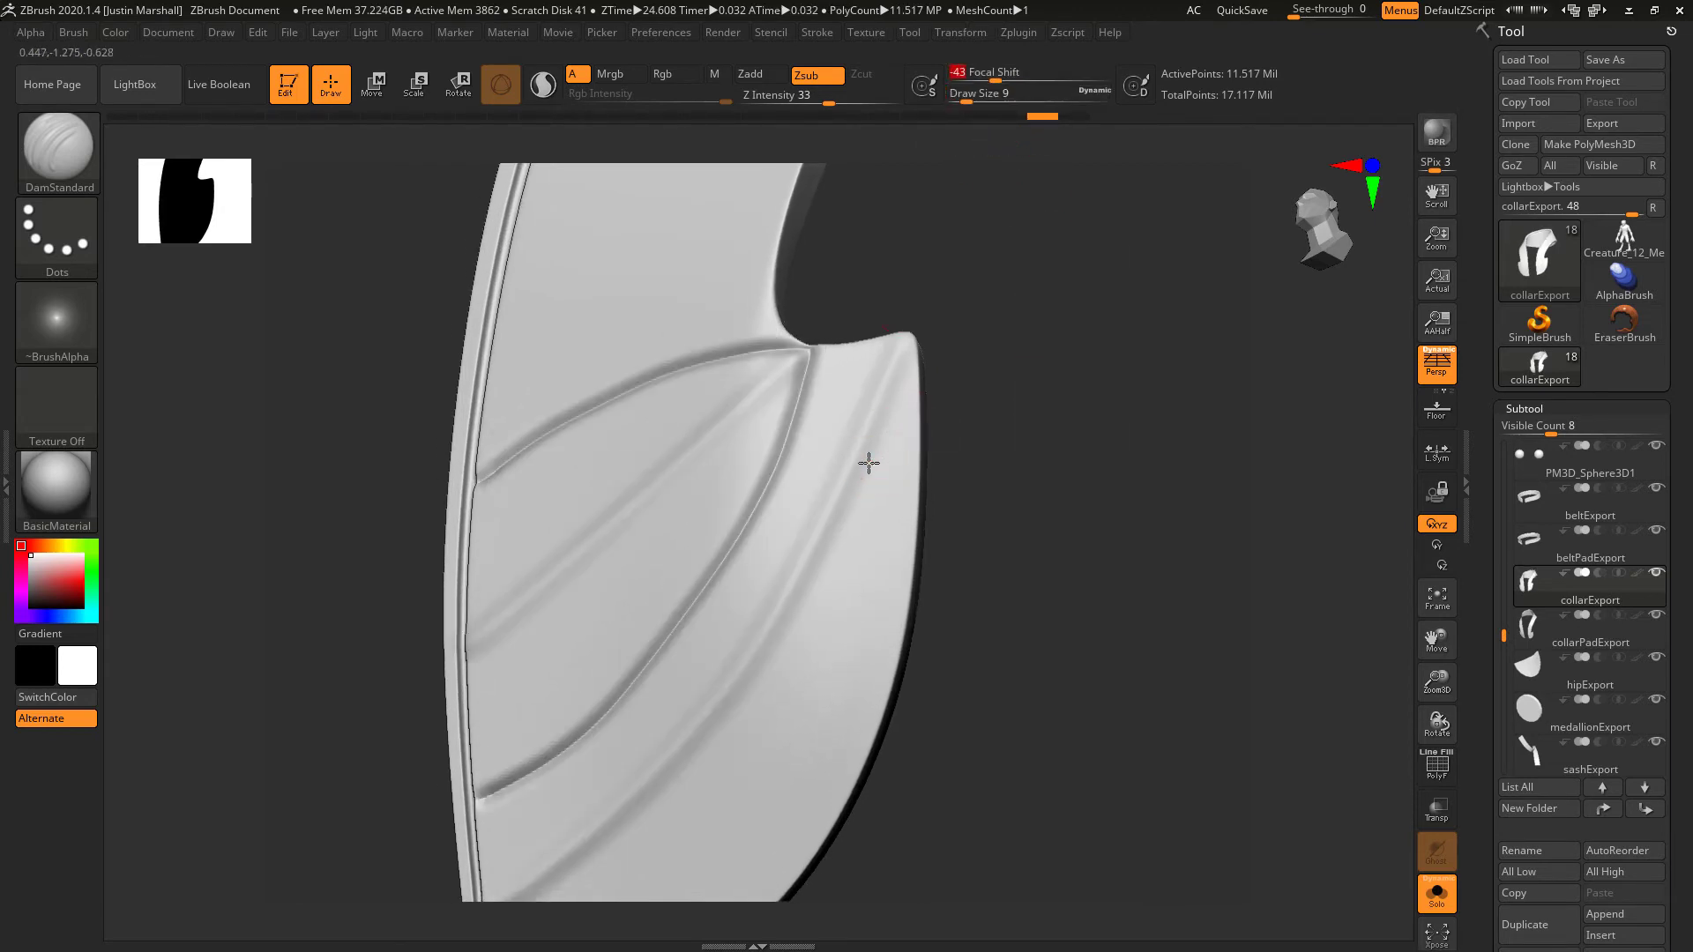
left_click_drag(867, 459, 912, 483)
key("ctrl+z")
left_click(819, 99)
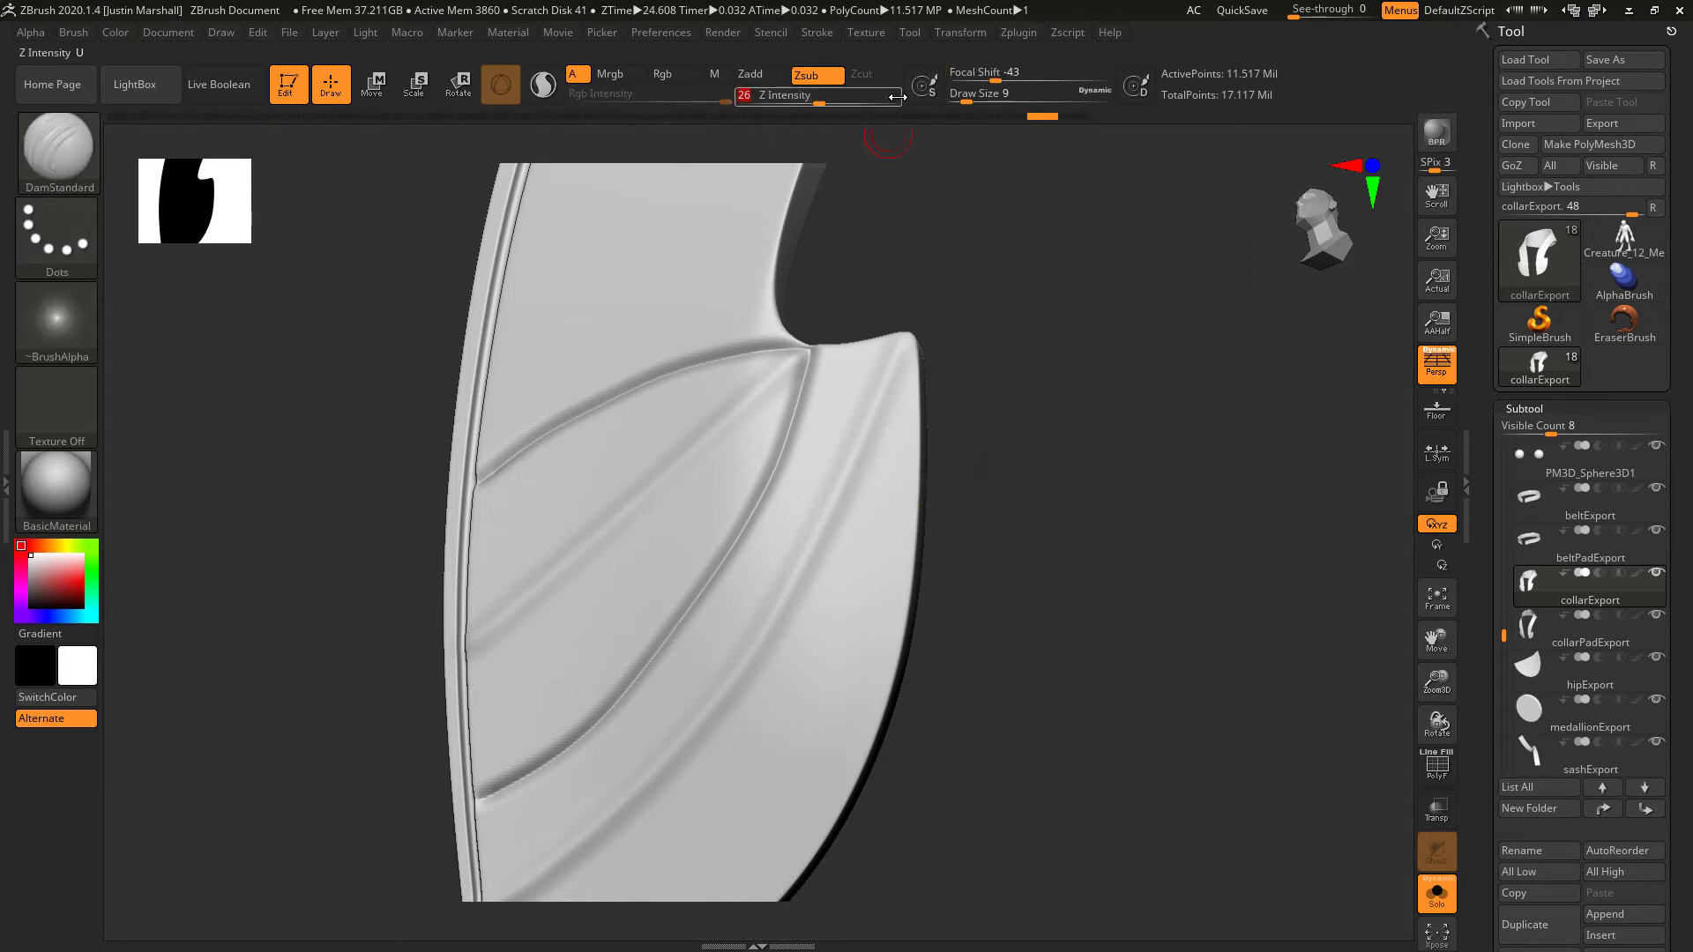
left_click_drag(967, 97, 962, 97)
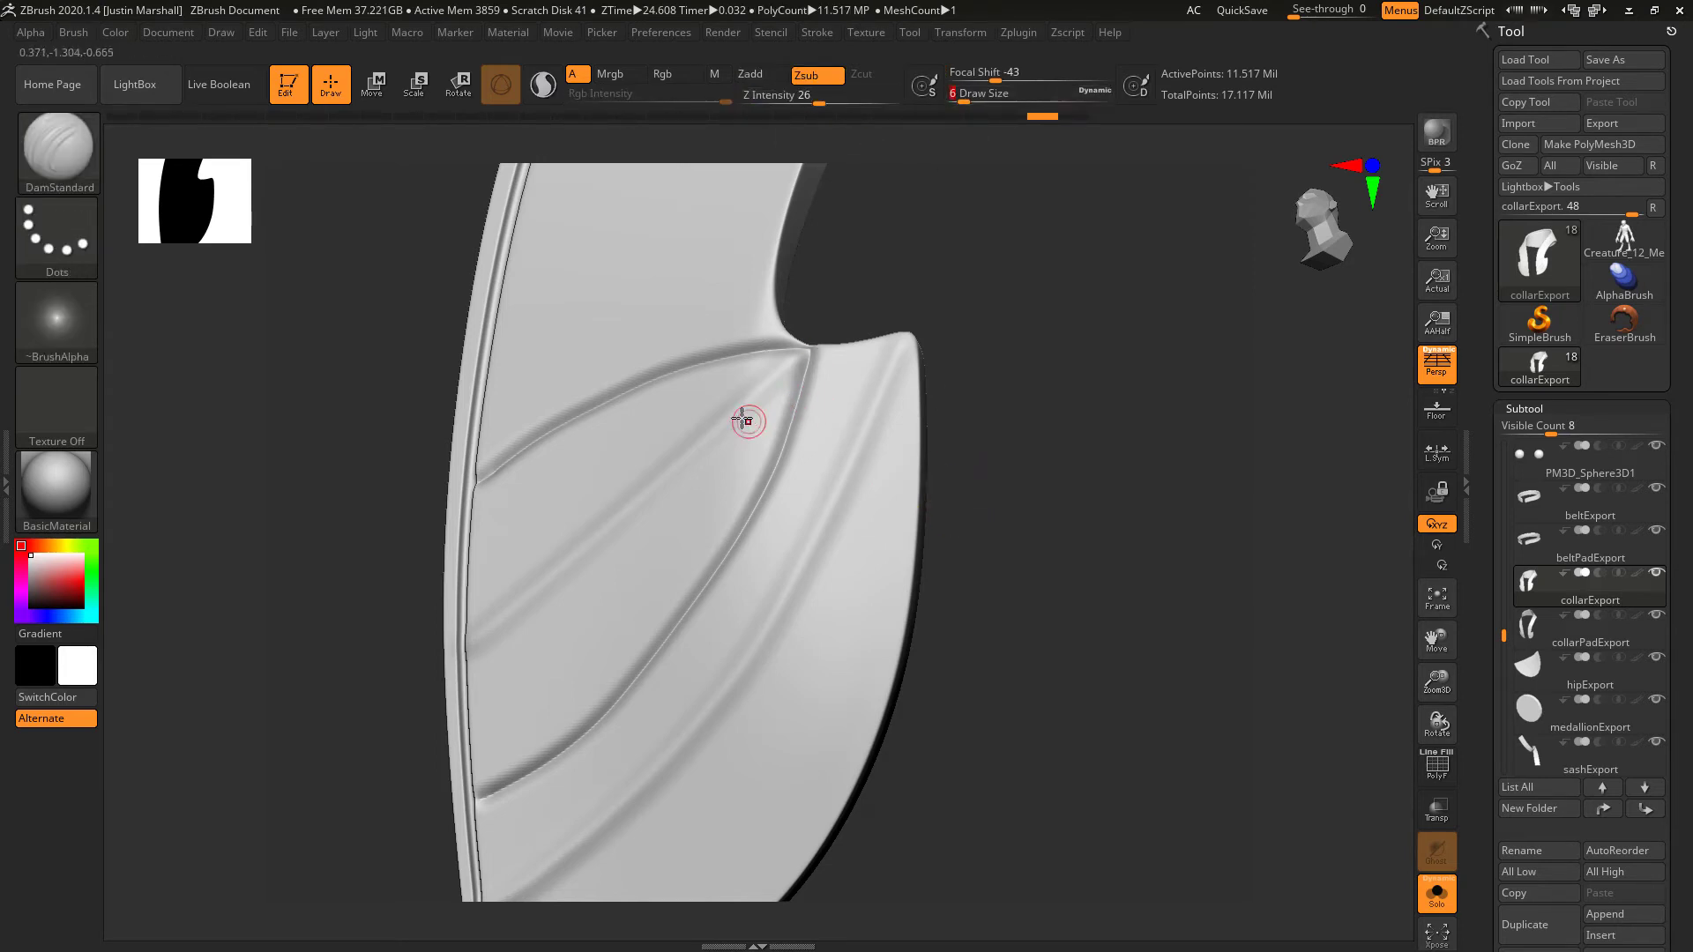
- Carve short, closely spaced wrinkles across the lower half of the leaf-shaped panel, between its middle fold and the lower crease
mouse_move(739, 416)
left_mouse_down()
mouse_move(775, 446)
mouse_move(789, 431)
mouse_move(745, 376)
left_mouse_up()
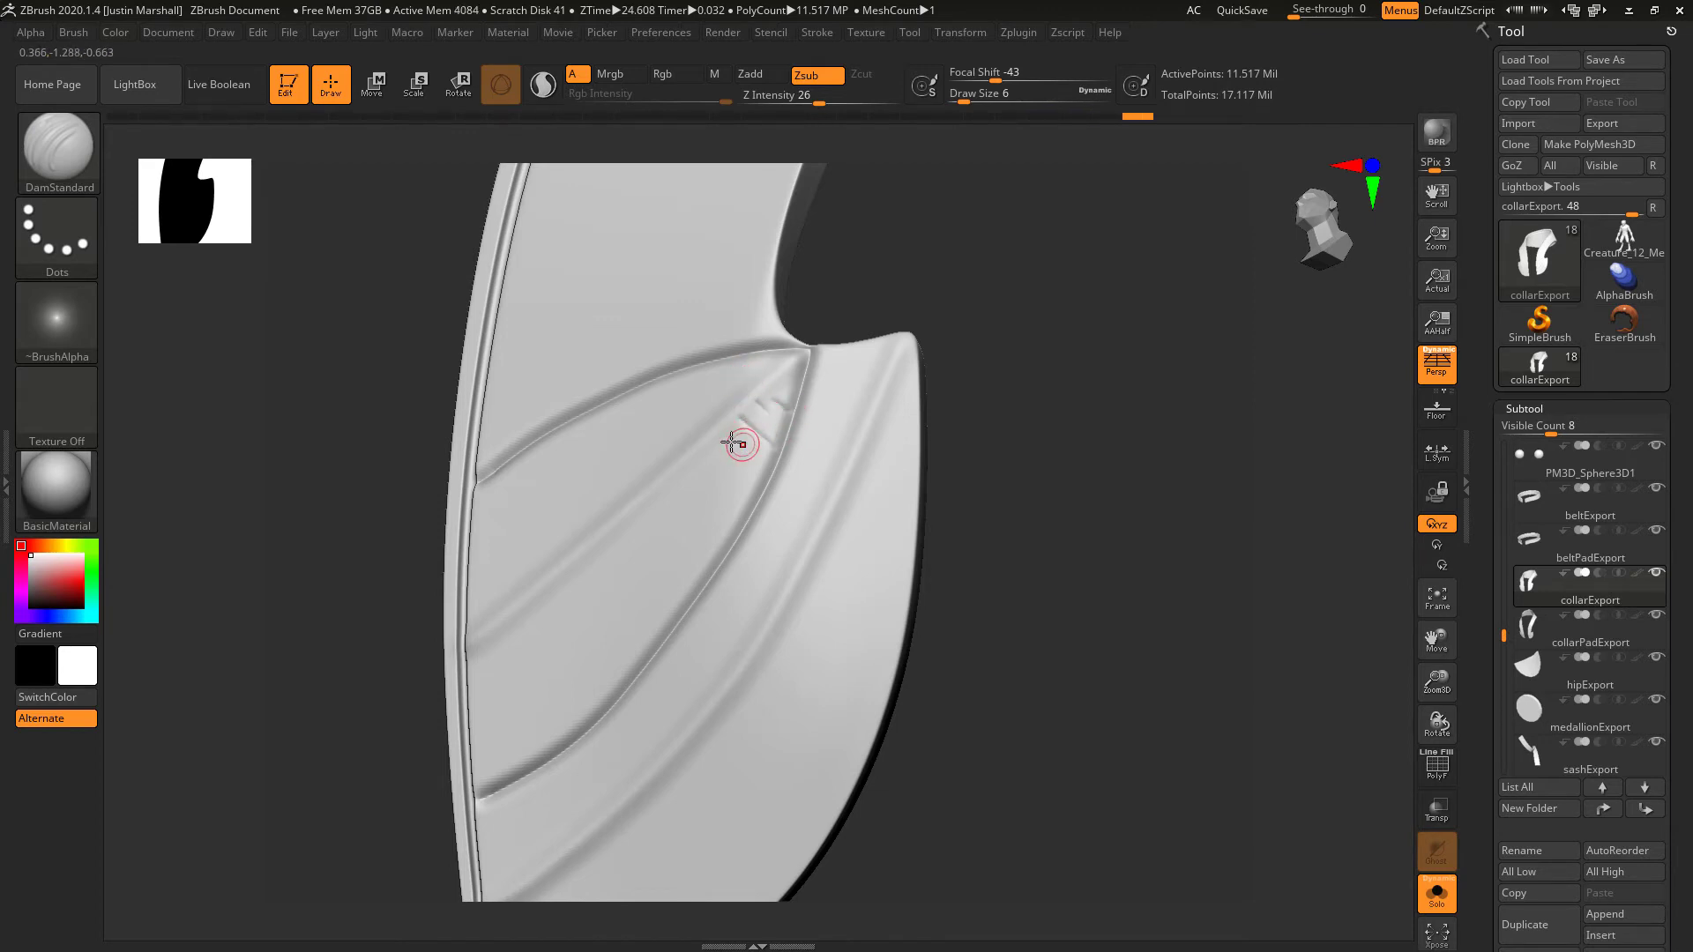
mouse_move(720, 441)
left_mouse_down()
mouse_move(770, 484)
mouse_move(700, 448)
mouse_move(737, 537)
left_mouse_up()
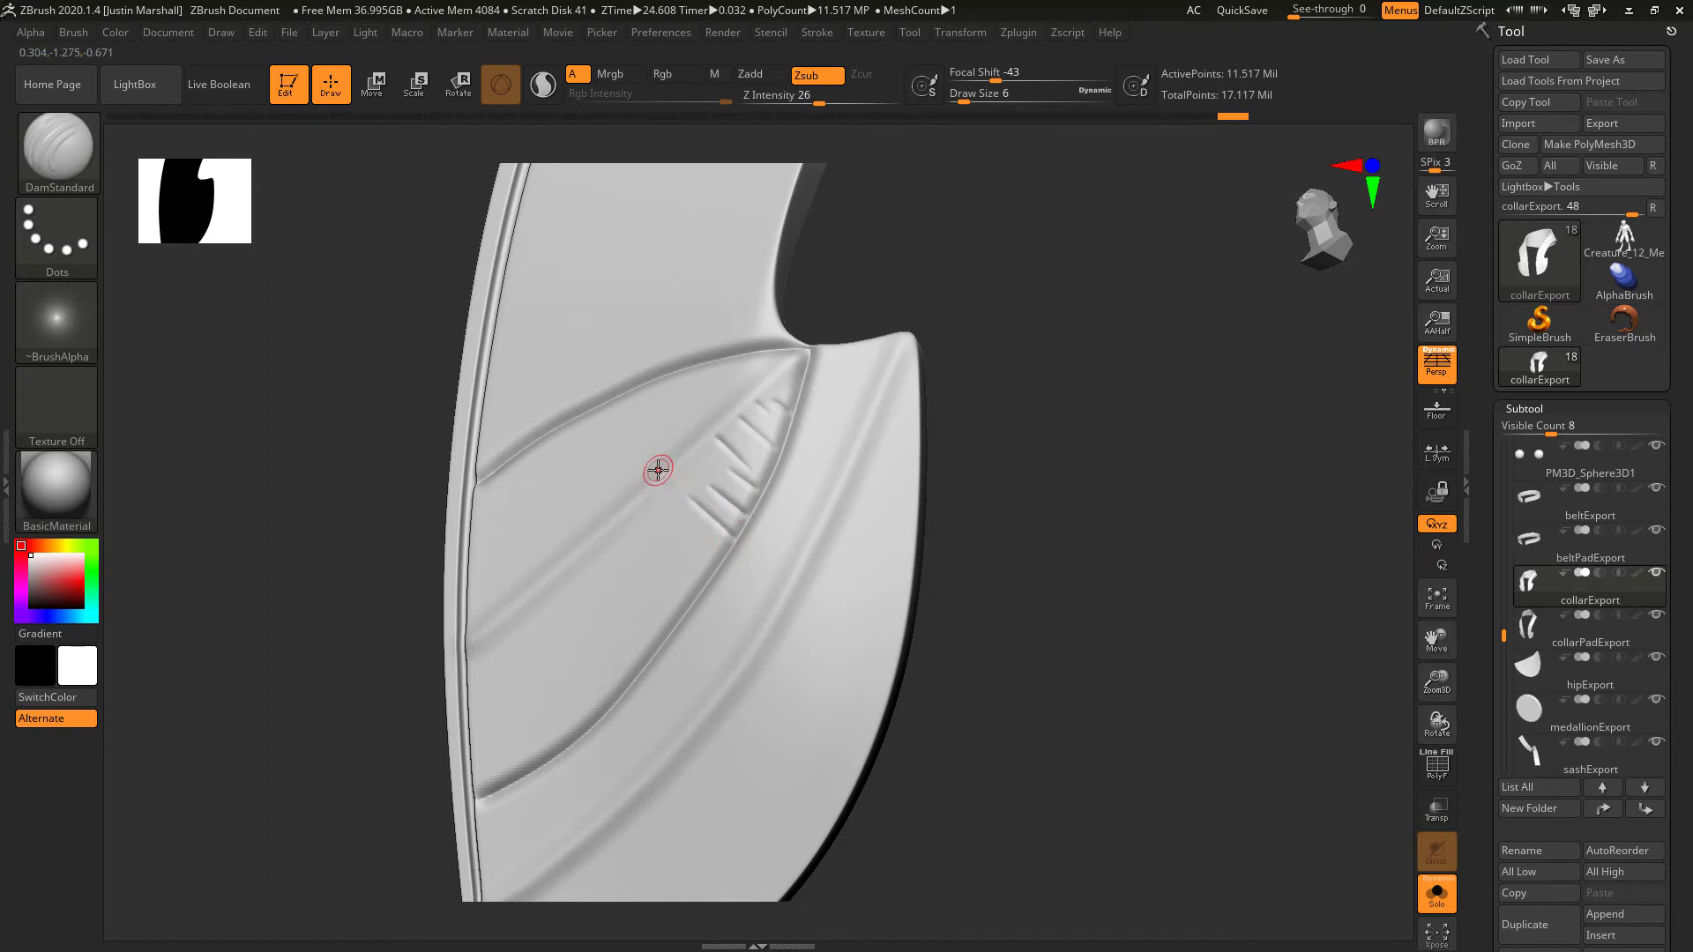
mouse_move(651, 502)
left_mouse_down()
mouse_move(672, 532)
mouse_move(647, 499)
left_mouse_up()
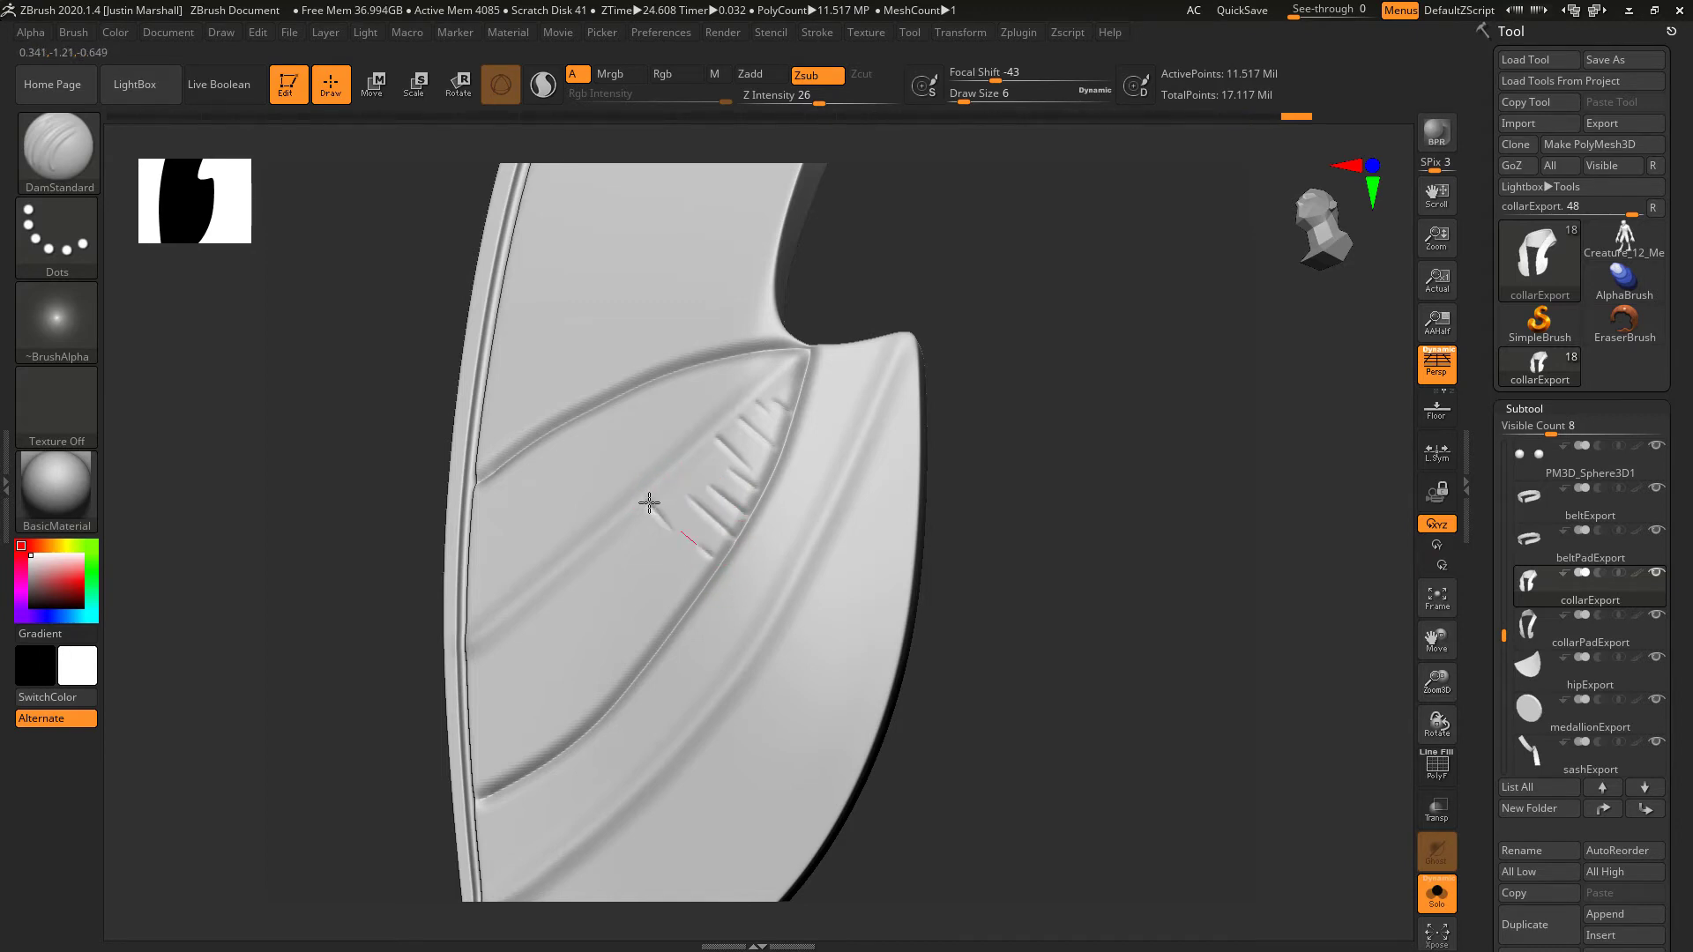
left_click_drag(704, 583, 712, 597)
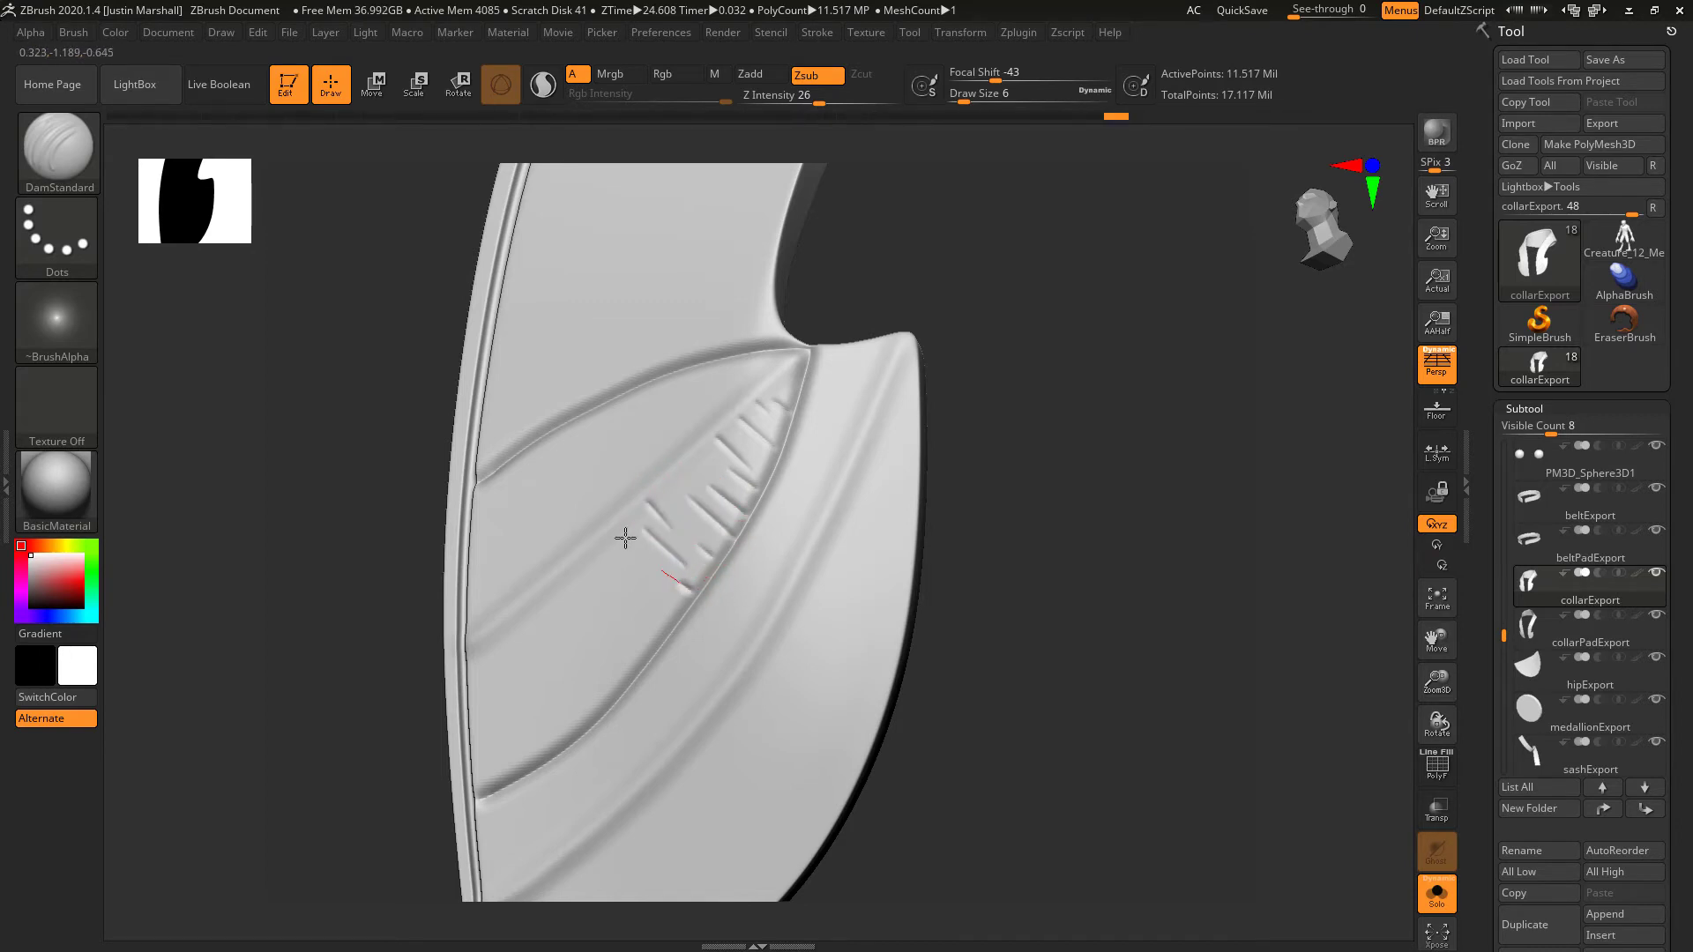
left_click_drag(626, 538, 617, 527)
mouse_move(677, 624)
left_mouse_down()
mouse_move(582, 558)
mouse_move(624, 567)
mouse_move(653, 649)
left_mouse_up()
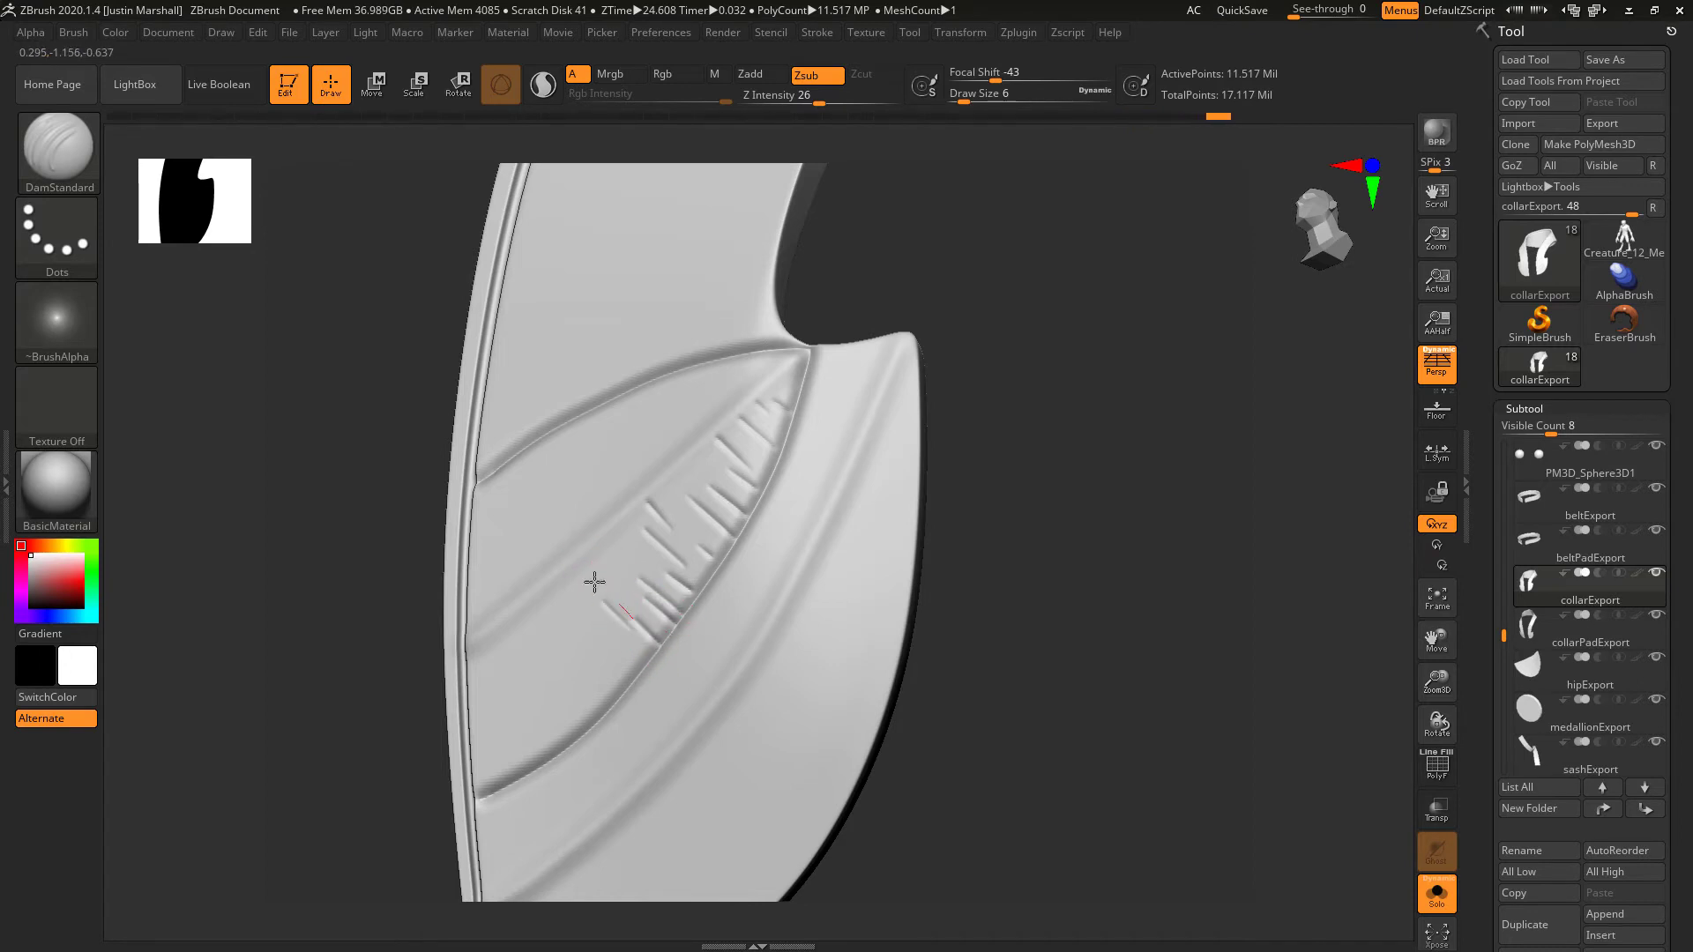
left_click_drag(595, 582, 577, 571)
left_click_drag(636, 684, 554, 604)
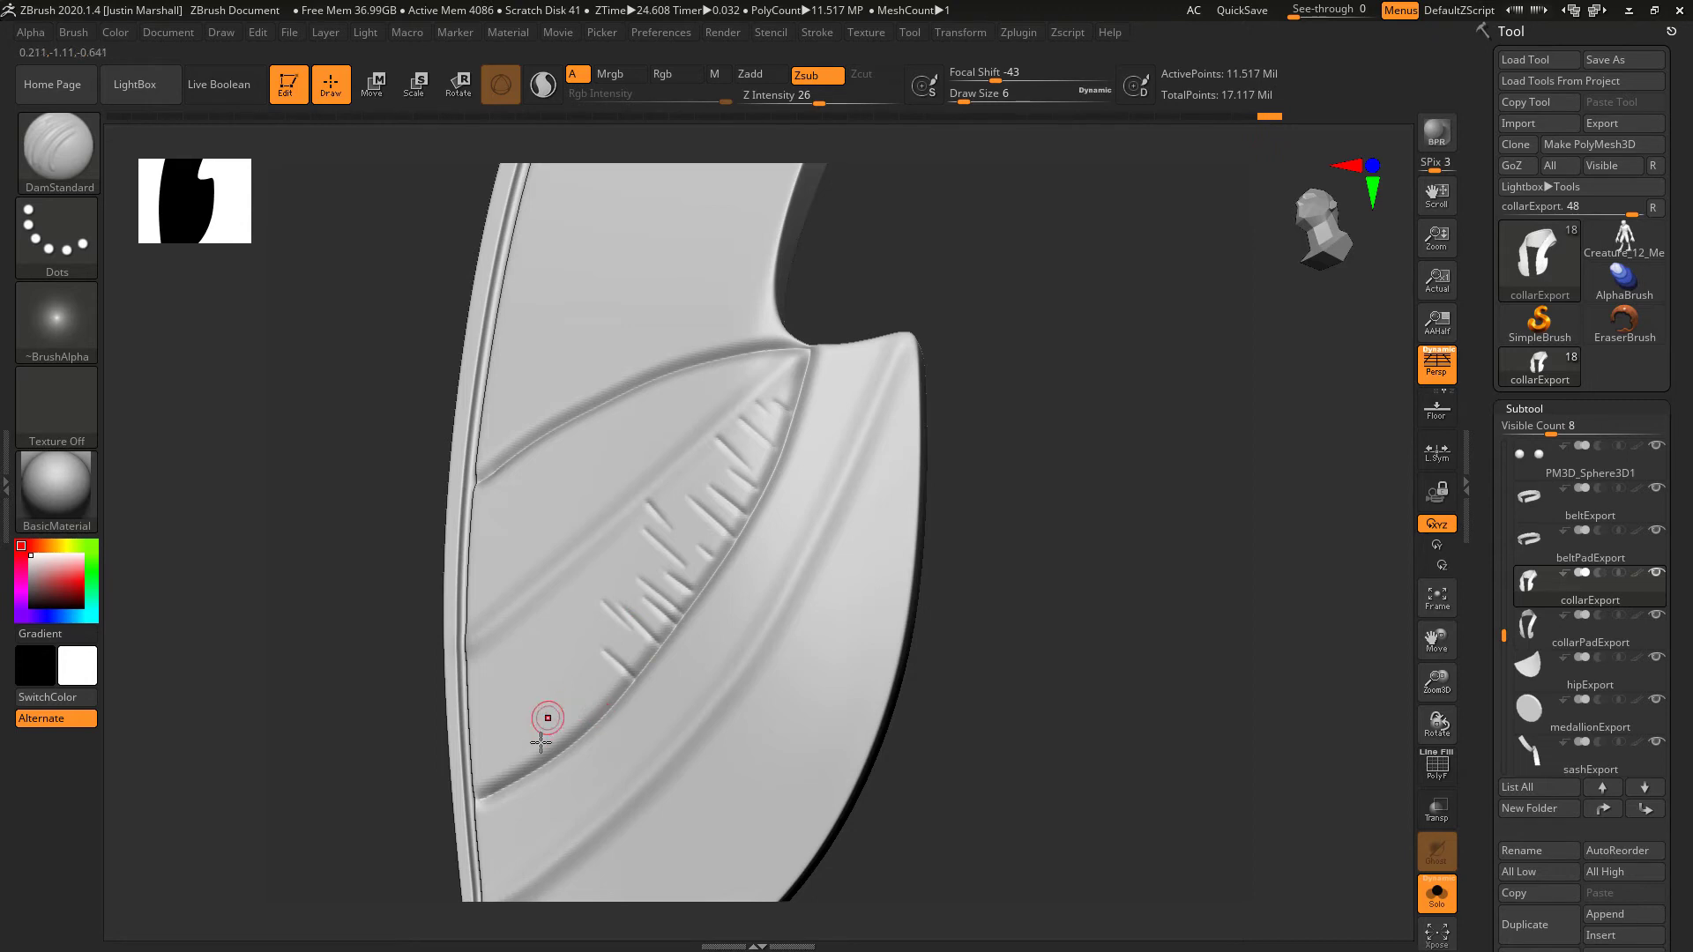
mouse_move(469, 725)
left_mouse_down()
mouse_move(461, 661)
mouse_move(548, 691)
mouse_move(605, 742)
mouse_move(496, 666)
left_mouse_up()
mouse_move(589, 719)
left_mouse_down()
mouse_move(544, 672)
mouse_move(556, 646)
mouse_move(524, 613)
mouse_move(598, 653)
left_mouse_up()
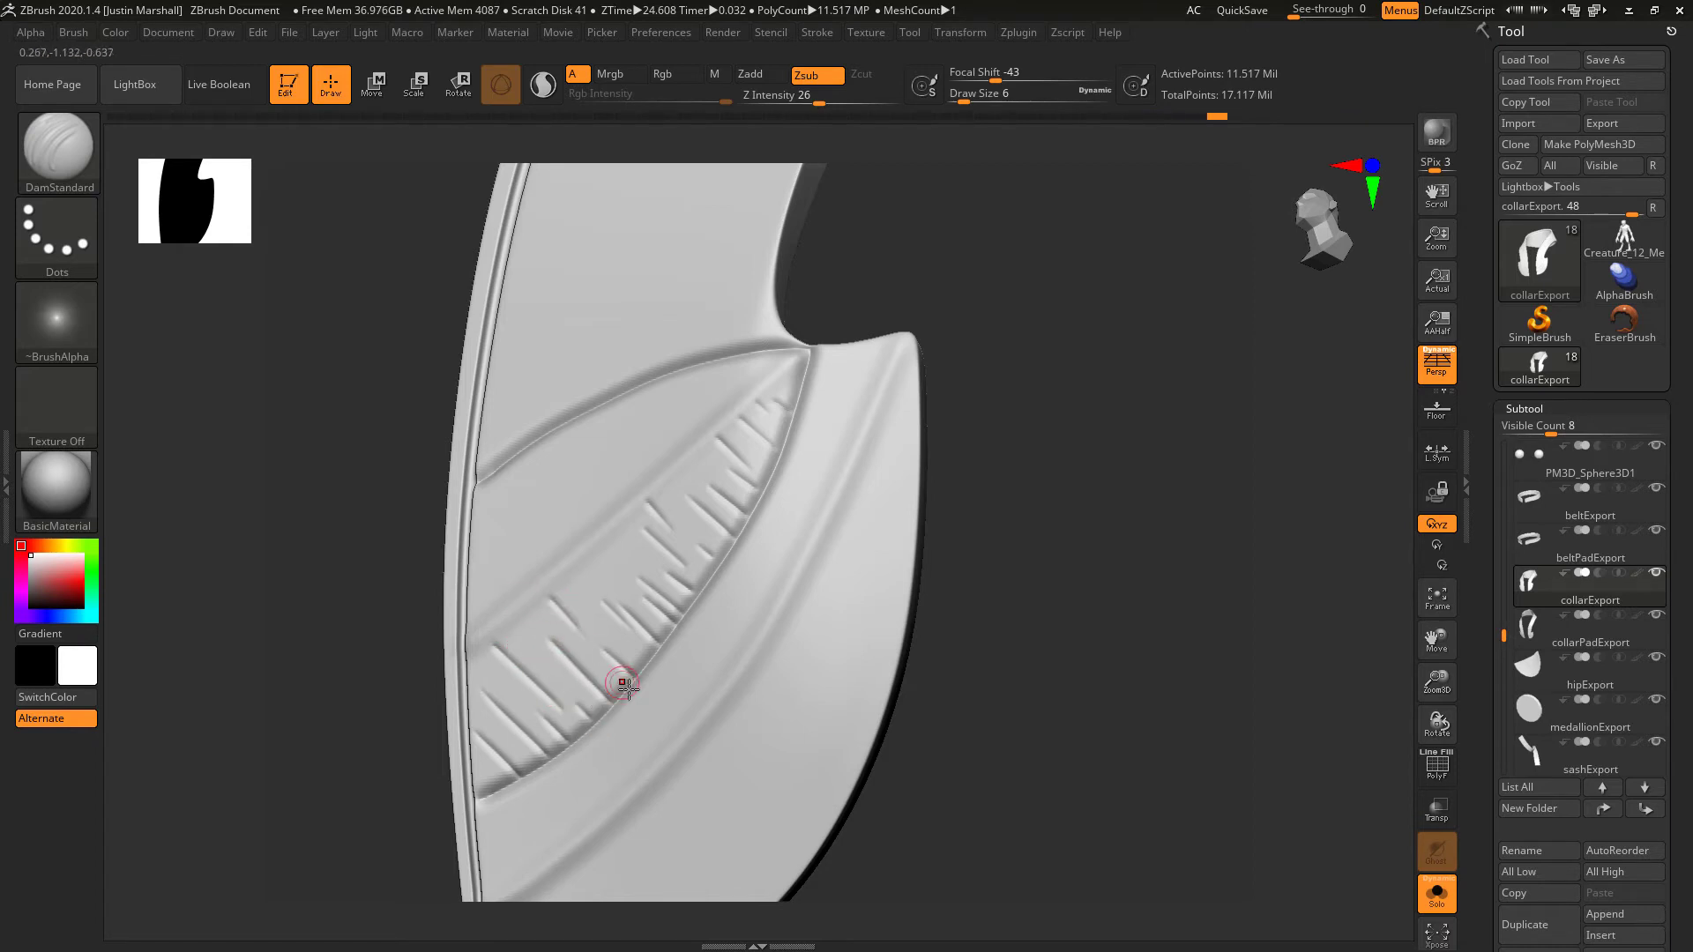
left_click_drag(597, 563, 673, 641)
left_click_drag(614, 544, 696, 624)
left_click_drag(575, 592, 659, 686)
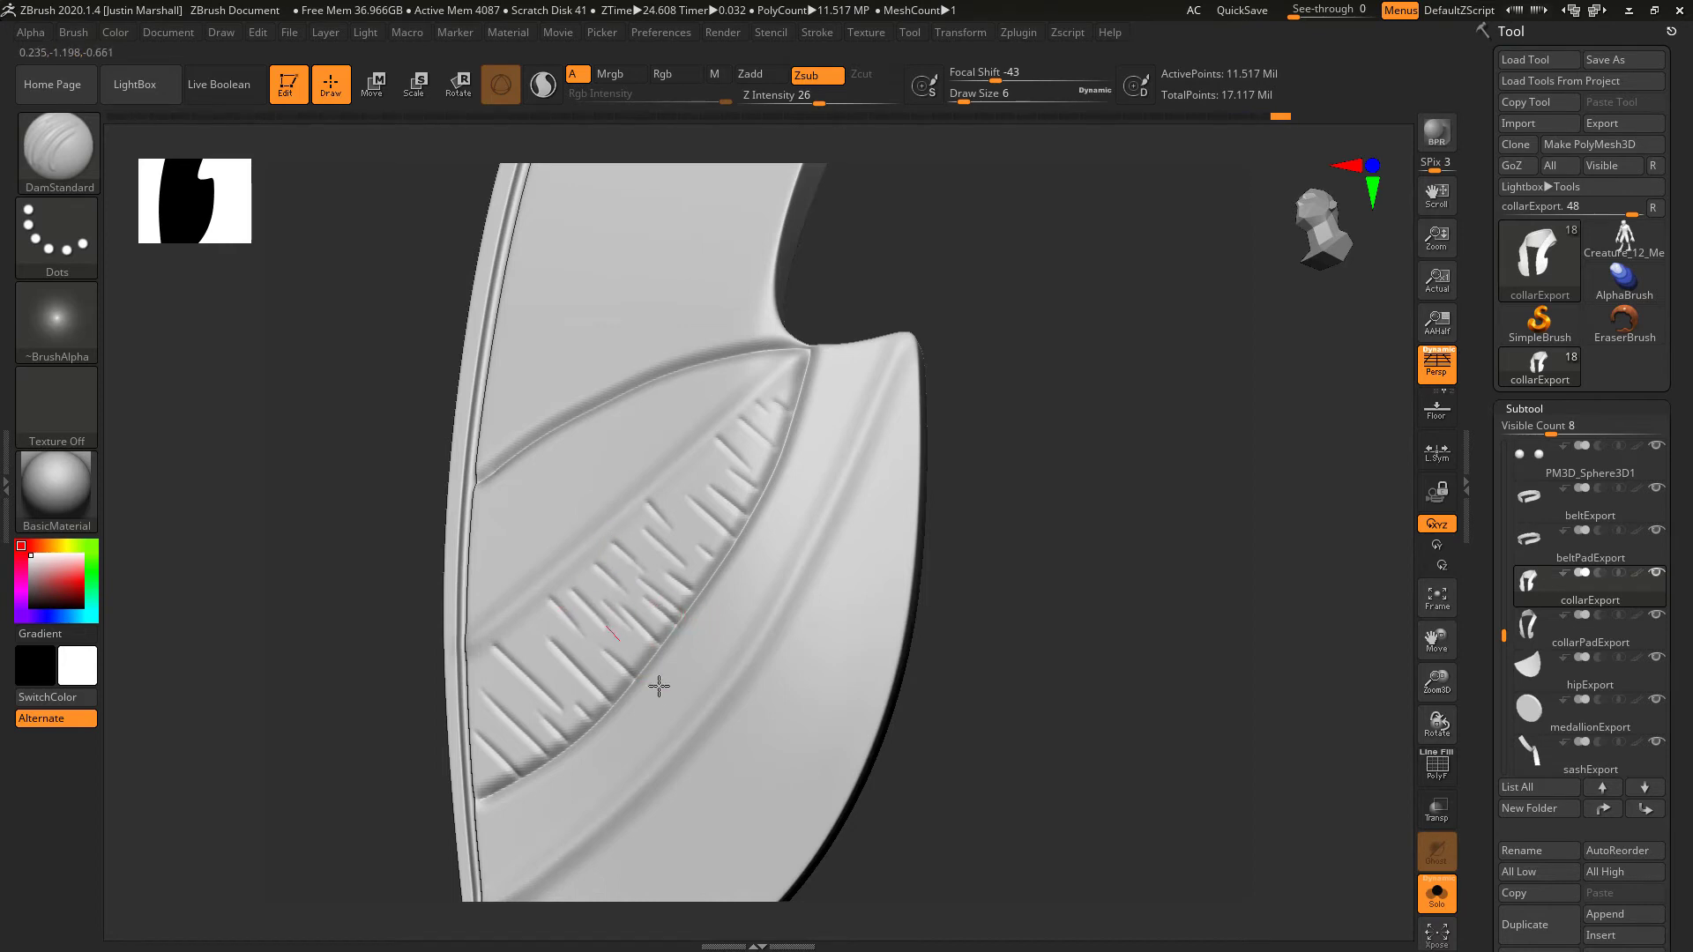
- Carve matching short wrinkles across the upper half of the leaf-shaped panel, from the upper crease towards the middle fold
left_click_drag(516, 516, 551, 553)
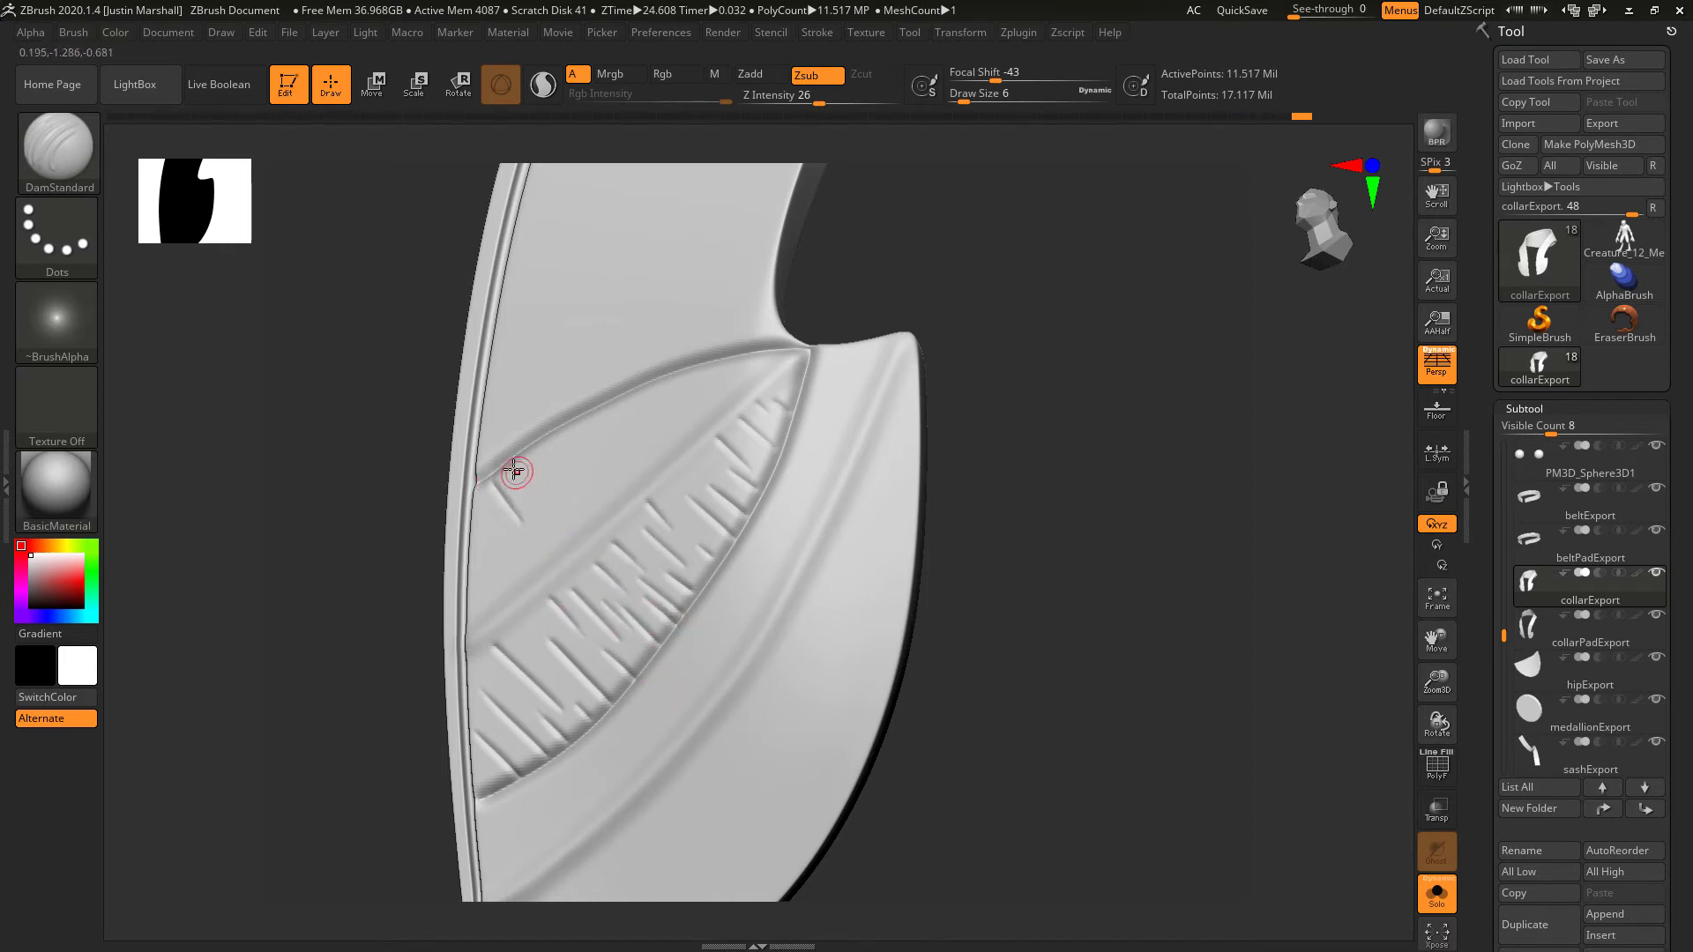
mouse_move(514, 462)
left_mouse_down()
mouse_move(579, 541)
mouse_move(505, 478)
mouse_move(488, 508)
mouse_move(522, 556)
left_mouse_up()
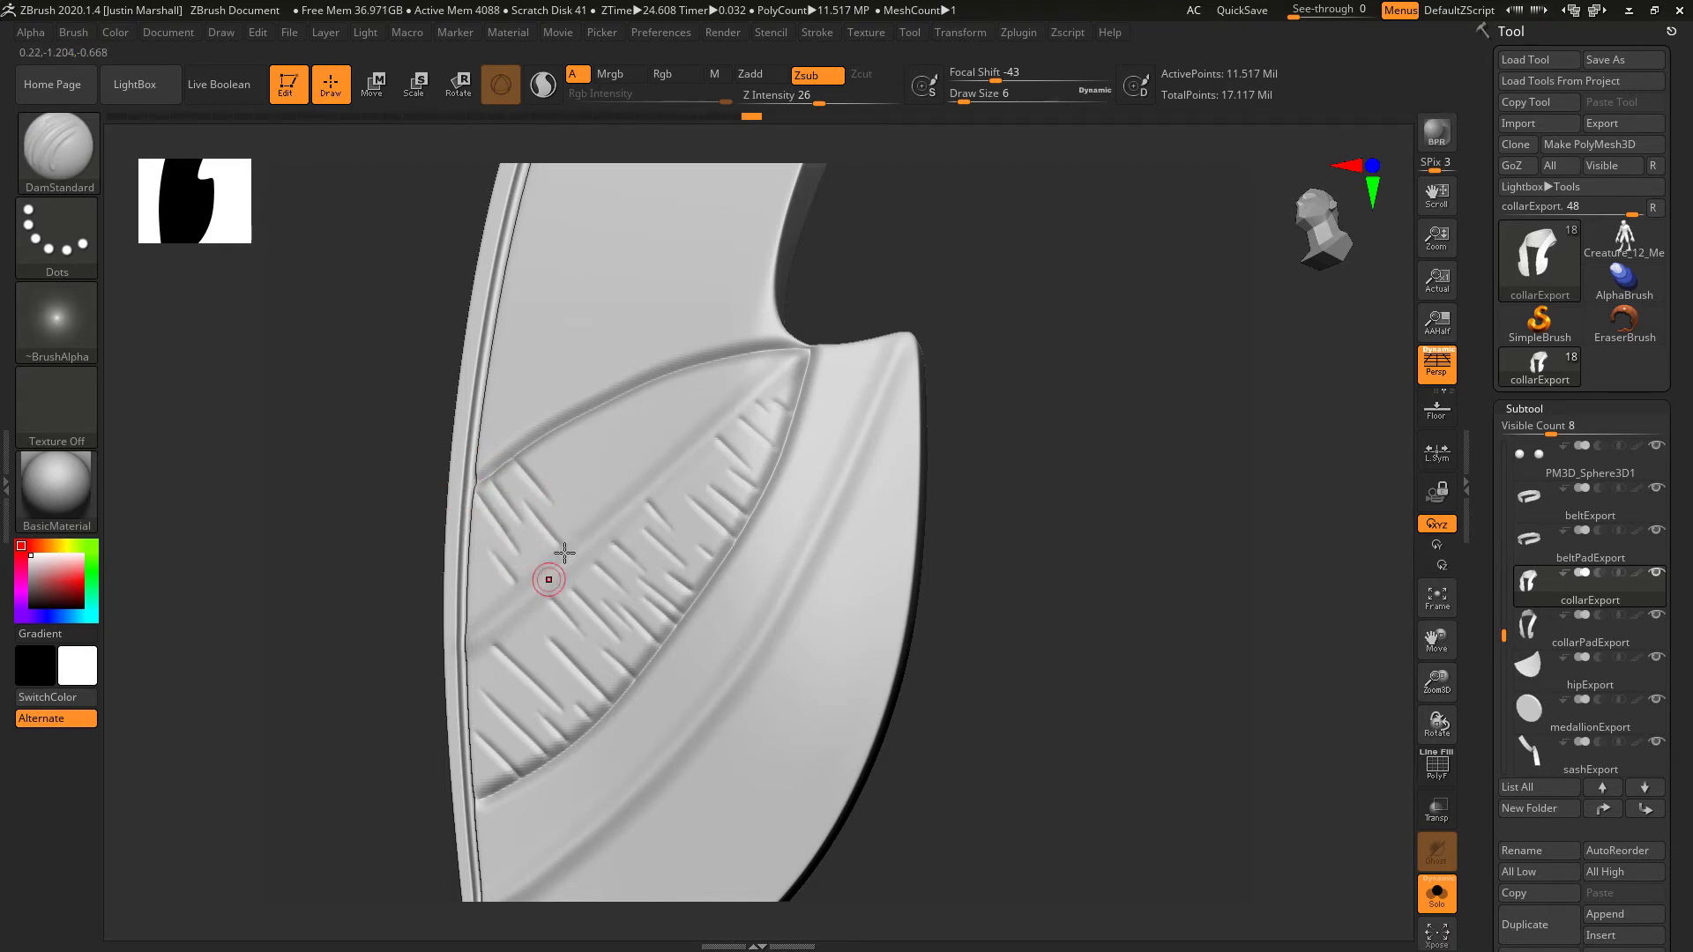
left_click_drag(602, 516, 611, 518)
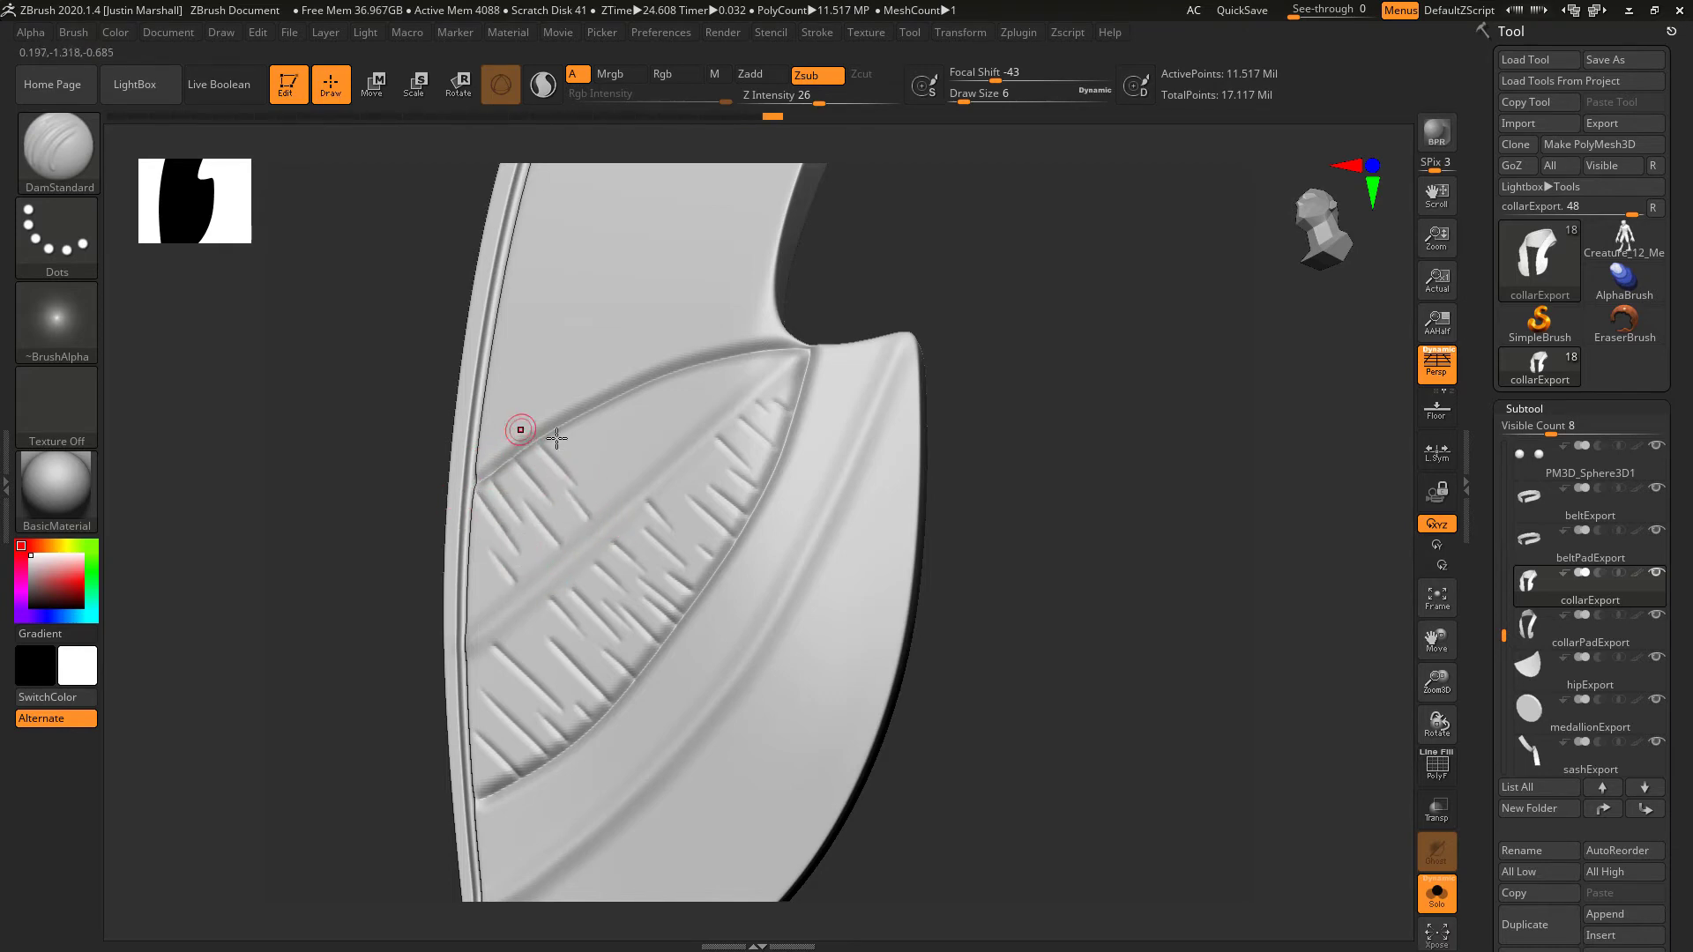
left_click_drag(567, 422, 615, 499)
mouse_move(593, 408)
left_mouse_down()
mouse_move(652, 459)
mouse_move(629, 483)
left_mouse_up()
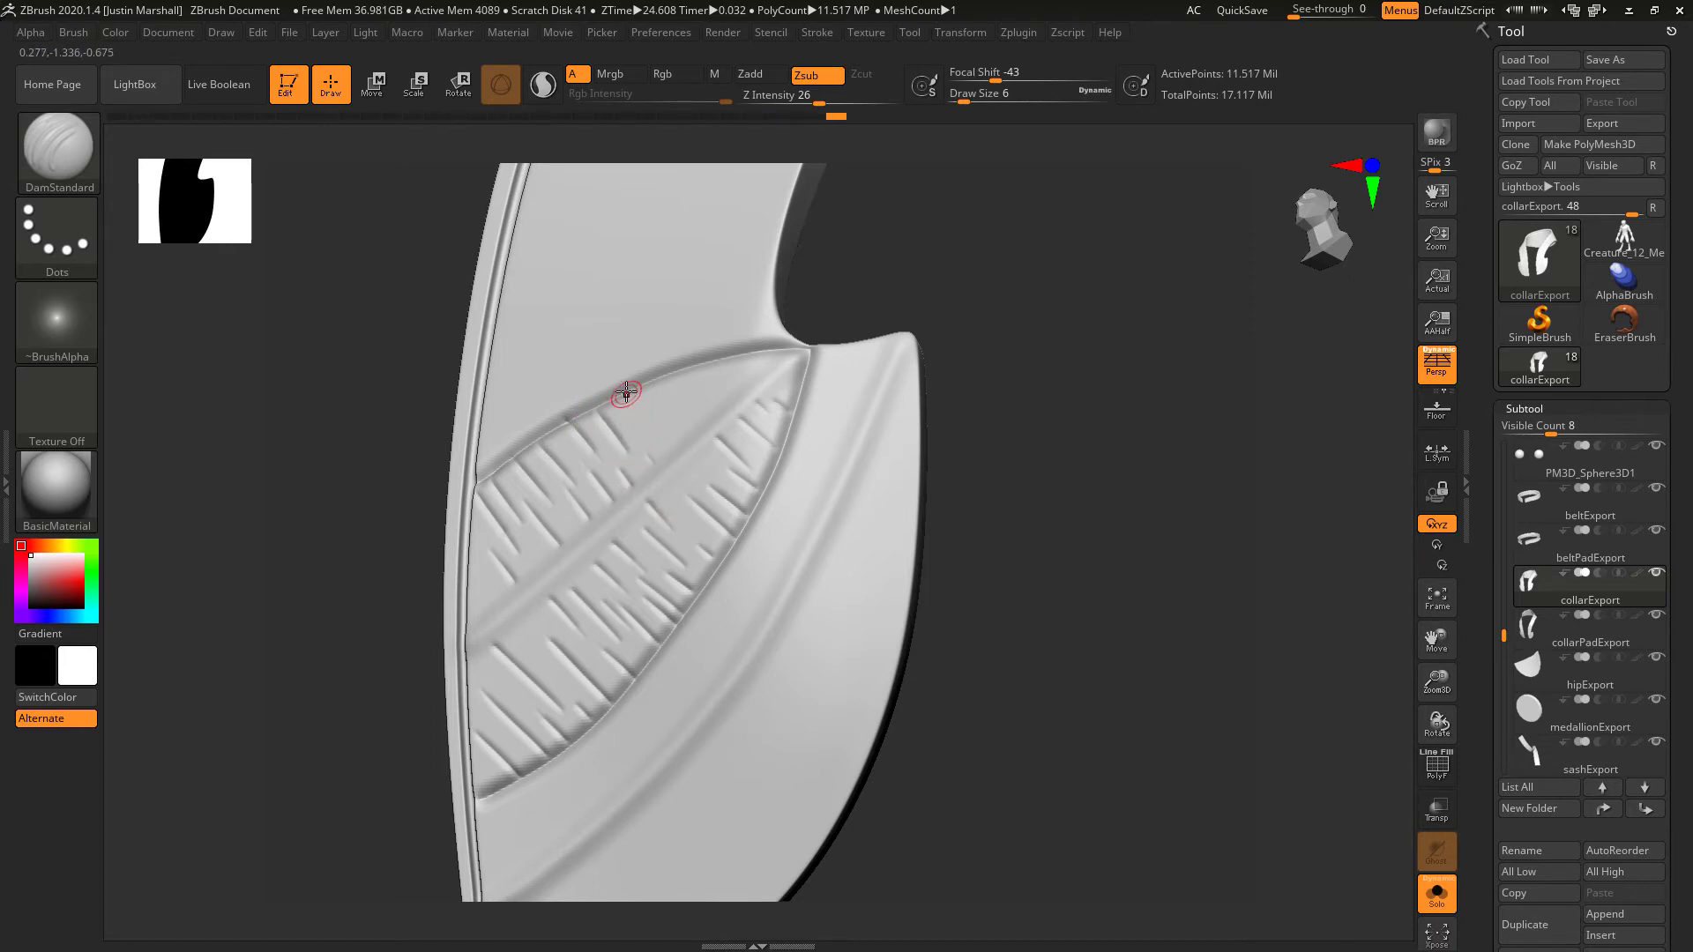
mouse_move(627, 394)
left_mouse_down()
mouse_move(655, 425)
mouse_move(725, 438)
left_mouse_up()
mouse_move(695, 357)
left_mouse_down()
mouse_move(744, 423)
mouse_move(733, 371)
mouse_move(762, 402)
mouse_move(703, 351)
left_mouse_up()
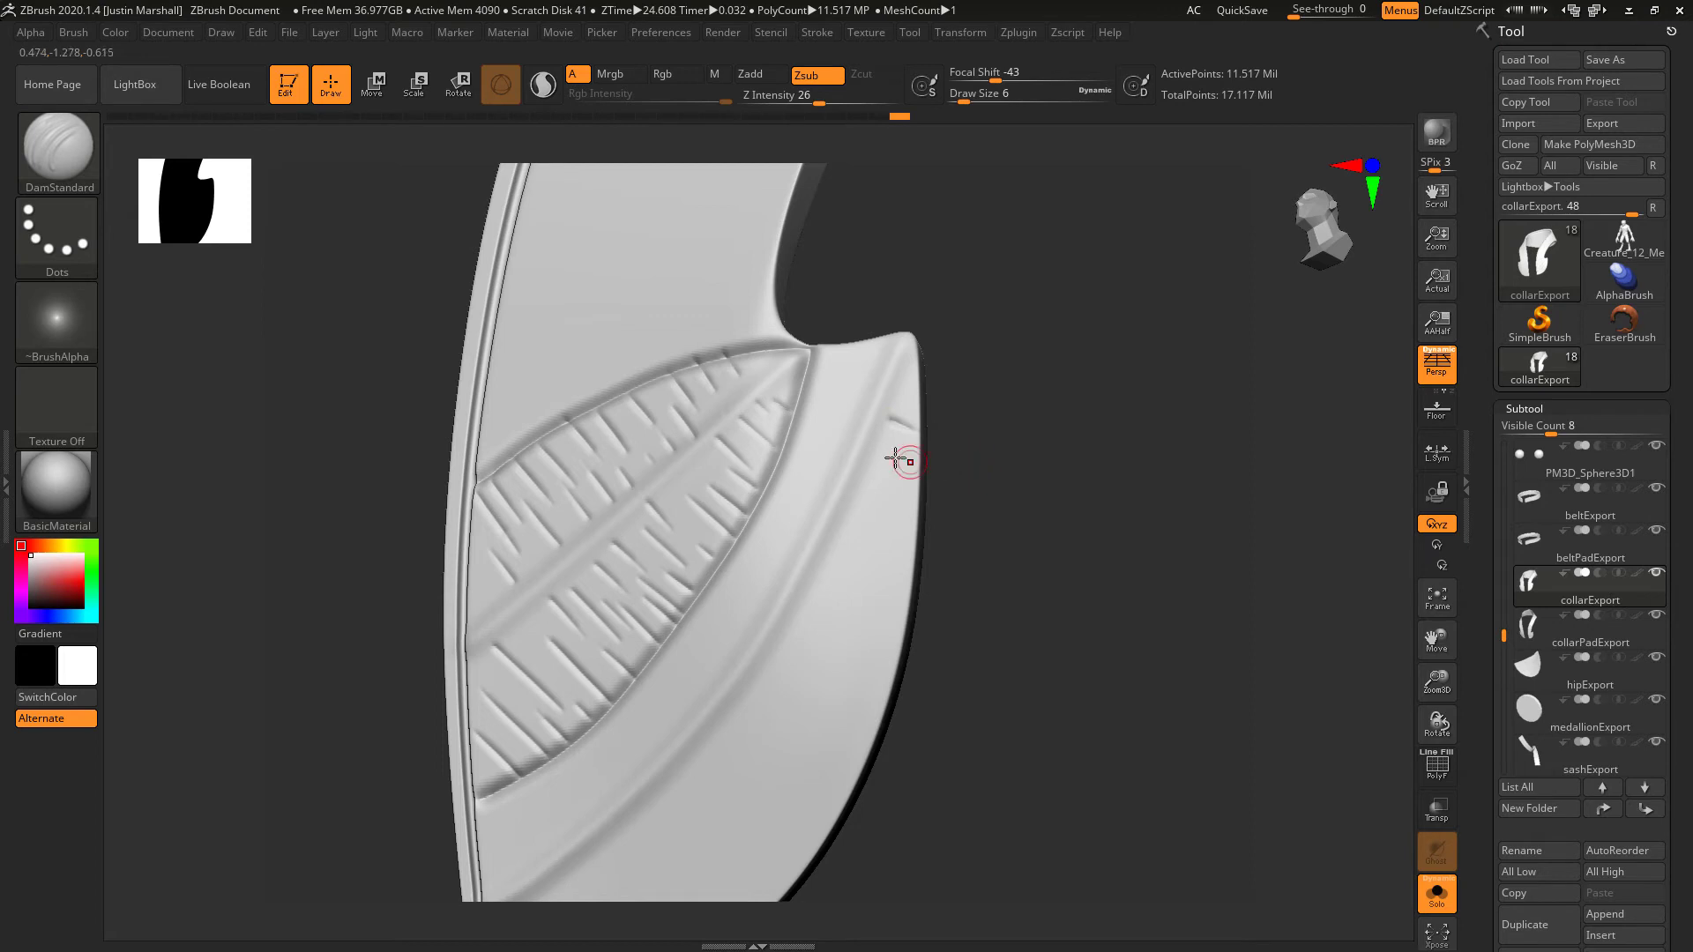
- Carve short wrinkles inward from the flap's outer edge towards the outer fold
left_click_drag(915, 475, 869, 456)
left_click_drag(904, 521, 849, 498)
left_click_drag(884, 566, 834, 537)
left_click_drag(909, 612, 860, 584)
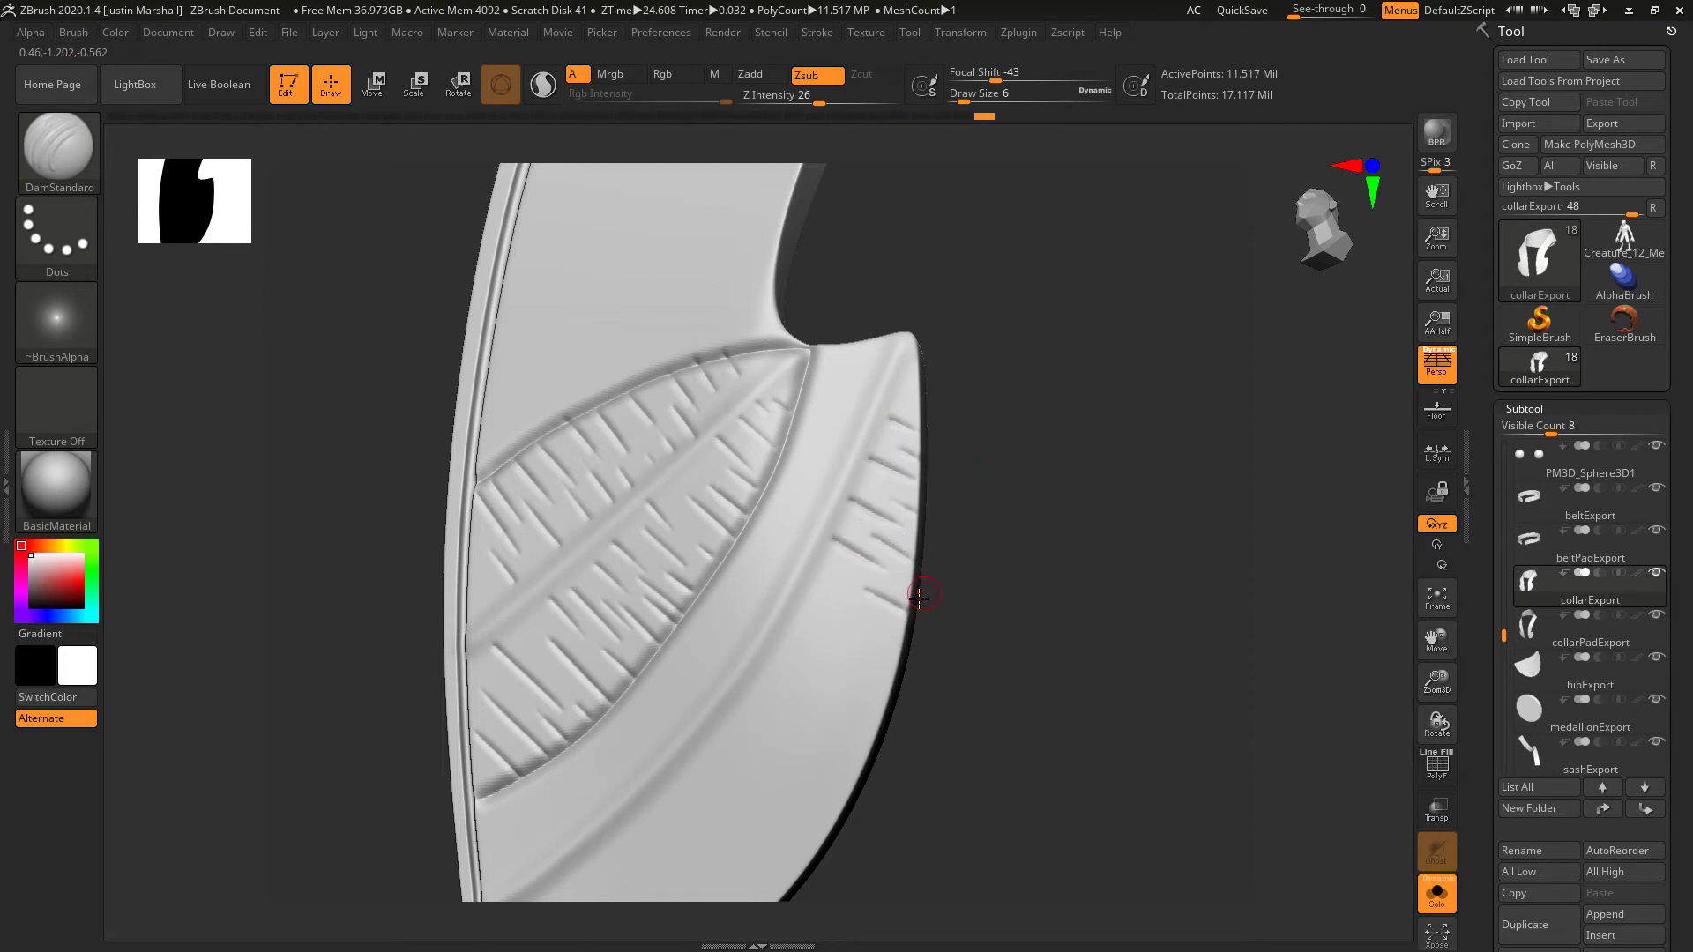
left_click_drag(998, 596, 882, 489)
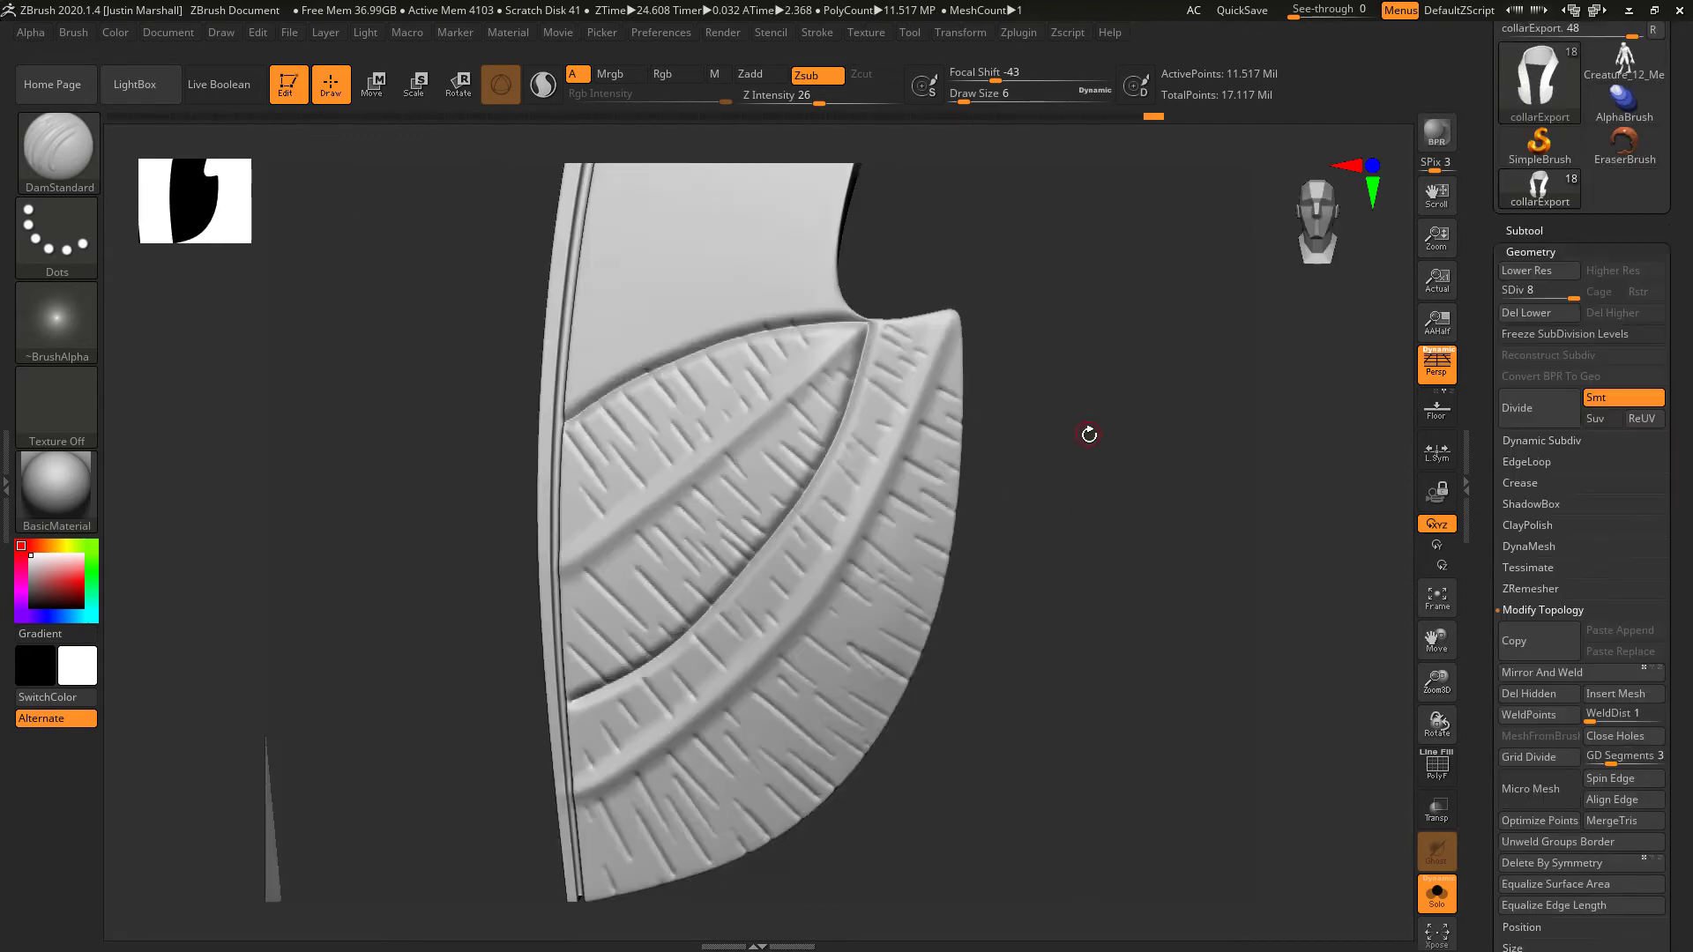
- Try a DamStandard crease with Draw Size 41 up the plain collar strap above the leaf-shaped panel
mouse_move(1088, 435)
left_mouse_down()
mouse_move(1036, 354)
mouse_move(1084, 438)
mouse_move(1040, 370)
mouse_move(1006, 657)
mouse_move(1029, 504)
mouse_move(1038, 550)
left_mouse_up()
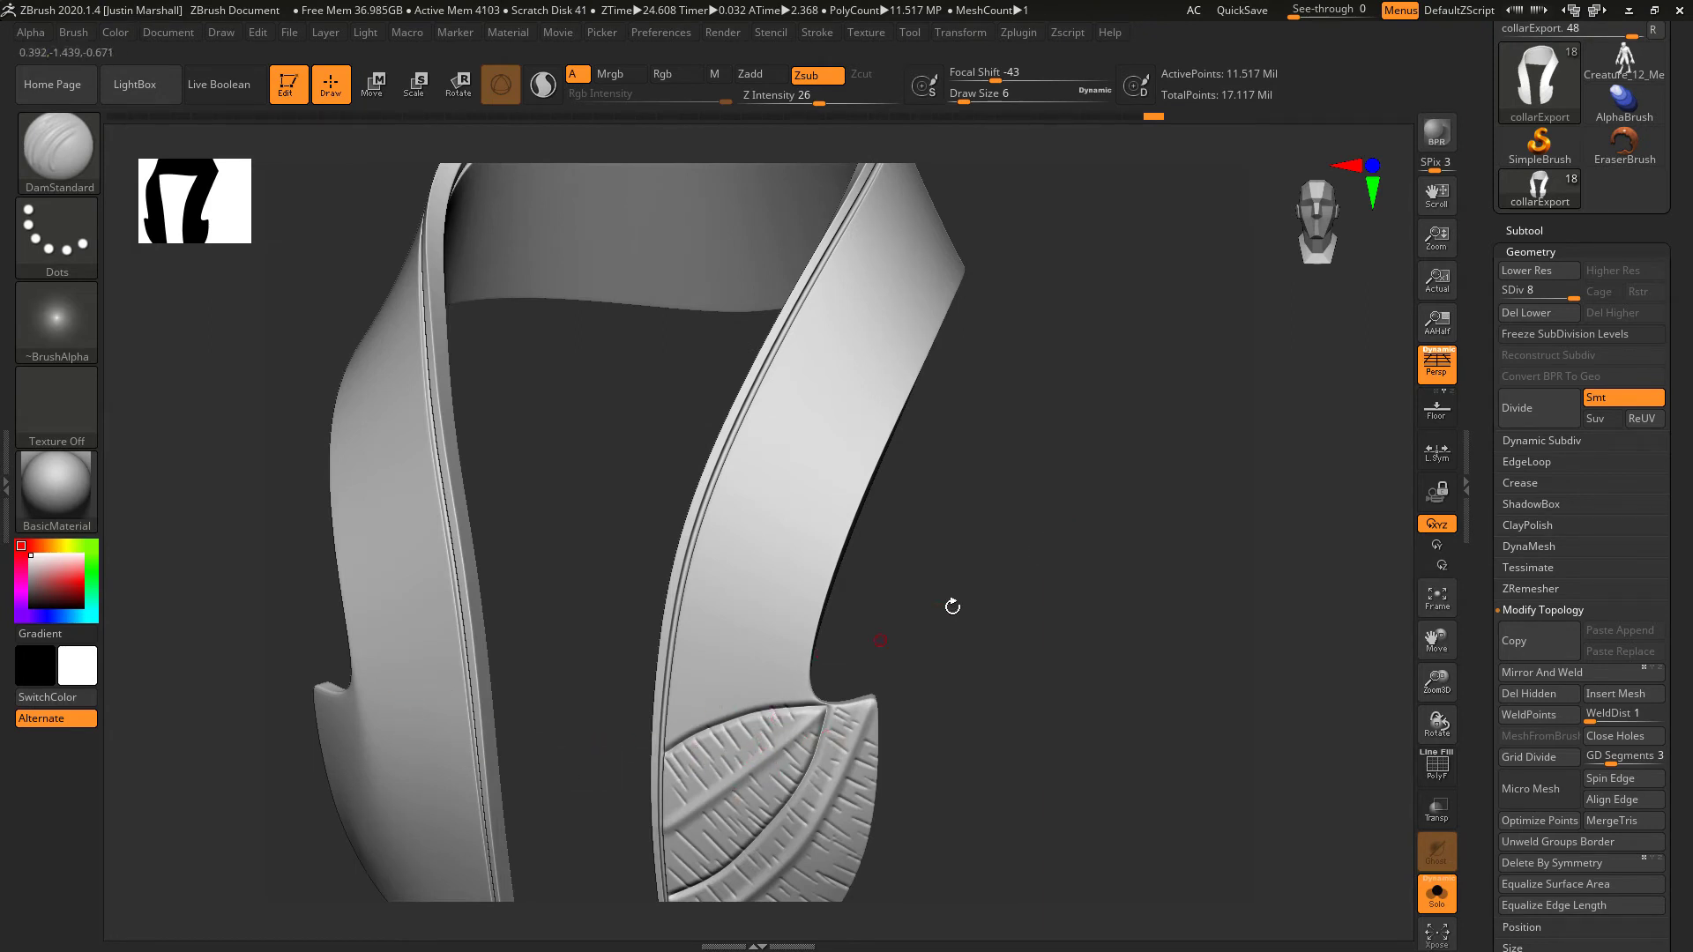
left_click_drag(983, 543, 743, 558)
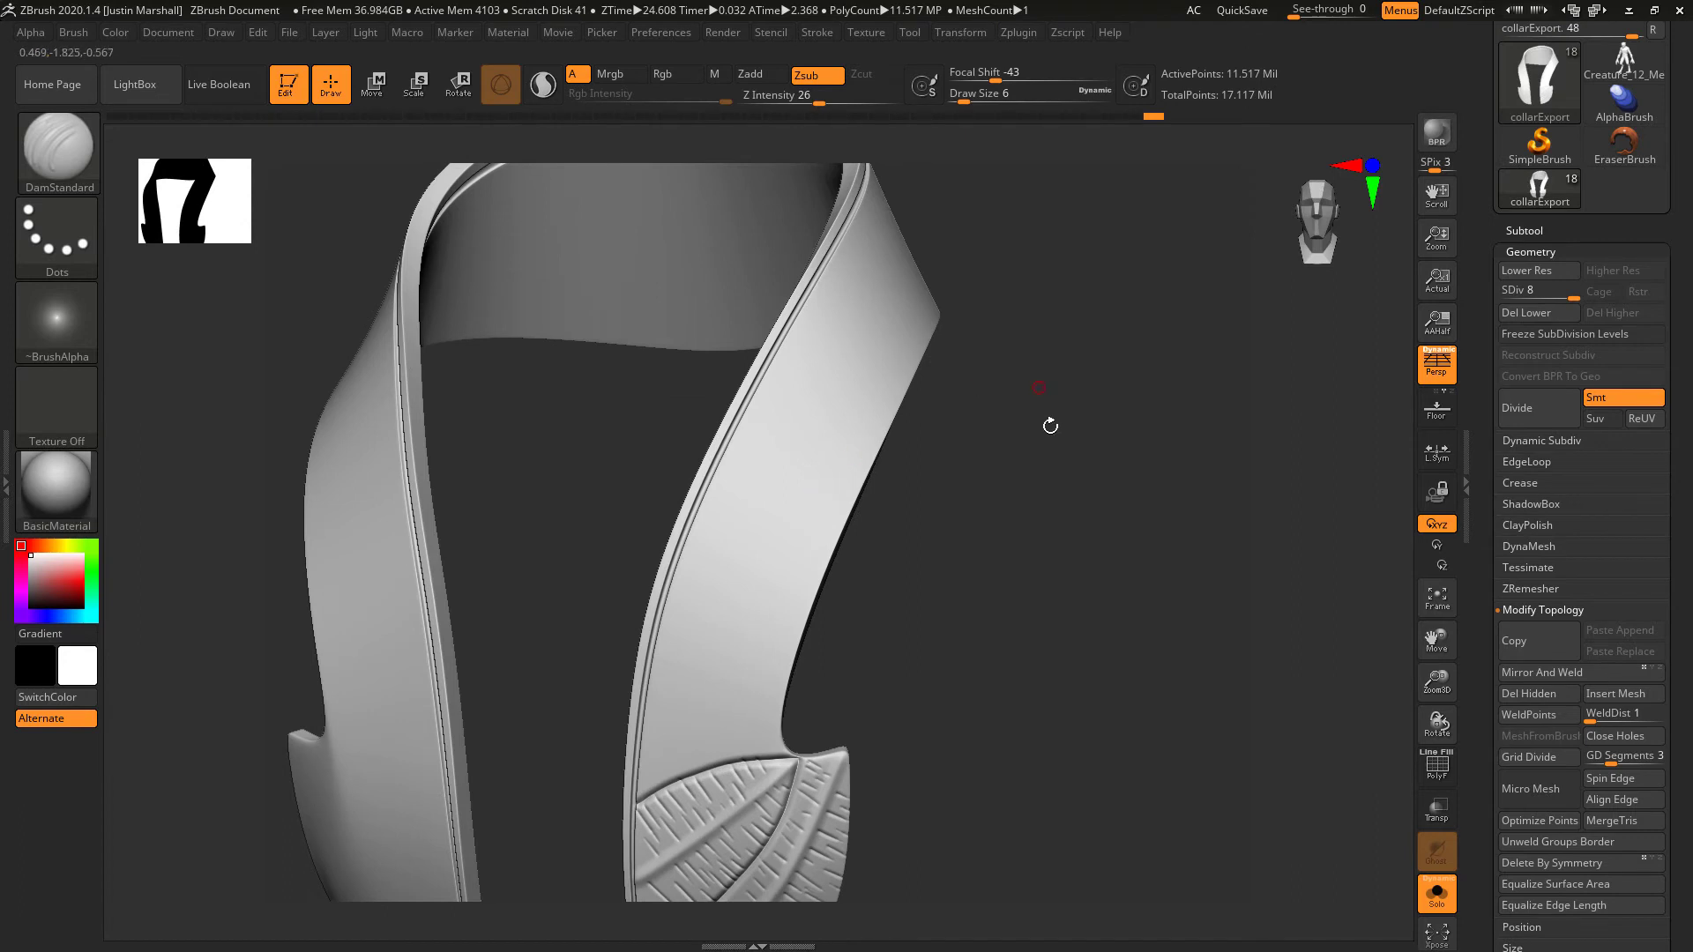
left_click_drag(986, 460, 1008, 484)
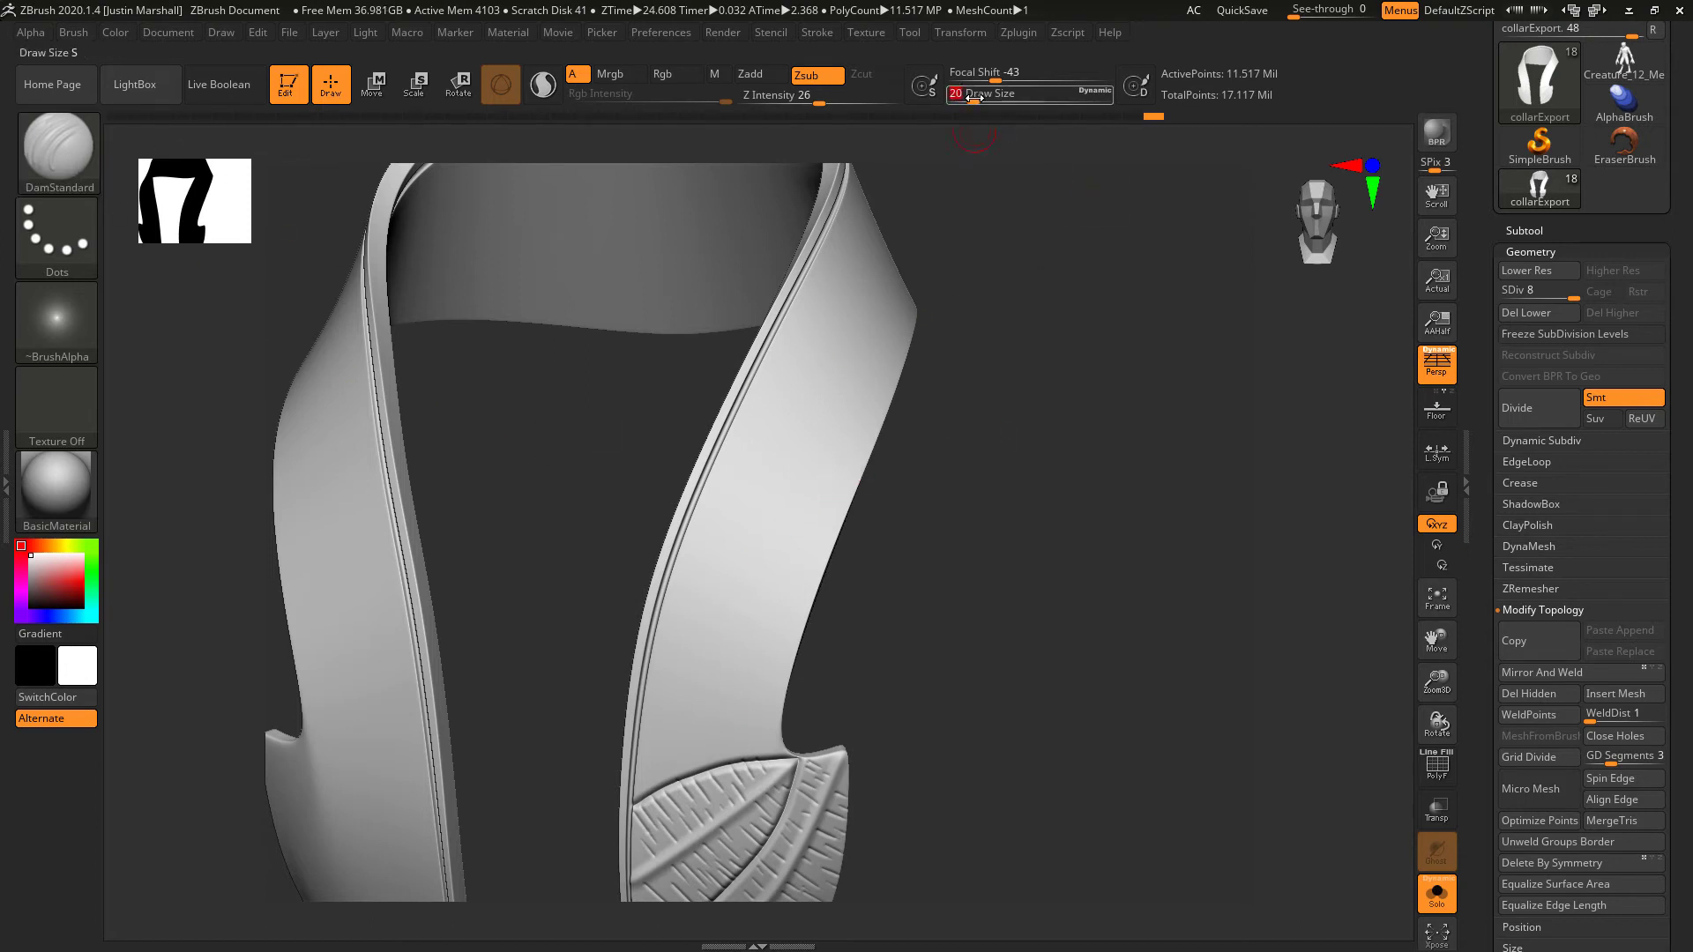
left_click_drag(975, 98, 983, 94)
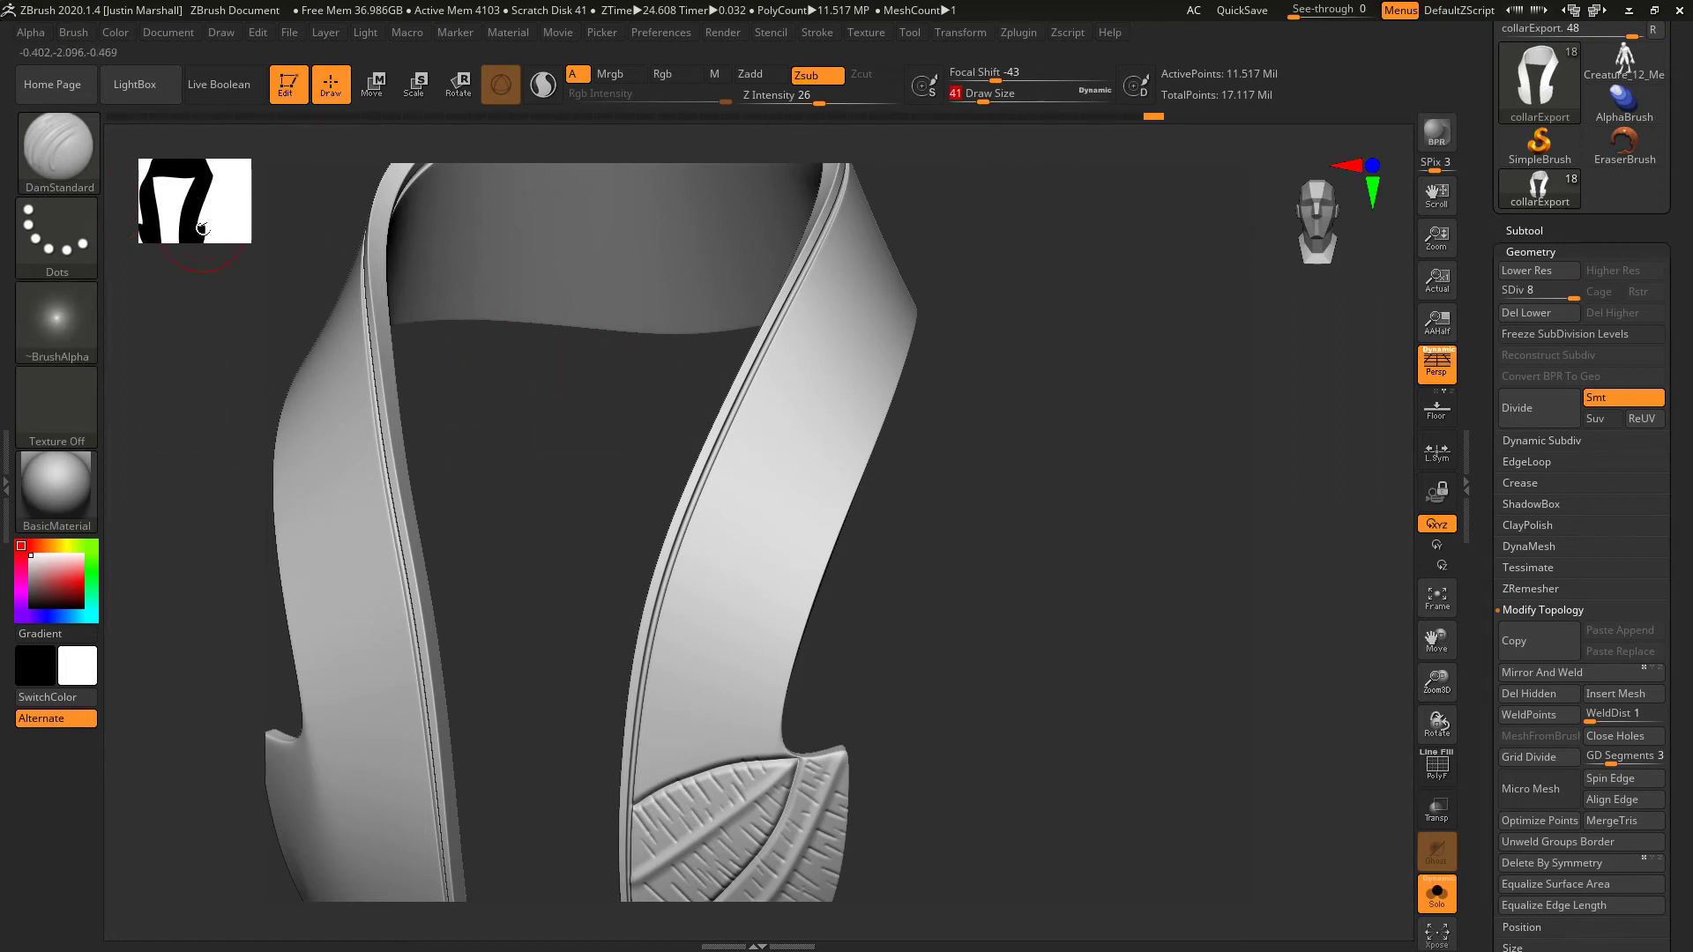
left_click_drag(818, 601, 891, 586)
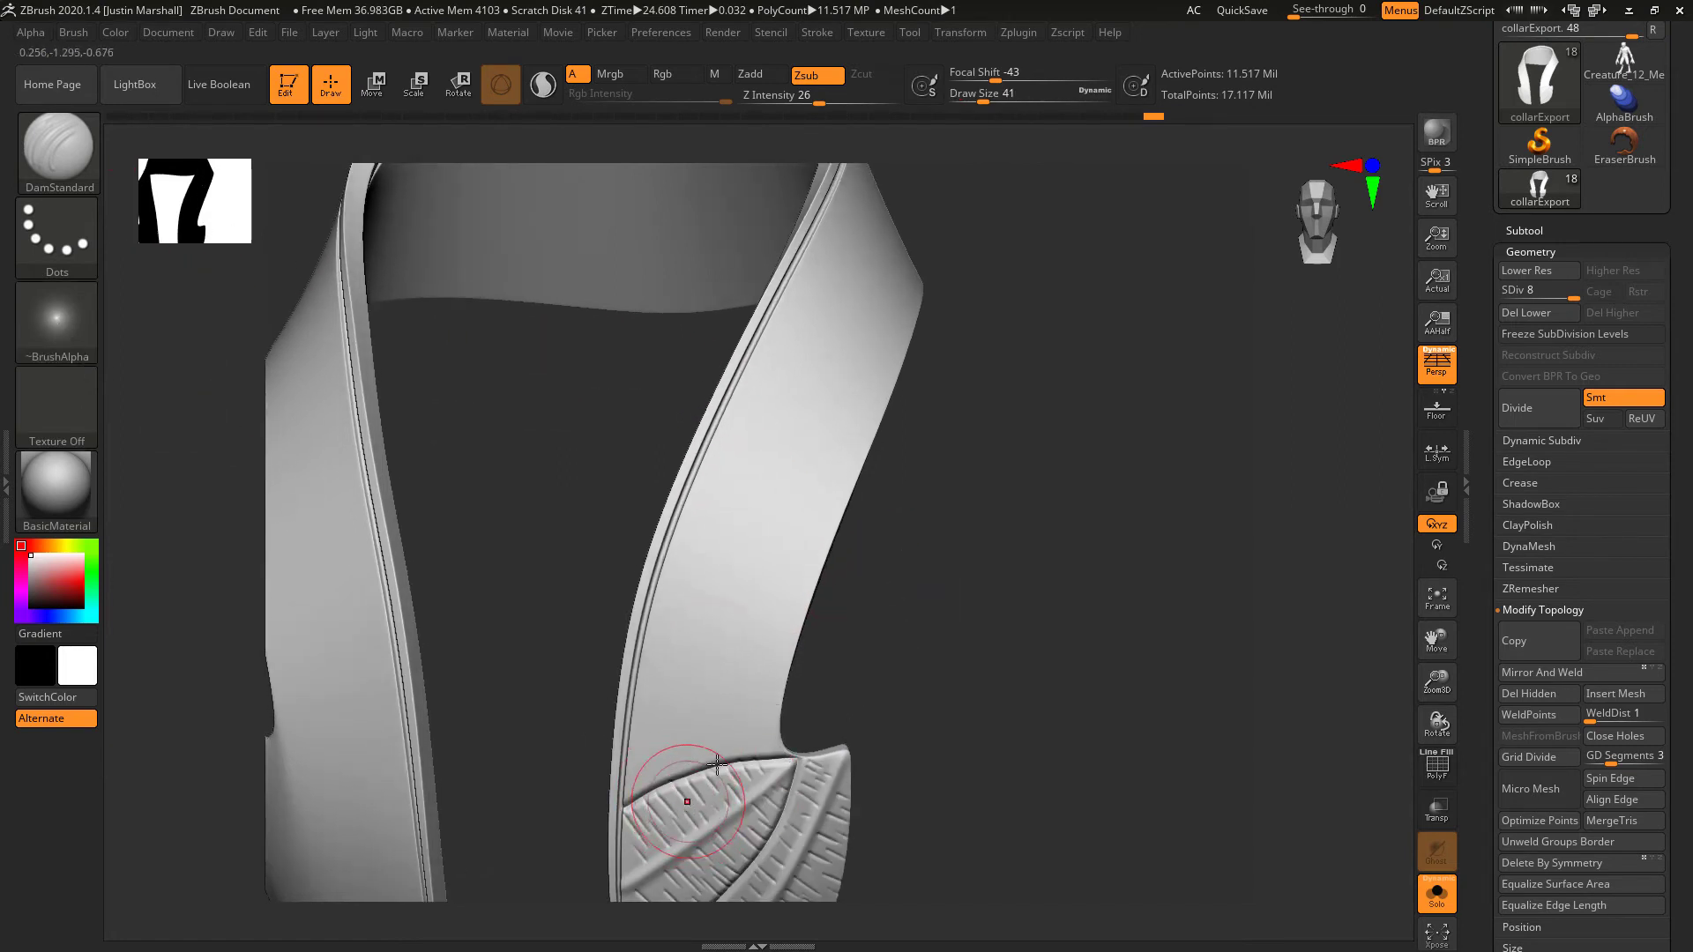
left_click_drag(670, 745, 707, 650)
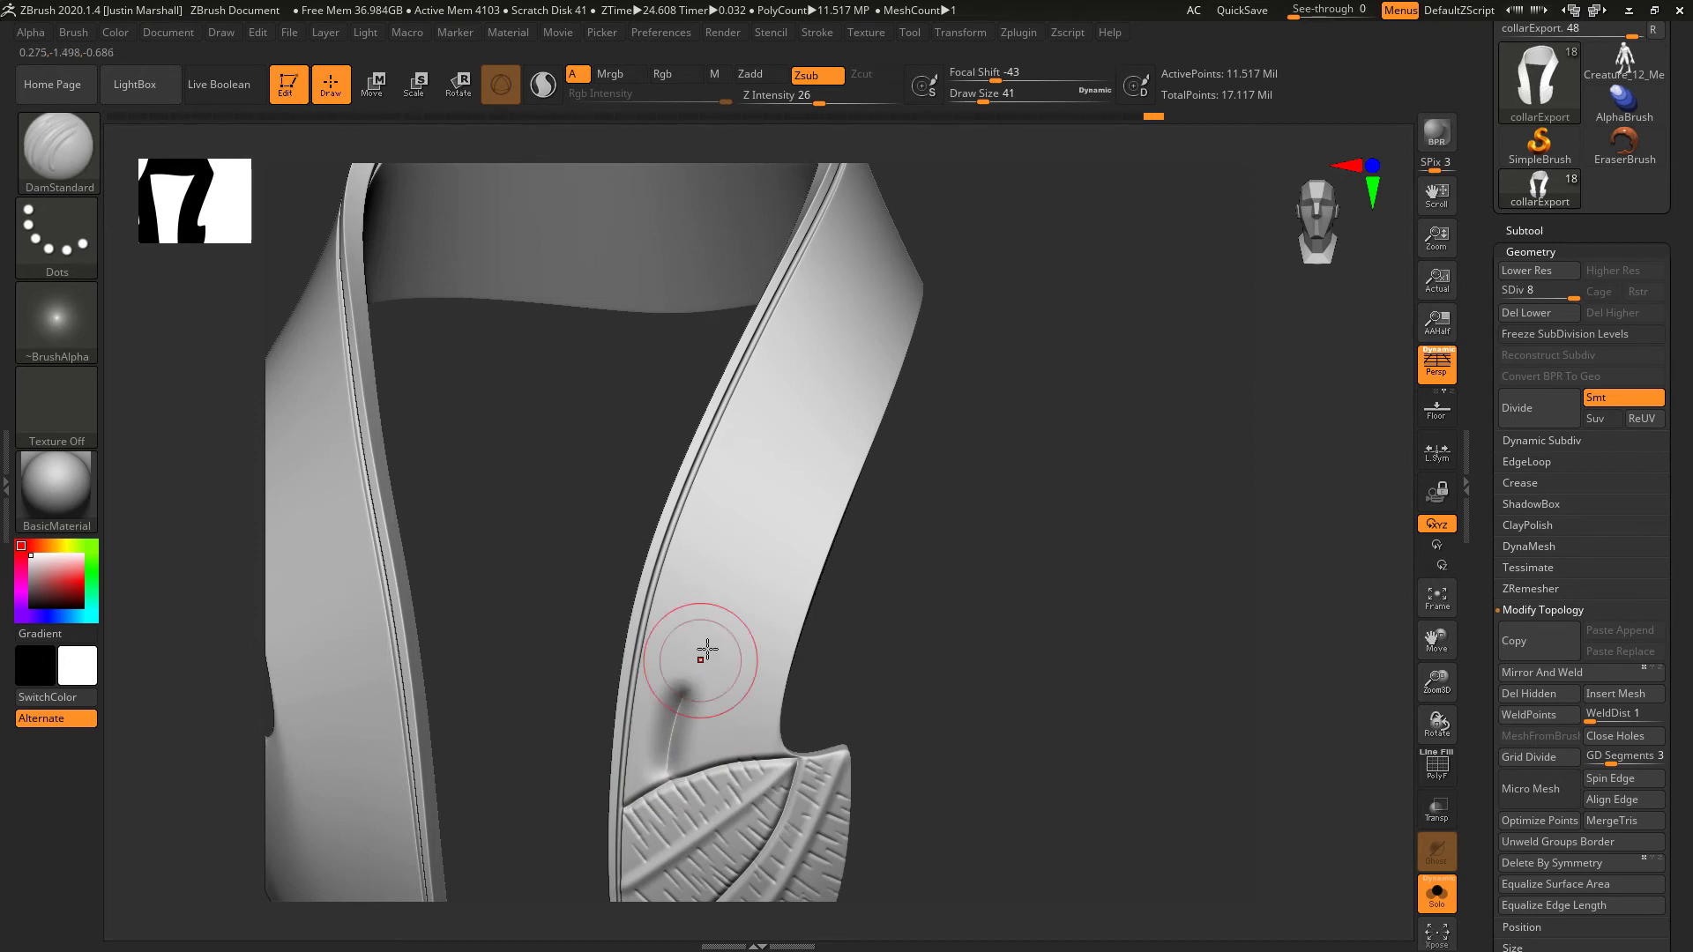
key("ctrl+z")
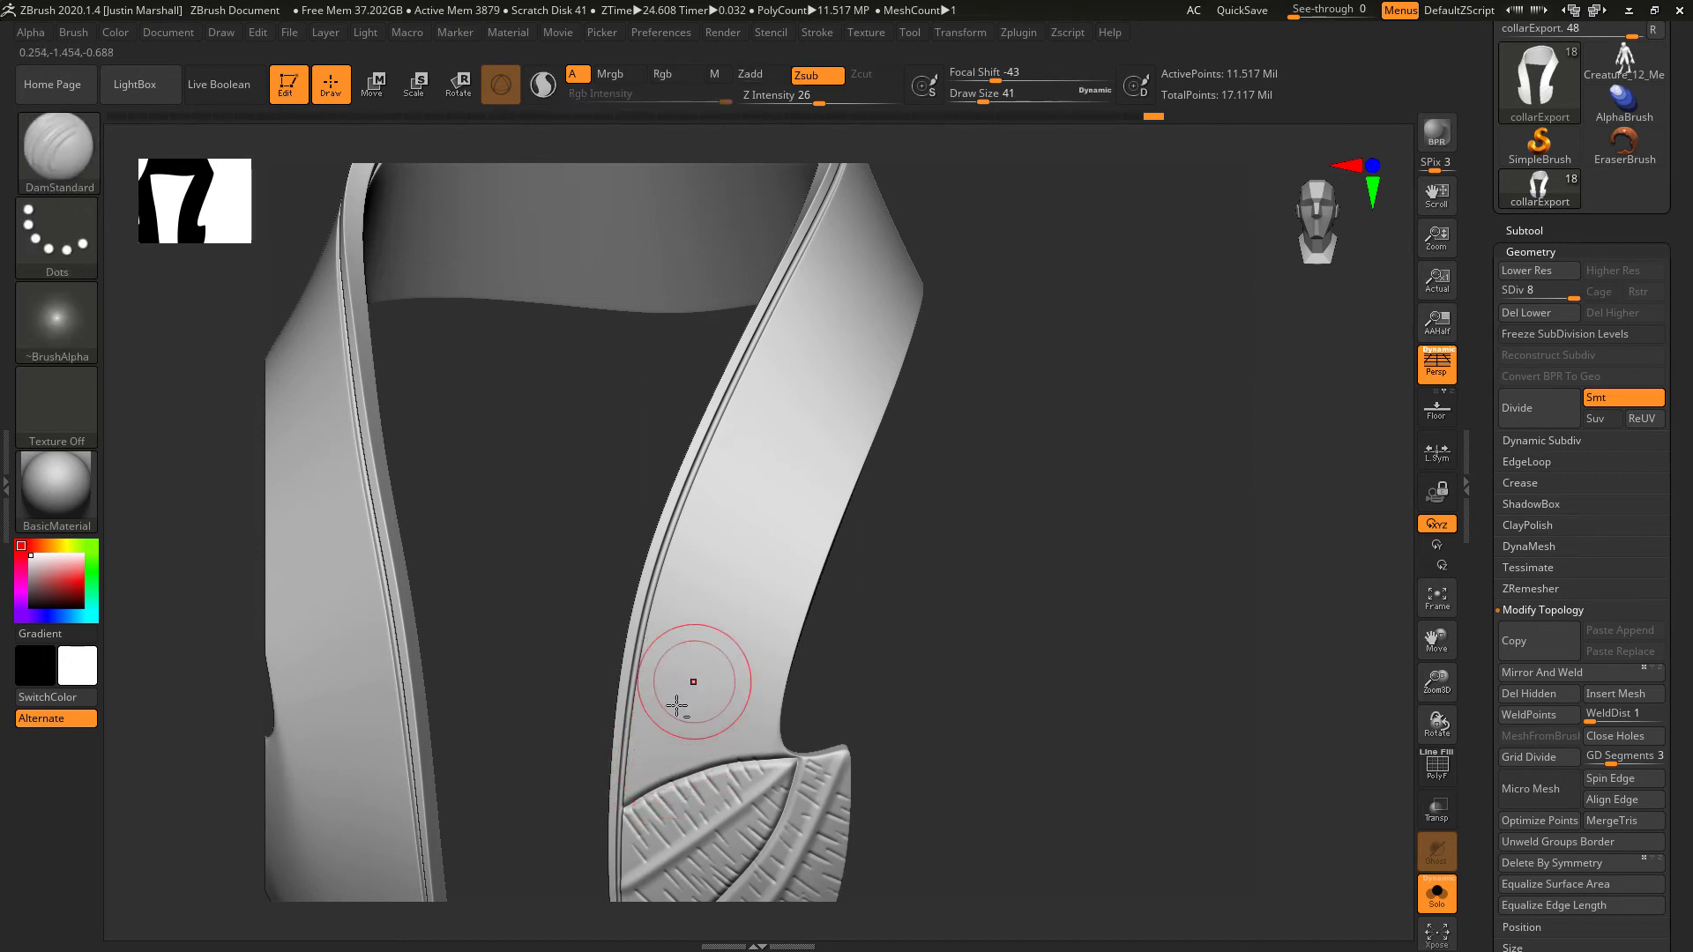
- Switch the brush to Zadd and try a raised curved ridge running up the collar strap from the leaf panel
key("alt")
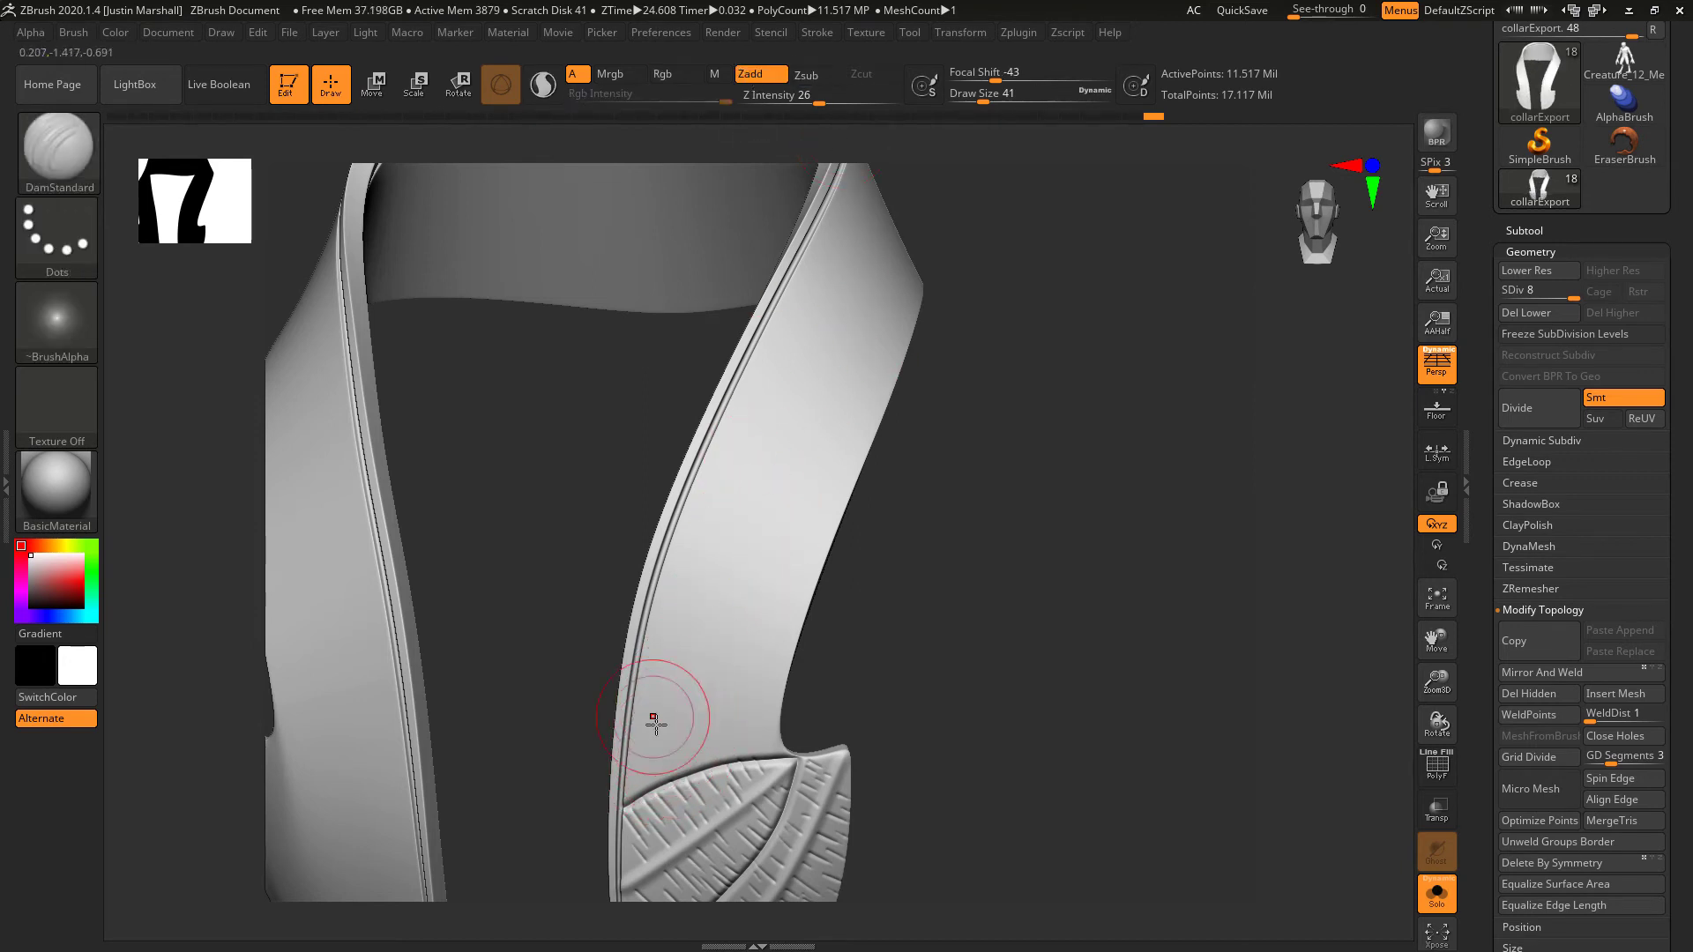
mouse_move(663, 731)
left_mouse_down()
mouse_move(687, 620)
mouse_move(771, 526)
left_mouse_up()
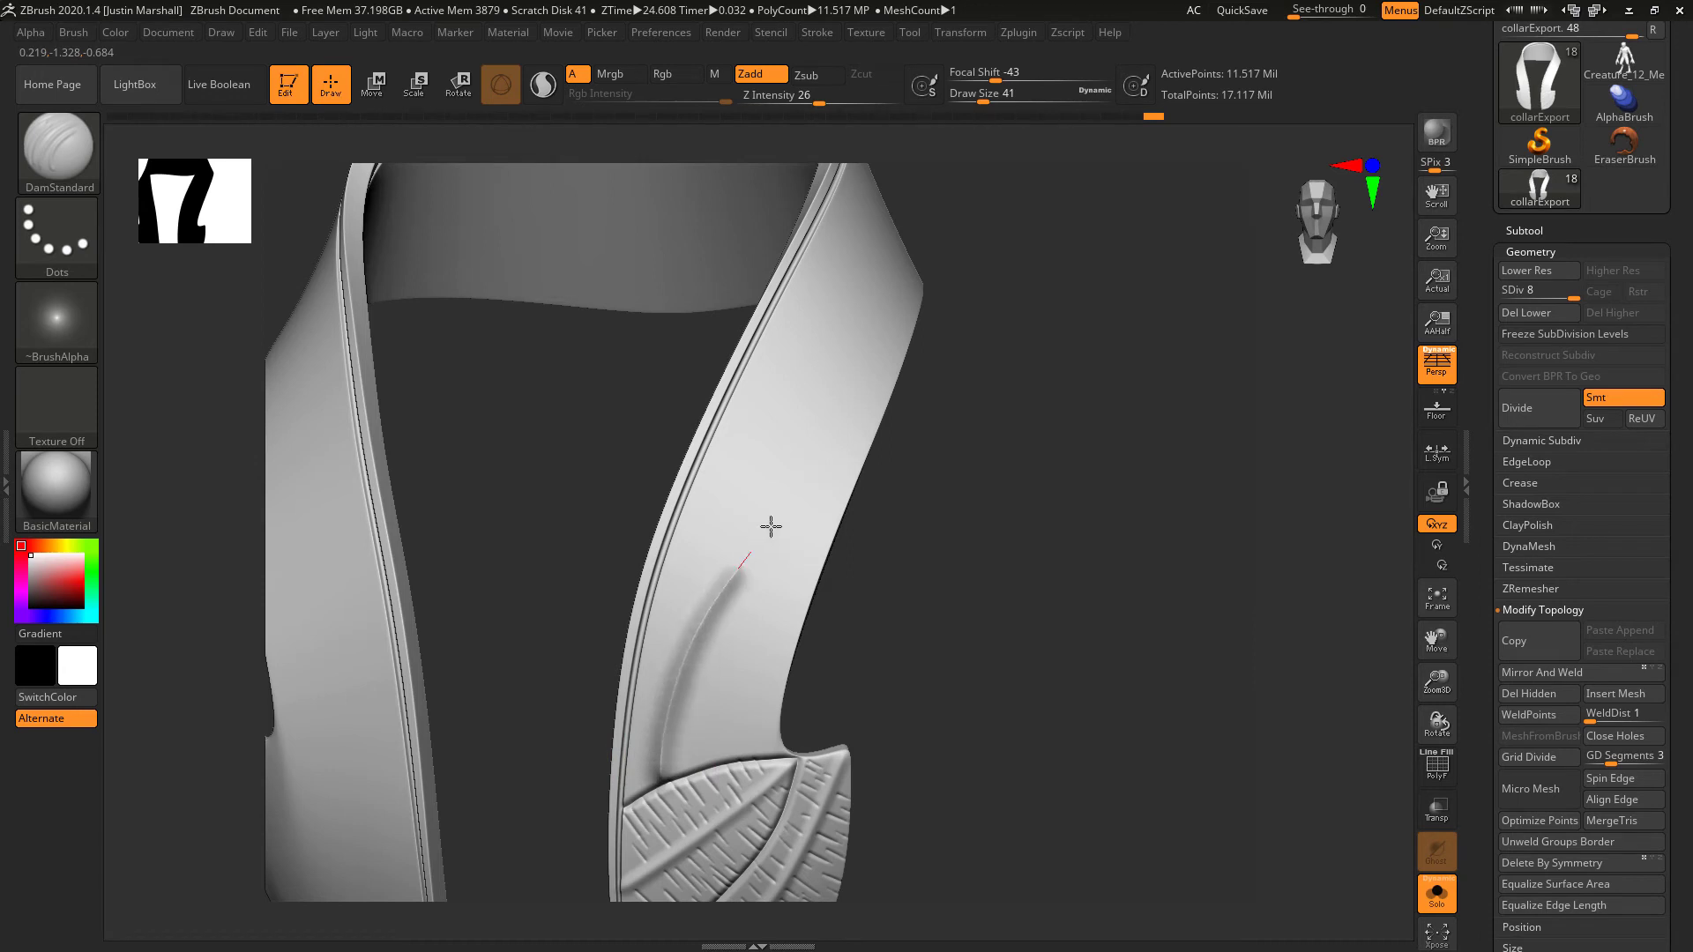
key("ctrl")
key("ctrl+z")
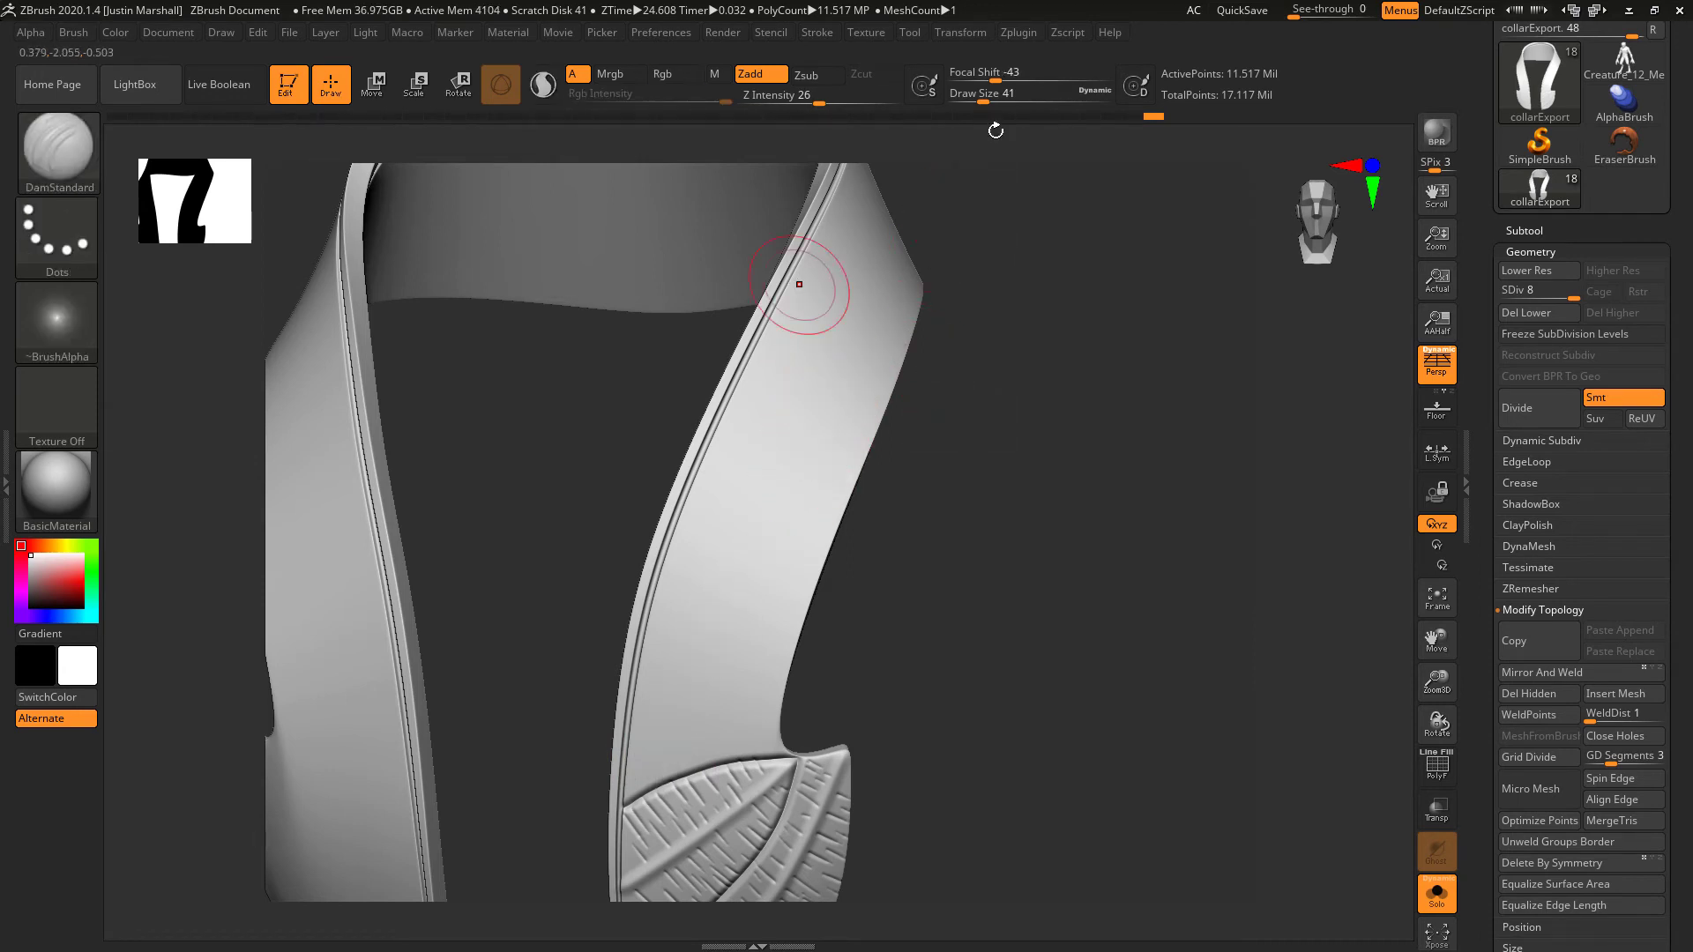
- Set the brush's Focal Shift to 0 and try softer raised ridges up the lower part of the collar strap
left_click_drag(1028, 77, 984, 94)
left_click_drag(1035, 434, 940, 439, "alt")
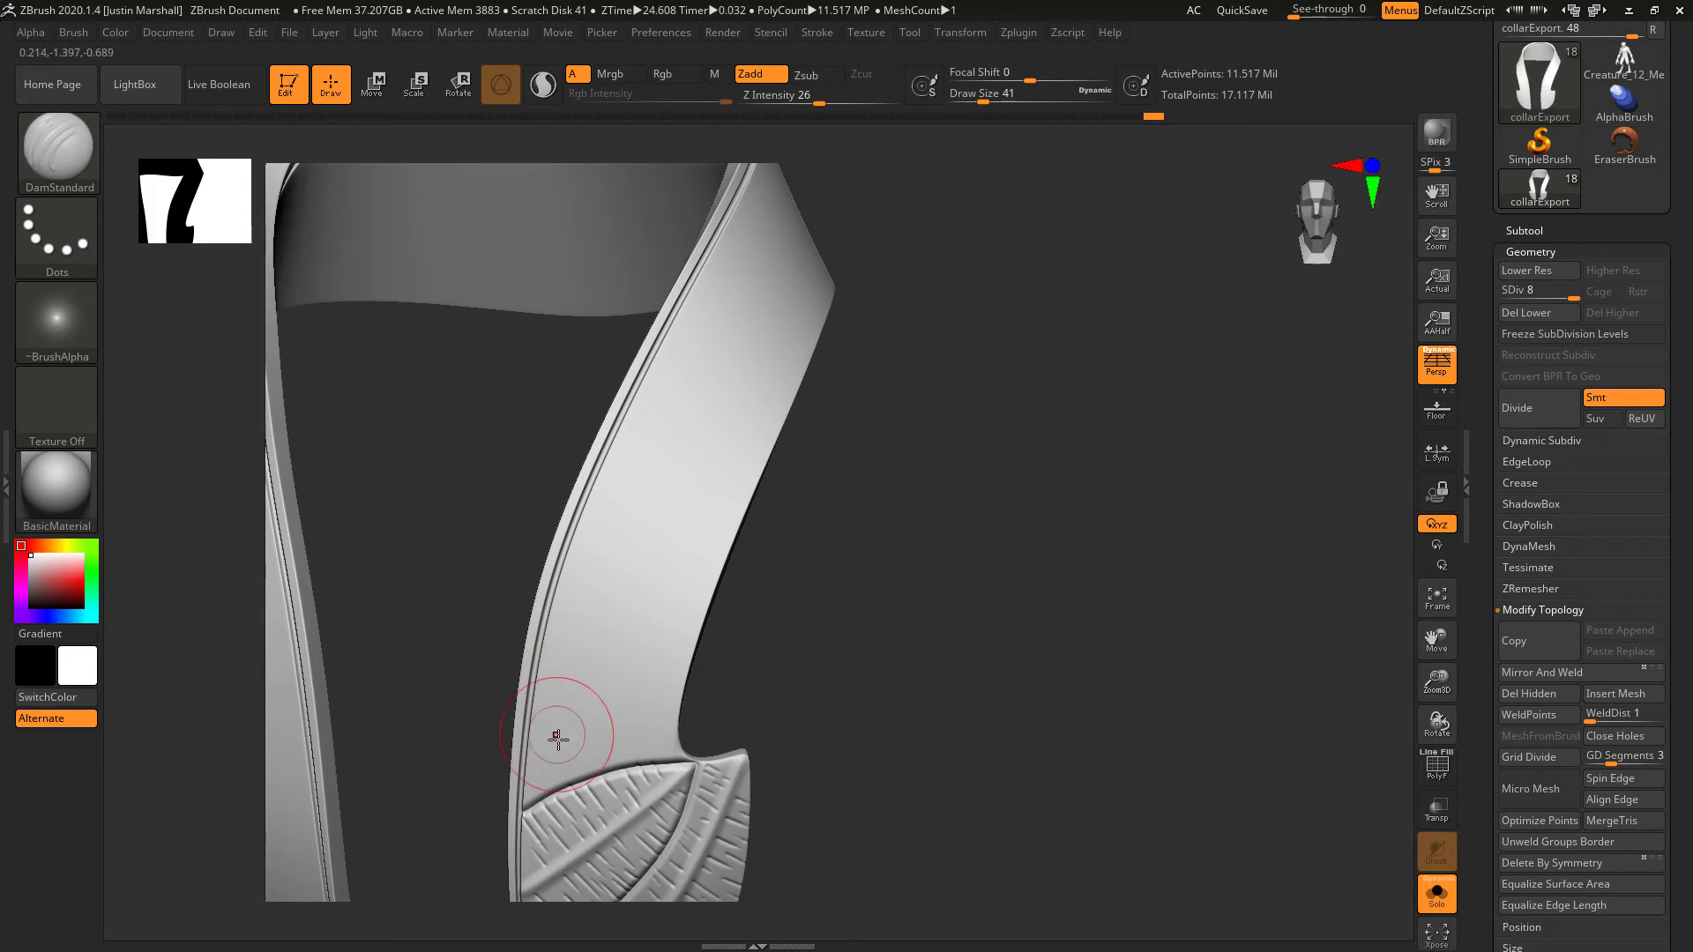
left_click_drag(561, 780, 586, 682)
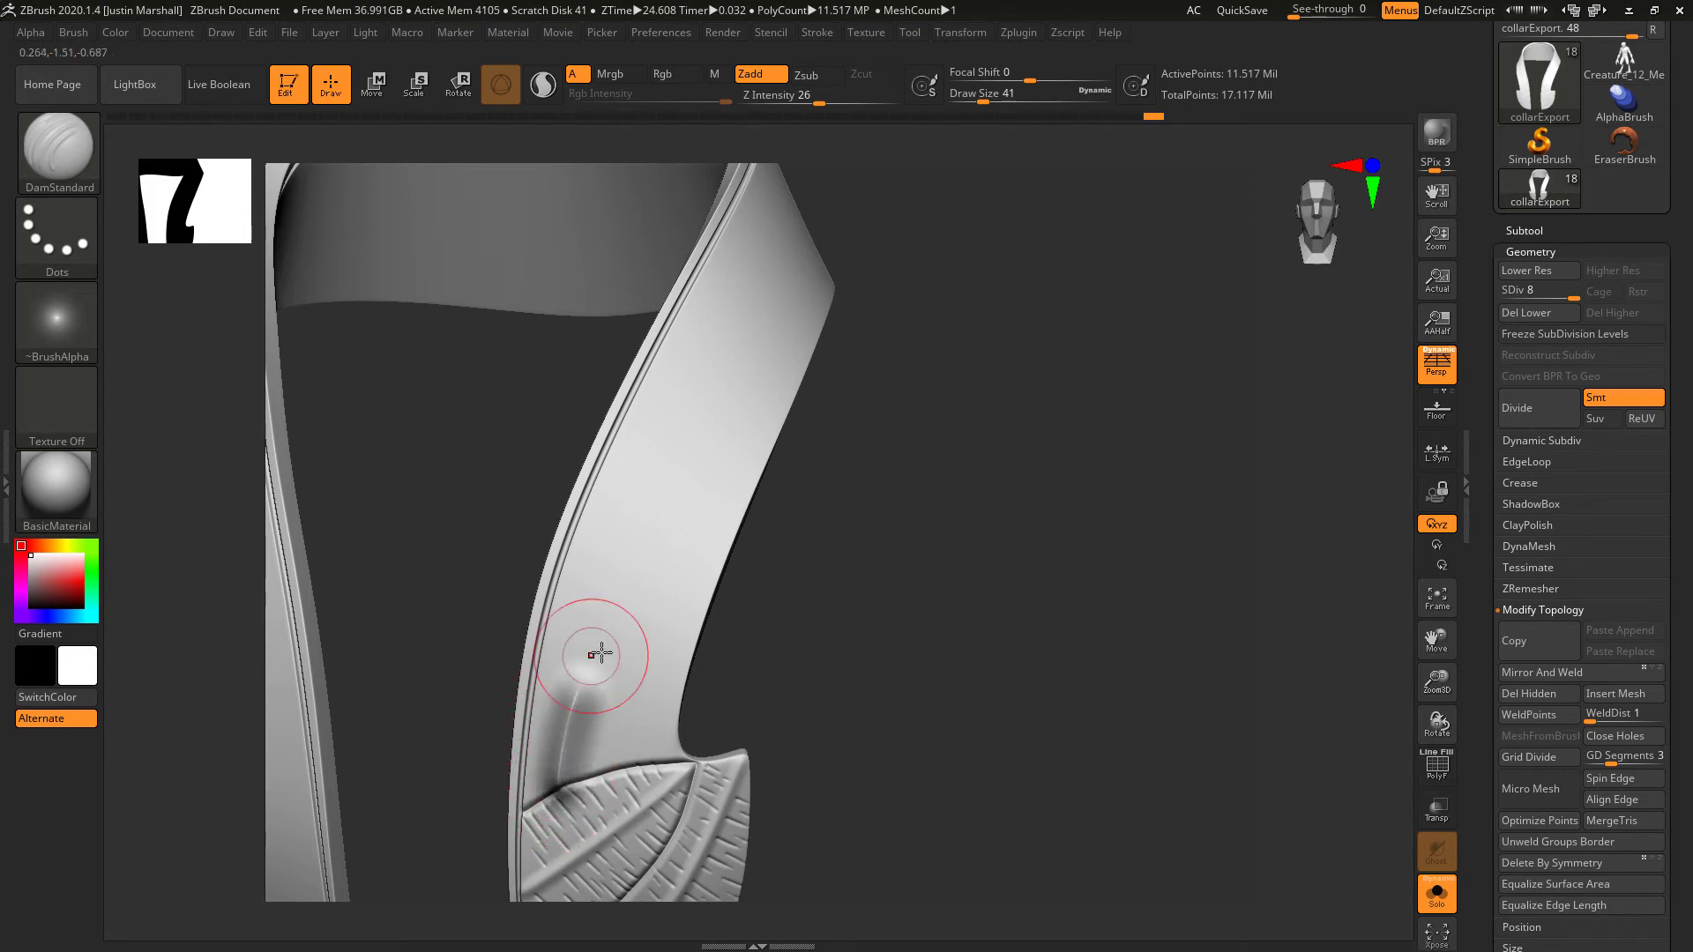
key("ctrl+z")
left_click_drag(561, 759, 622, 575)
mouse_move(775, 511)
left_mouse_down()
mouse_move(802, 561)
mouse_move(823, 559)
mouse_move(873, 389)
mouse_move(949, 404)
mouse_move(926, 442)
left_mouse_up()
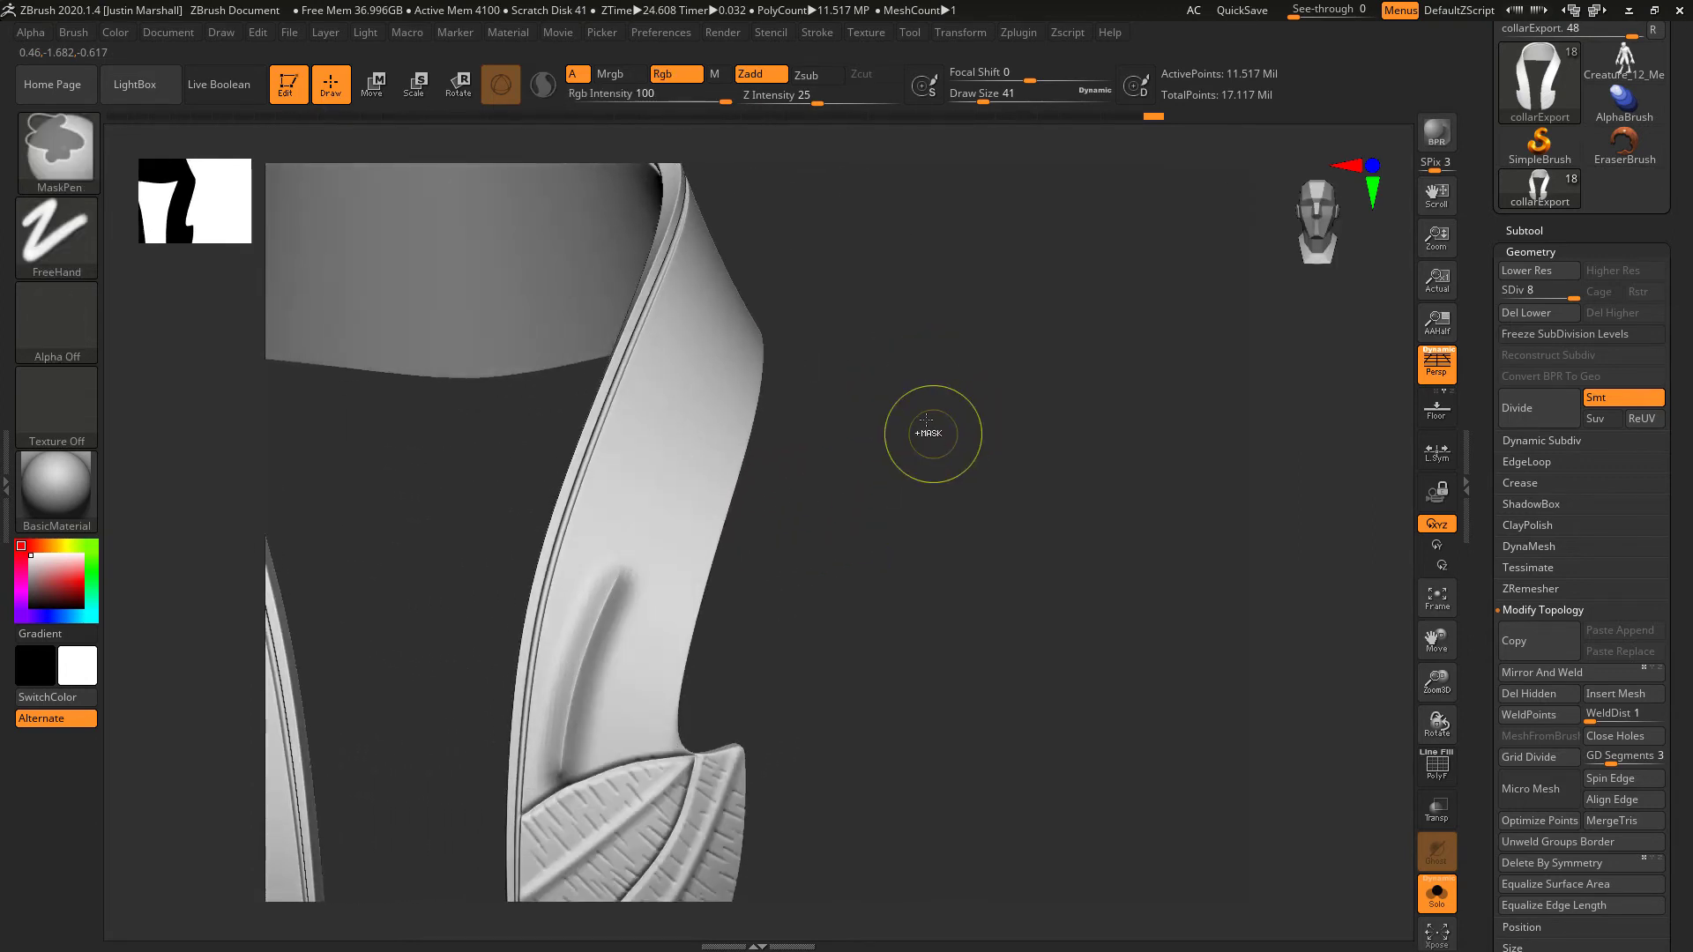
key("ctrl+z")
- Set the brush's Z Intensity to 12 and Draw Size to 29, trying a fainter ridge up the collar strap
left_click_drag(827, 102, 793, 99)
left_click_drag(984, 97, 975, 97)
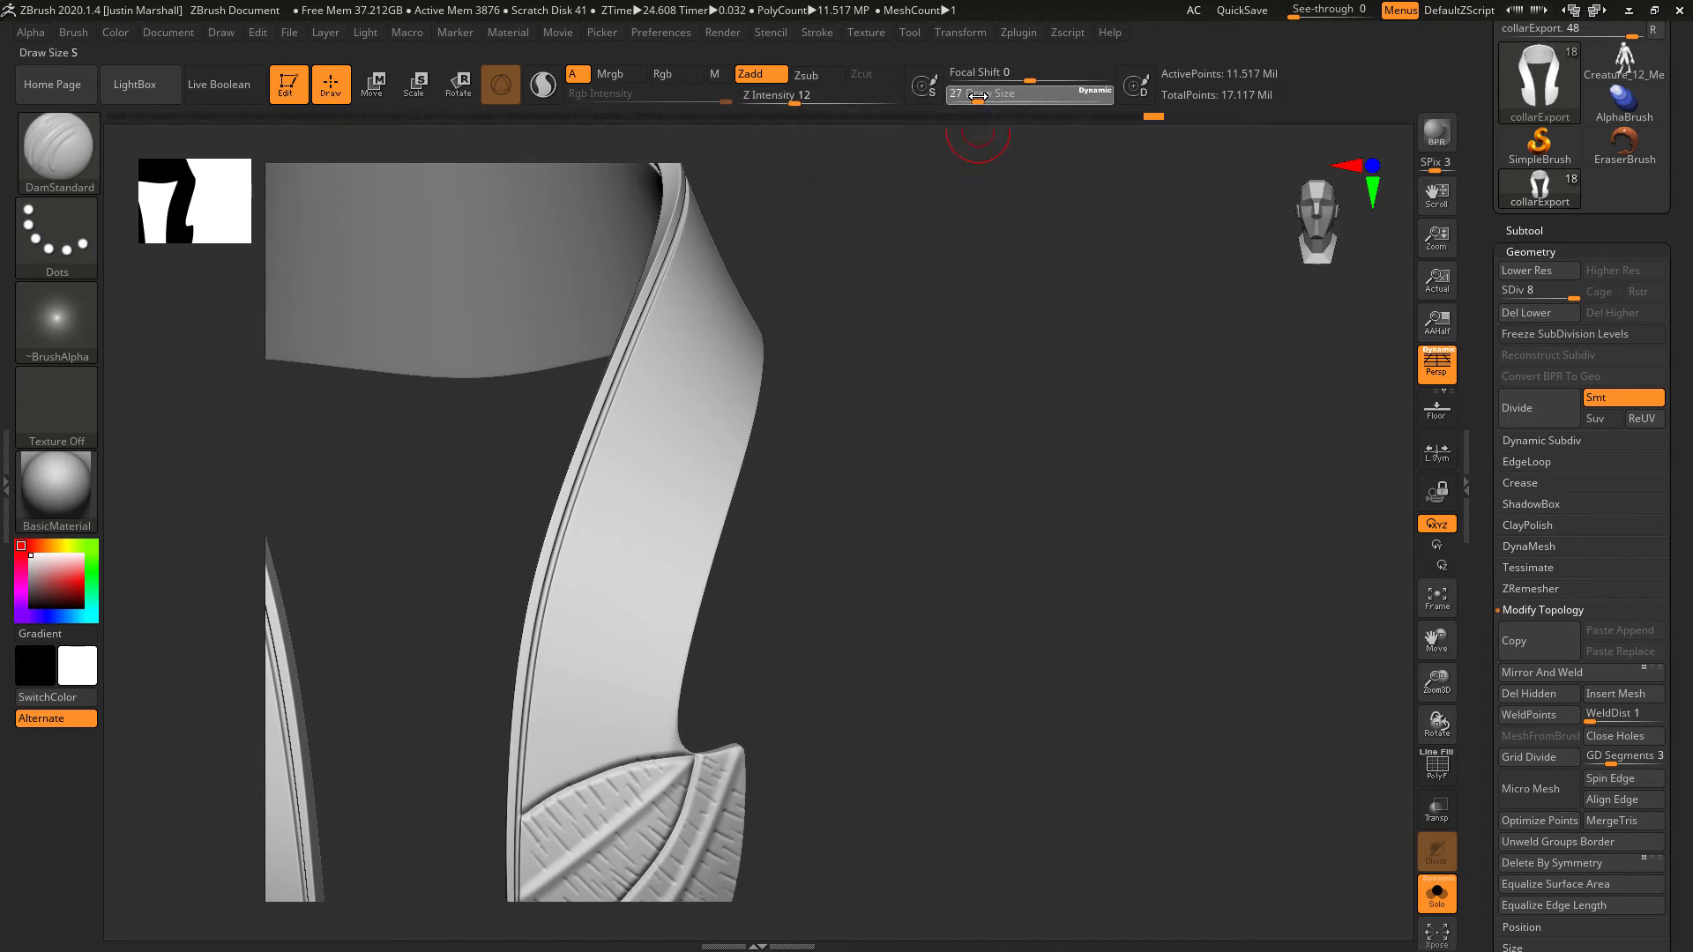
left_click_drag(969, 401, 1001, 406)
left_click_drag(600, 670, 662, 520)
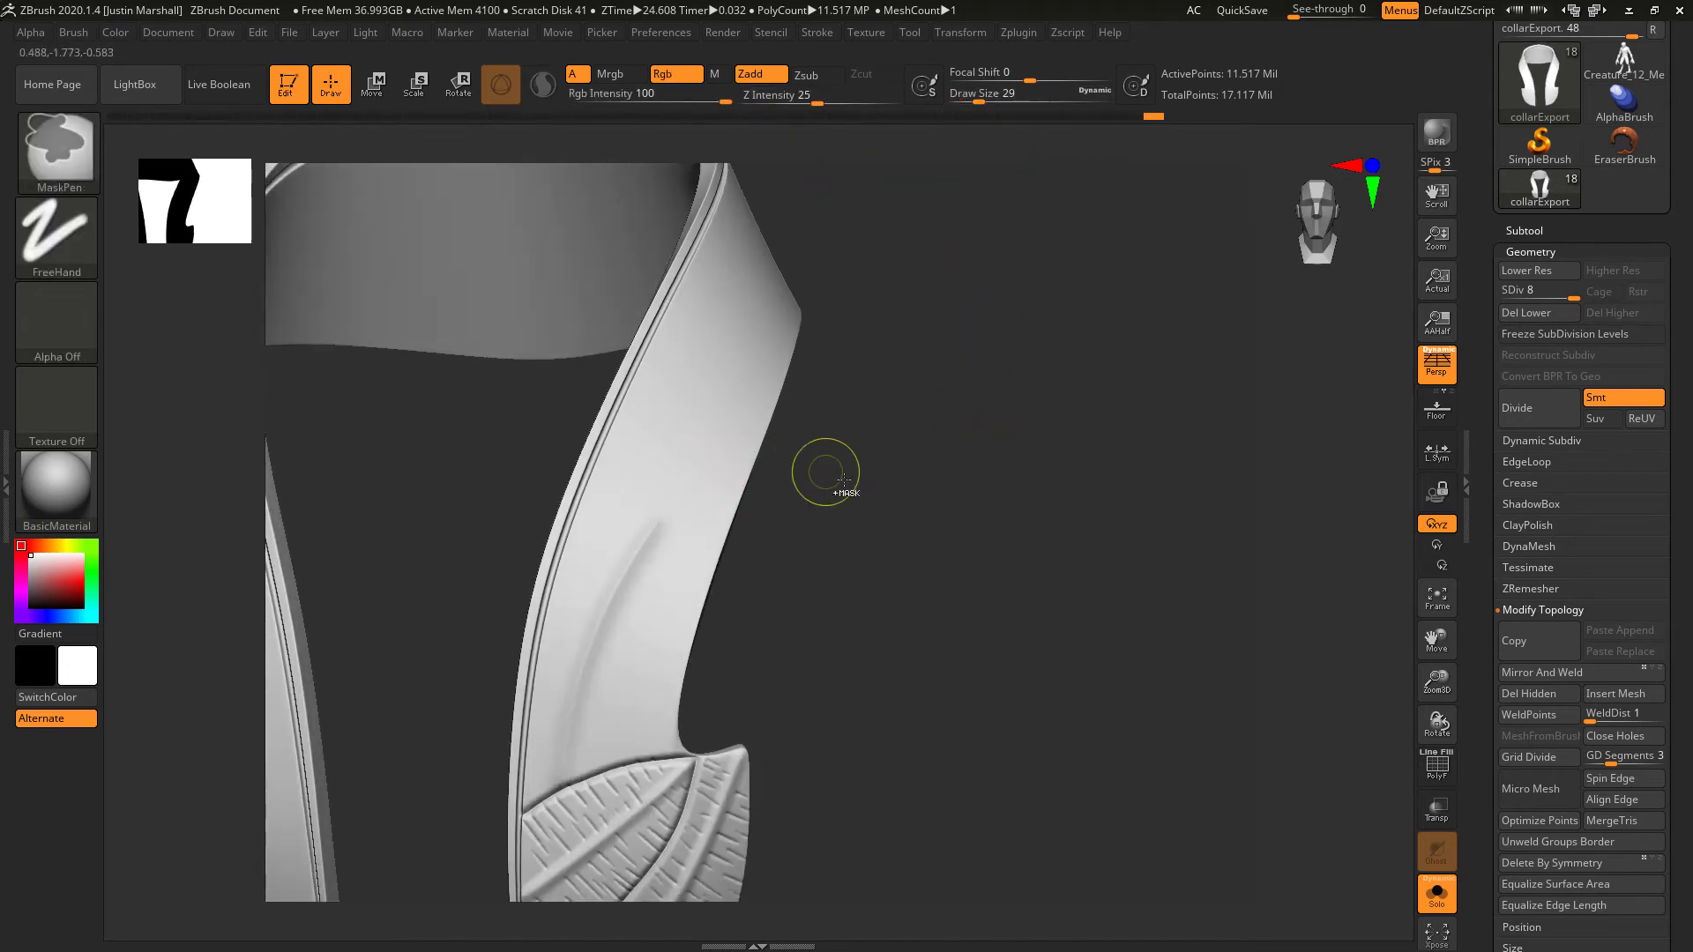
key("ctrl+z")
left_click_drag(868, 530, 790, 542)
left_click_drag(728, 631, 798, 622)
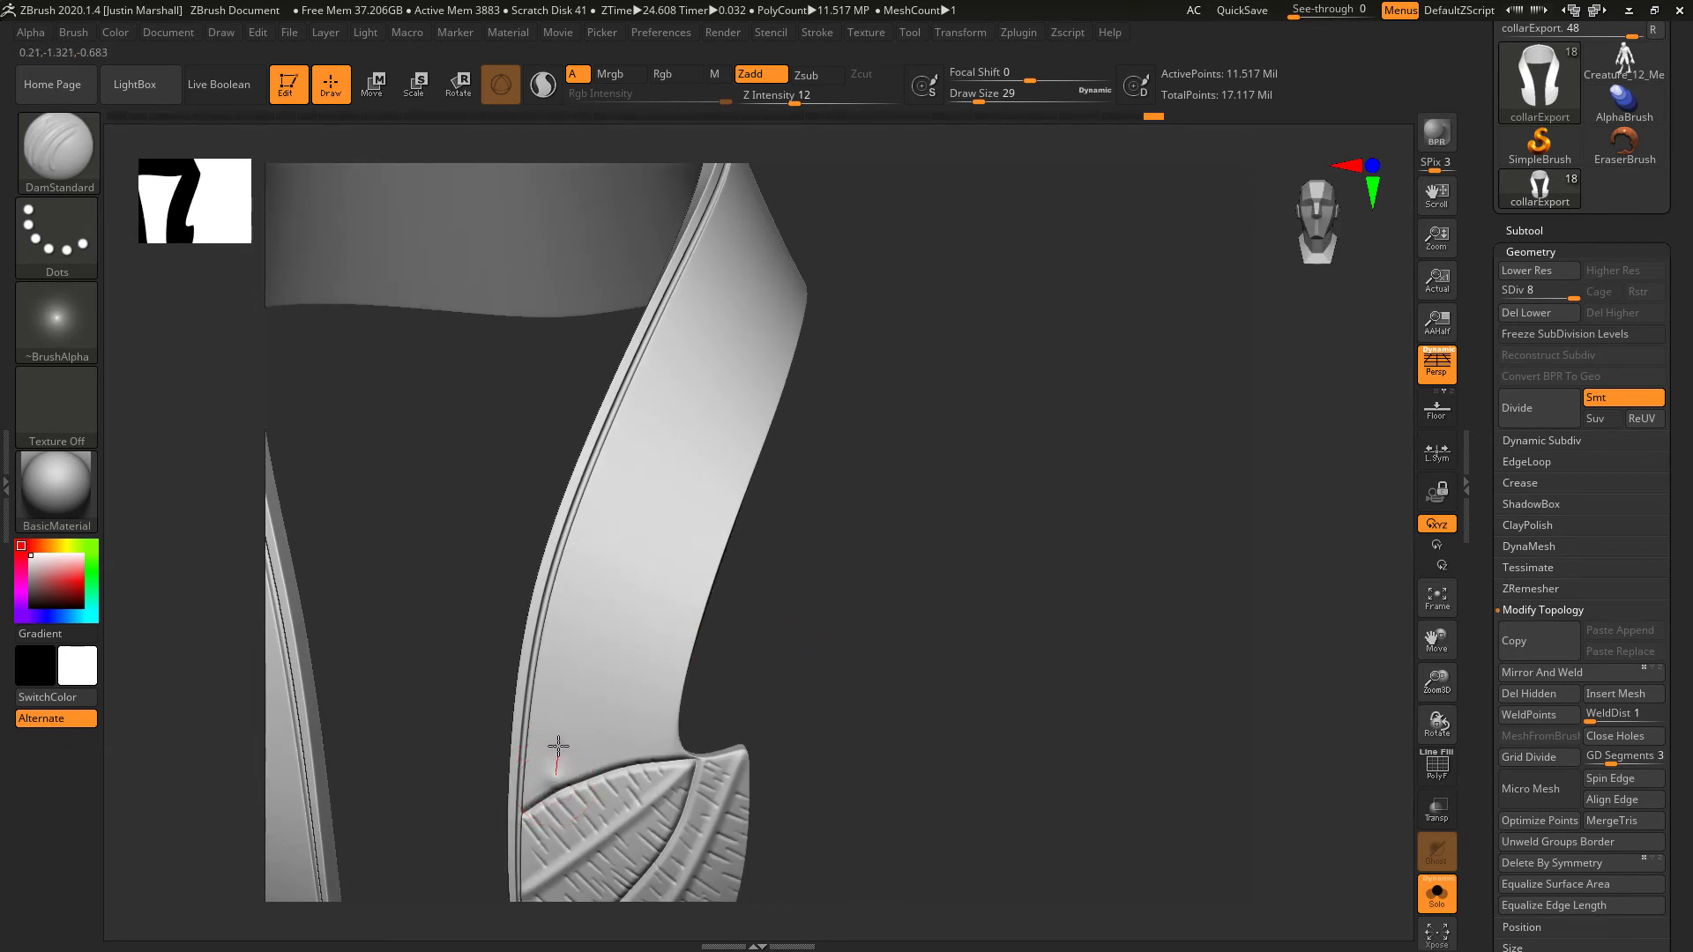
left_click_drag(558, 746, 610, 614)
key("ctrl+z")
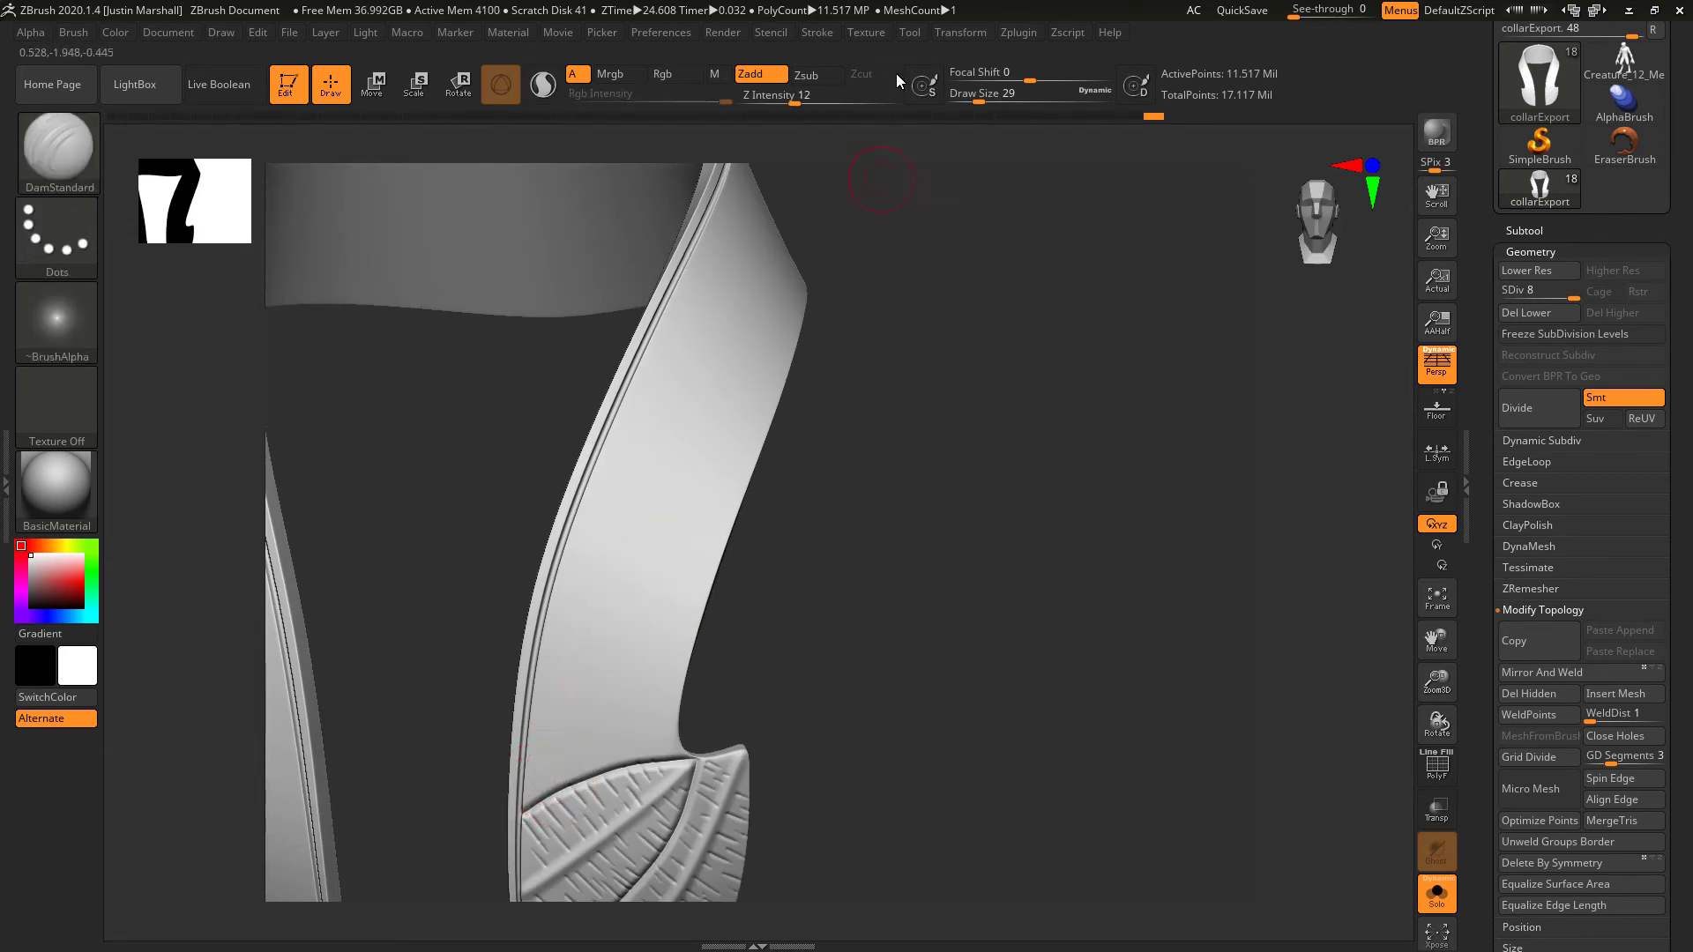
- Adjust the stroke's LazyRadius and sculpt a long raised ridge from the leaf panel up the strap, curling into a spiral near its upper bend
left_click(818, 34)
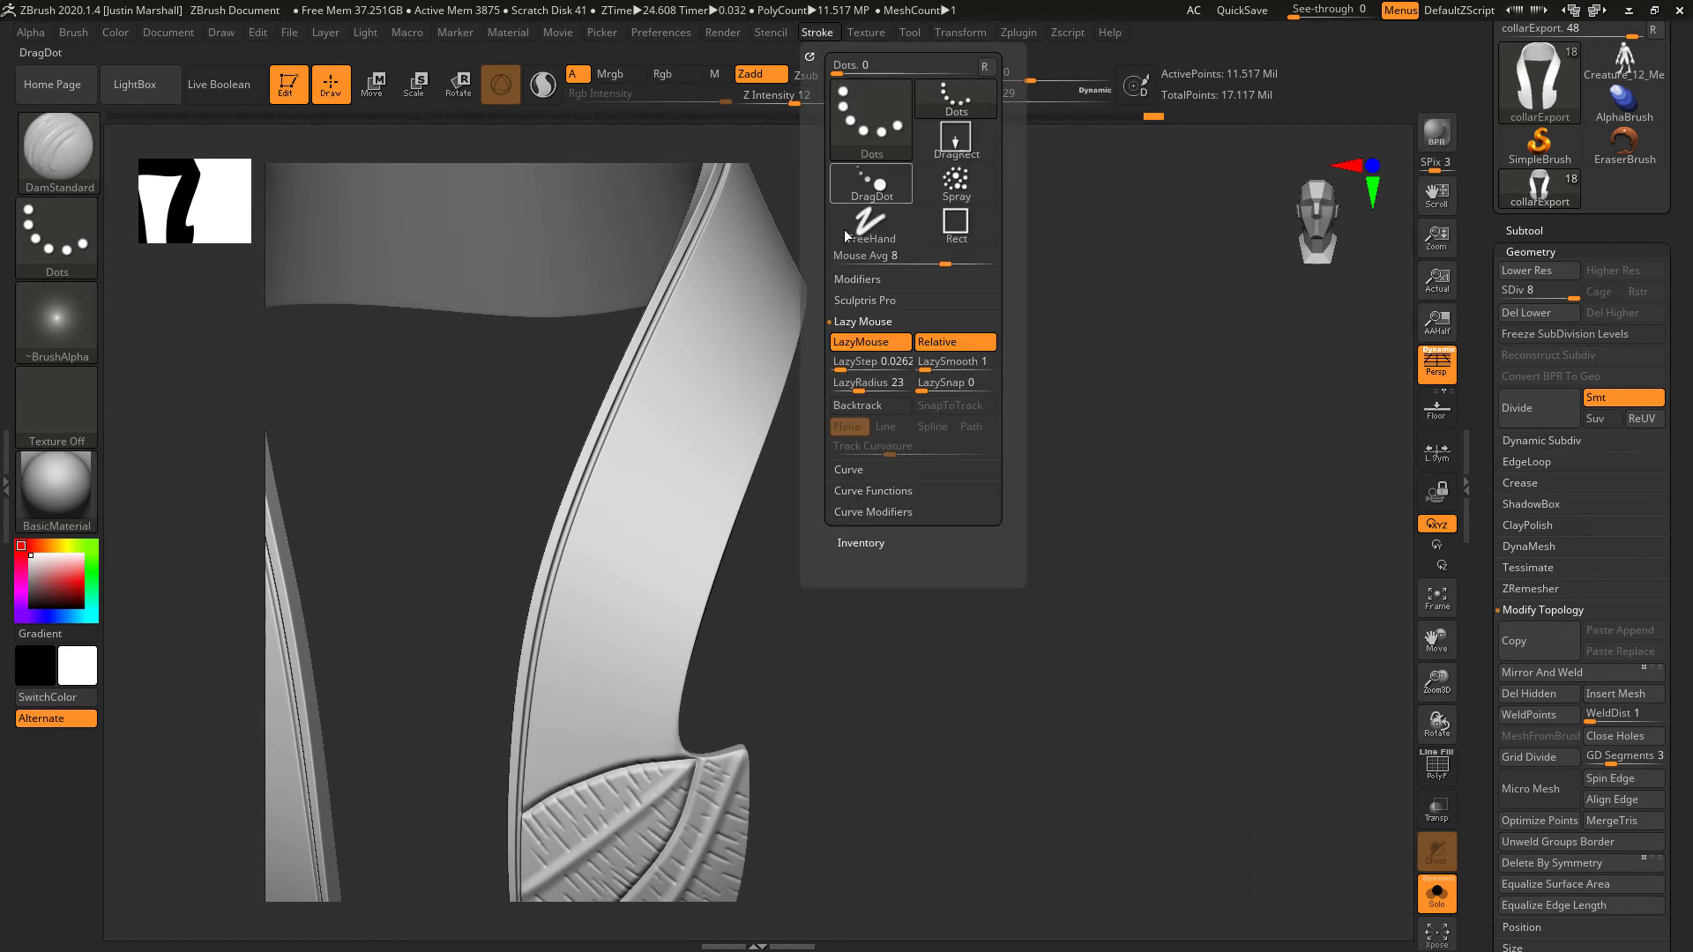
left_click(858, 386)
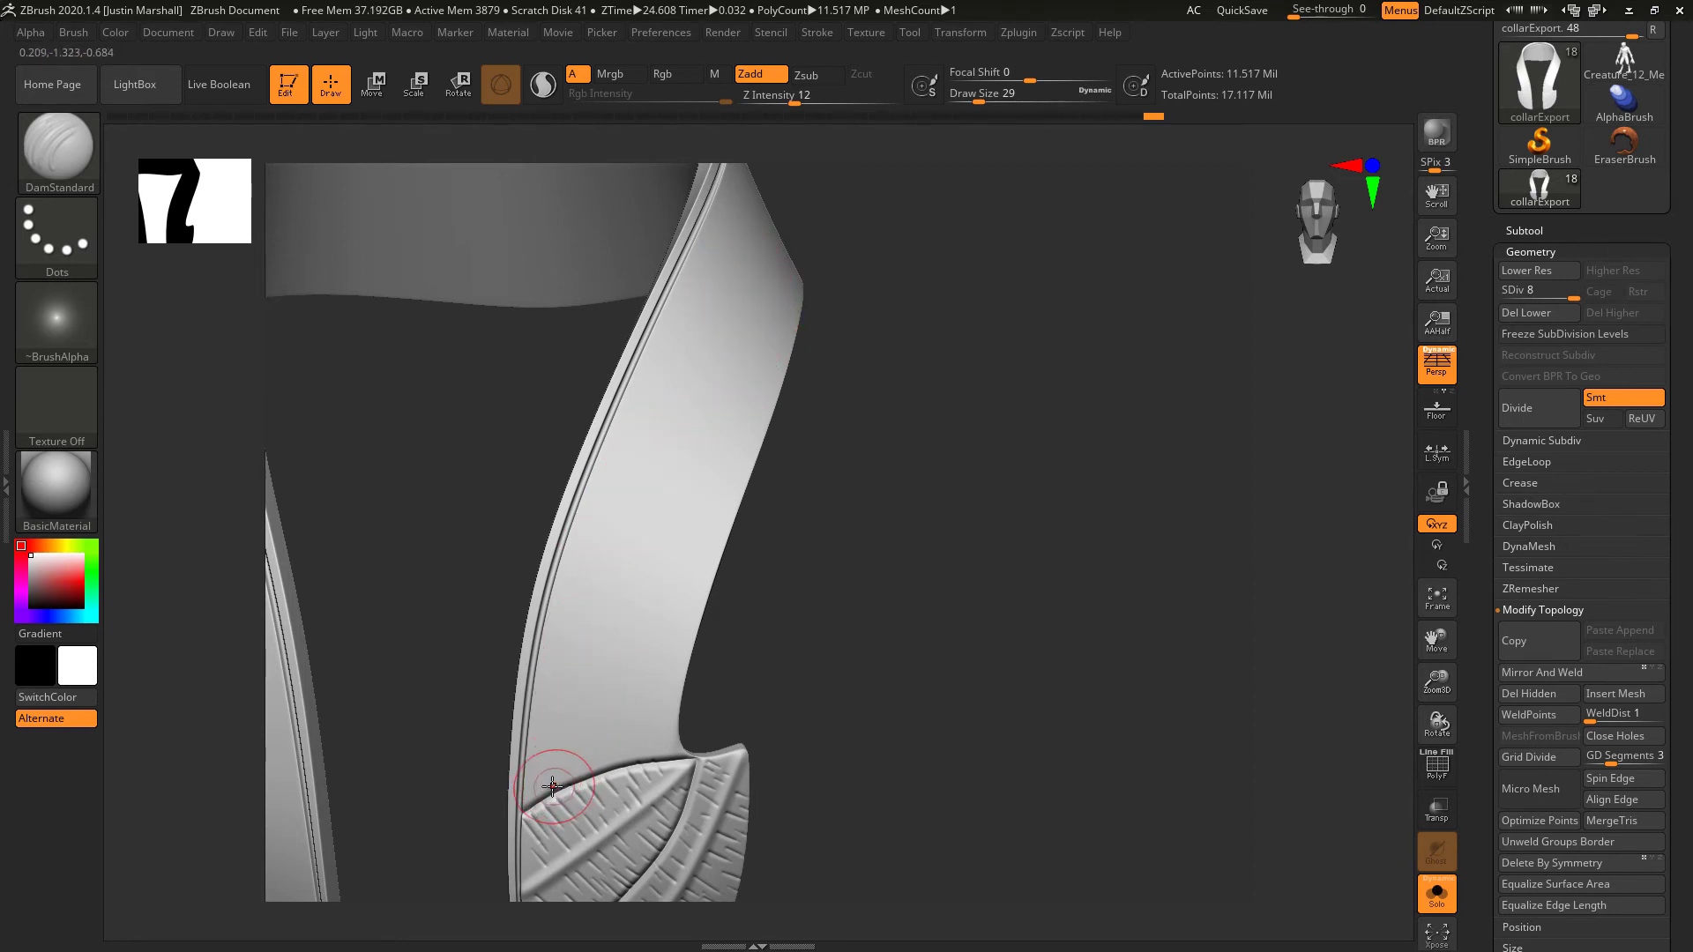
mouse_move(554, 787)
left_mouse_down()
mouse_move(604, 554)
mouse_move(766, 333)
mouse_move(783, 278)
mouse_move(737, 238)
mouse_move(757, 312)
mouse_move(748, 269)
left_mouse_up()
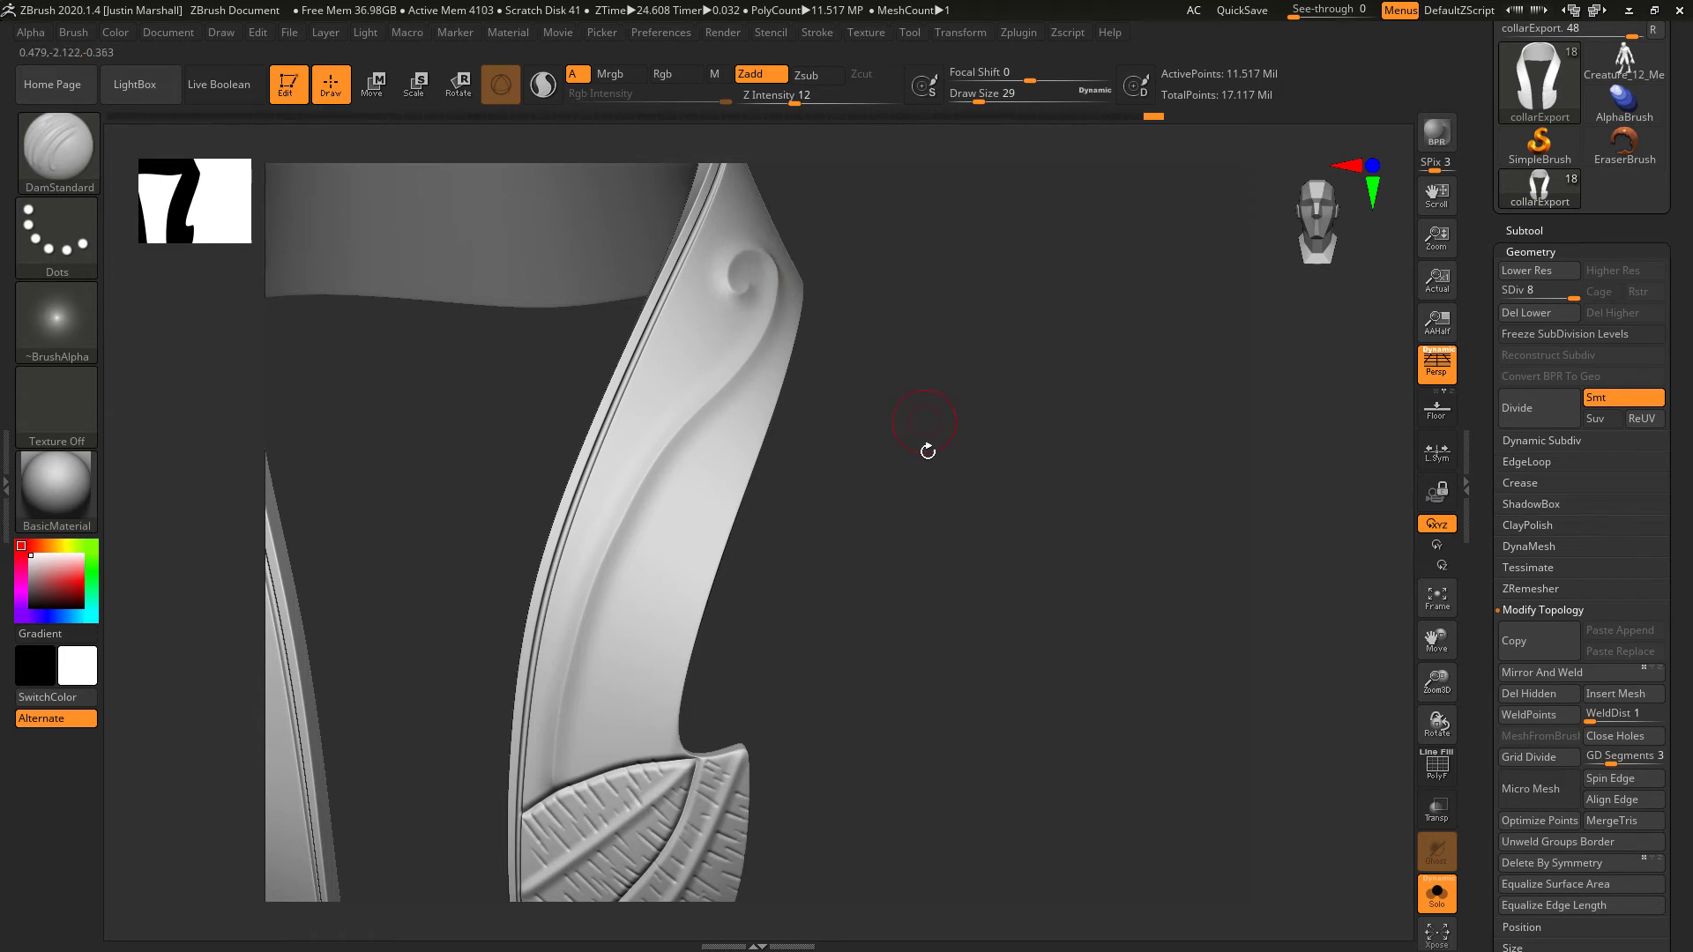
- Sculpt two wavy raised ridges rising from the leaf panel up the strap, a longer one and a shorter one beside the long ridge
mouse_move(936, 536)
left_mouse_down()
mouse_move(934, 557)
mouse_move(617, 699)
left_mouse_up()
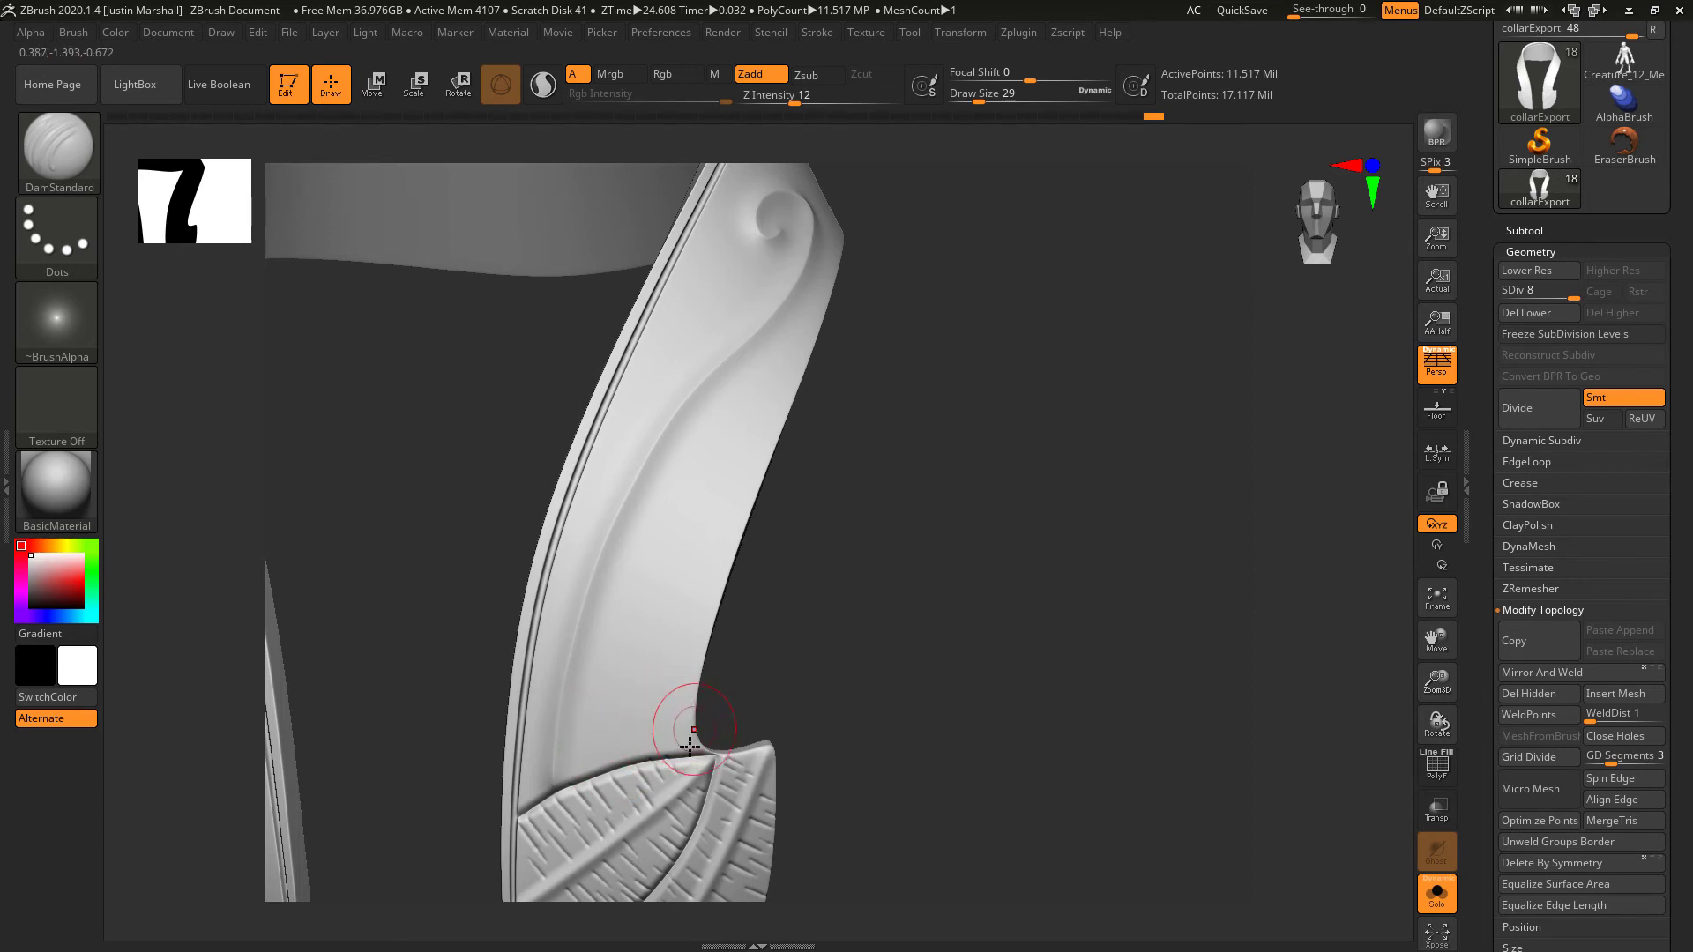
mouse_move(658, 756)
left_mouse_down()
mouse_move(665, 662)
mouse_move(649, 643)
mouse_move(745, 473)
left_mouse_up()
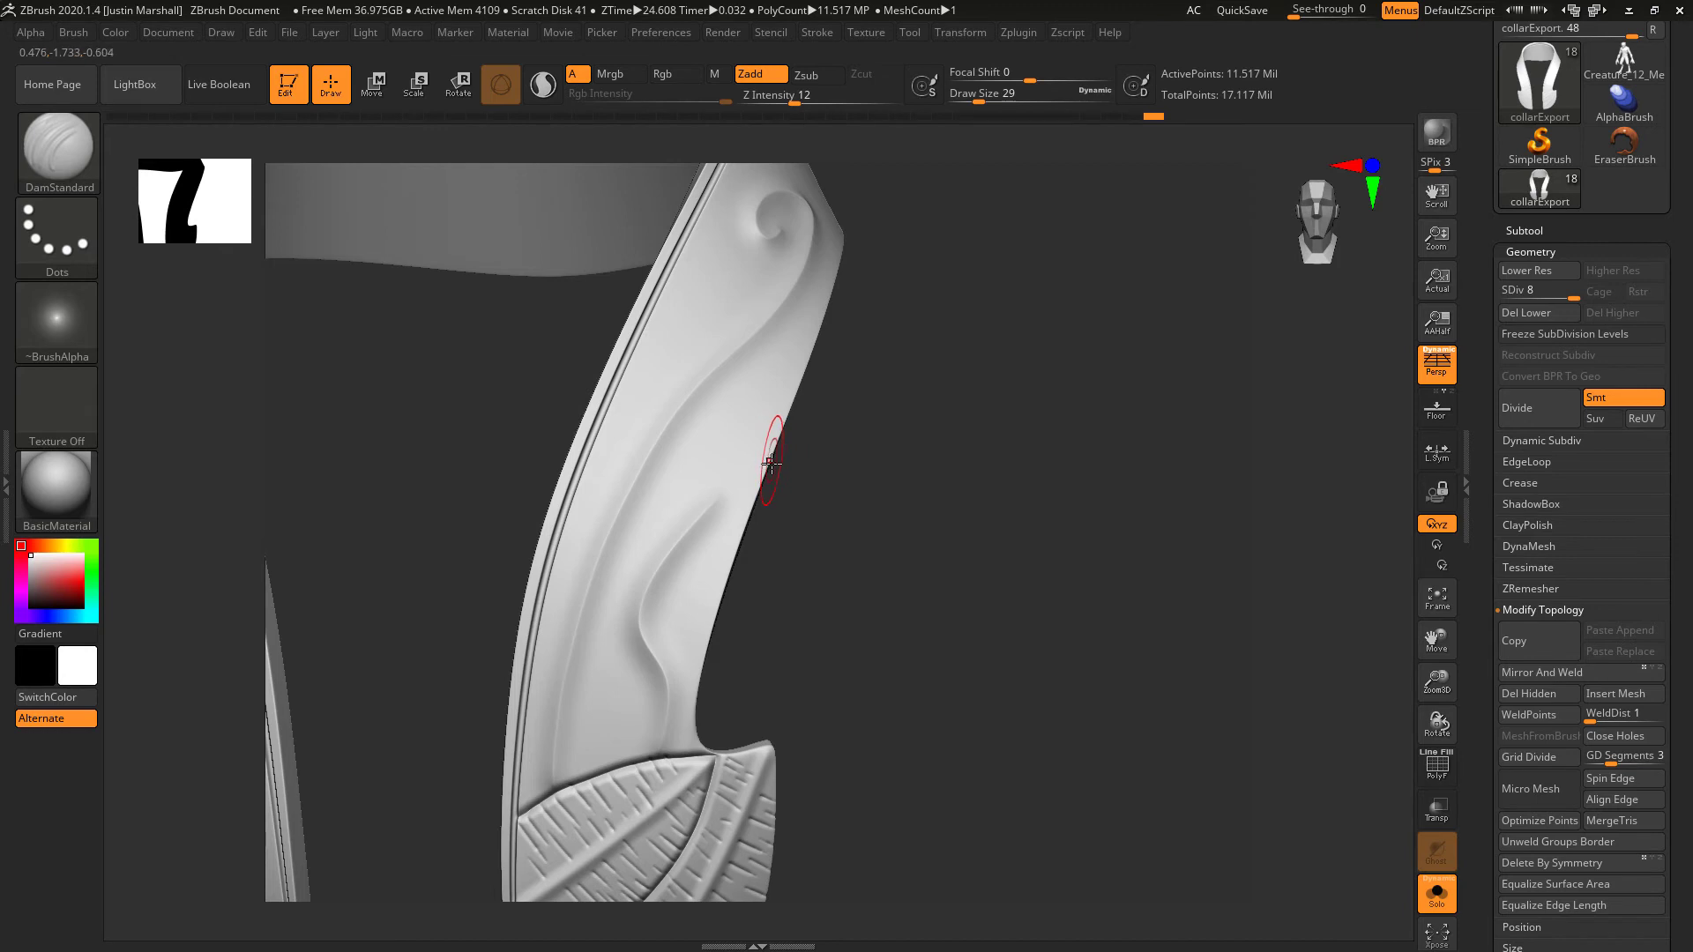
key("ctrl+z")
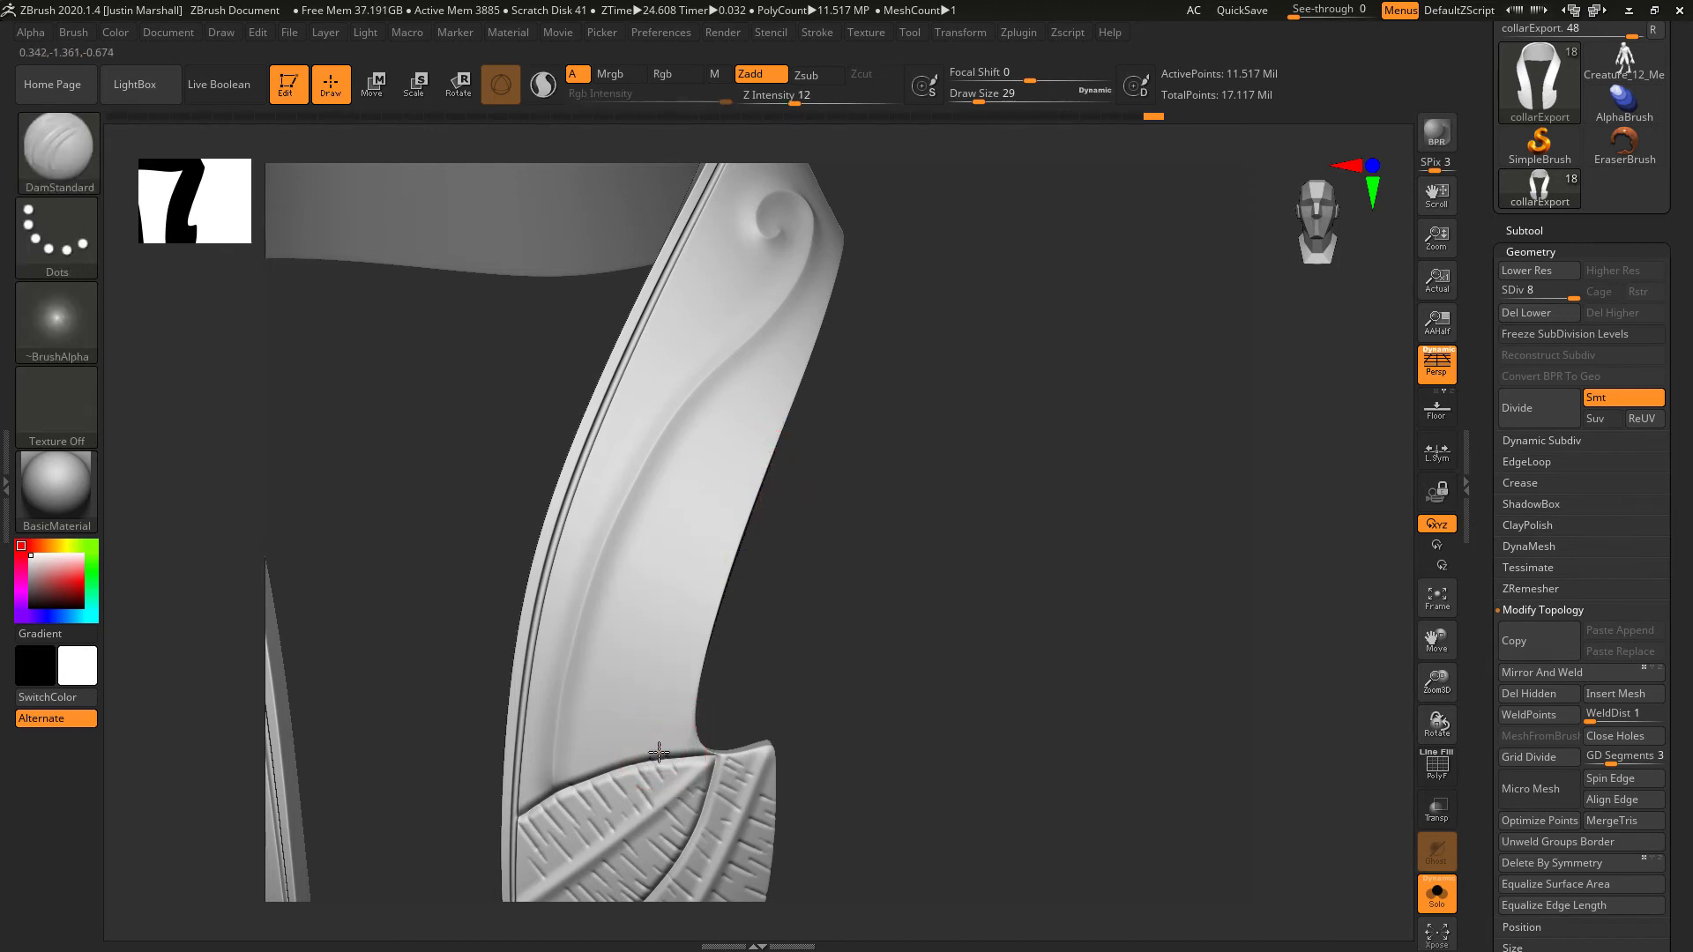
mouse_move(670, 698)
left_mouse_down()
mouse_move(684, 635)
mouse_move(803, 409)
left_mouse_up()
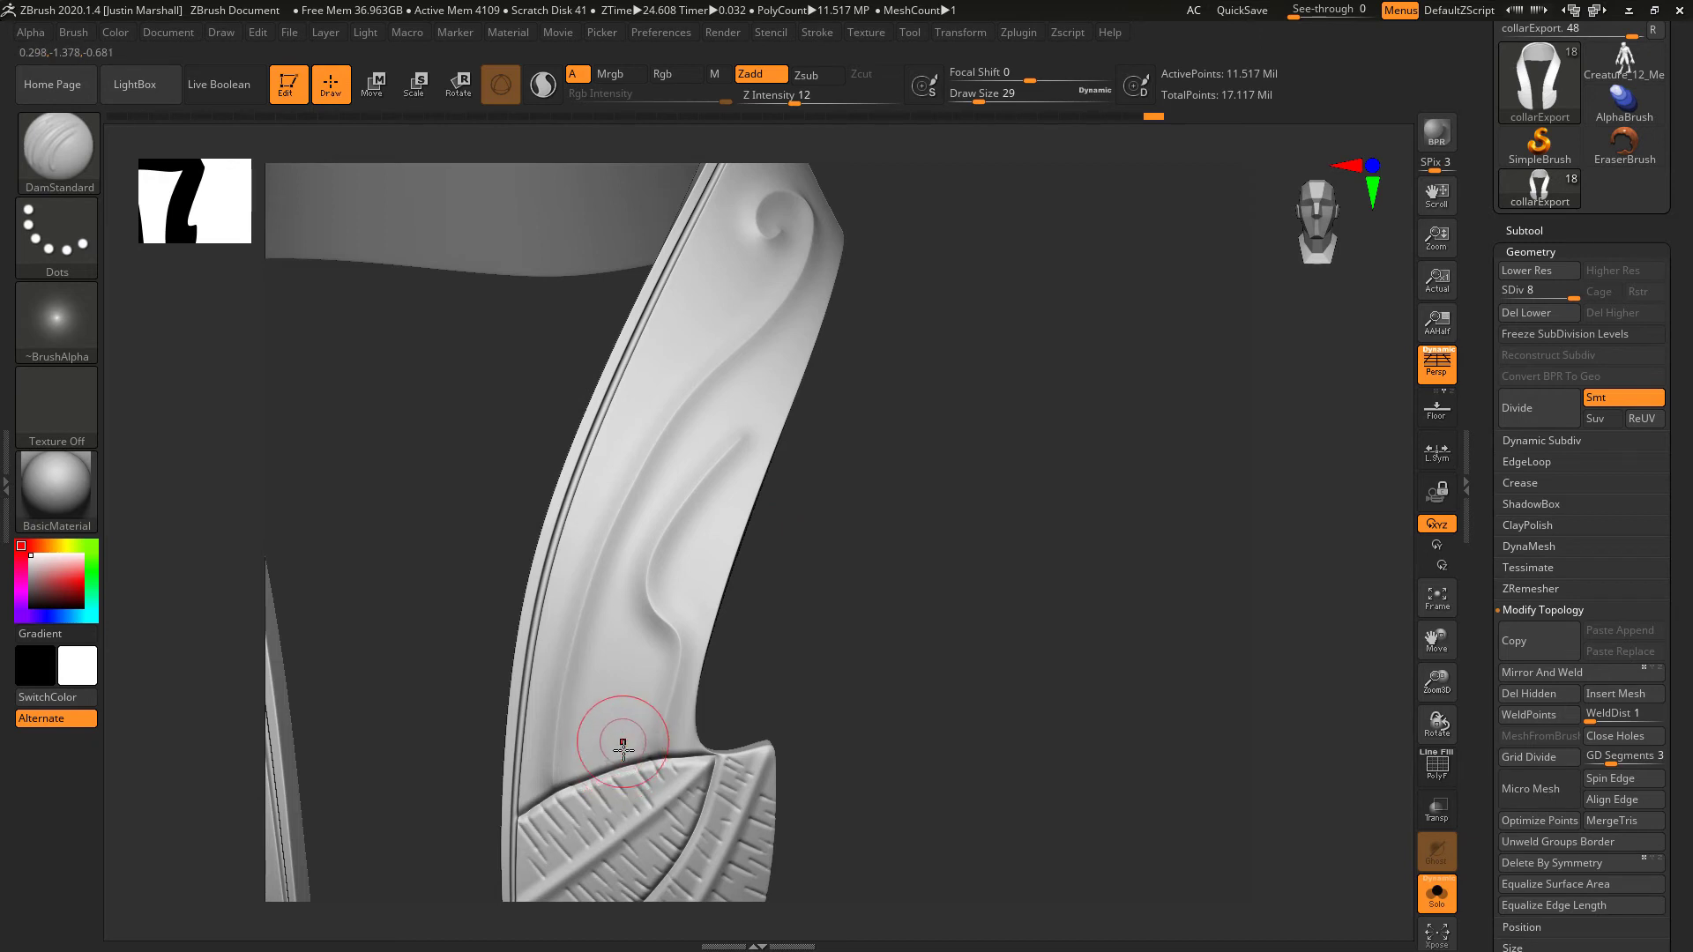
mouse_move(607, 765)
left_mouse_down()
mouse_move(627, 706)
mouse_move(593, 635)
mouse_move(710, 439)
left_mouse_up()
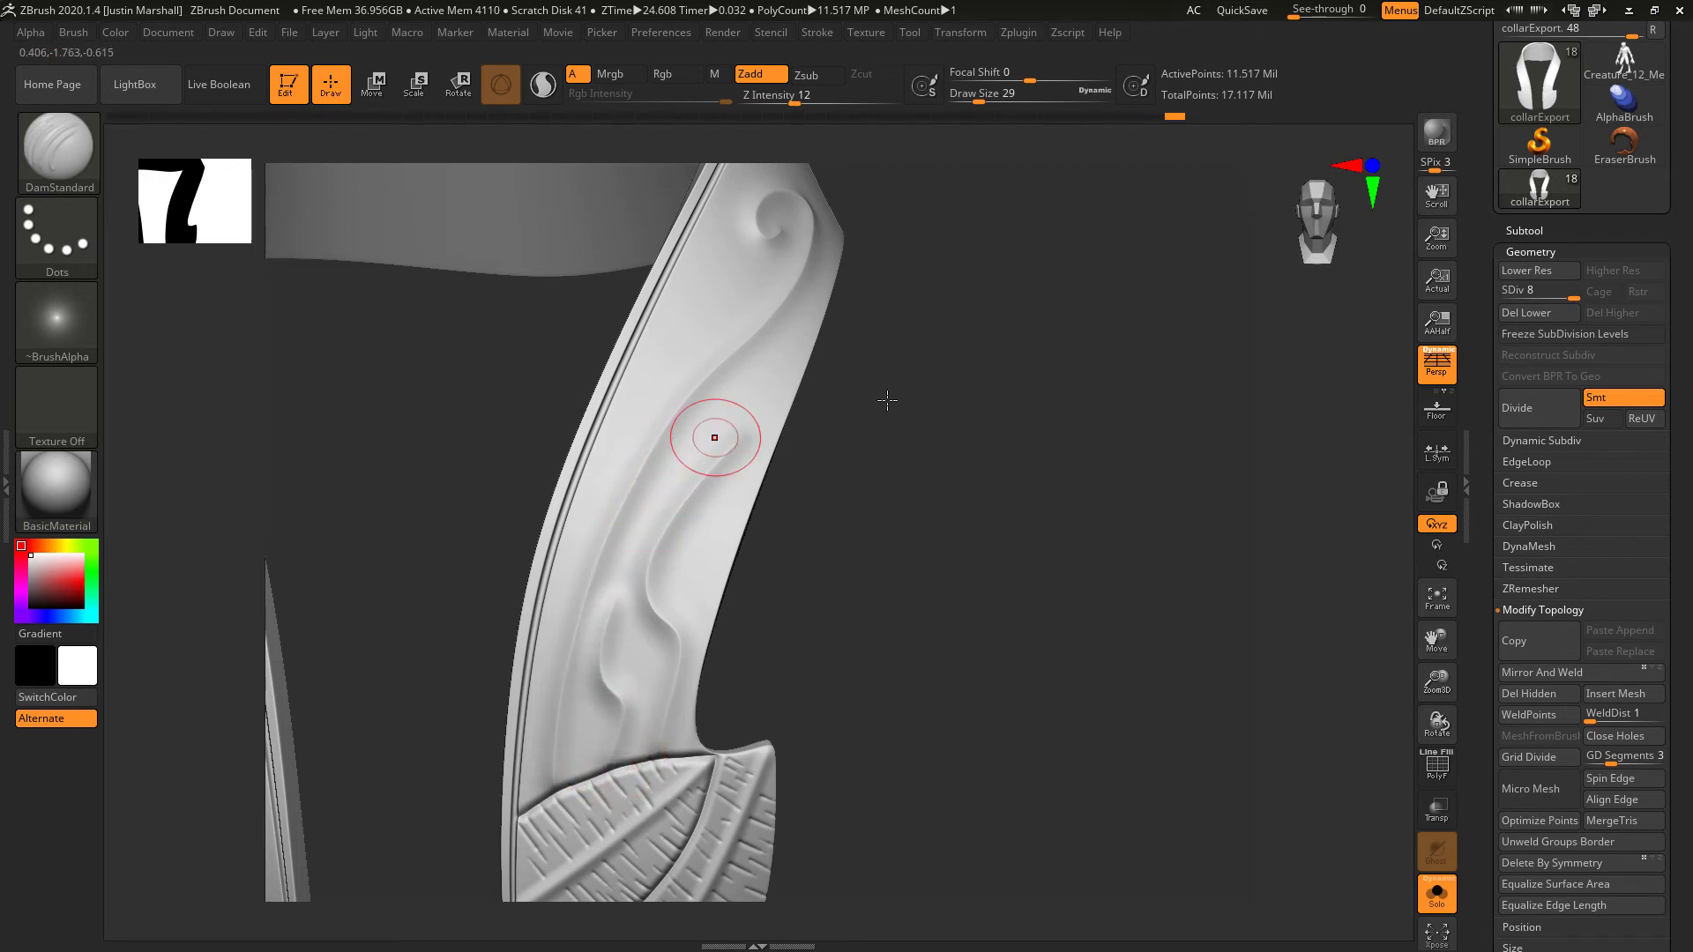
- Switch the brush to Zsub with Draw Size 23 and carve a groove up the side of the long ridge facing the wavy ridges
mouse_move(886, 529)
left_mouse_down()
mouse_move(922, 559)
mouse_move(827, 527)
mouse_move(847, 585)
mouse_move(861, 537)
mouse_move(944, 579)
mouse_move(927, 547)
mouse_move(910, 559)
left_mouse_up()
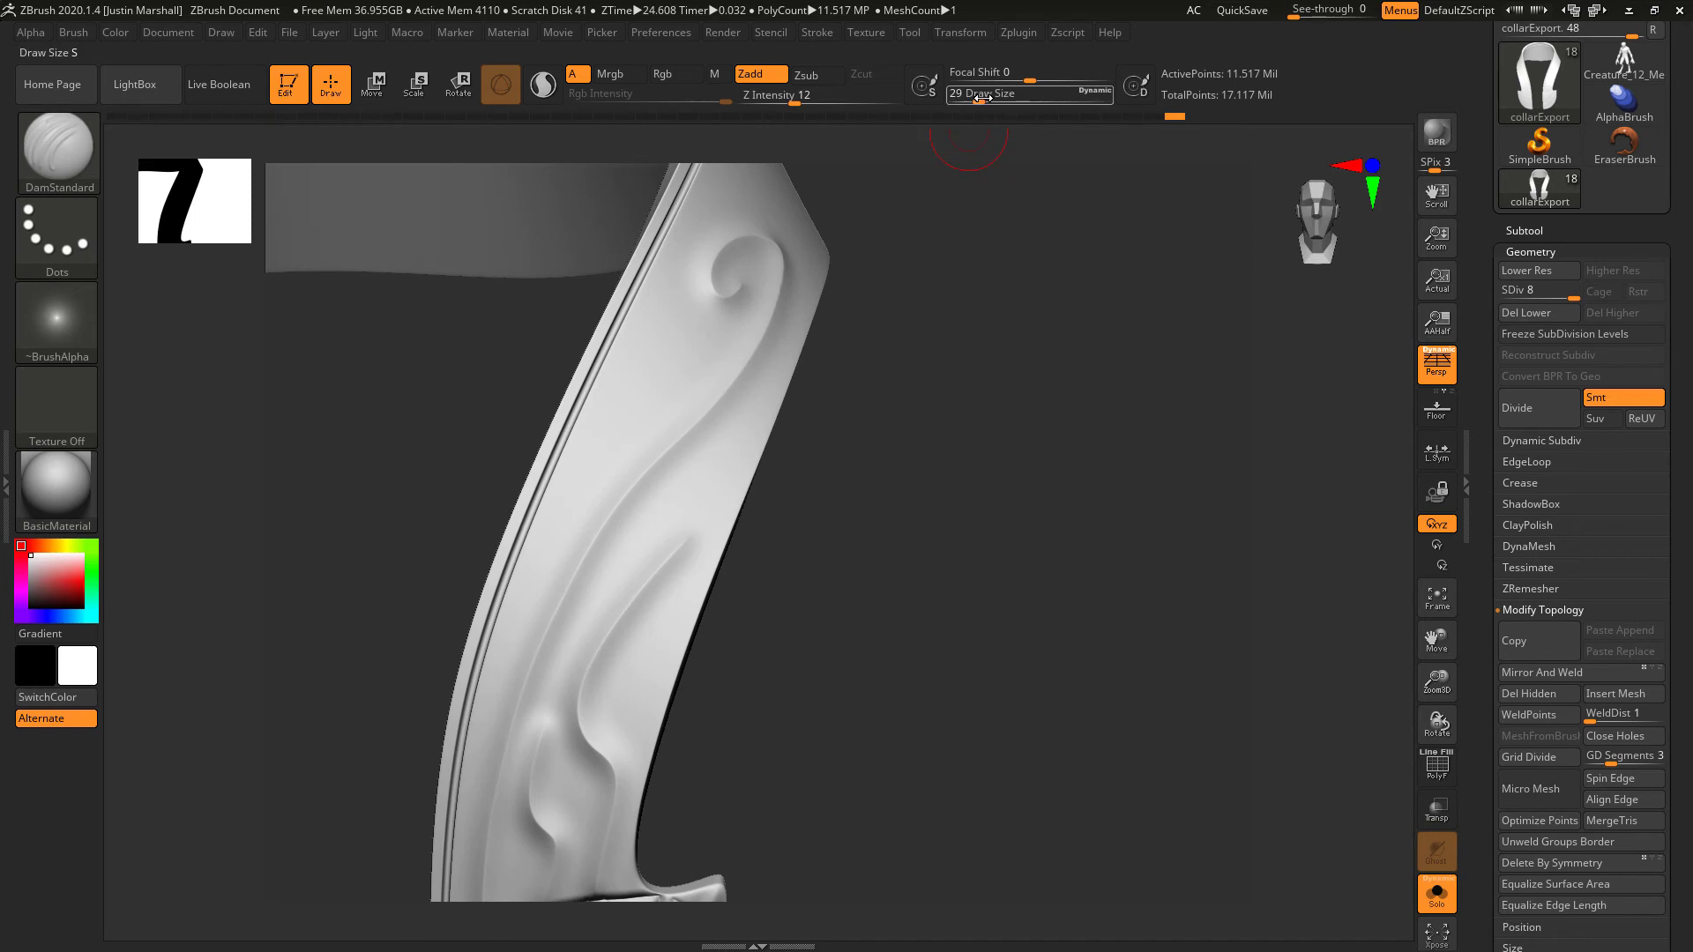
left_click(805, 75)
left_click_drag(975, 98, 977, 98)
mouse_move(934, 495)
left_mouse_down()
mouse_move(941, 415)
mouse_move(824, 471)
left_mouse_up()
left_click_drag(913, 306, 862, 294)
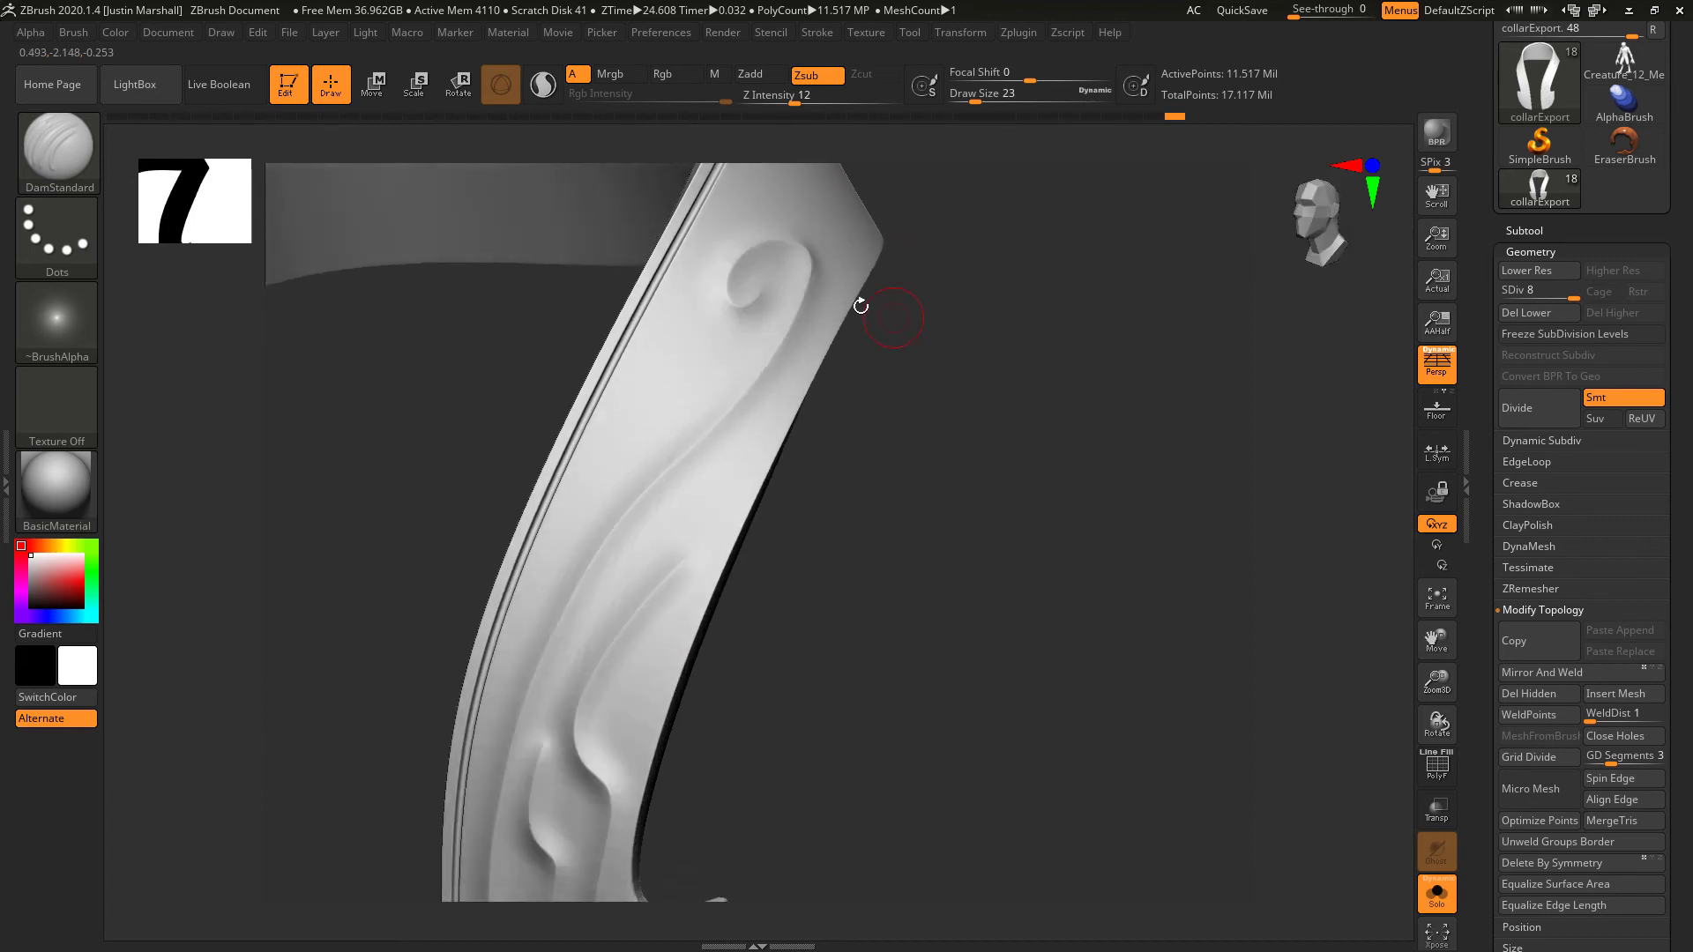
left_click_drag(785, 658, 900, 509, "alt")
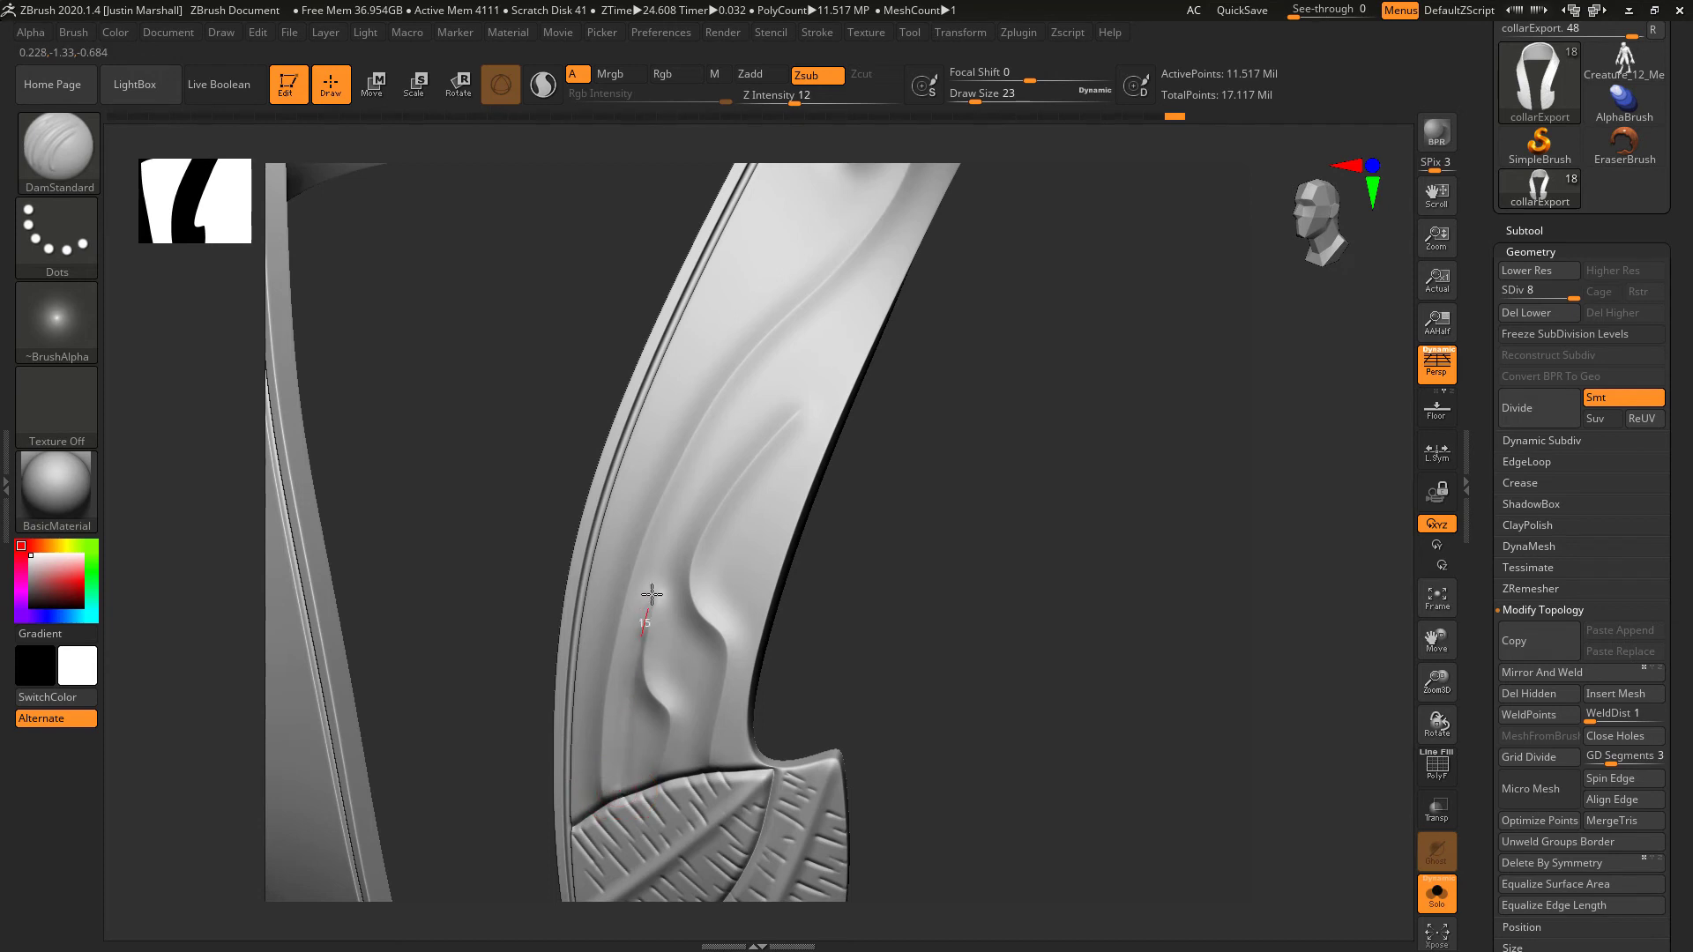
left_click_drag(663, 552, 661, 574)
key("ctrl+z")
left_click_drag(649, 564, 742, 391)
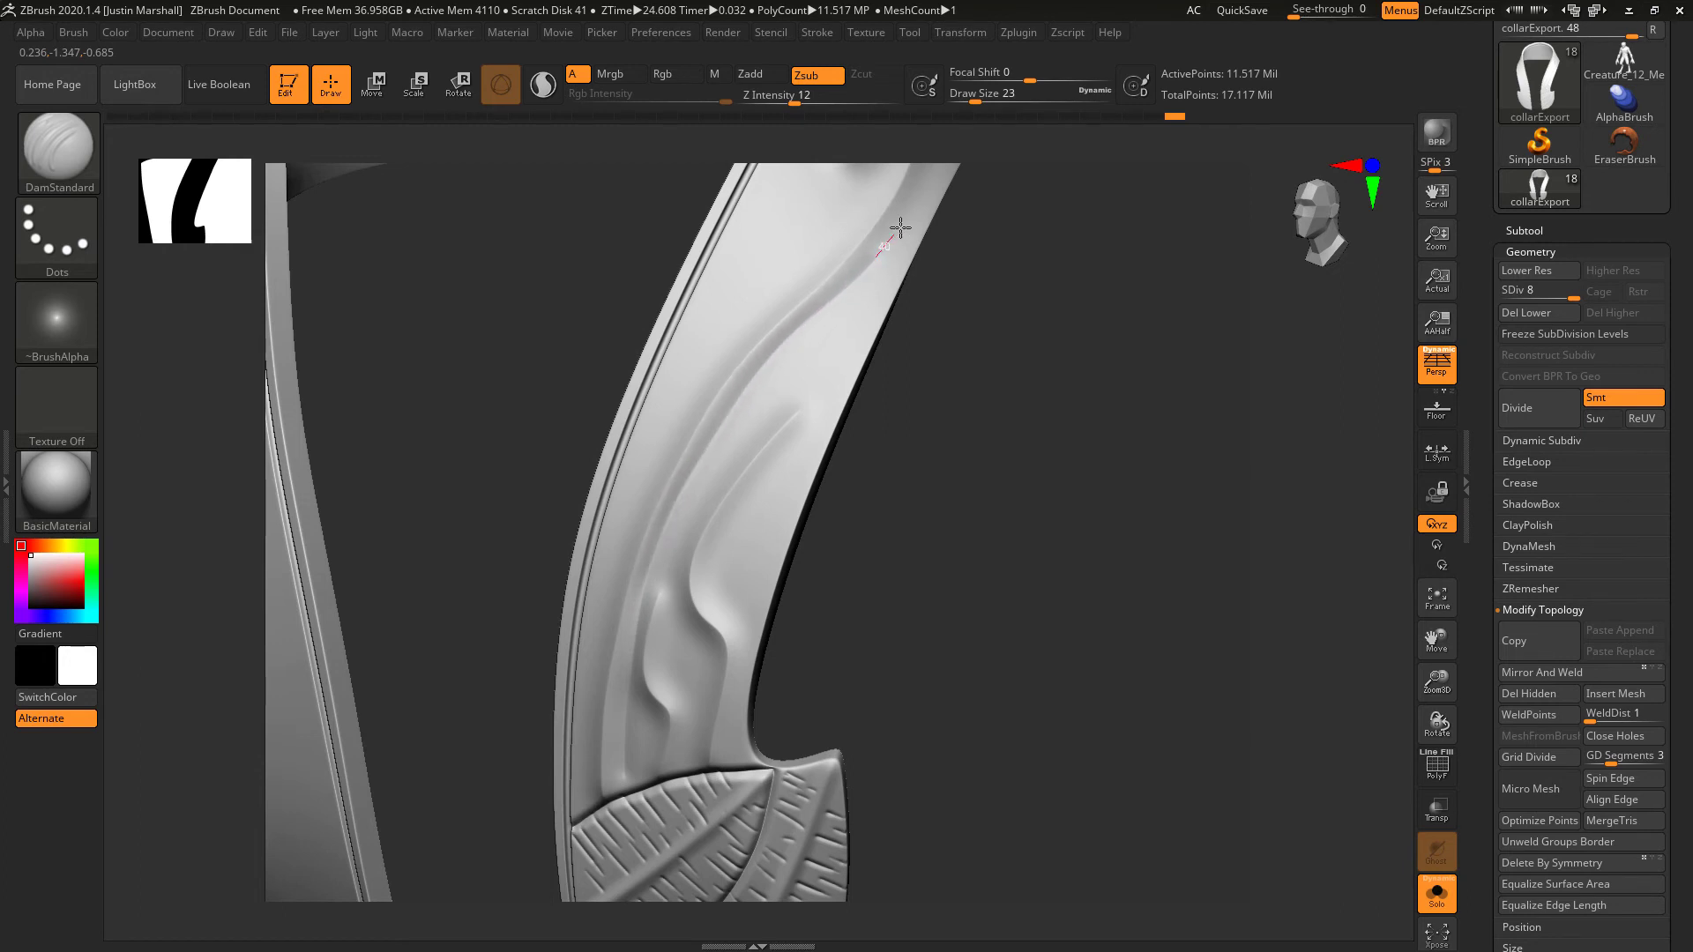
left_click_drag(901, 227, 929, 139)
- Carve the groove onward around the outer contour of the spiral and into its inner curl
mouse_move(1049, 150)
left_mouse_down("alt")
mouse_move(975, 442)
mouse_move(956, 450)
left_mouse_up("alt")
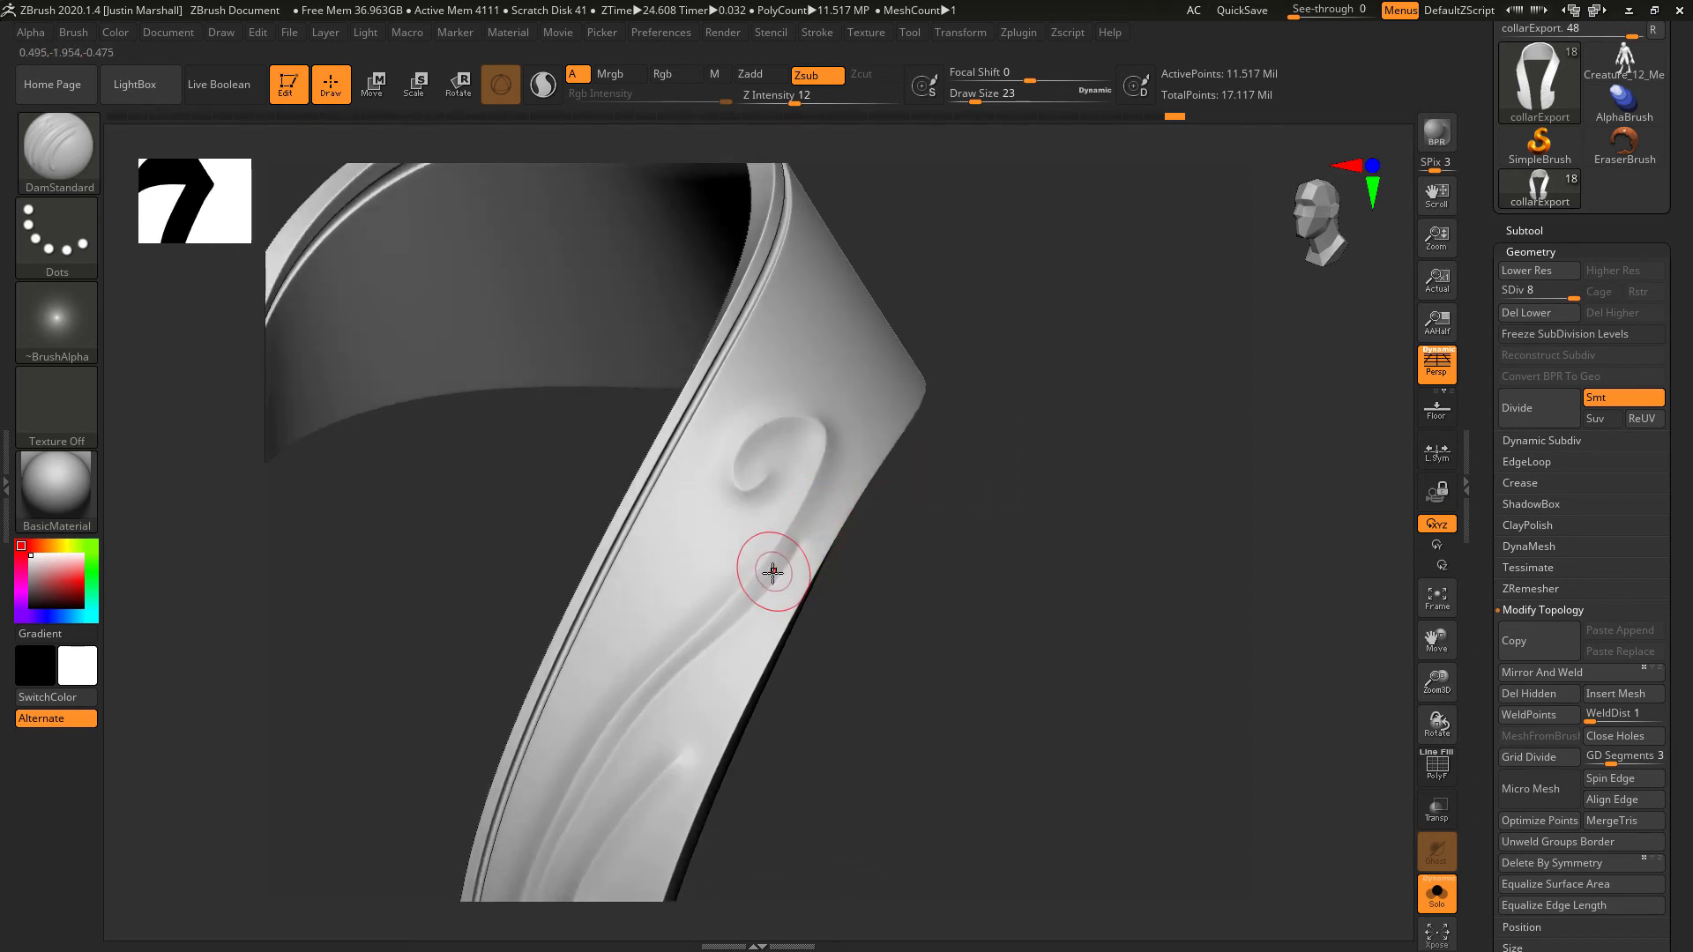
left_click_drag(773, 572, 806, 539)
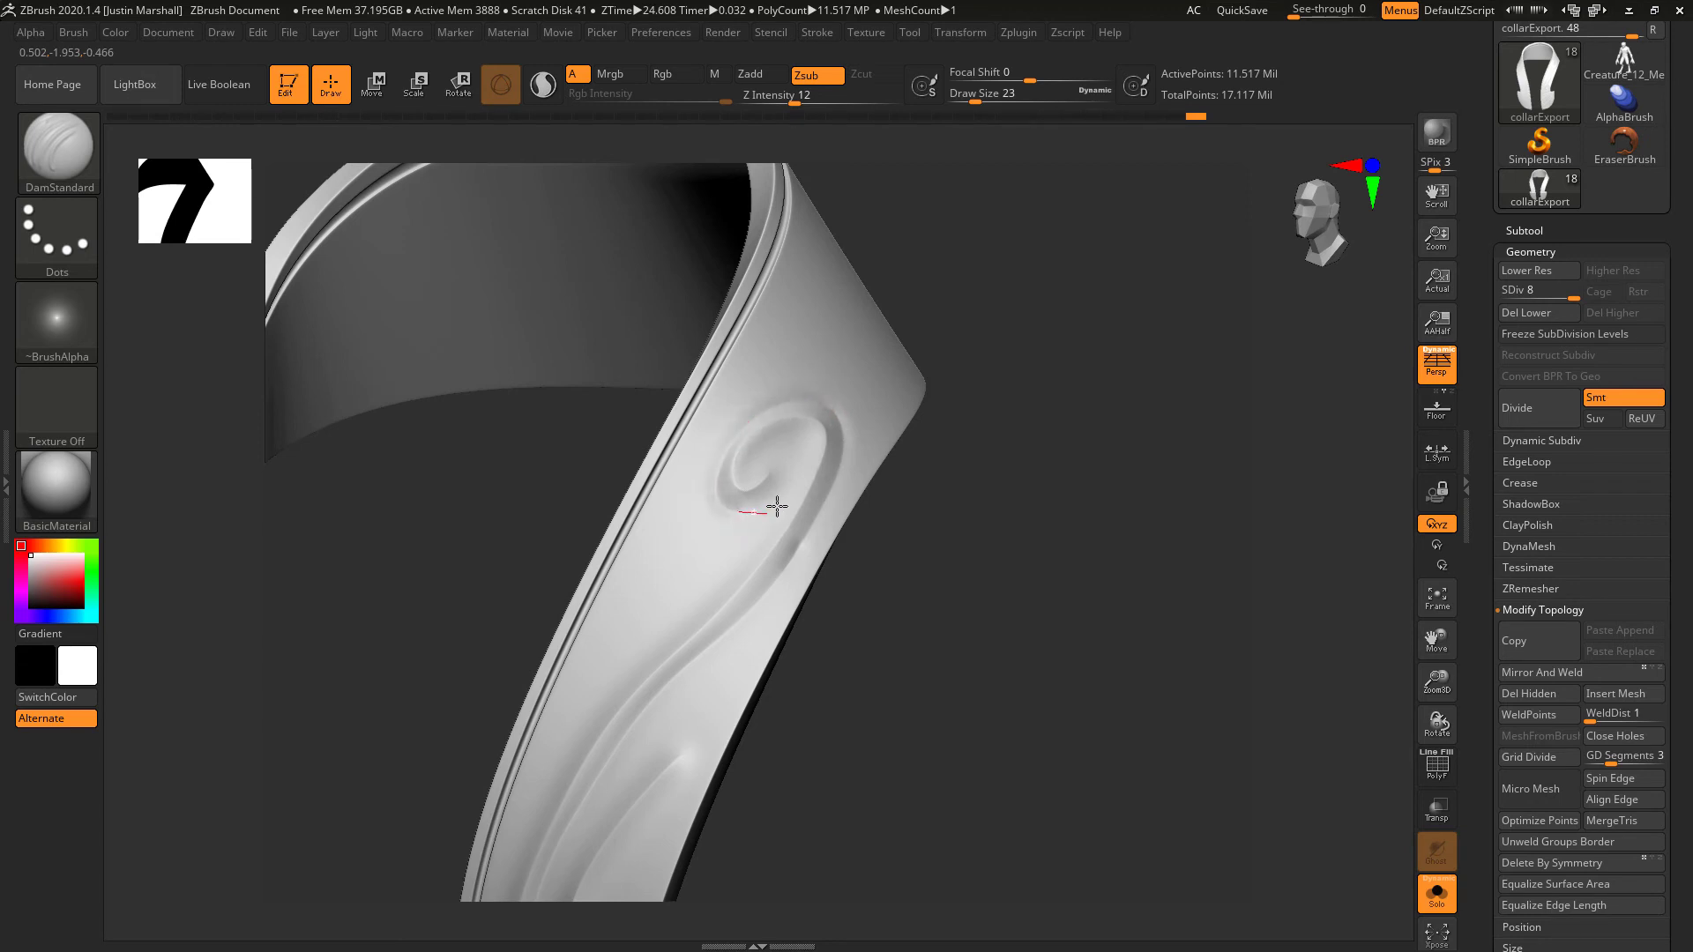
mouse_move(779, 460)
left_mouse_down()
mouse_move(801, 394)
mouse_move(778, 479)
mouse_move(756, 474)
left_mouse_up()
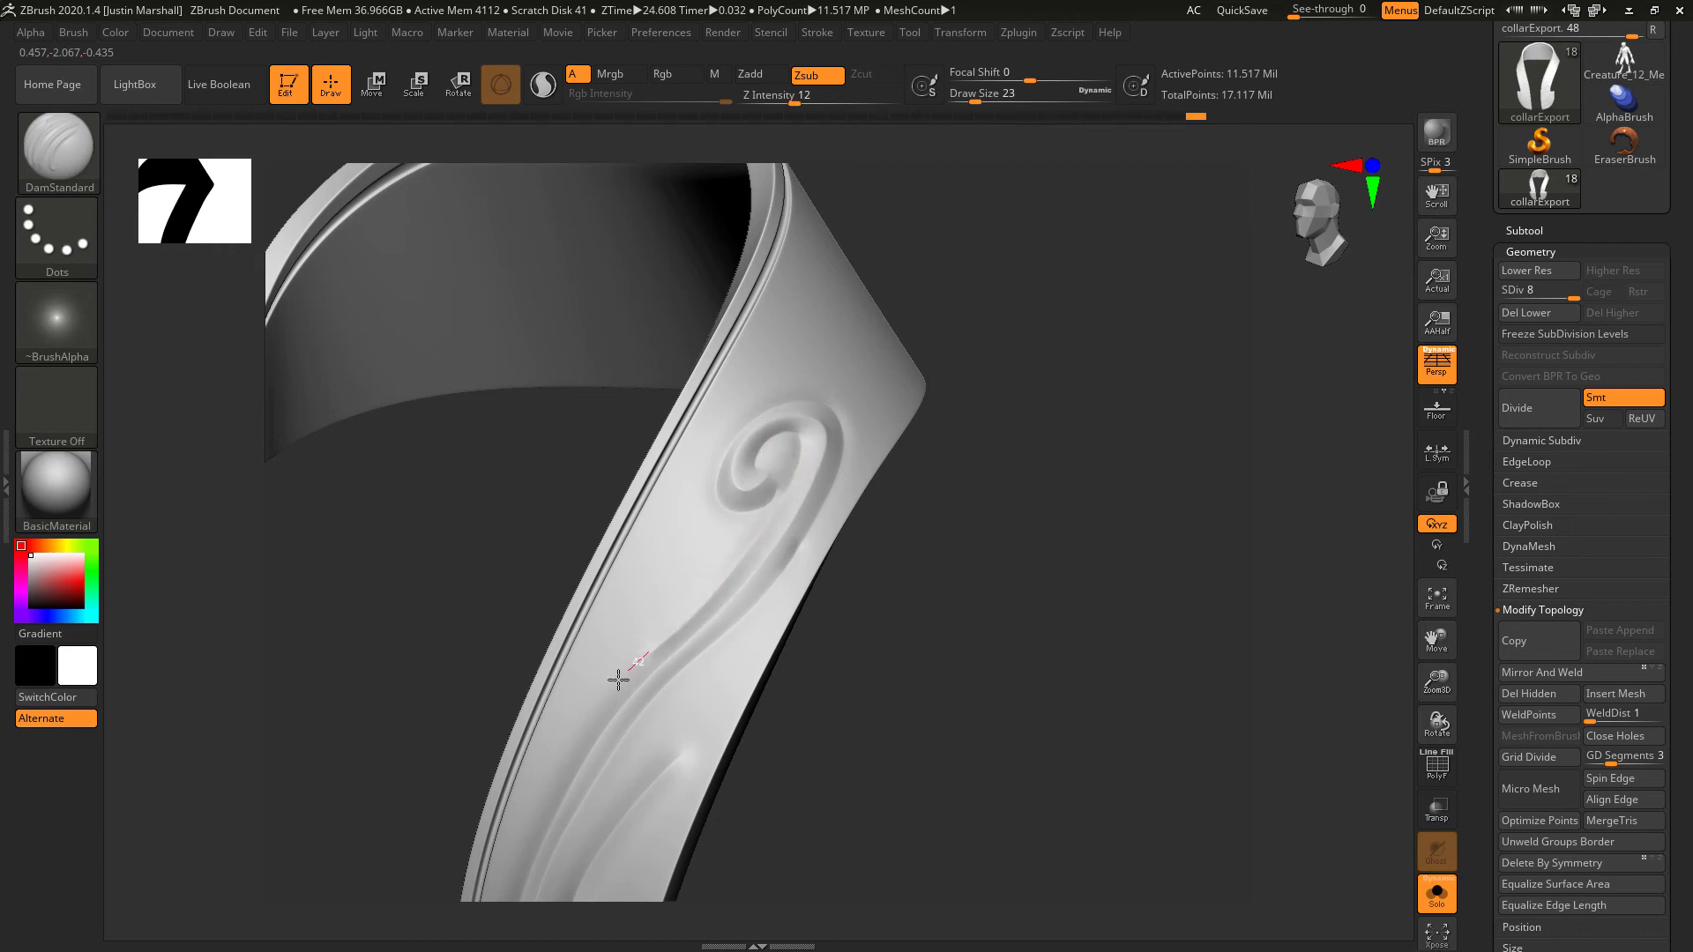
- Carve a matching groove along the other side of the long ridge, from inside the spiral down to the leaf panel
left_click_drag(618, 679, 540, 801)
left_click_drag(948, 593, 1001, 464)
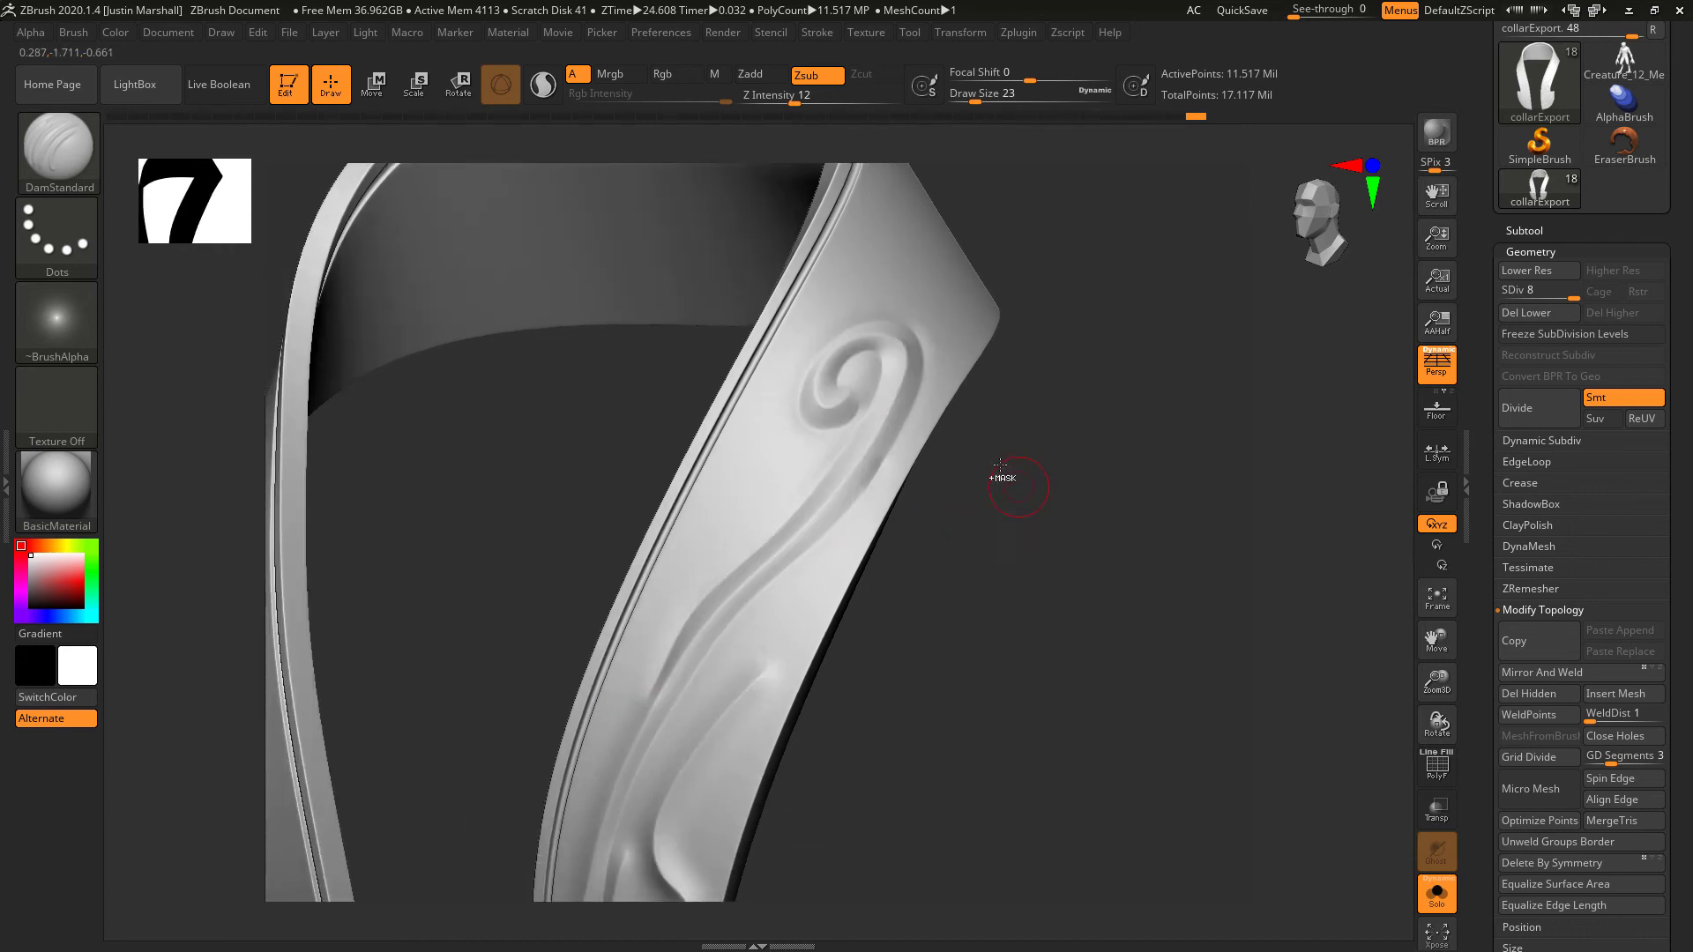
key("ctrl+z")
left_click_drag(843, 395, 830, 390)
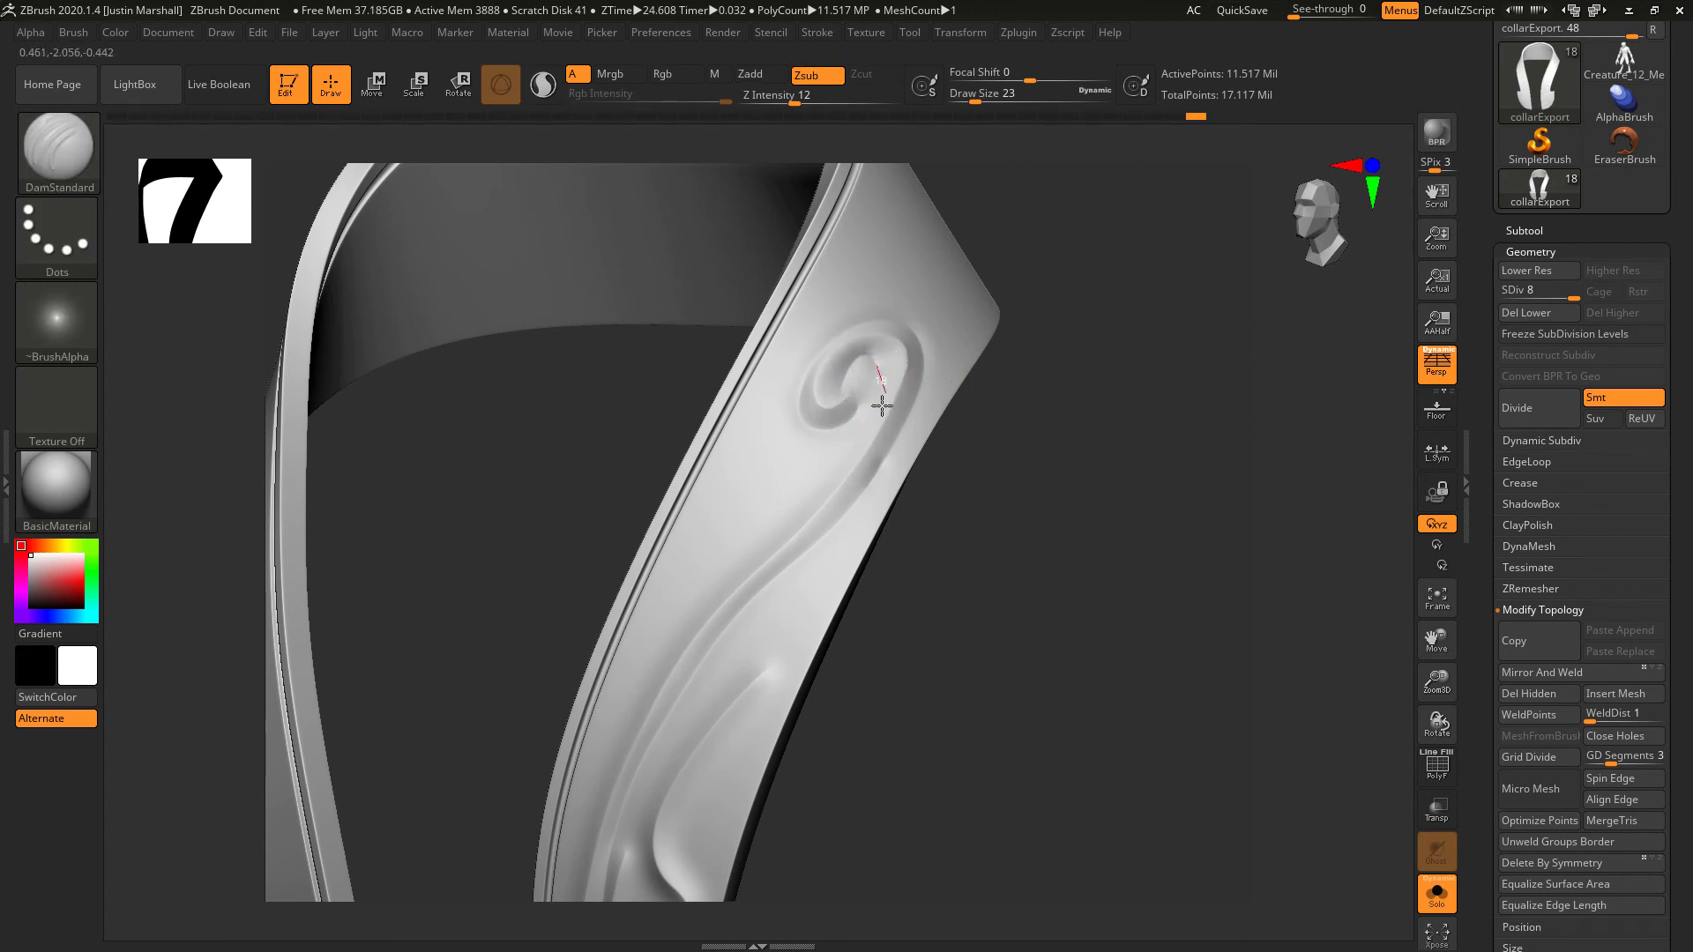
mouse_move(746, 554)
left_mouse_down()
mouse_move(657, 655)
mouse_move(600, 787)
left_mouse_up()
left_click_drag(939, 667, 1042, 405, "alt")
left_click_drag(1061, 468, 1112, 439)
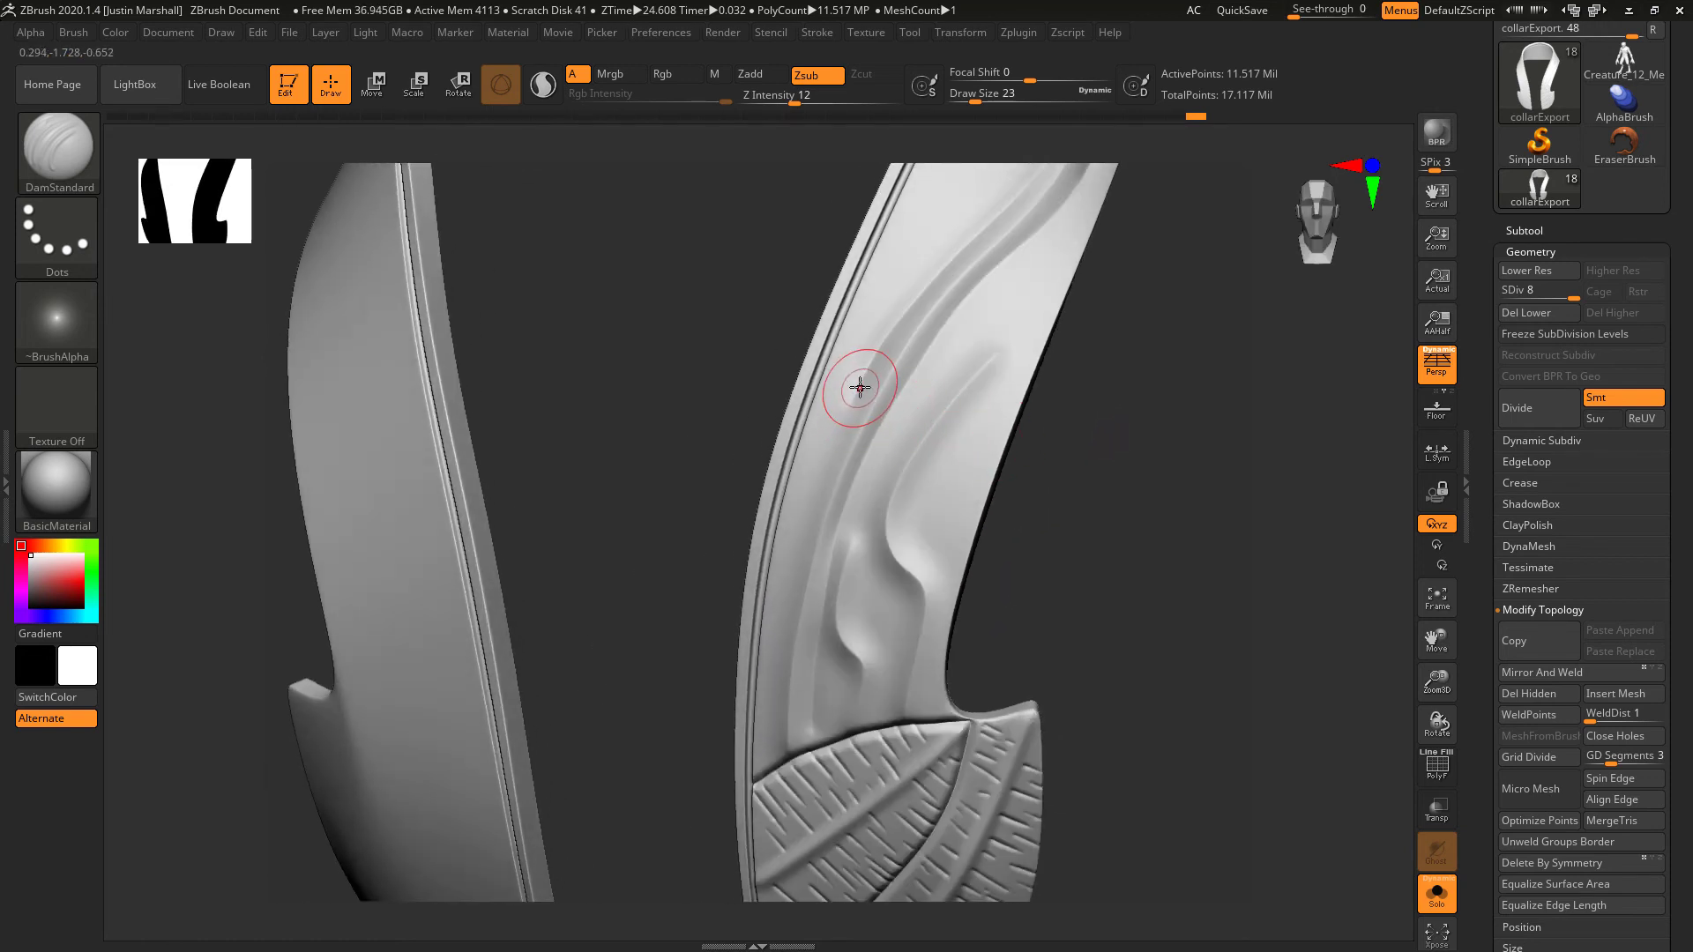
left_click_drag(859, 384, 841, 421)
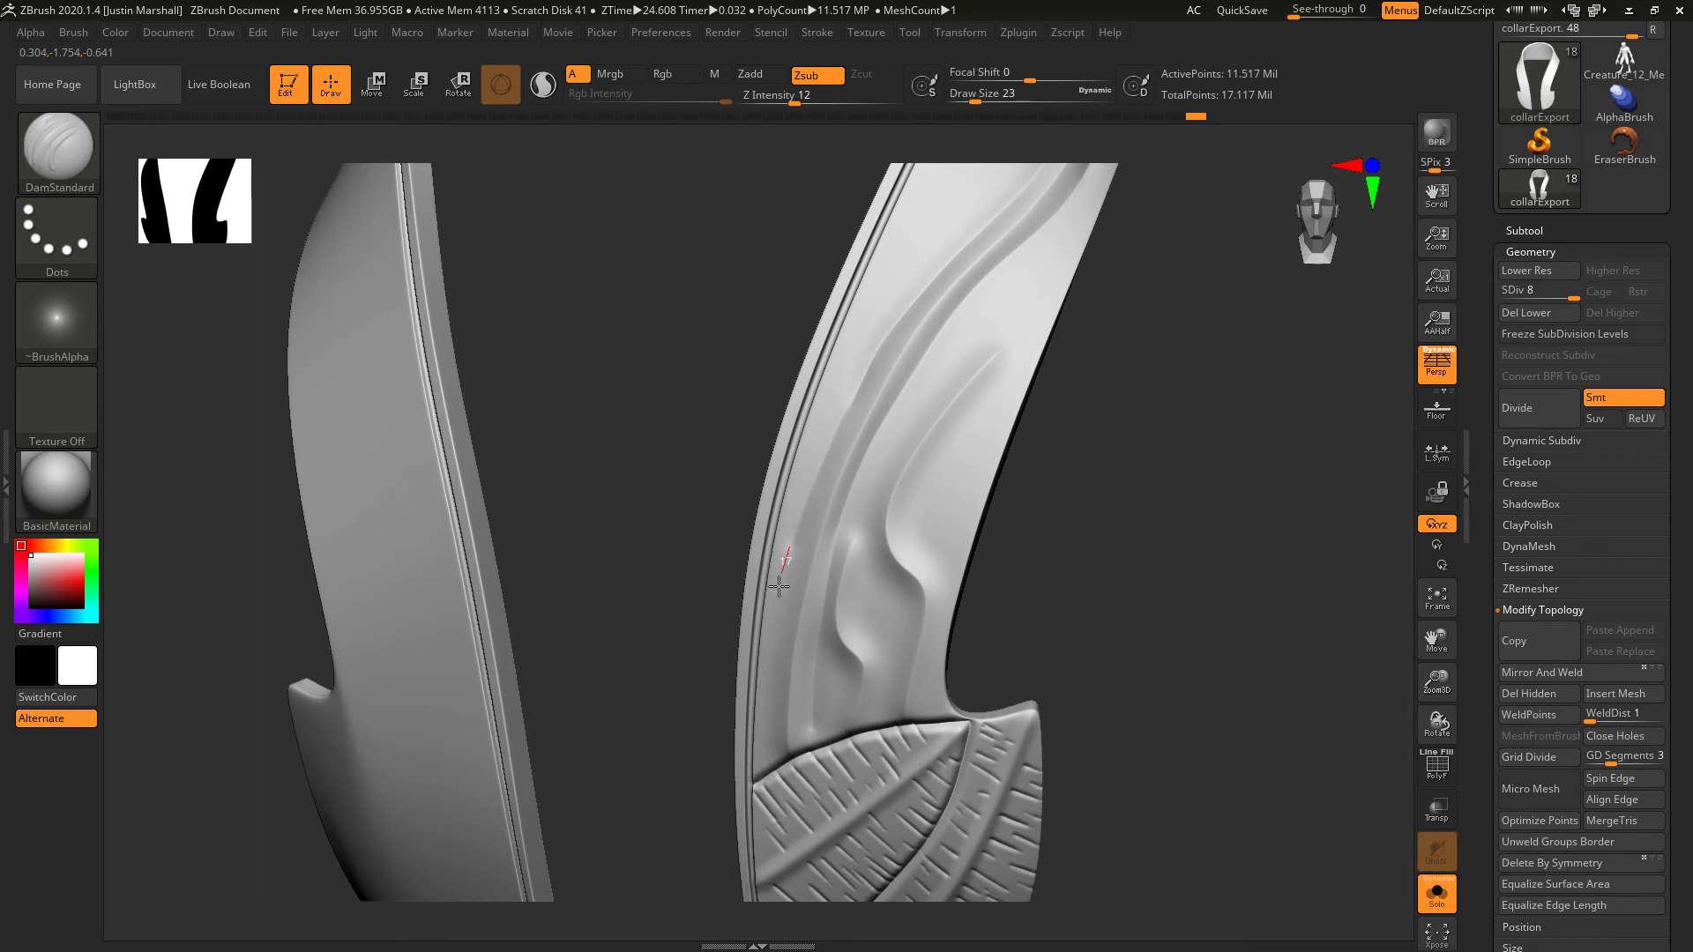
left_click_drag(767, 714, 771, 766)
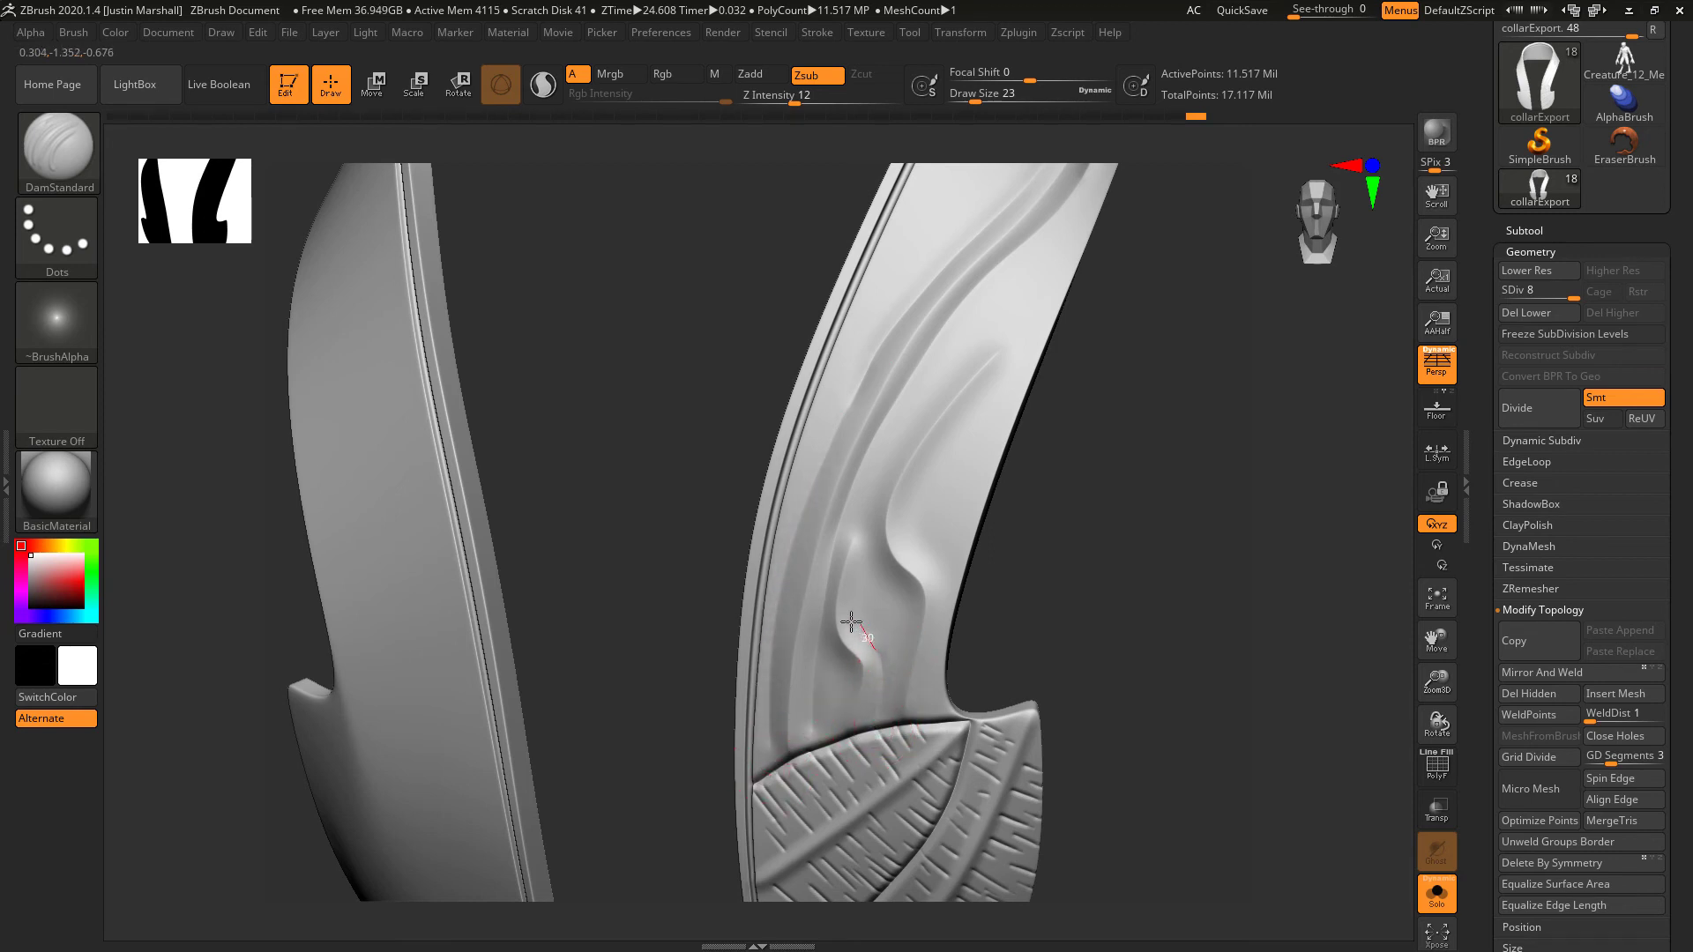
- Carve grooves along the sides of both wavy ridges above the leaf panel so their contours stand out
left_click_drag(859, 556, 866, 524)
left_click_drag(943, 593, 943, 554)
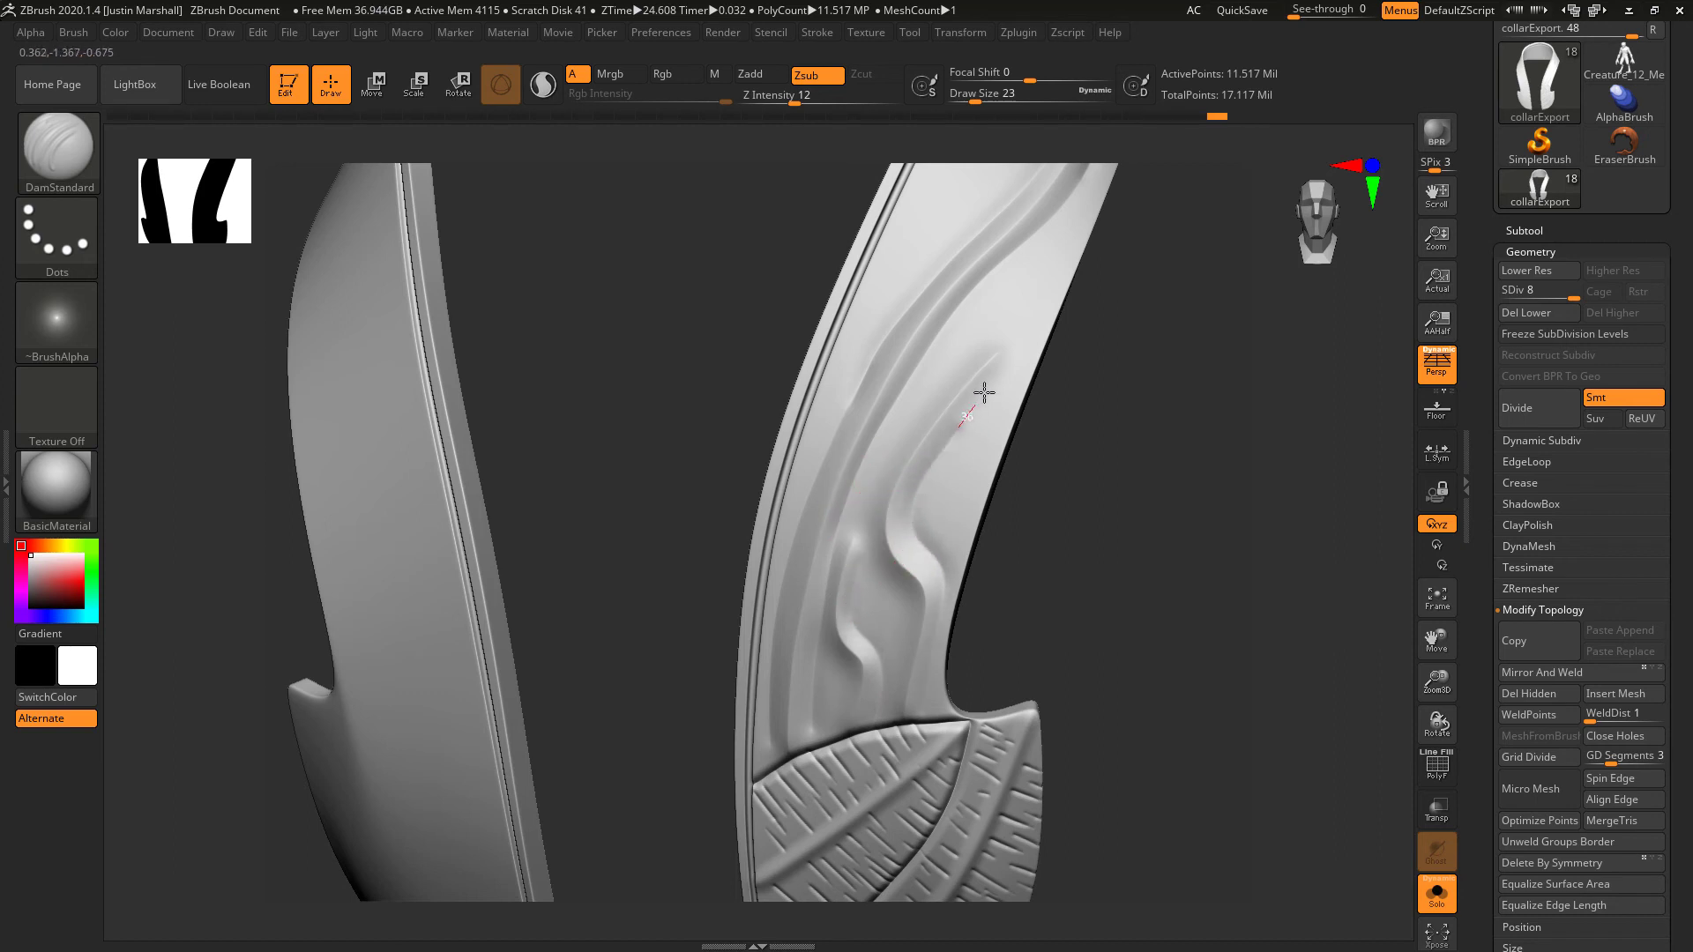
left_click_drag(1013, 346, 1005, 351)
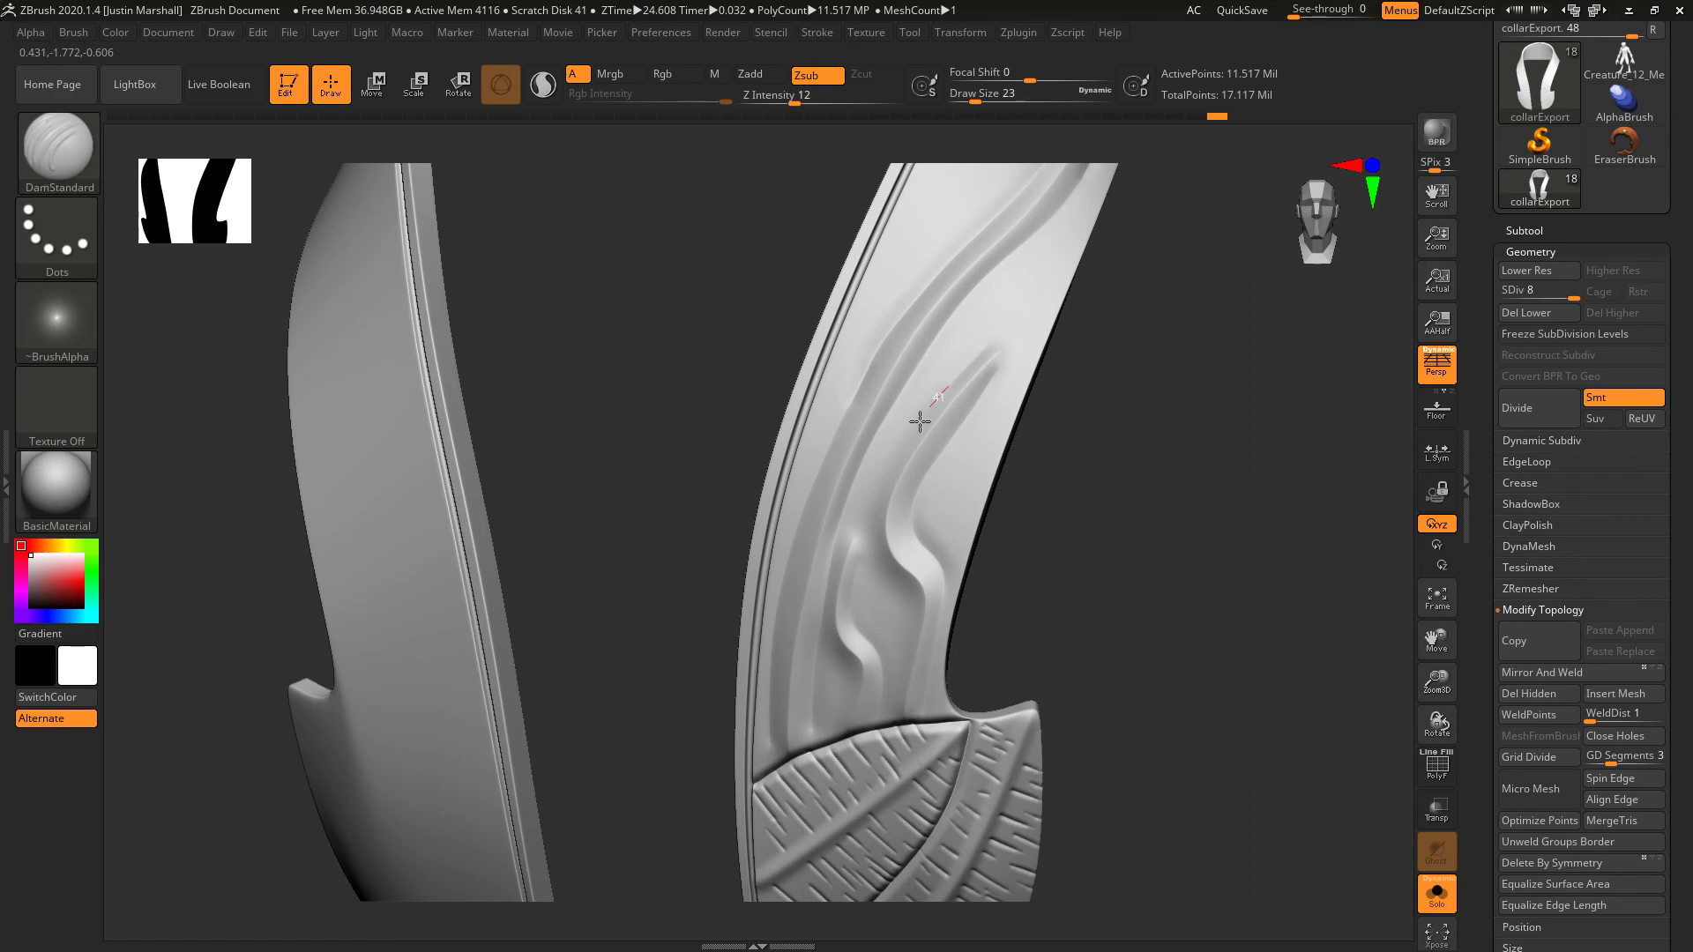
left_click_drag(920, 423, 892, 467)
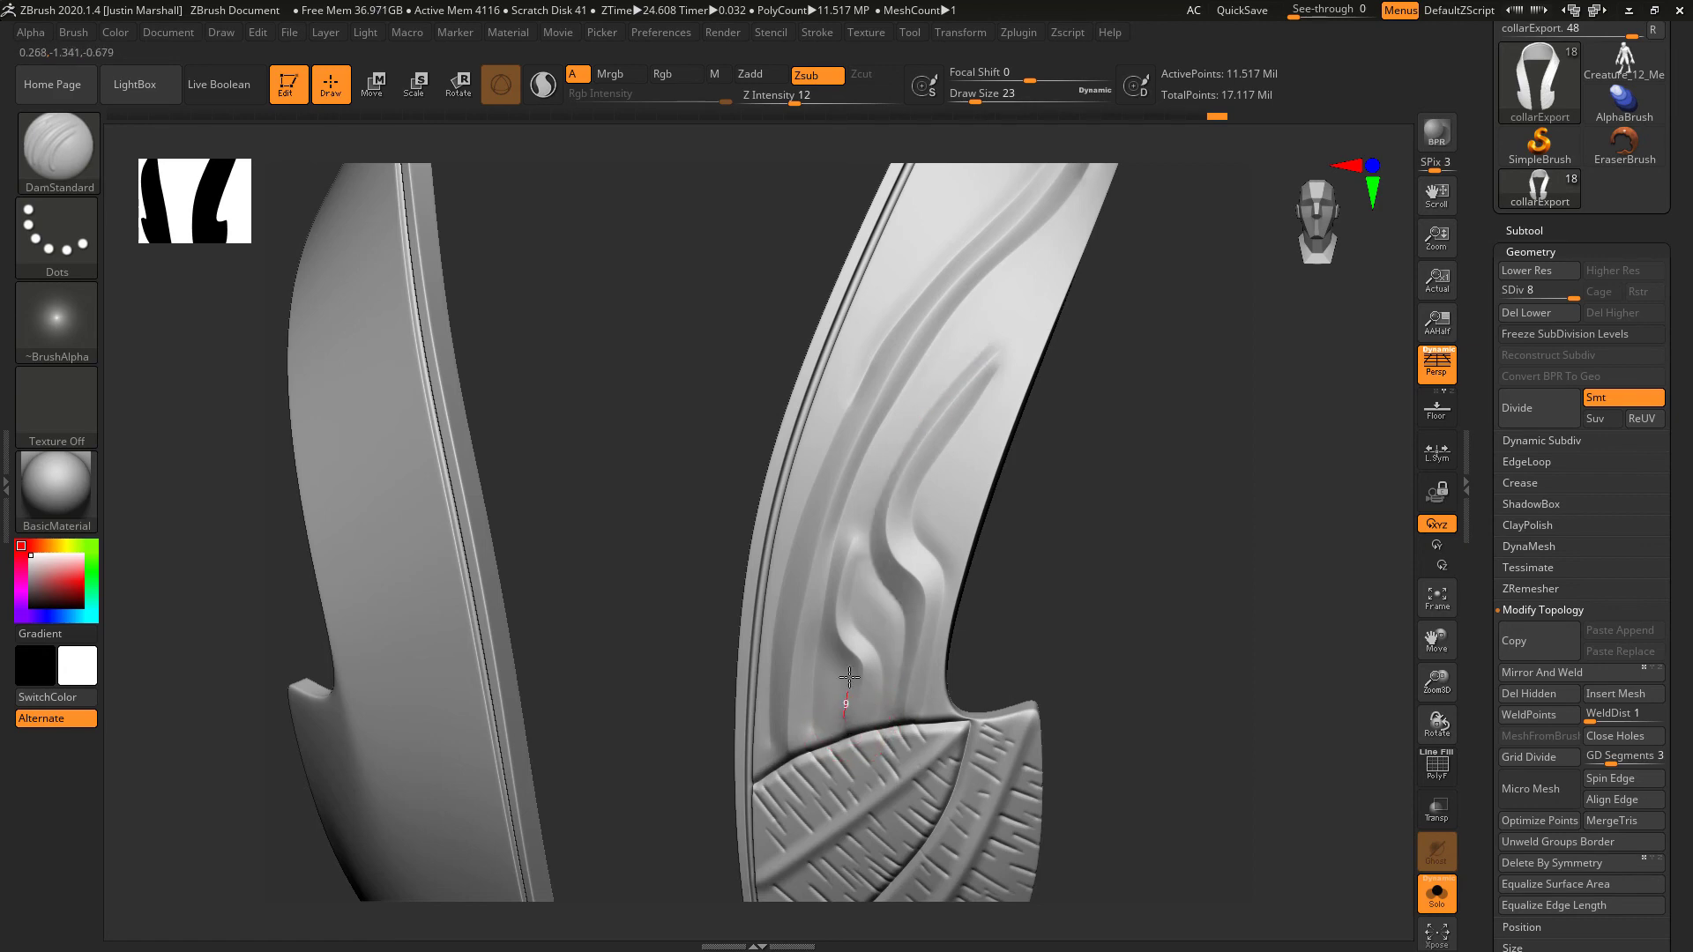
left_click_drag(848, 677, 848, 676)
- Set up the ClayBuildup brush in Zsub mode with Z Intensity 8, Draw Size 12 and the square Alpha 28
left_click_drag(1100, 495, 964, 499, "alt")
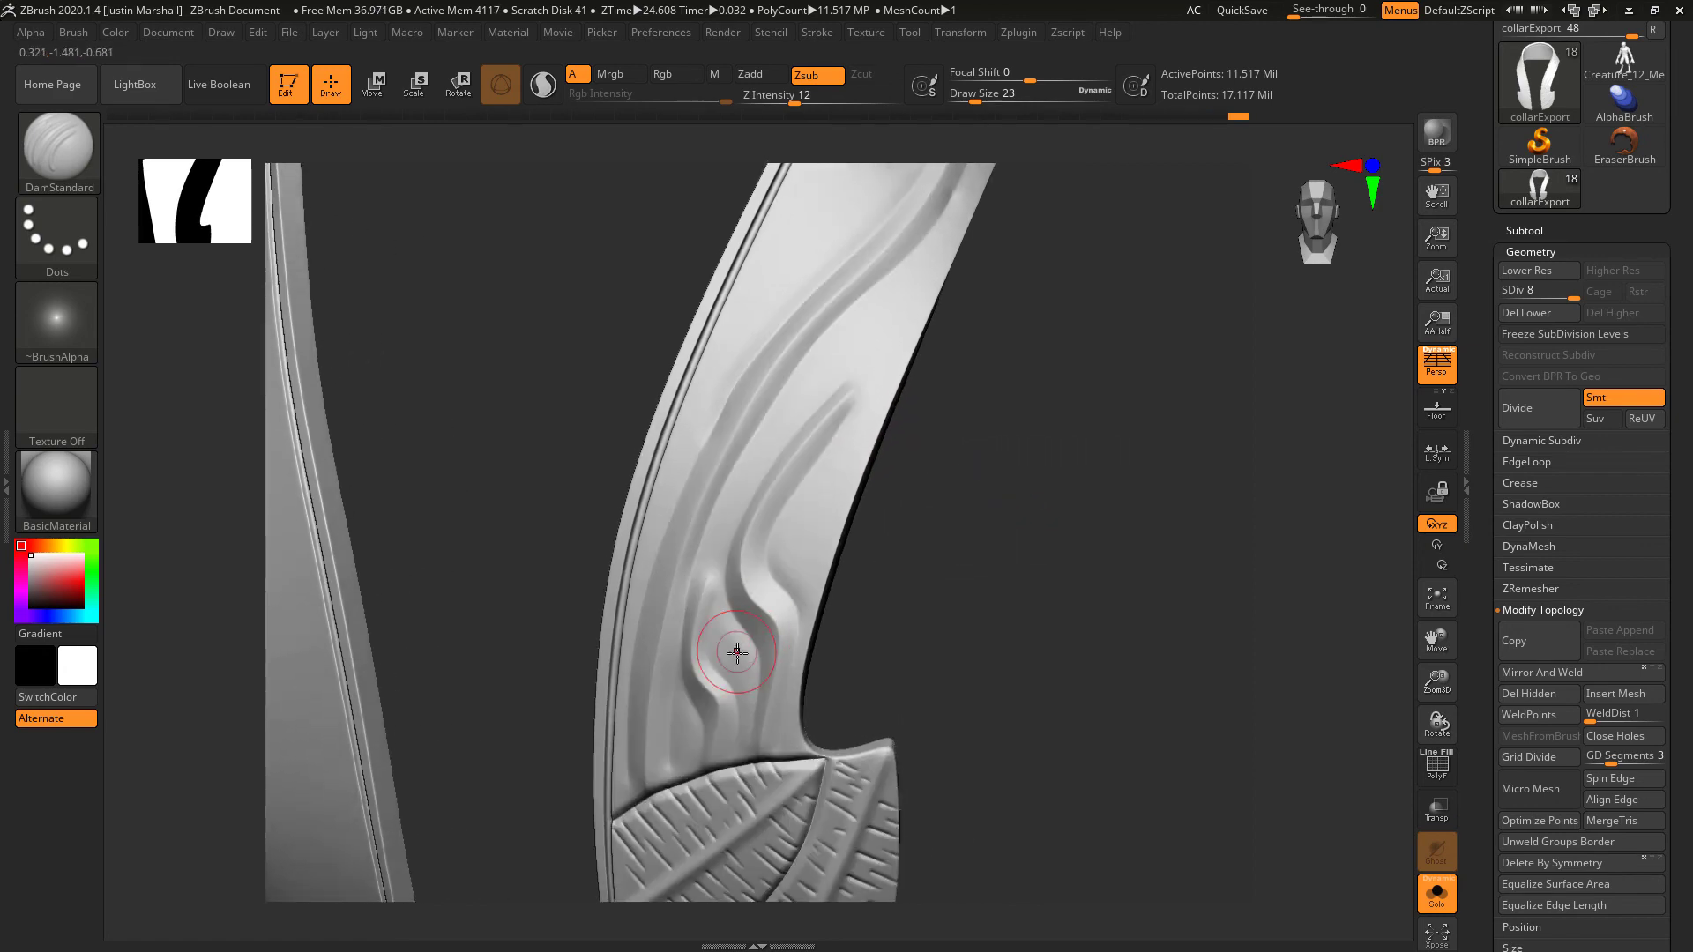
left_click(59, 158)
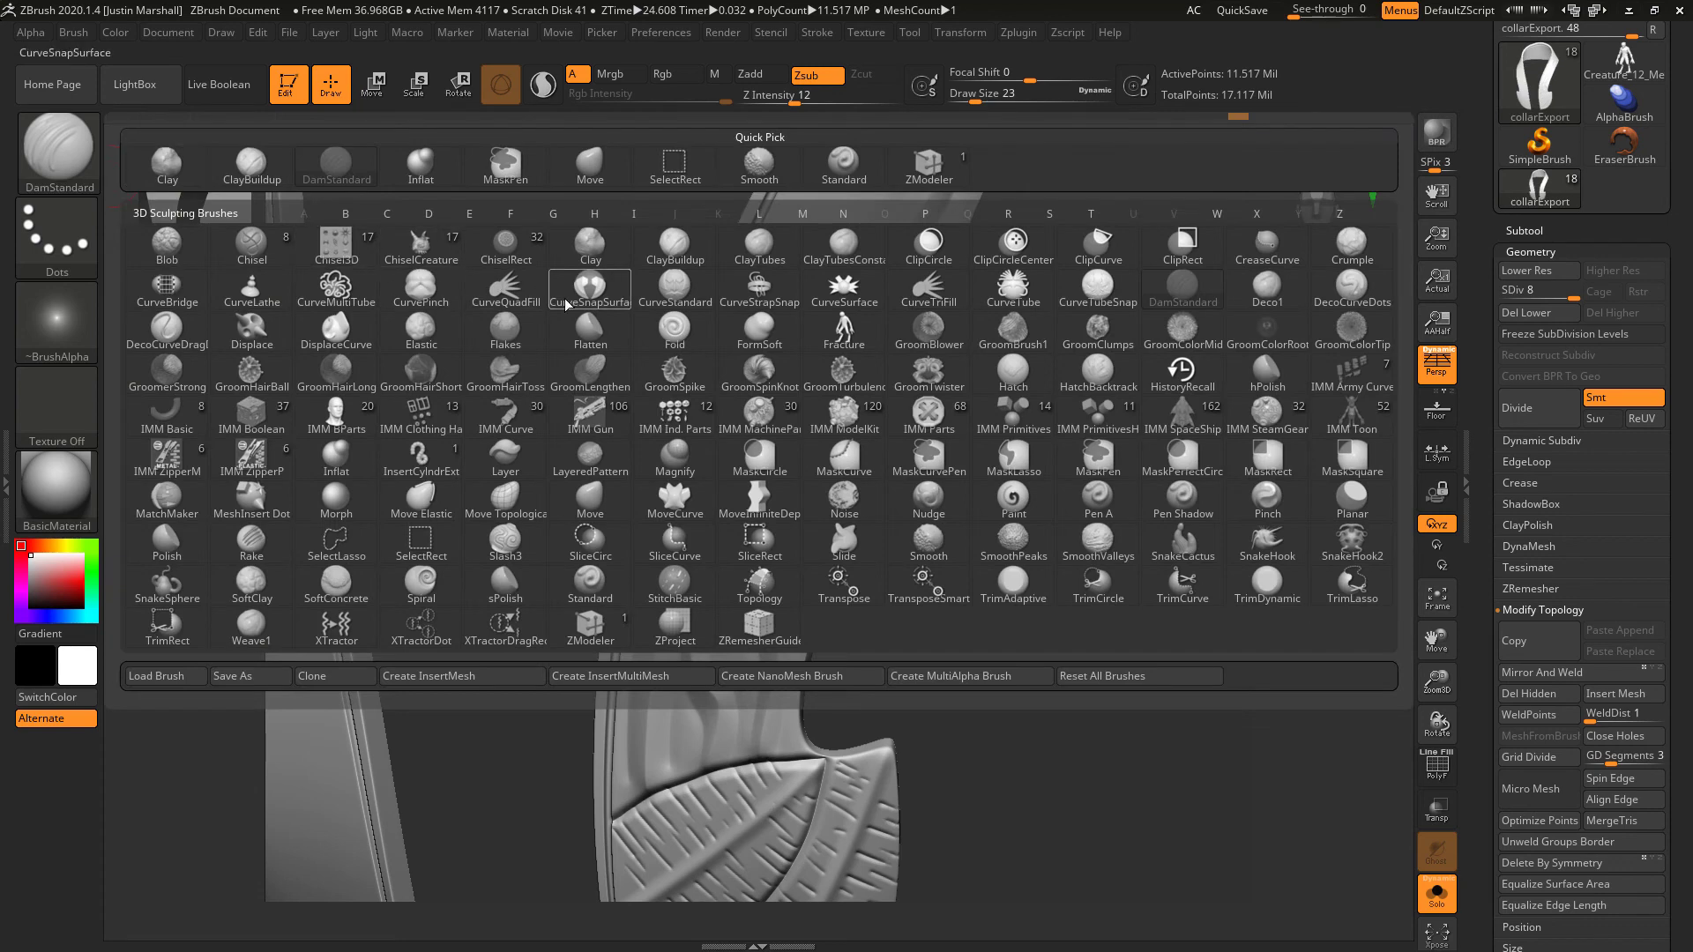
left_click(675, 255)
left_click_drag(1013, 441, 1031, 469)
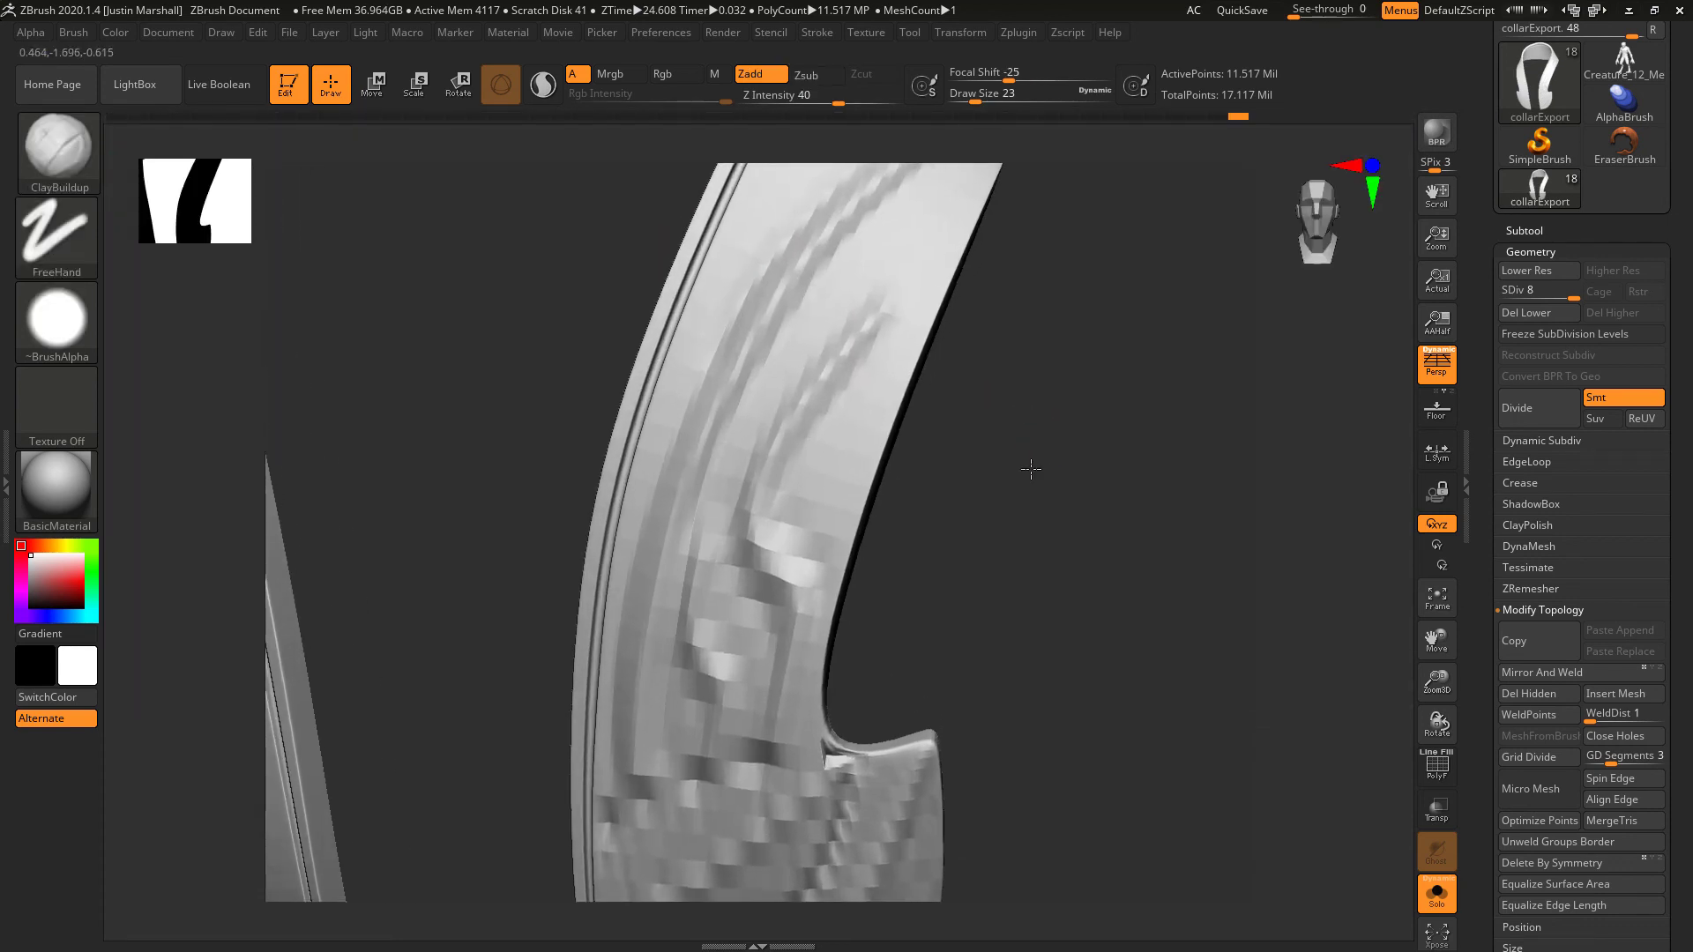
left_click_drag(836, 98, 784, 103)
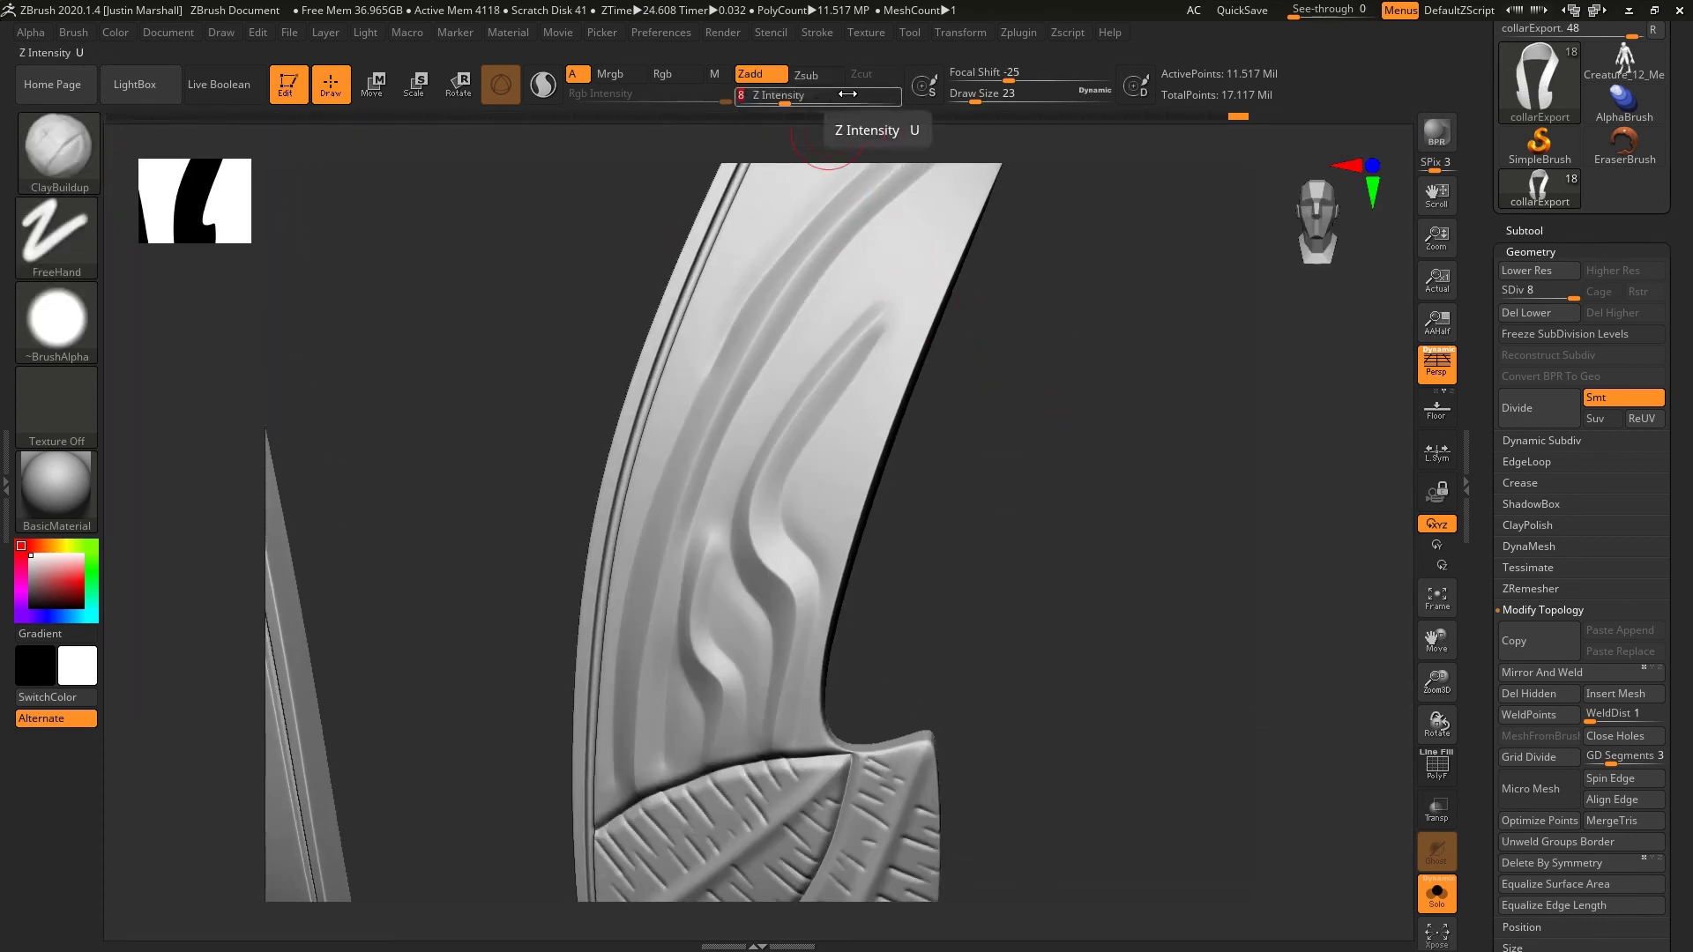
left_click(808, 75)
left_click_drag(914, 547, 961, 551)
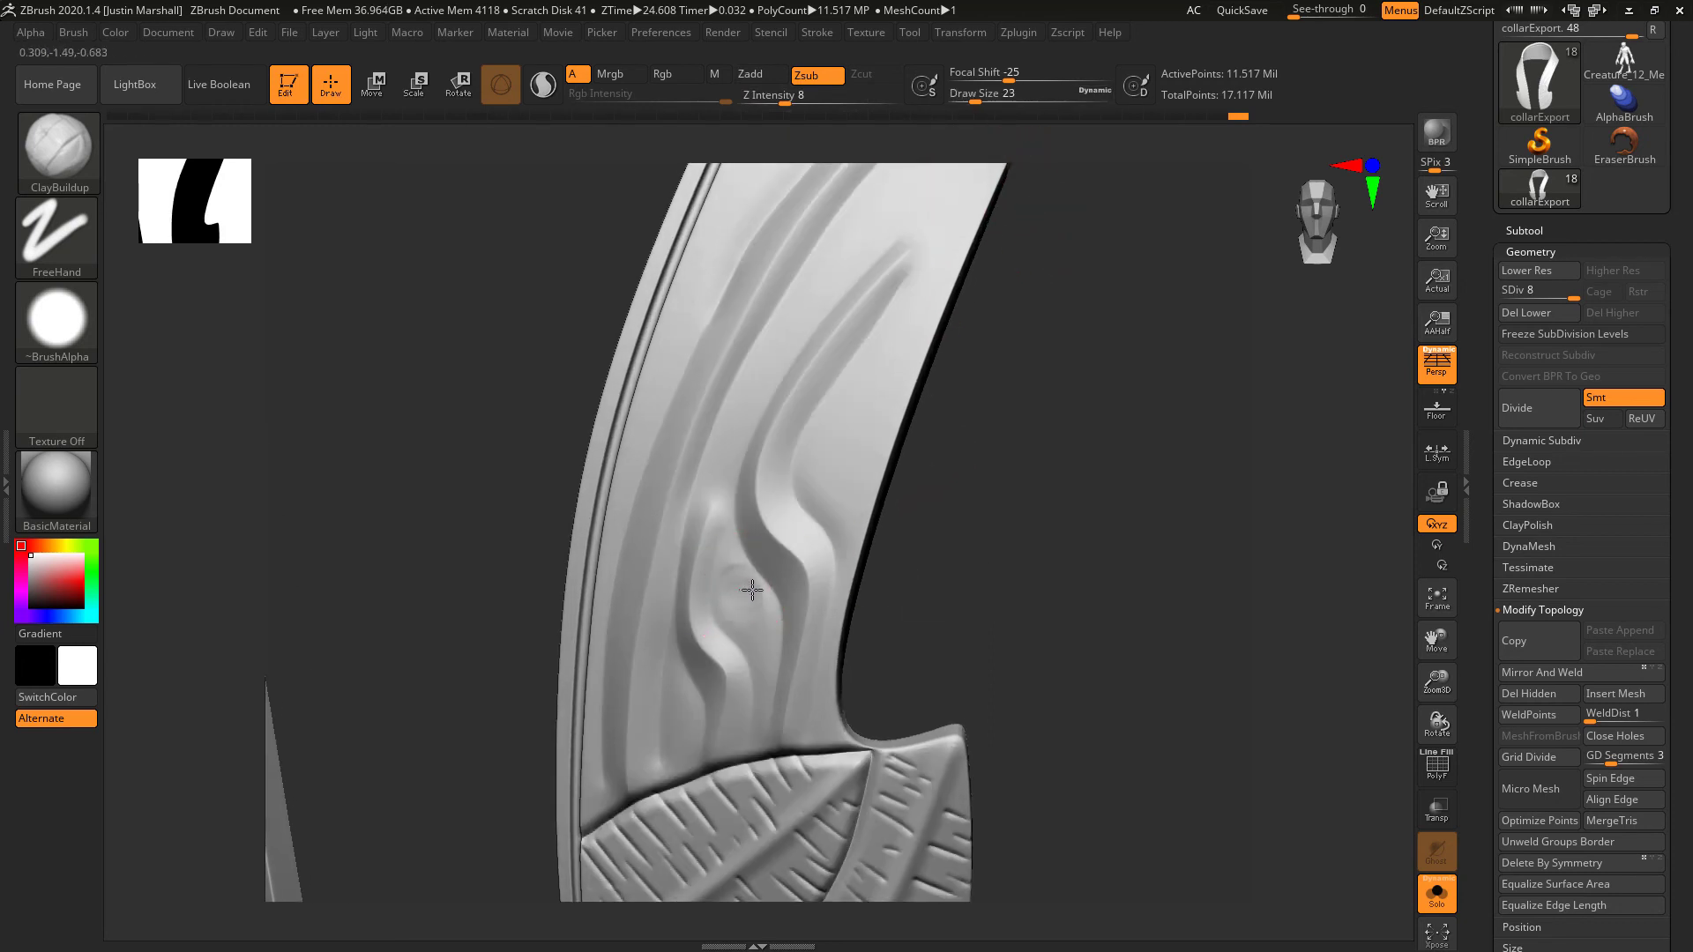
left_click_drag(976, 98, 968, 98)
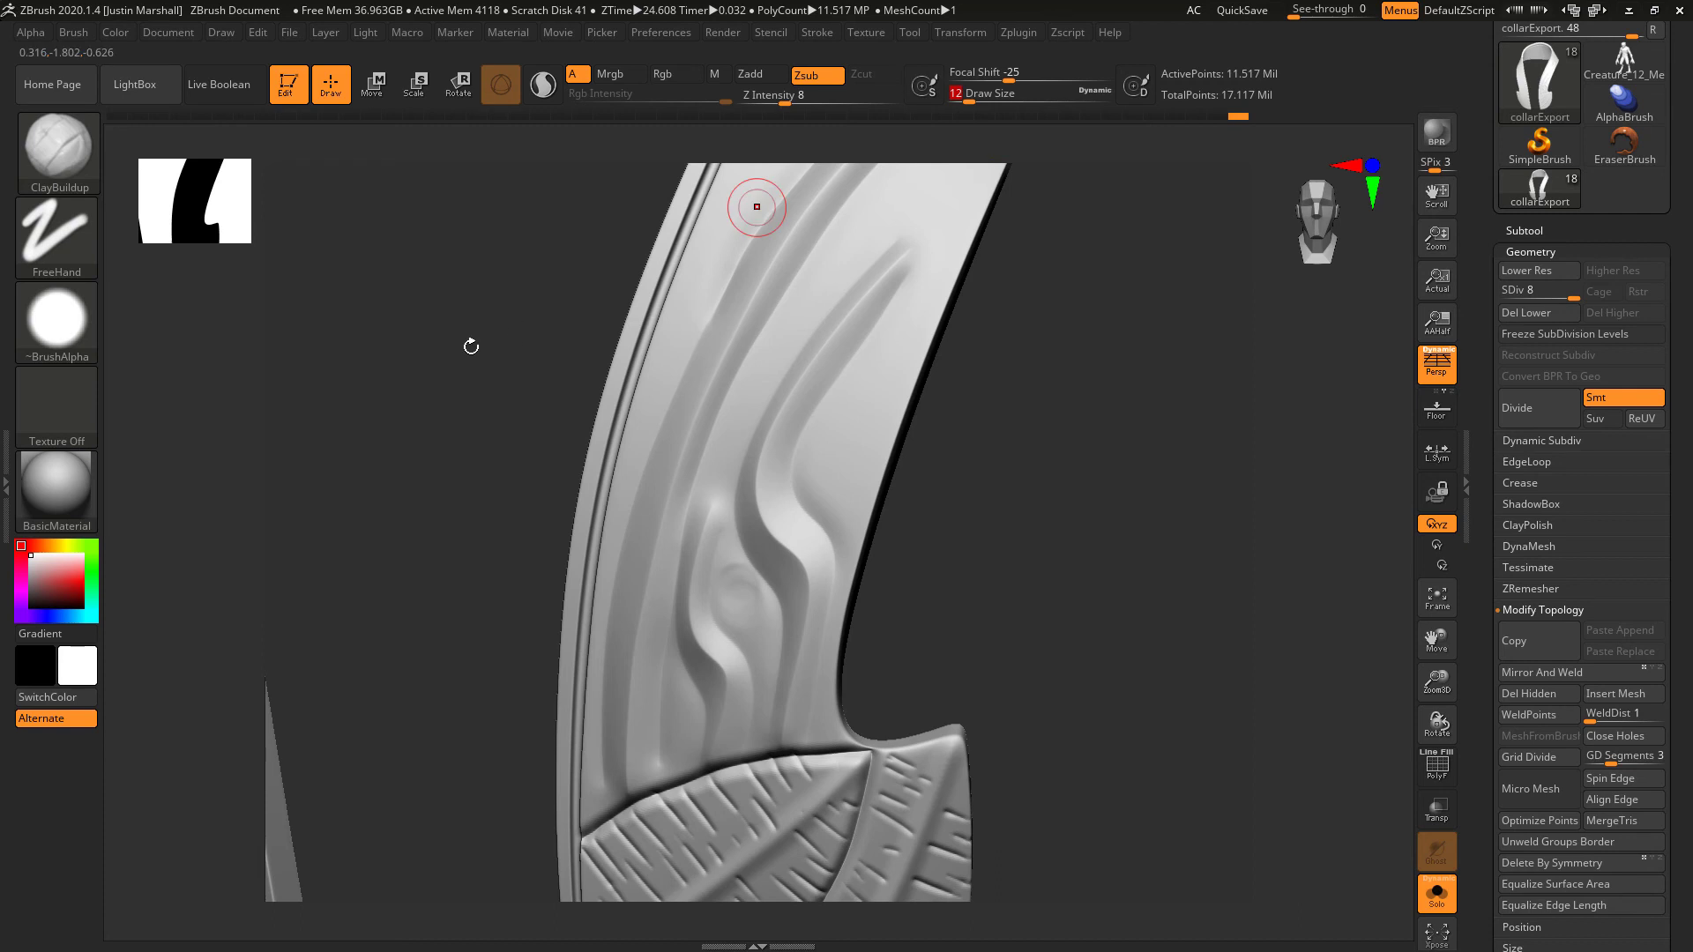
left_click(57, 319)
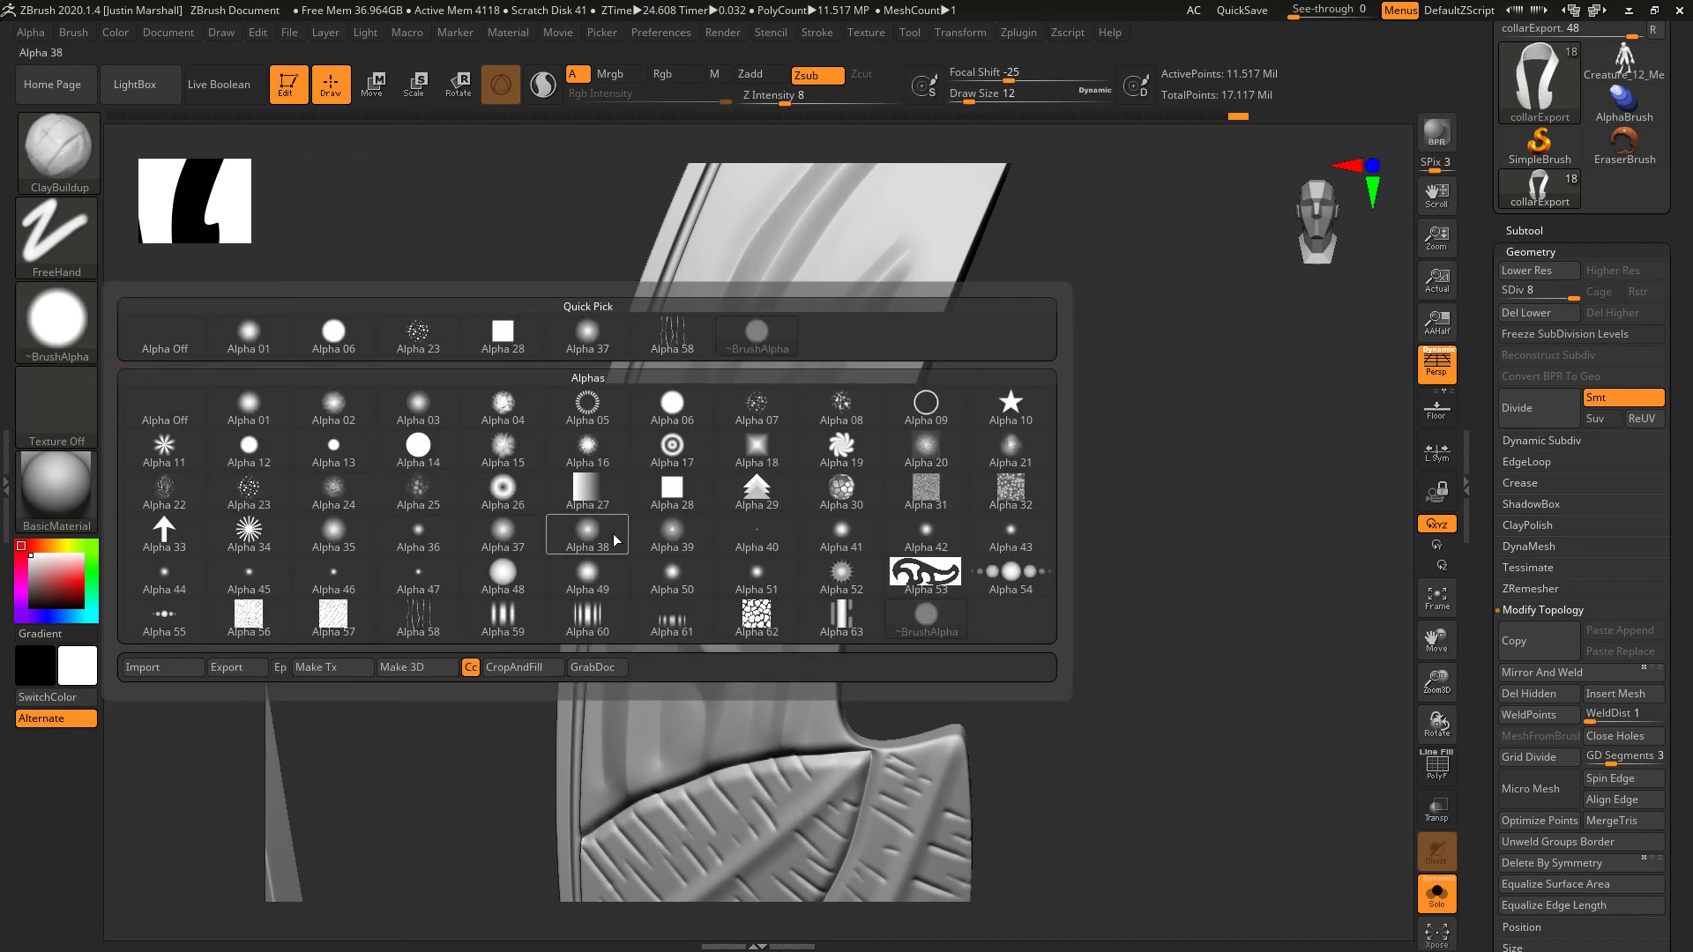
left_click(685, 495)
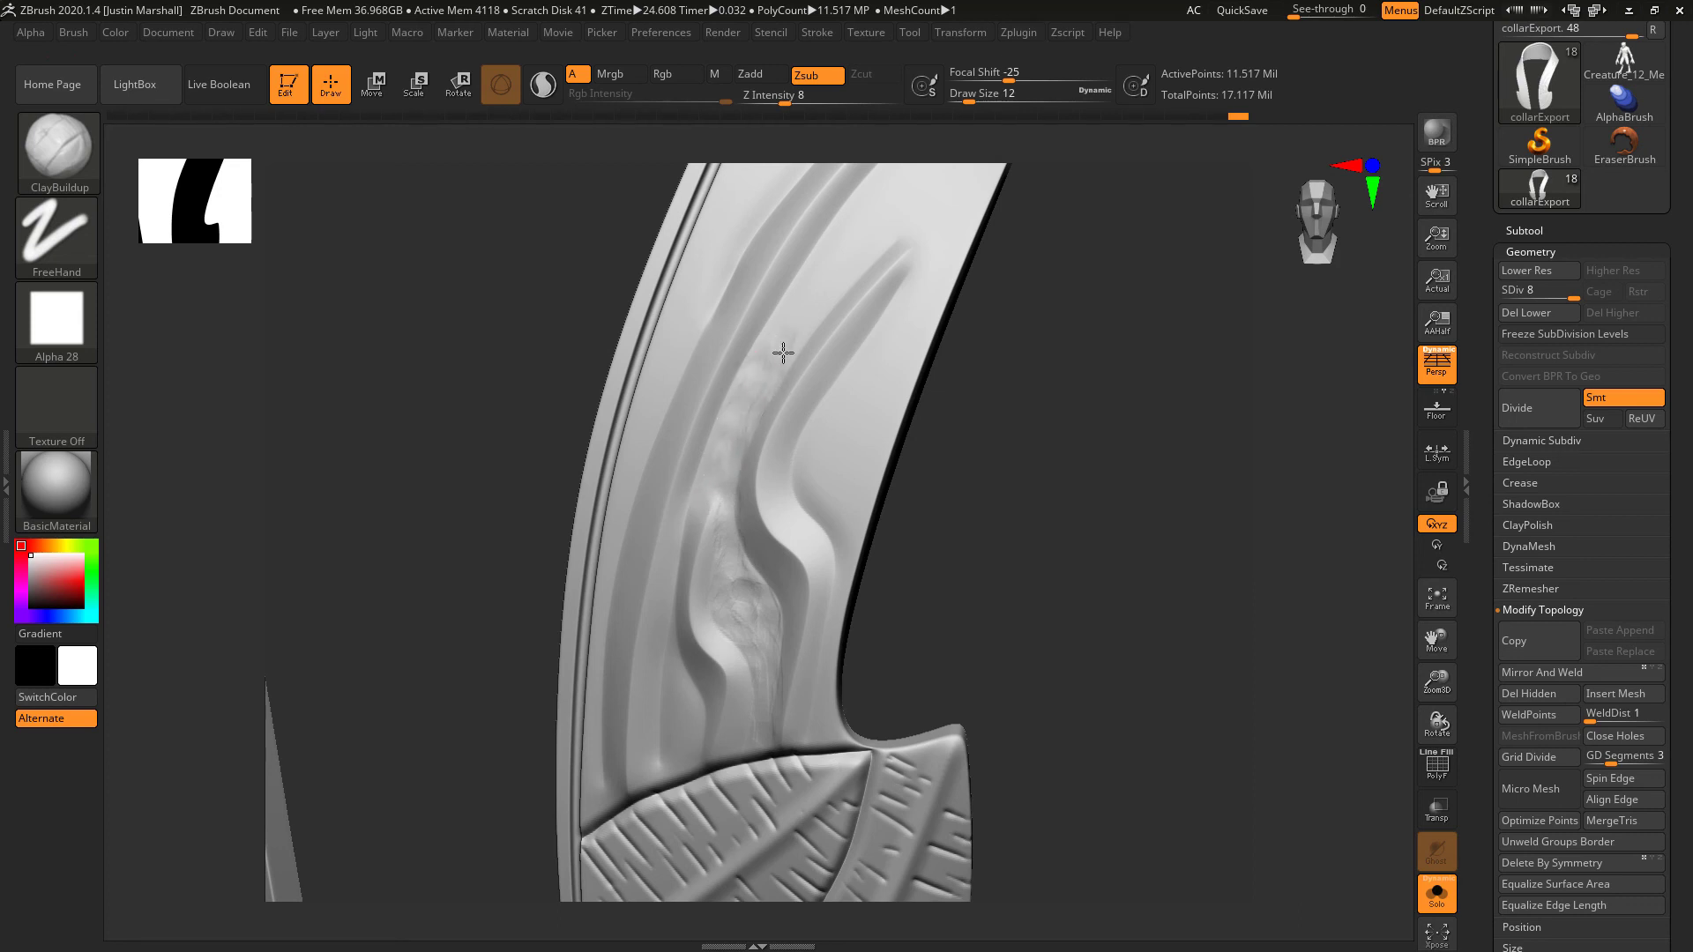
- Lower the strap's background between and beside the wavy ridges with uneven ClayBuildup strokes, smoothing the roughness between them
key("shift")
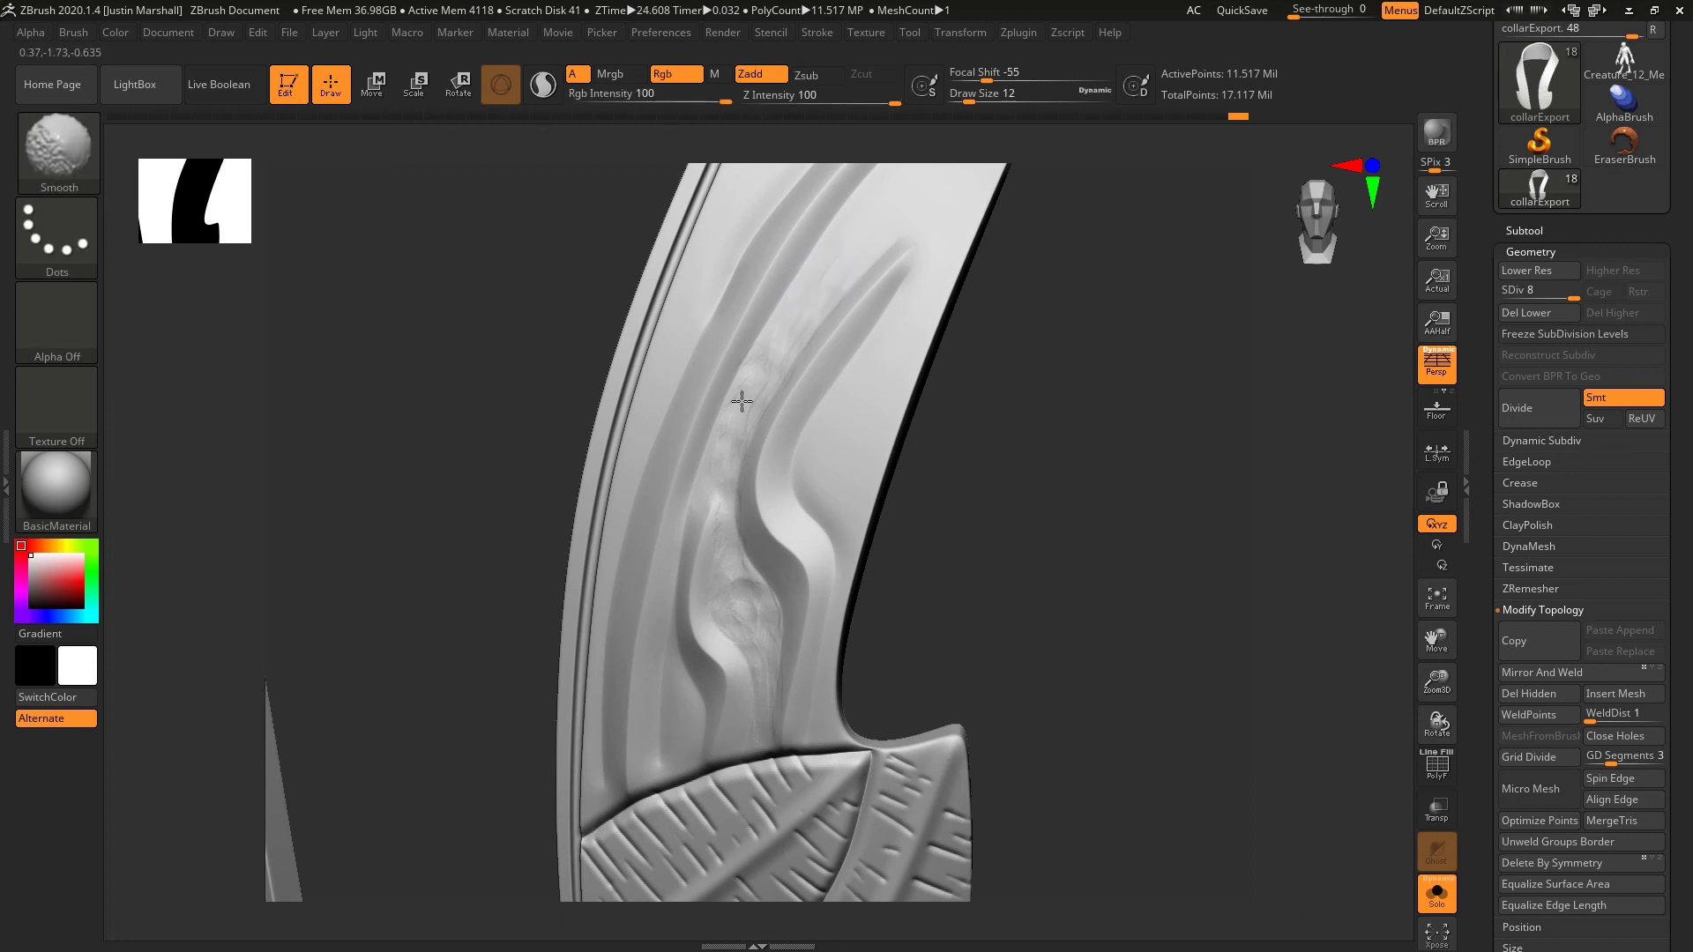
left_click_drag(741, 649, 702, 605, "shift")
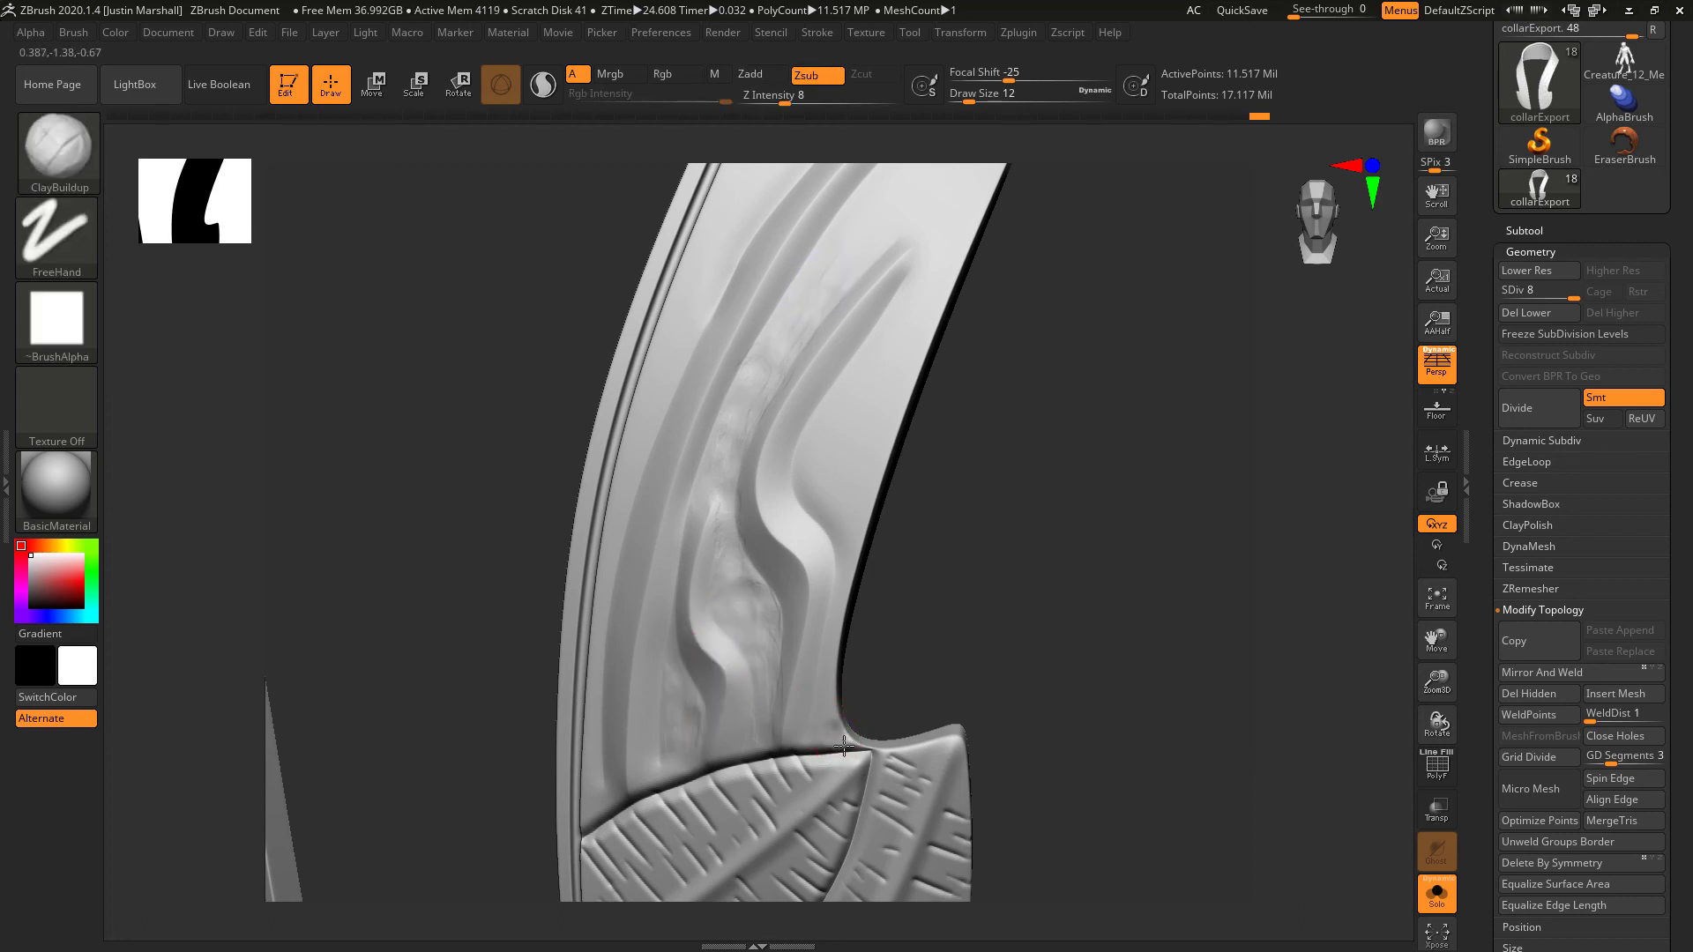
left_click_drag(856, 527, 806, 466)
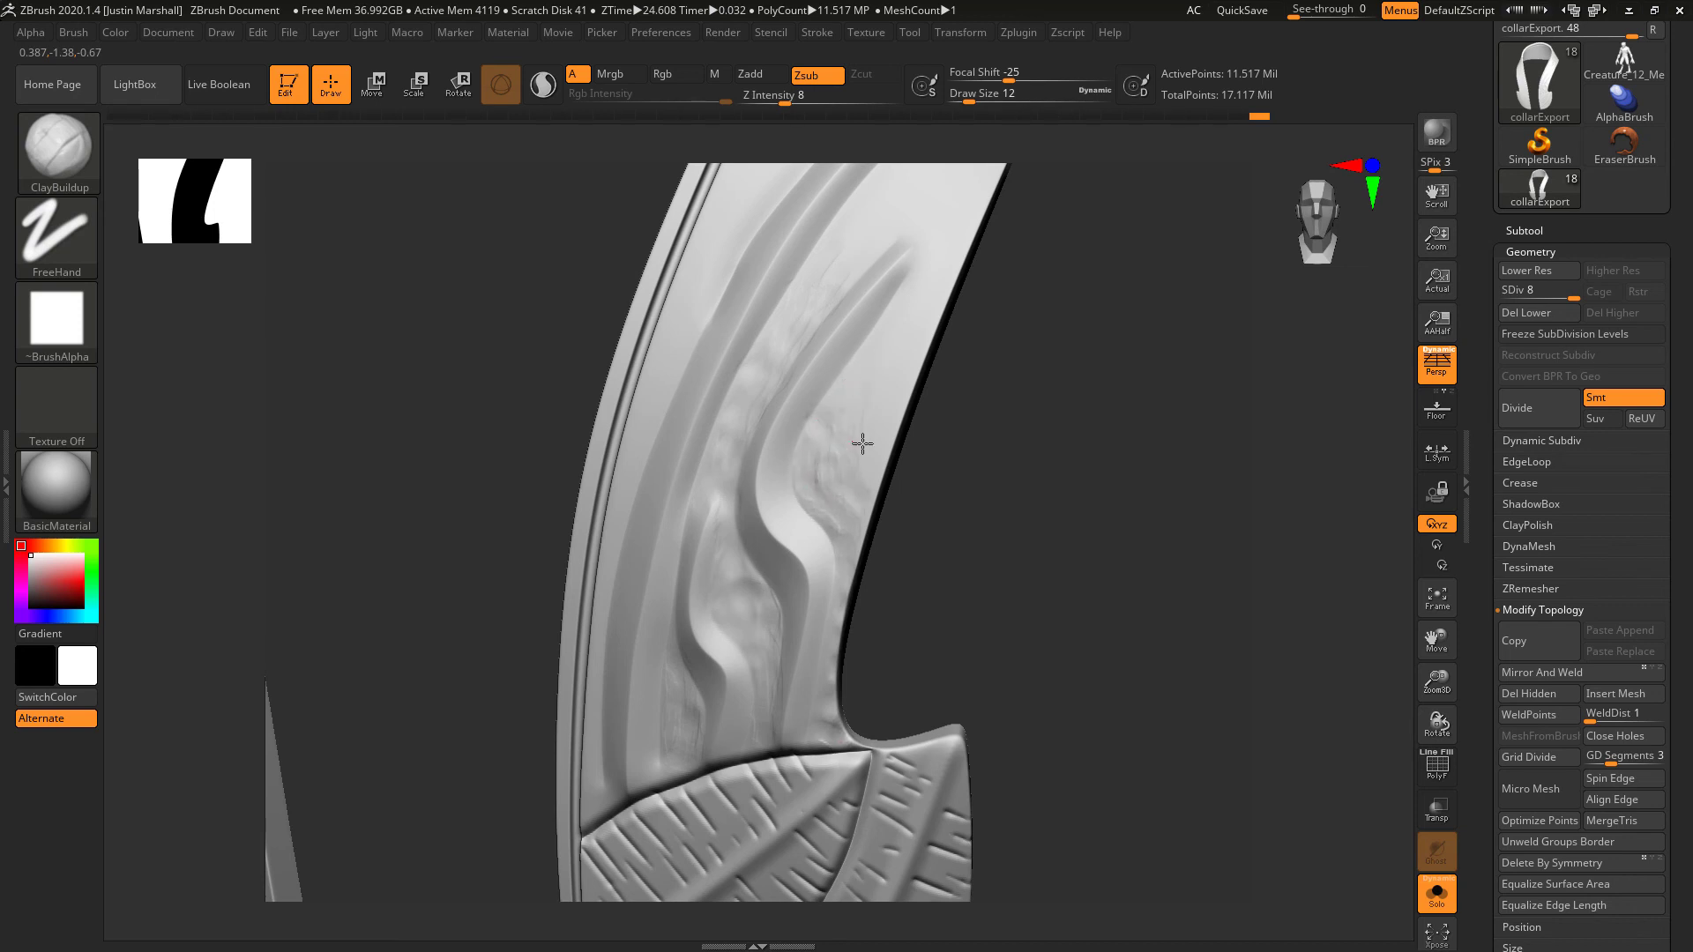
mouse_move(886, 419)
left_mouse_down()
mouse_move(901, 328)
mouse_move(831, 442)
left_mouse_up()
right_click_drag(831, 441, 888, 497, "alt")
left_click_drag(956, 359, 935, 488)
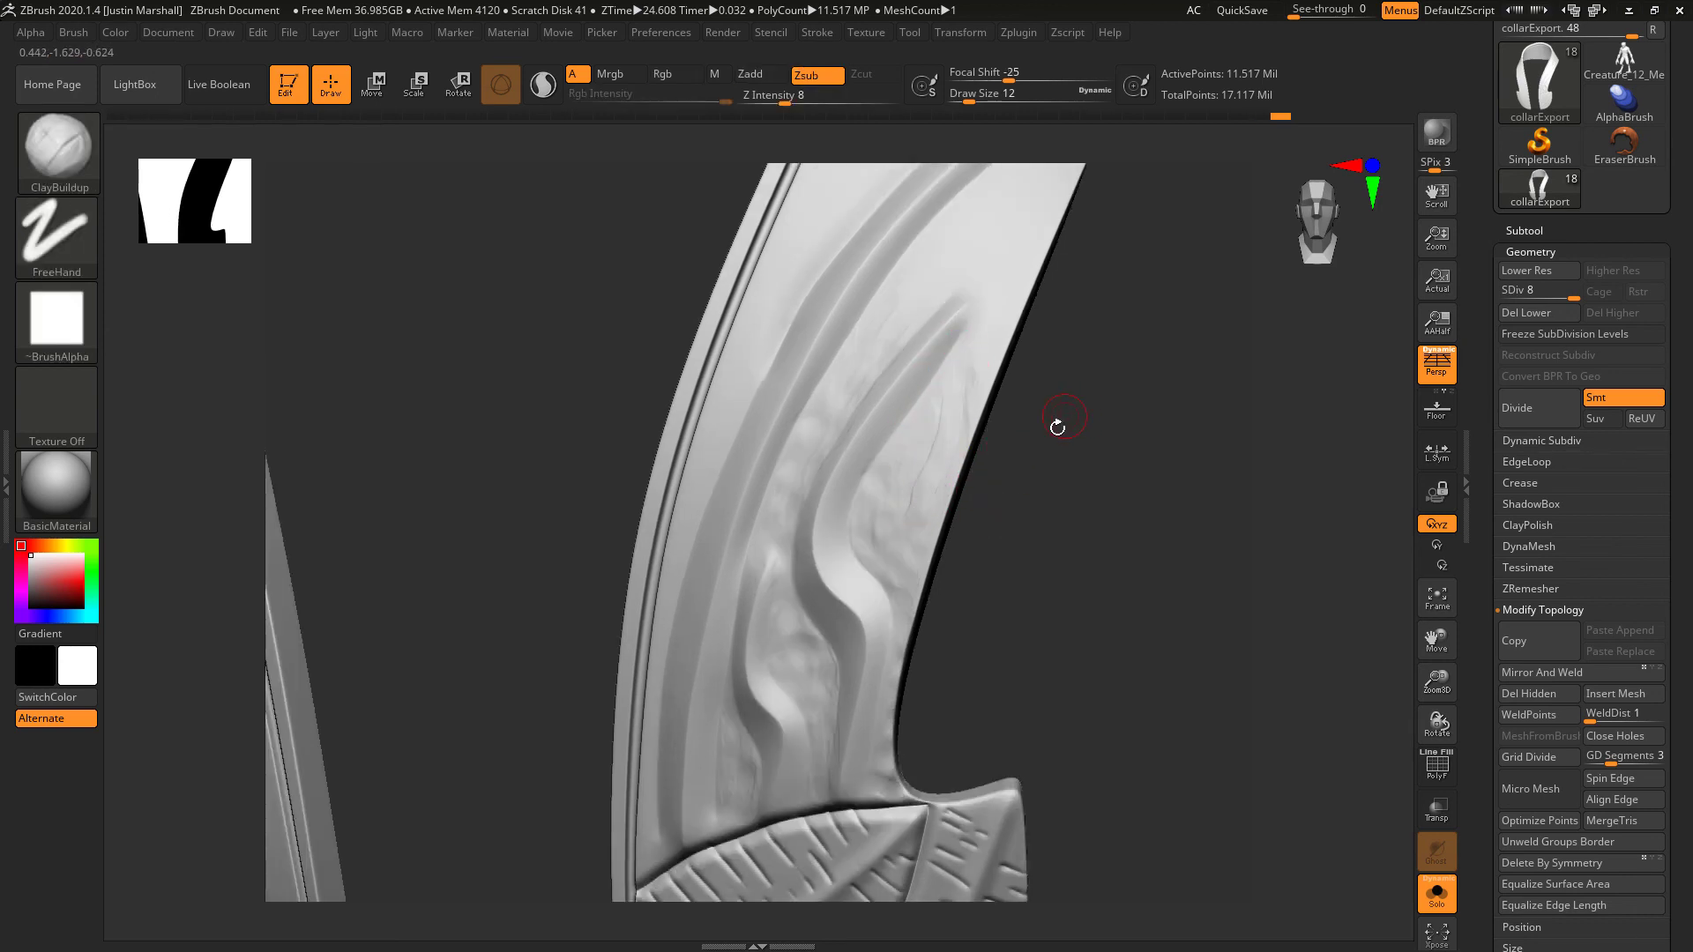
- Lower and smooth the background between the long ridge and the strap's edge, continuing upward toward the spiral
mouse_move(1057, 427)
left_mouse_down()
mouse_move(975, 464)
mouse_move(786, 475)
left_mouse_up()
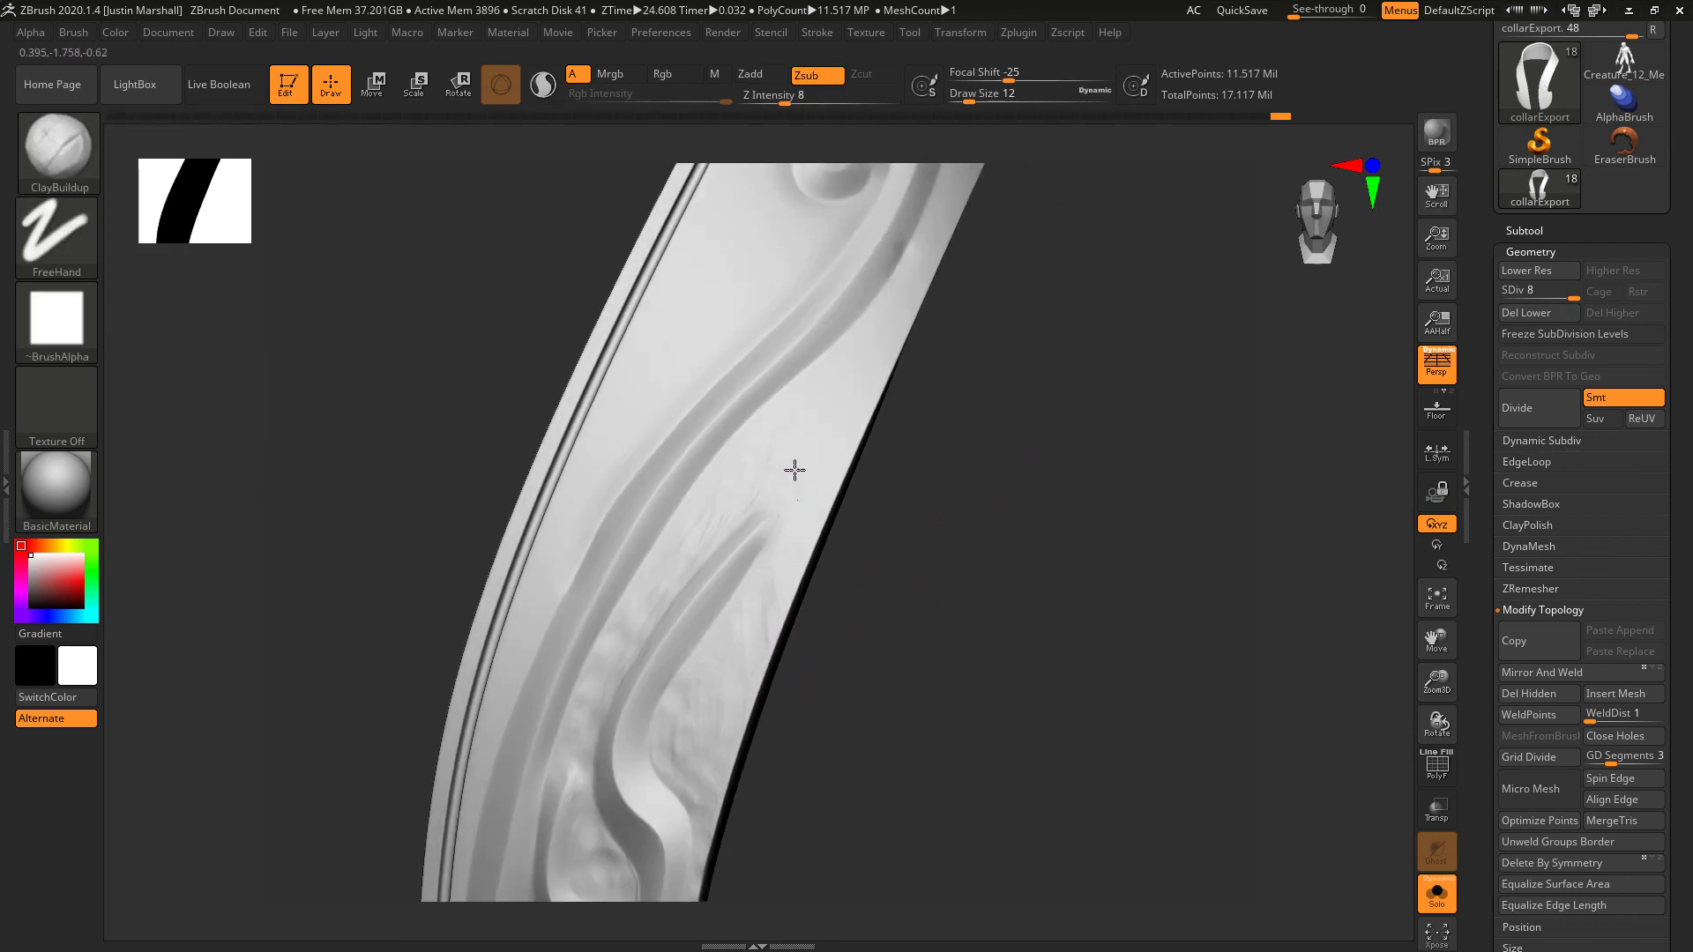
left_click_drag(977, 374, 919, 457)
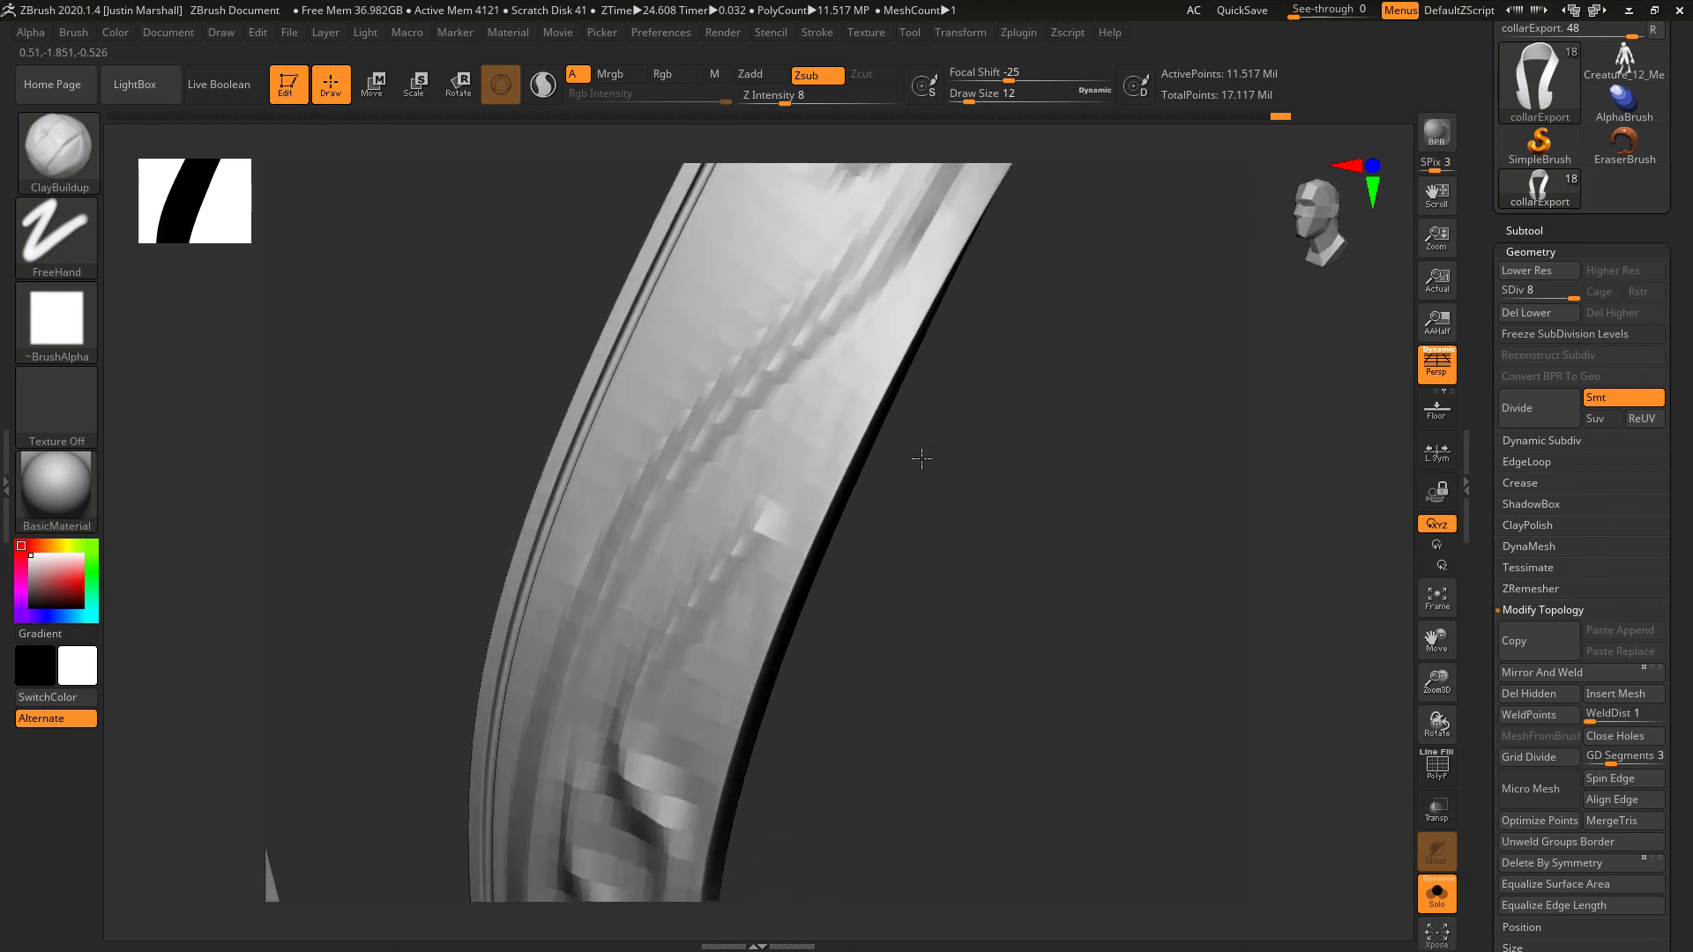
key("shift")
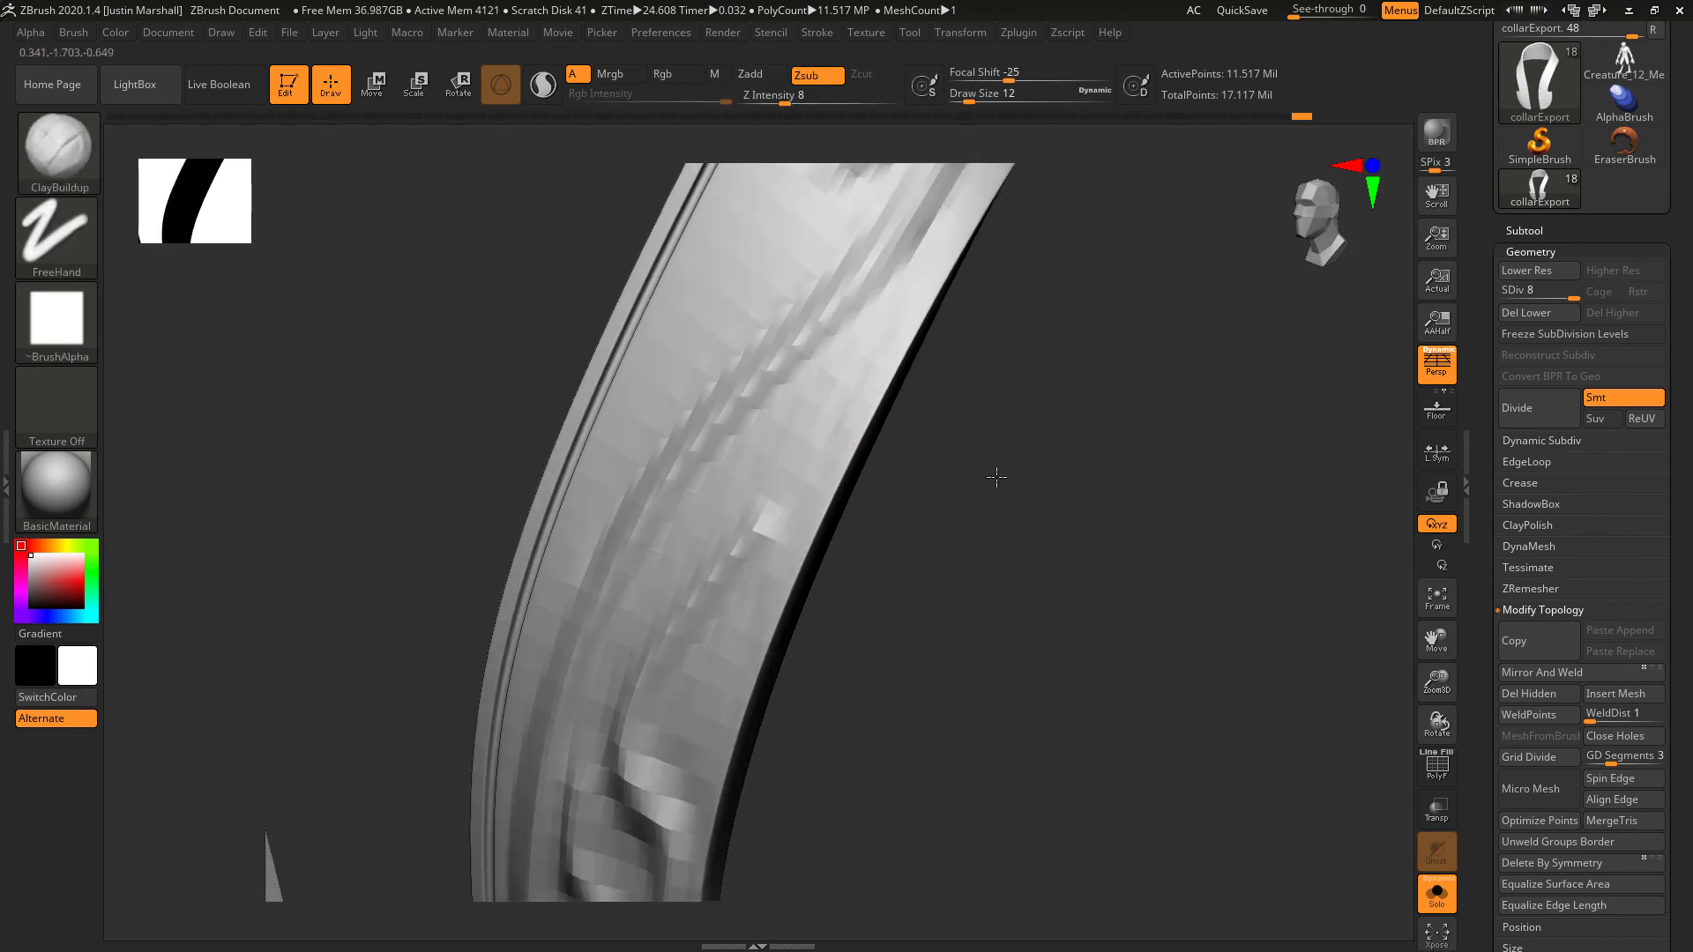
mouse_move(991, 479)
left_mouse_down()
mouse_move(1013, 423)
mouse_move(1005, 574)
mouse_move(979, 541)
mouse_move(861, 511)
left_mouse_up()
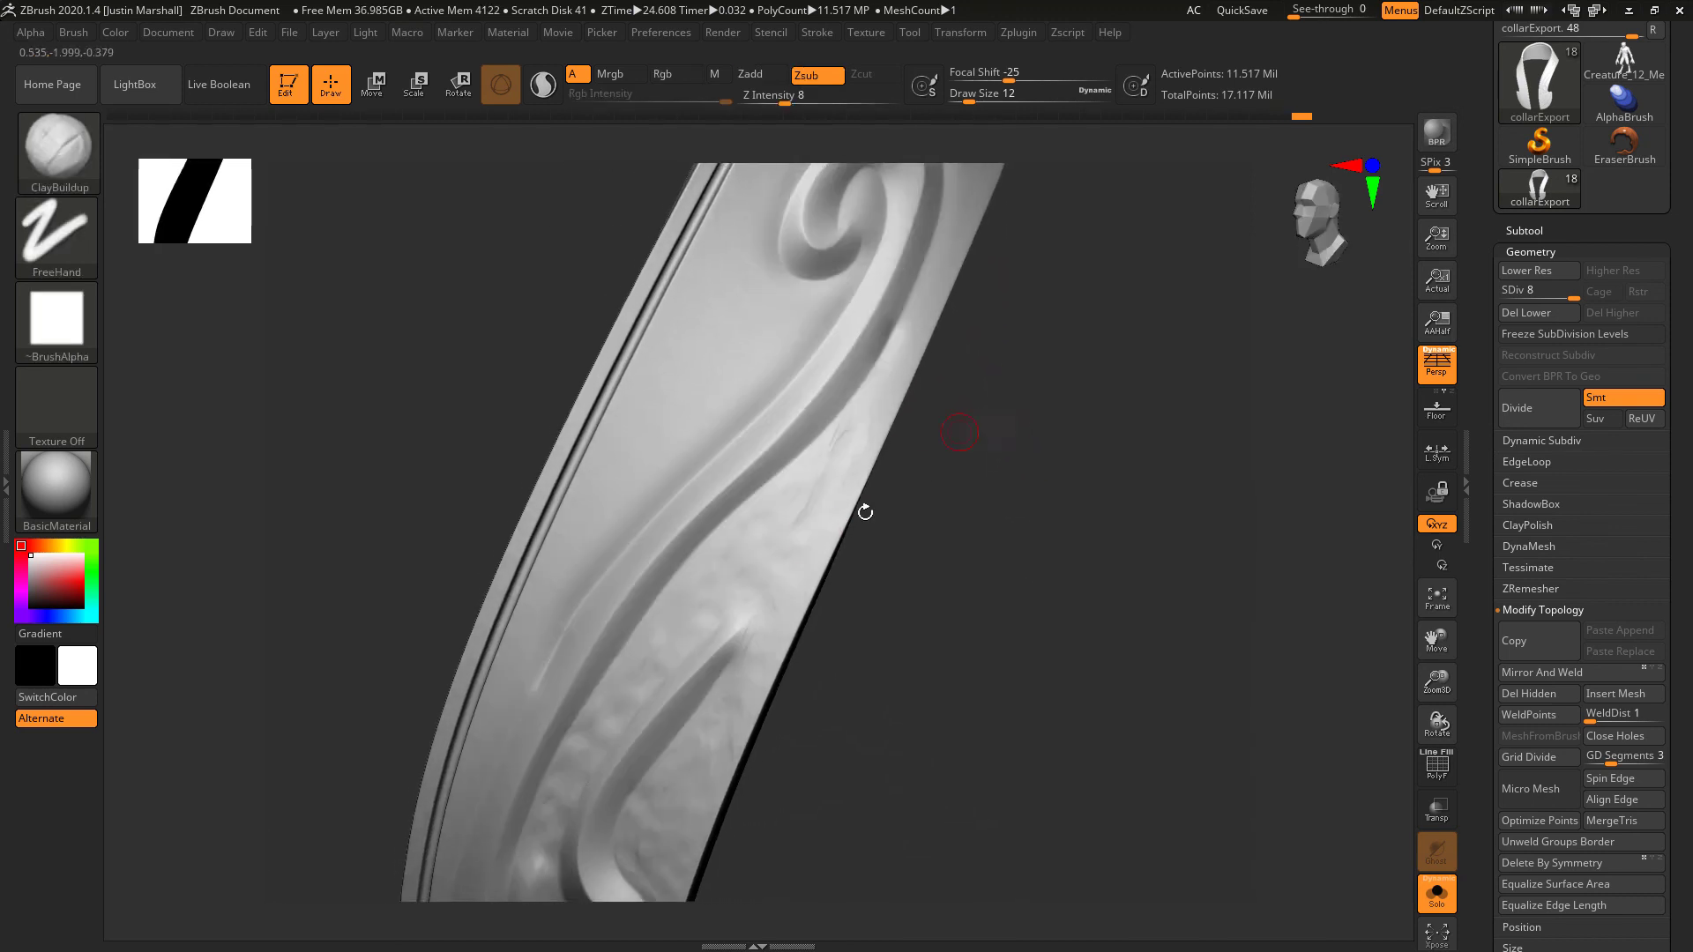
- Switch to the DamStandard brush with the Dots stroke and set its Draw Size to 18
left_click(70, 153)
left_click(1182, 373)
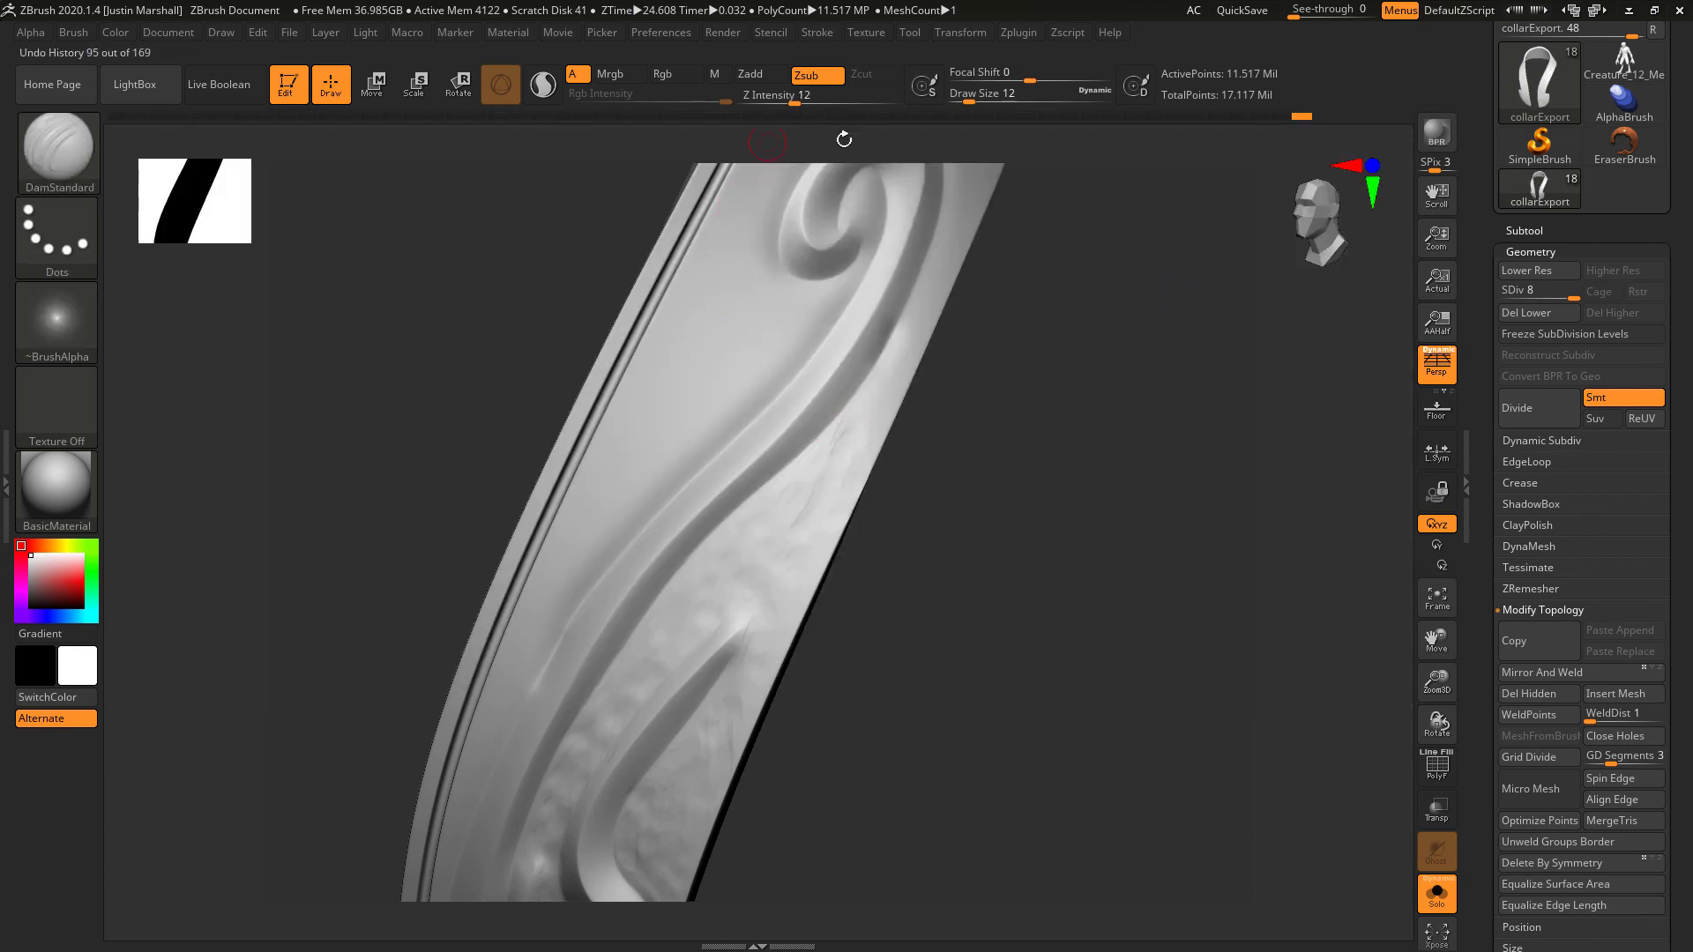
left_click_drag(968, 96, 974, 95)
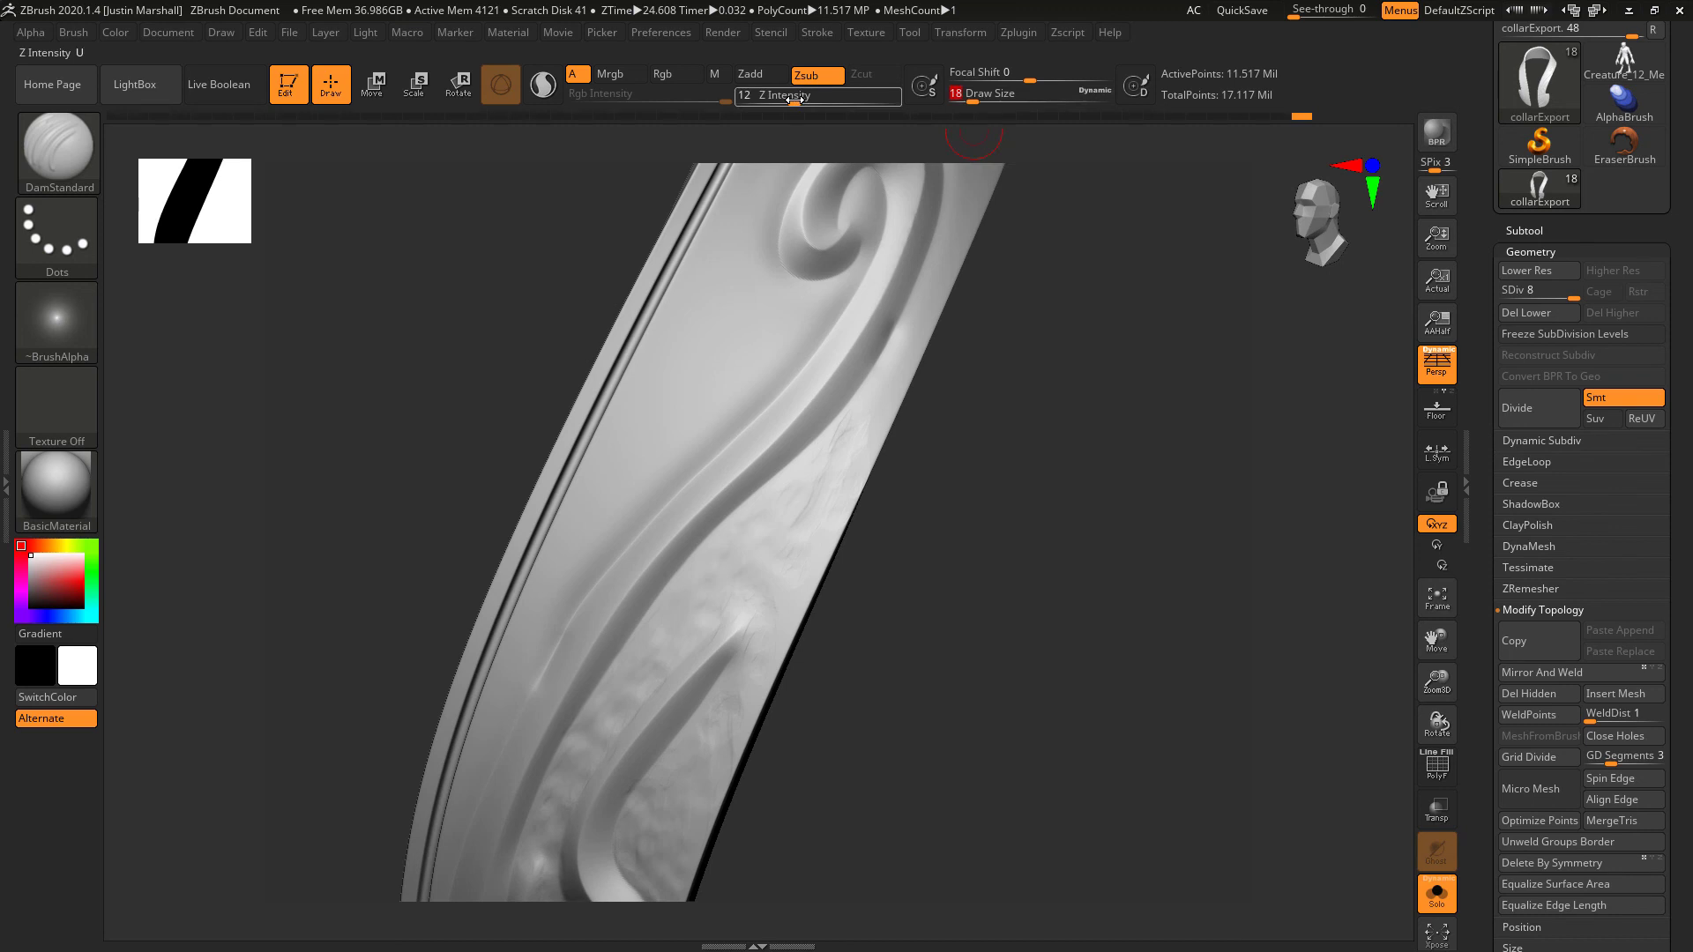
- Try a DamStandard stroke at the bend of the larger wavy ridge and undo it
mouse_move(873, 583)
left_mouse_down()
mouse_move(865, 706)
mouse_move(873, 586)
mouse_move(909, 609)
left_mouse_up()
left_click_drag(781, 601, 755, 605)
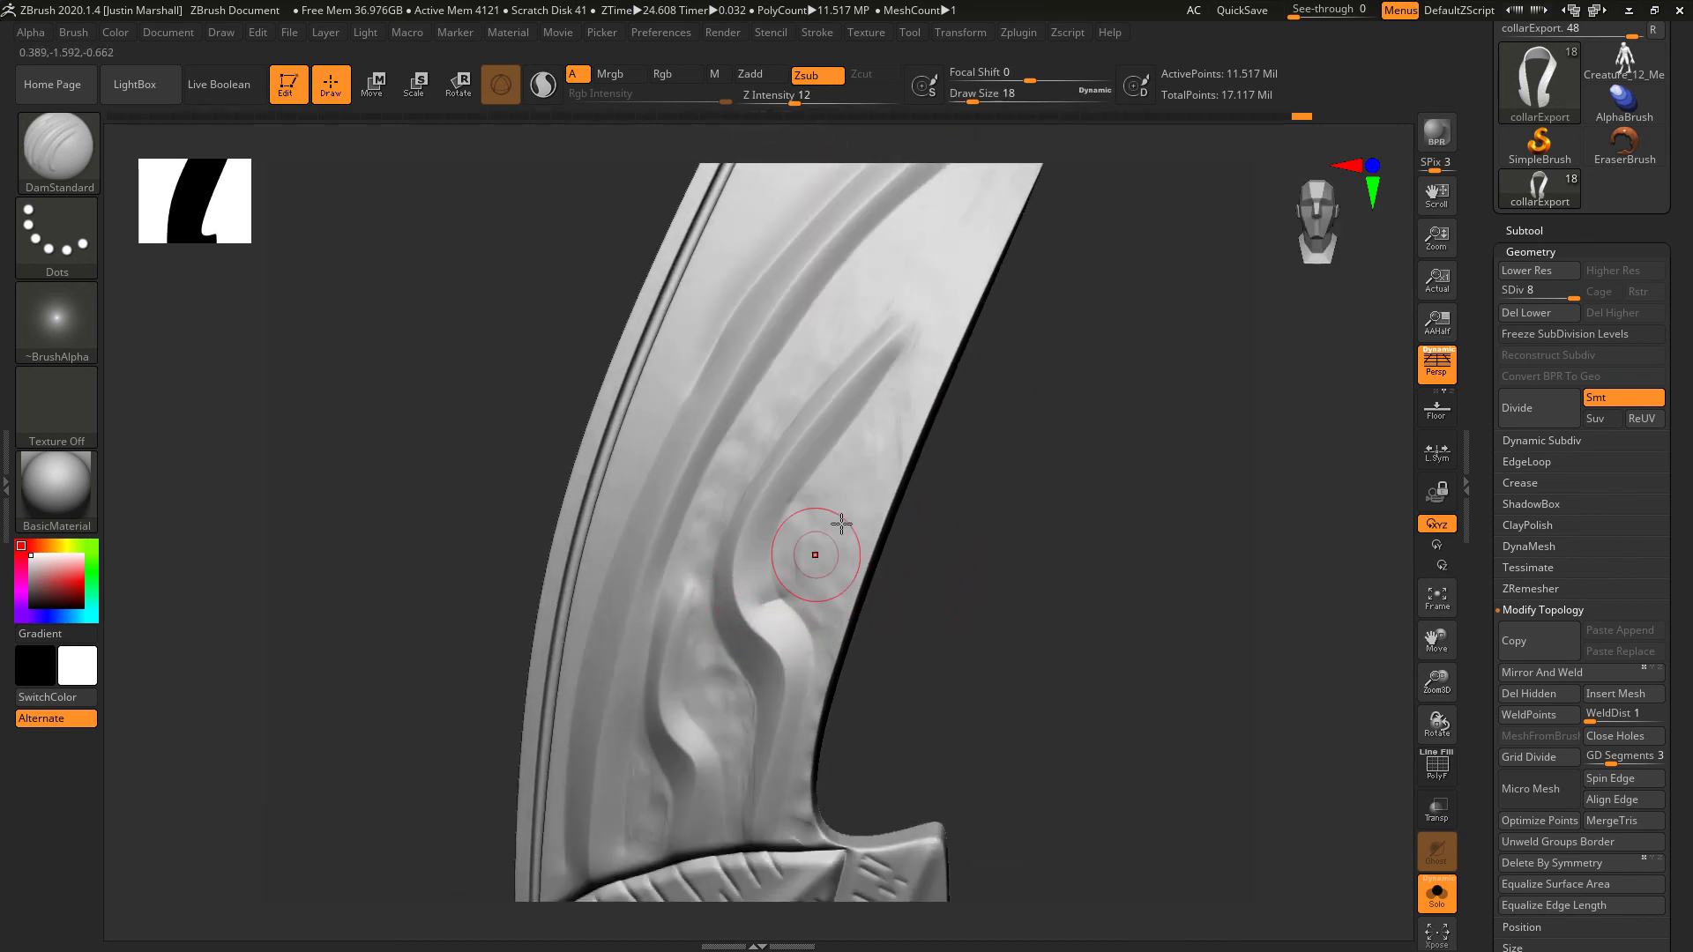
key("ctrl+z")
- Adjust the DamStandard brush to Draw Size 17, Z Intensity 17 and Focal Shift -29
left_click(971, 95)
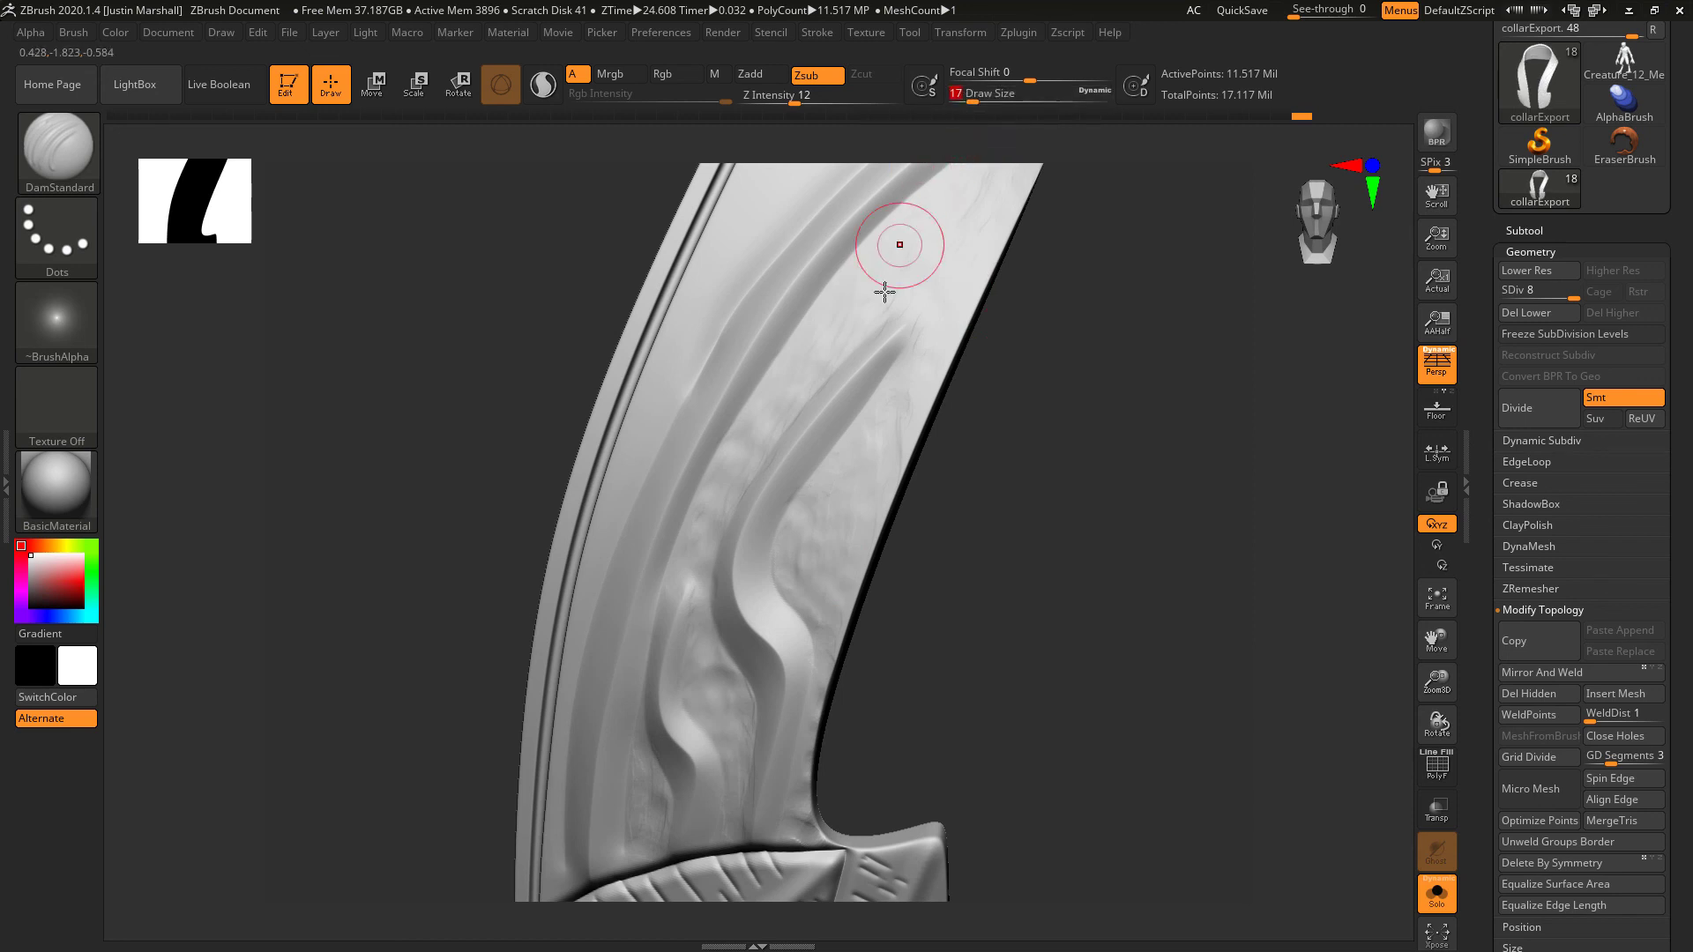
left_click(803, 99)
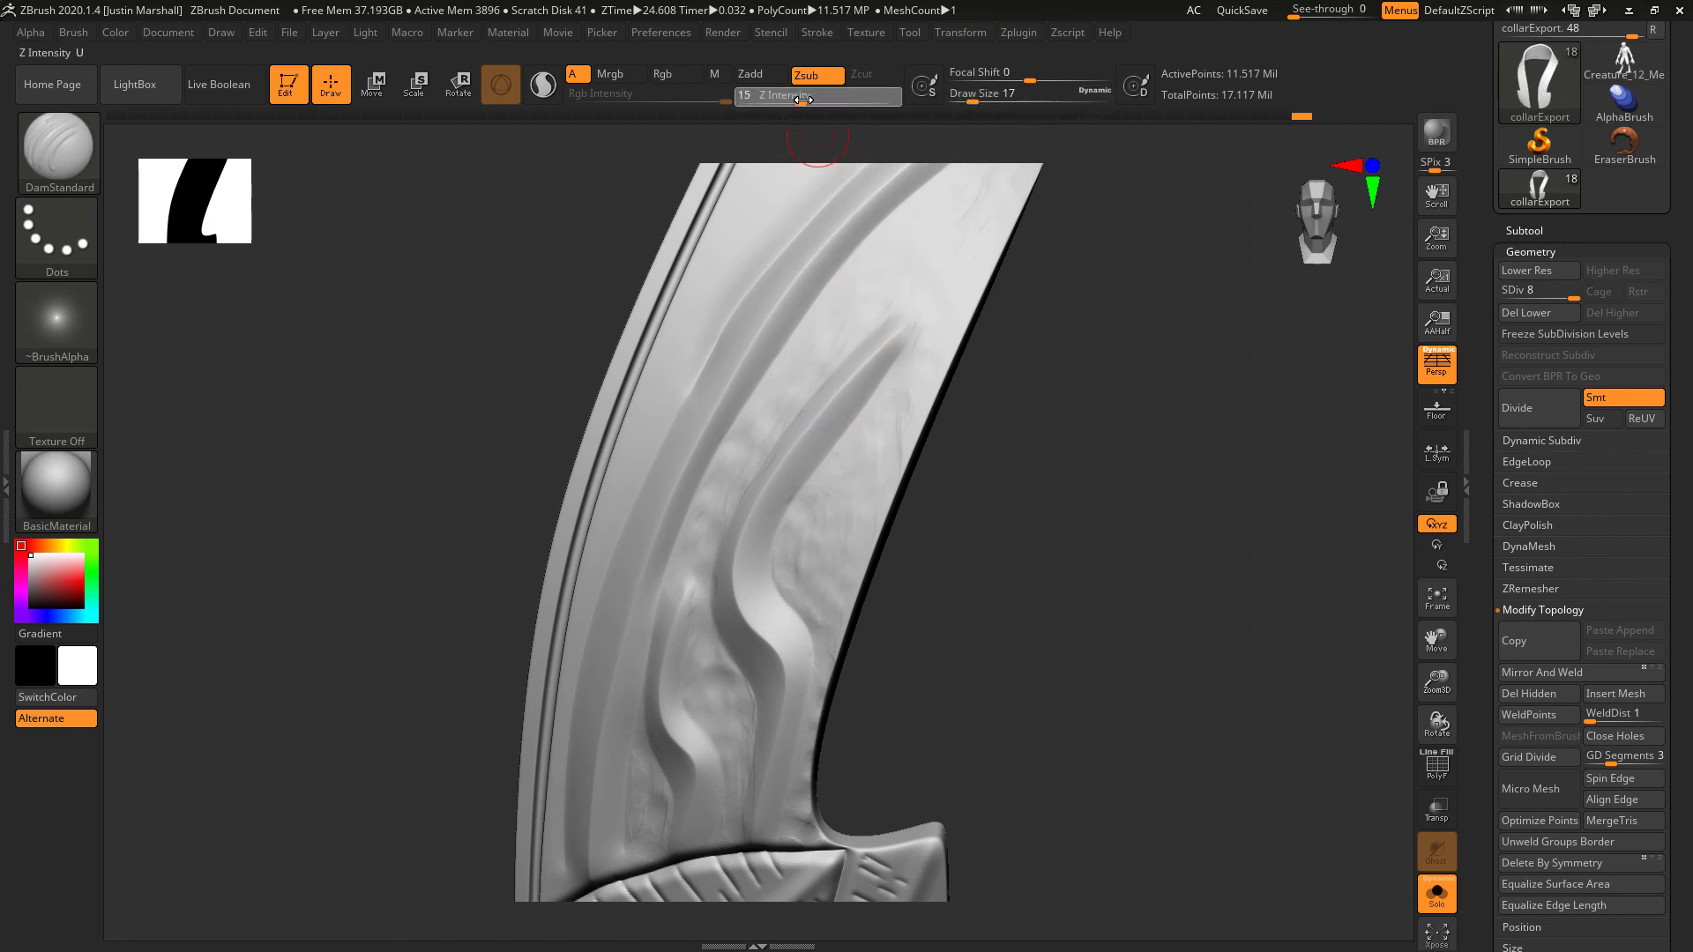
left_click(1007, 80)
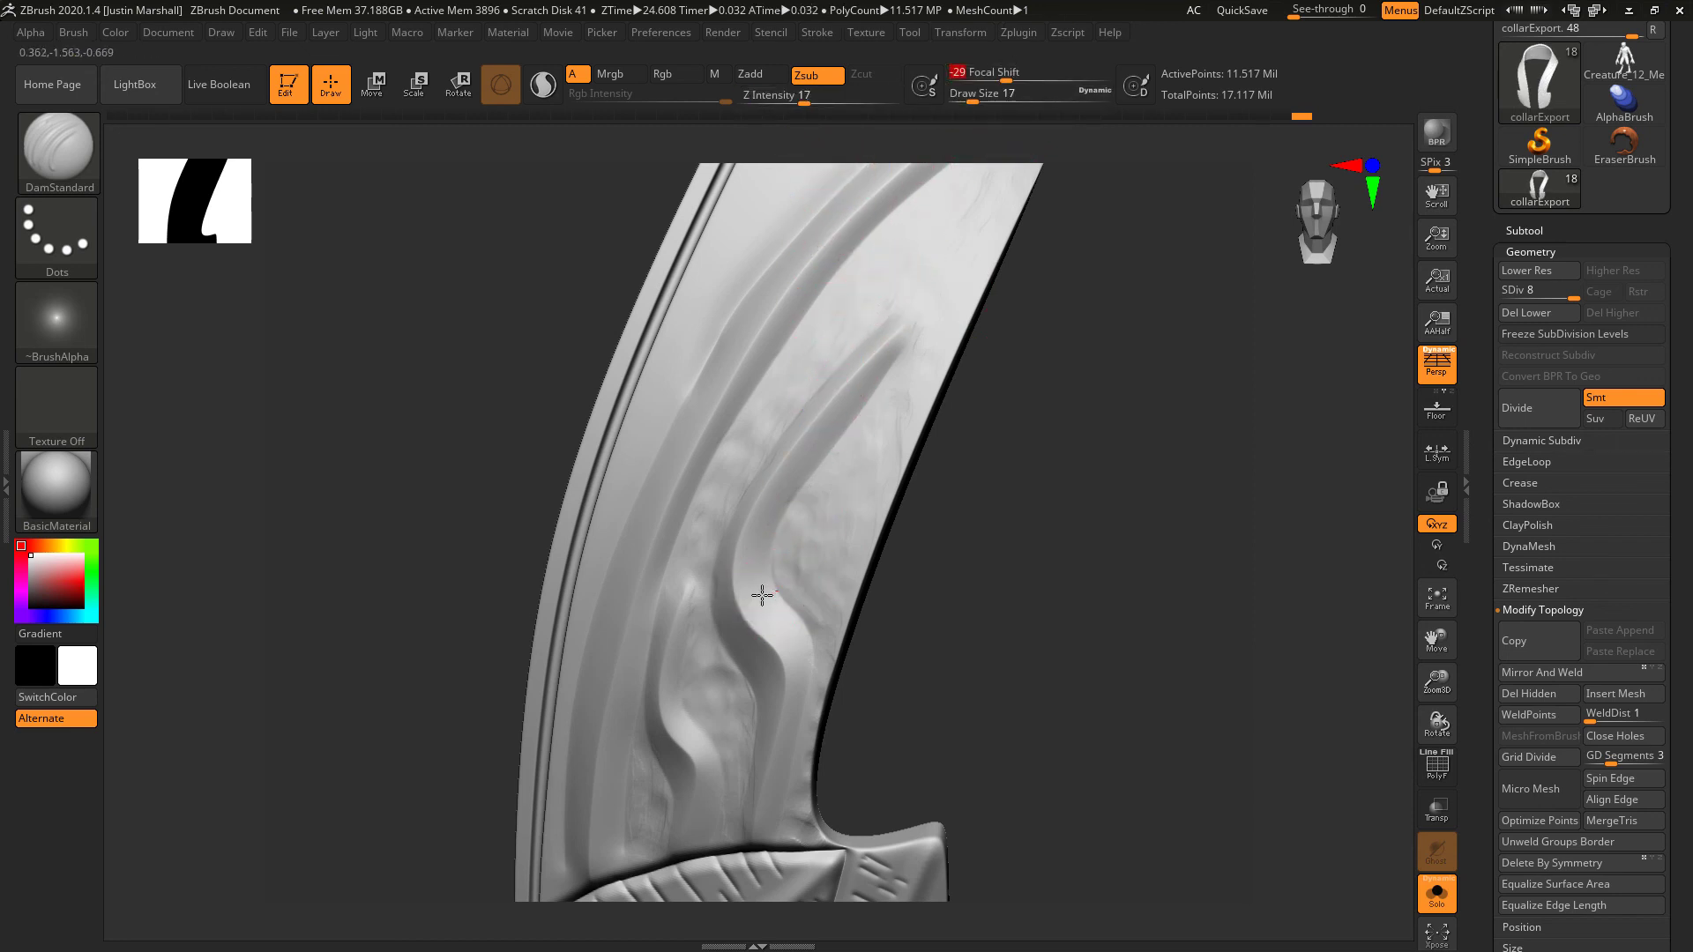
- Carve a row of small, evenly spaced dents along the inner curve of the larger wavy ridge
mouse_move(762, 595)
left_mouse_down()
mouse_move(728, 595)
mouse_move(764, 541)
mouse_move(728, 536)
mouse_move(758, 515)
mouse_move(736, 513)
left_mouse_up()
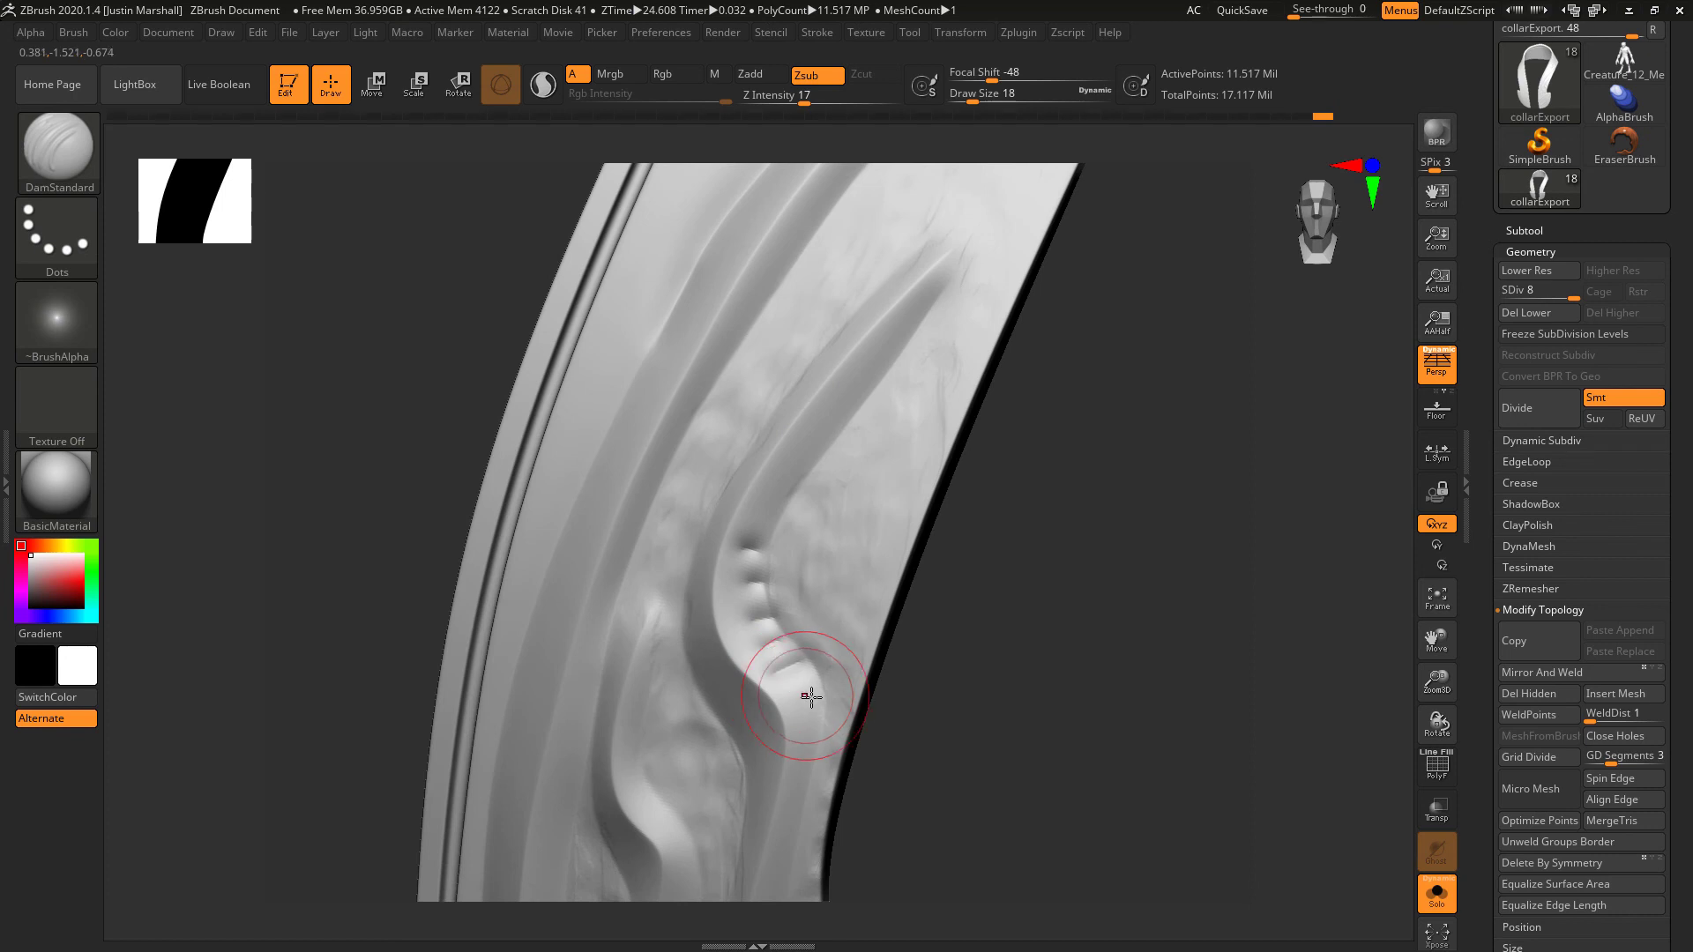
left_click_drag(814, 697, 783, 709)
left_click_drag(767, 527, 737, 507)
left_click_drag(1133, 509, 1118, 512)
right_click_drag(1118, 512, 771, 663)
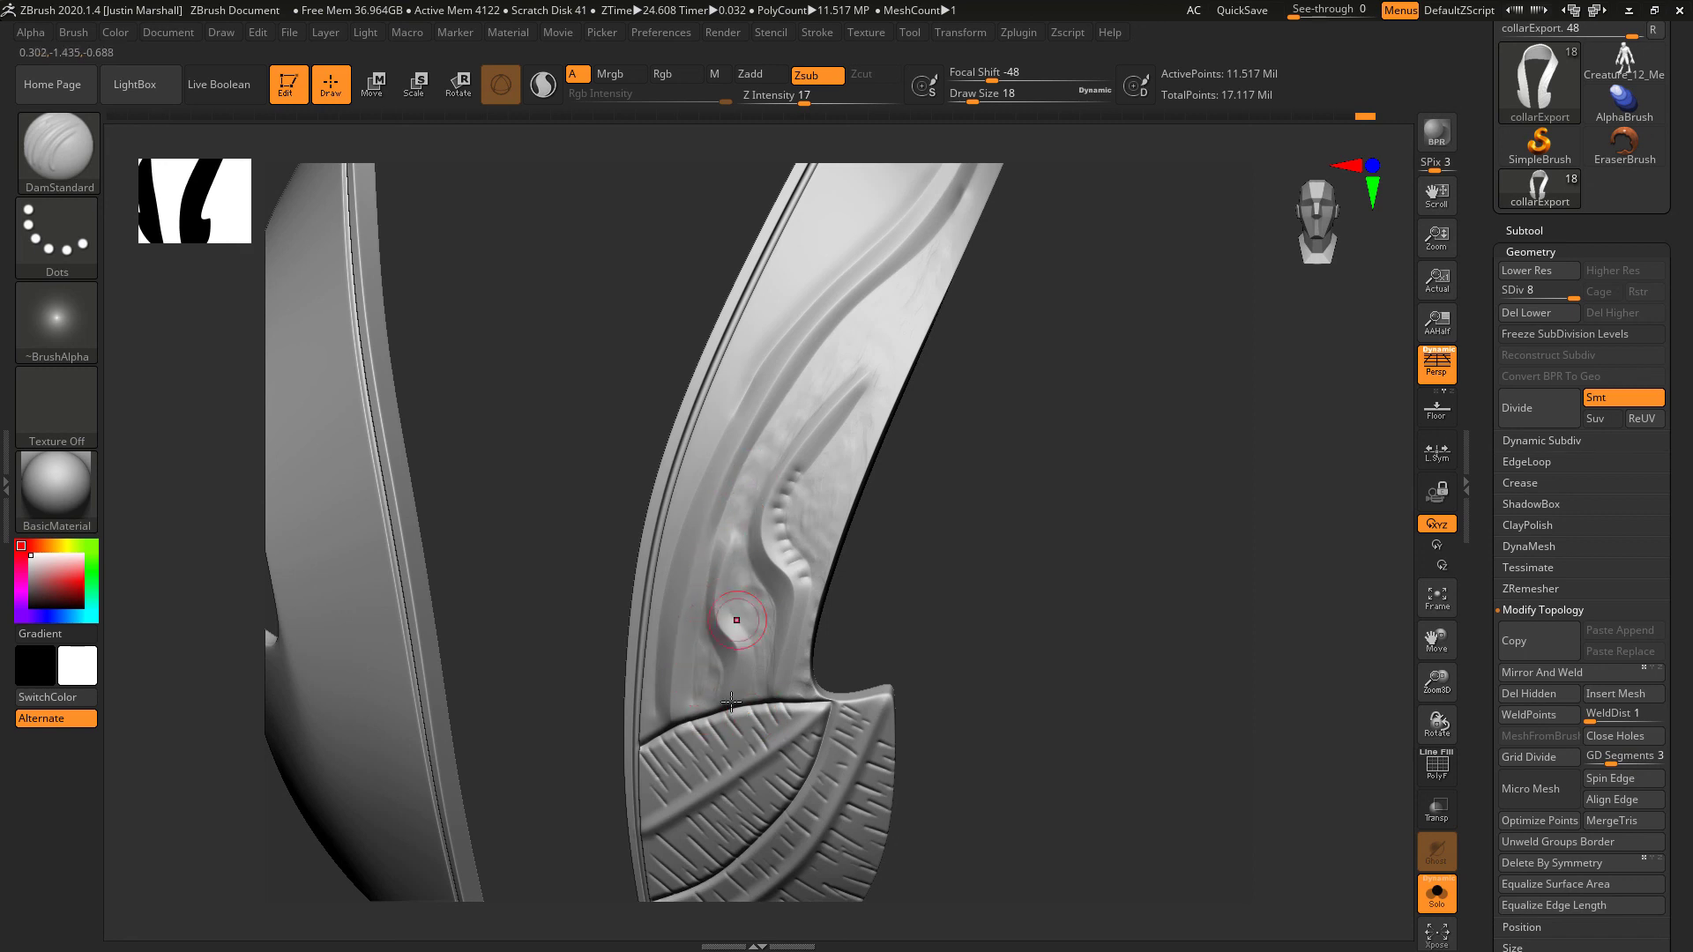
- Examine the strap ornament from the spiral to the leaf panel and then across the whole collar
left_click_drag(981, 461, 889, 711, "alt")
left_click_drag(940, 637, 833, 633)
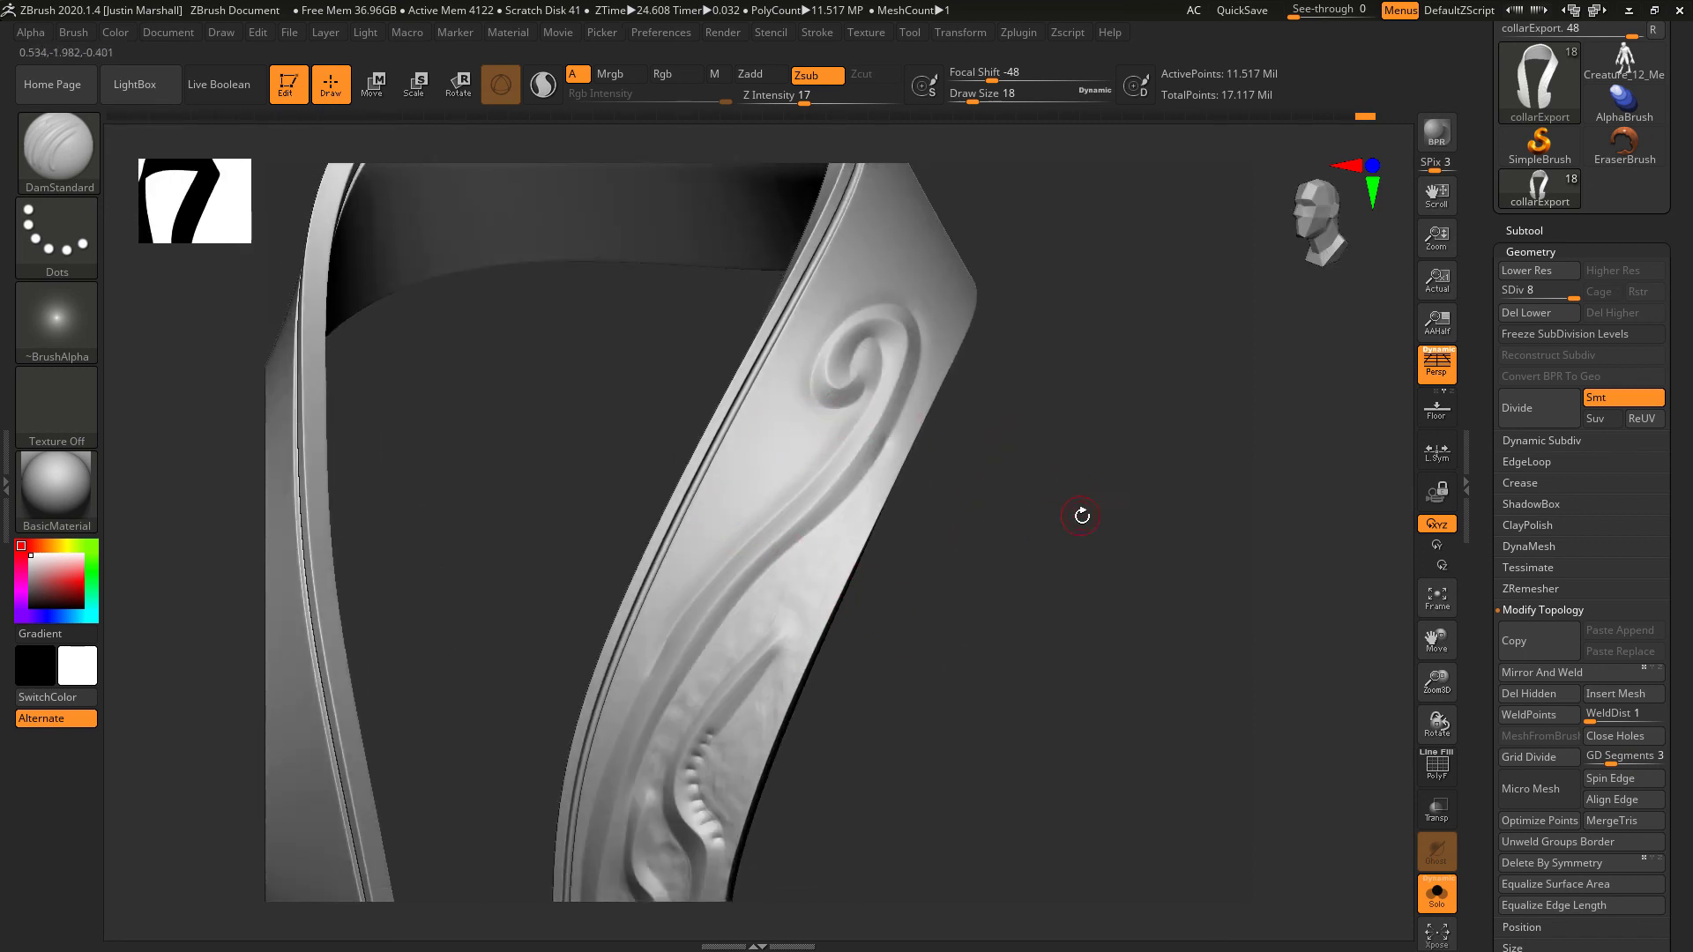
right_click_drag(1052, 556, 739, 598)
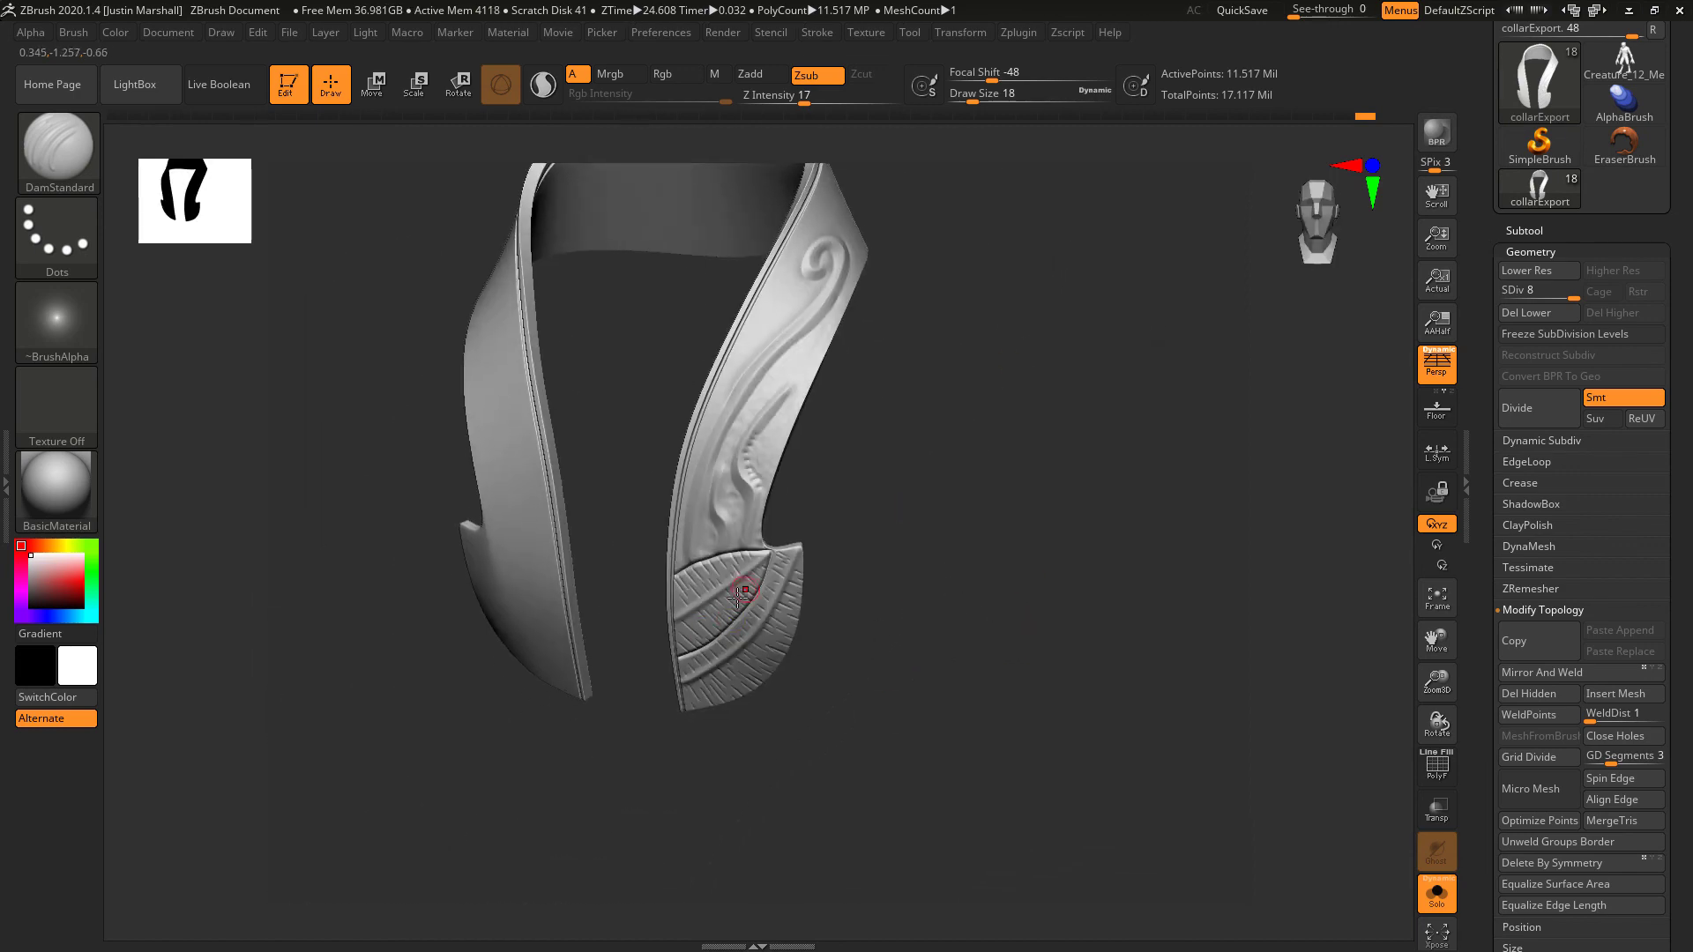
right_click_drag(975, 563, 949, 531)
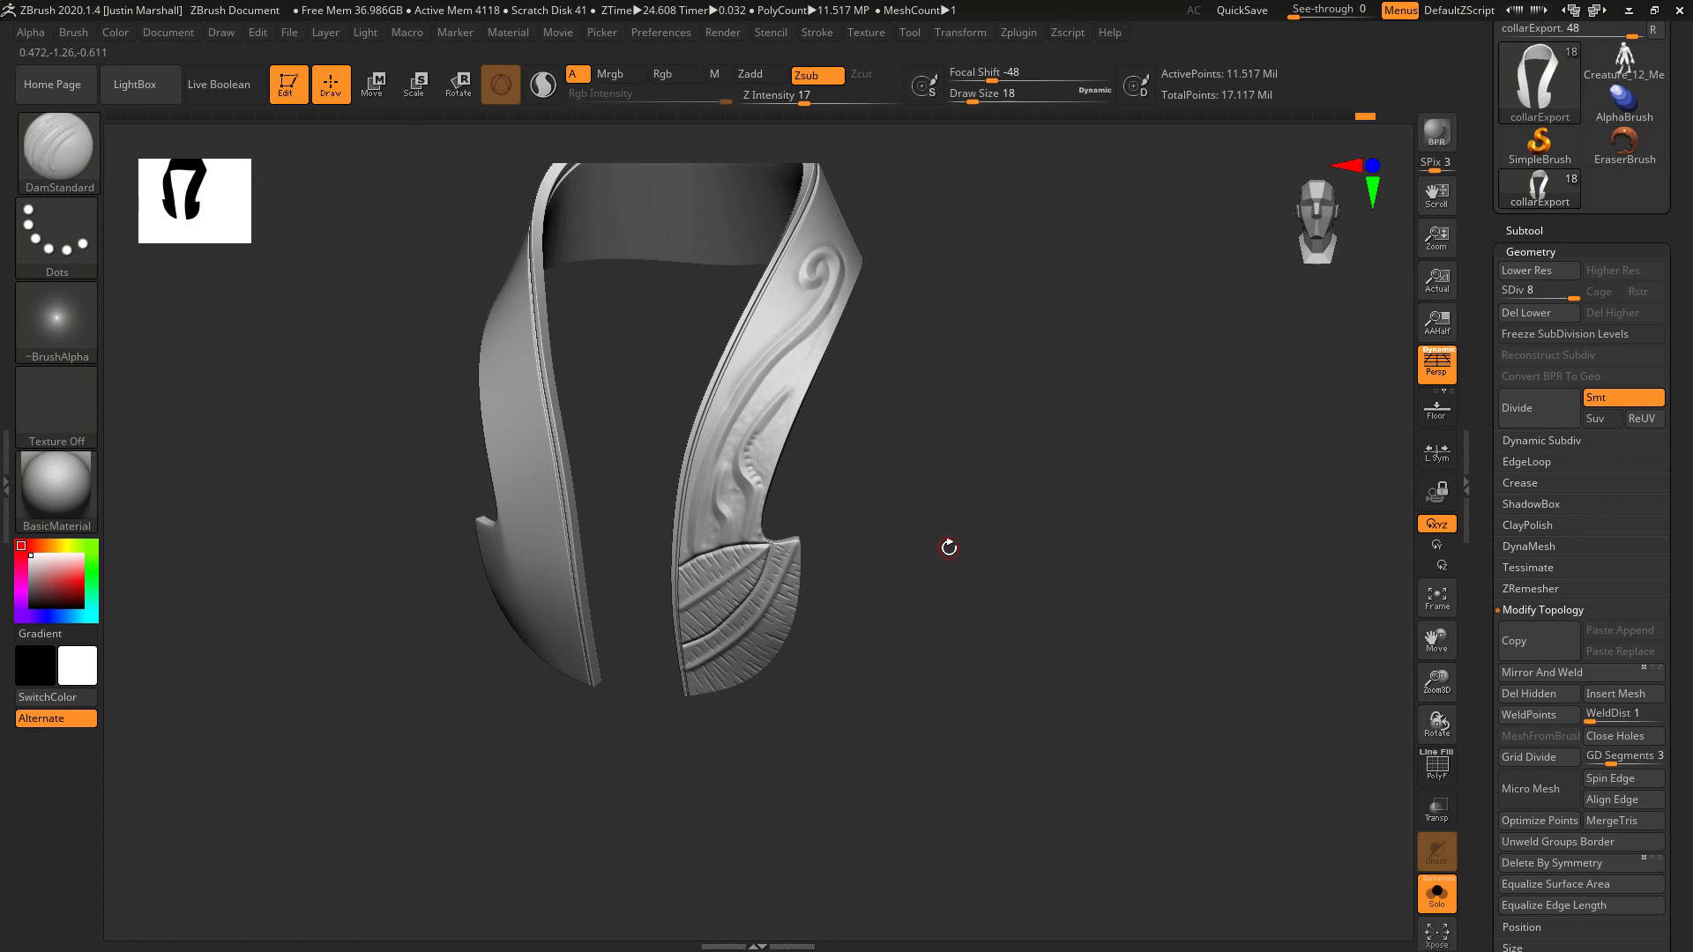
right_click_drag(957, 547, 970, 523)
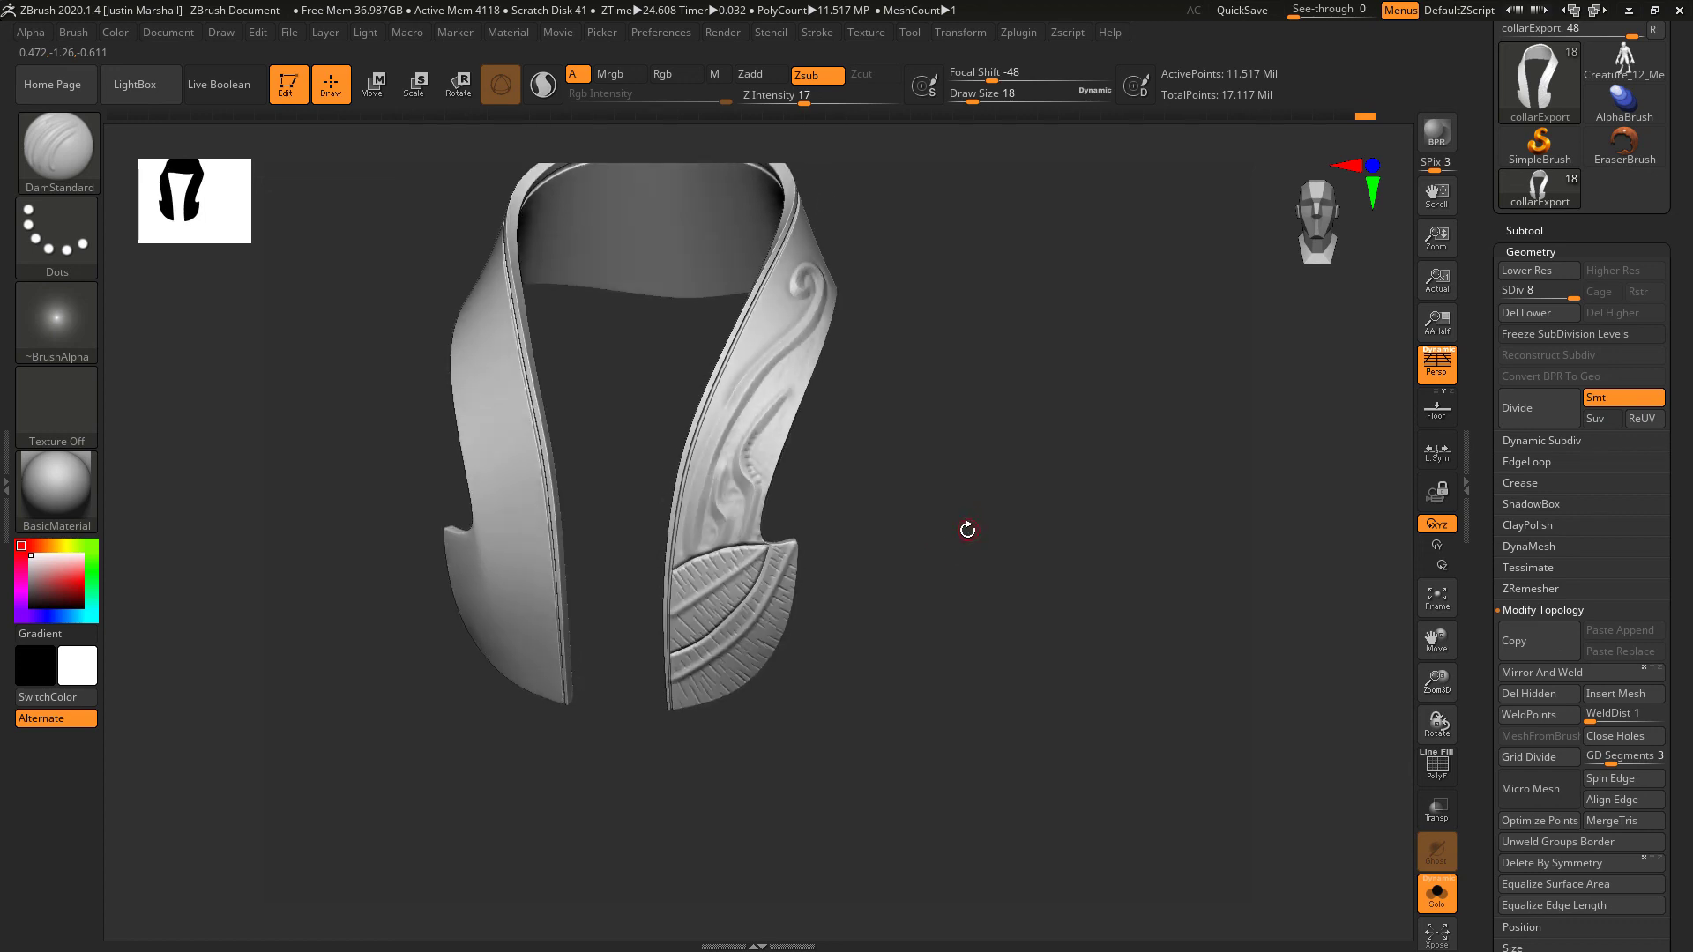